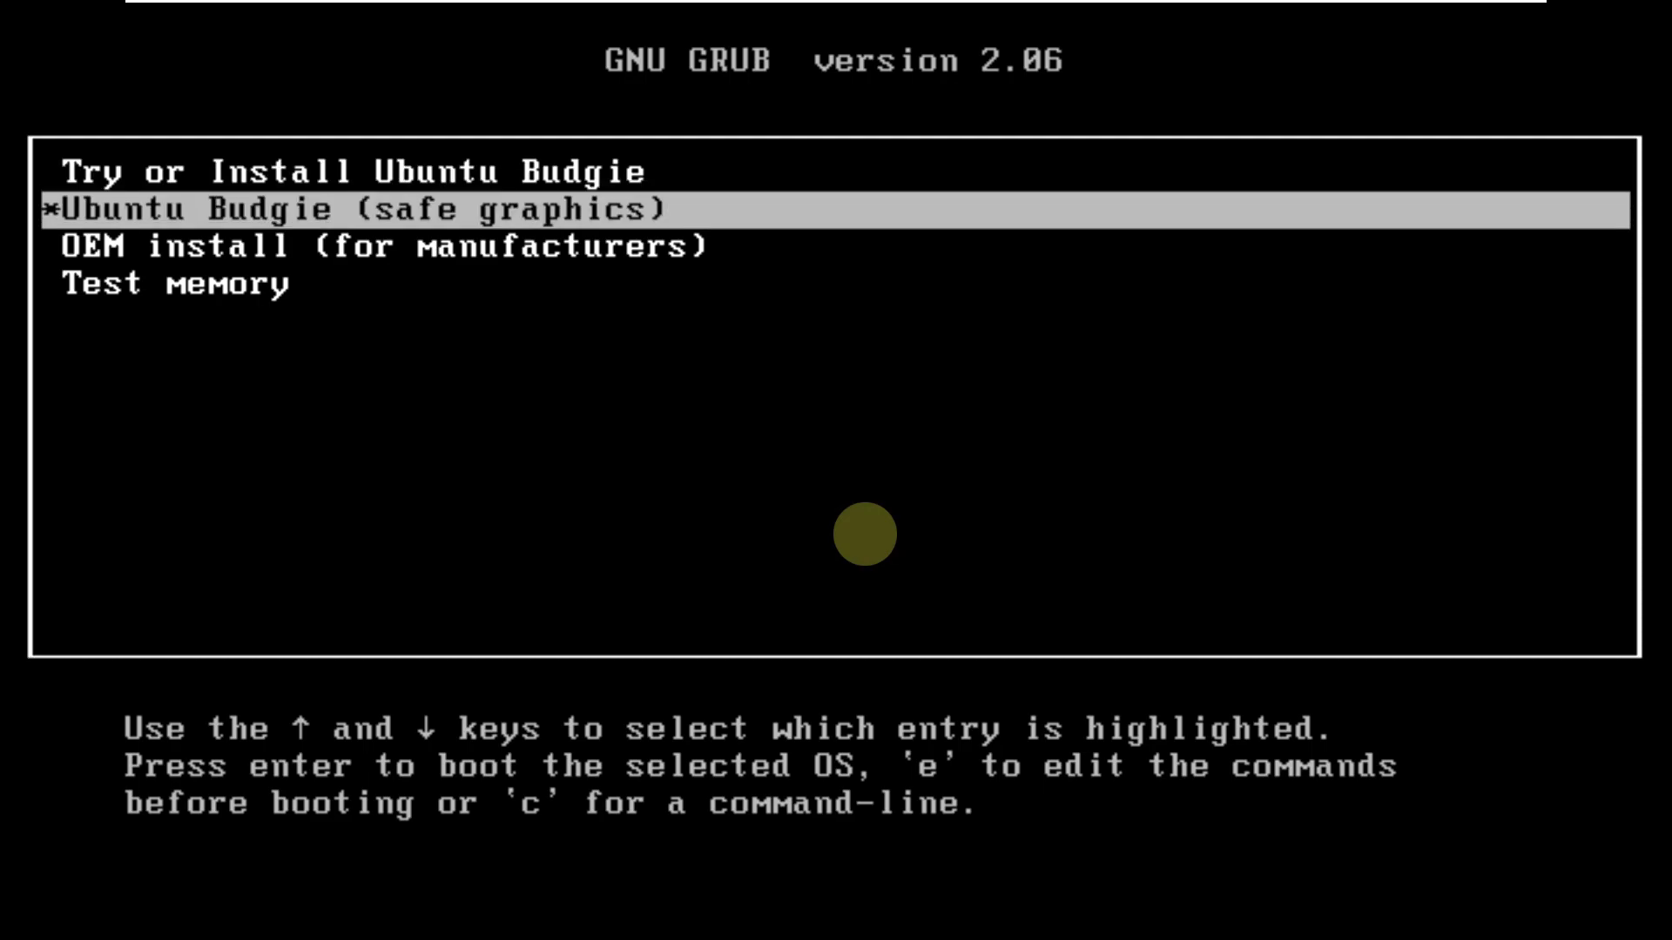
key("Down")
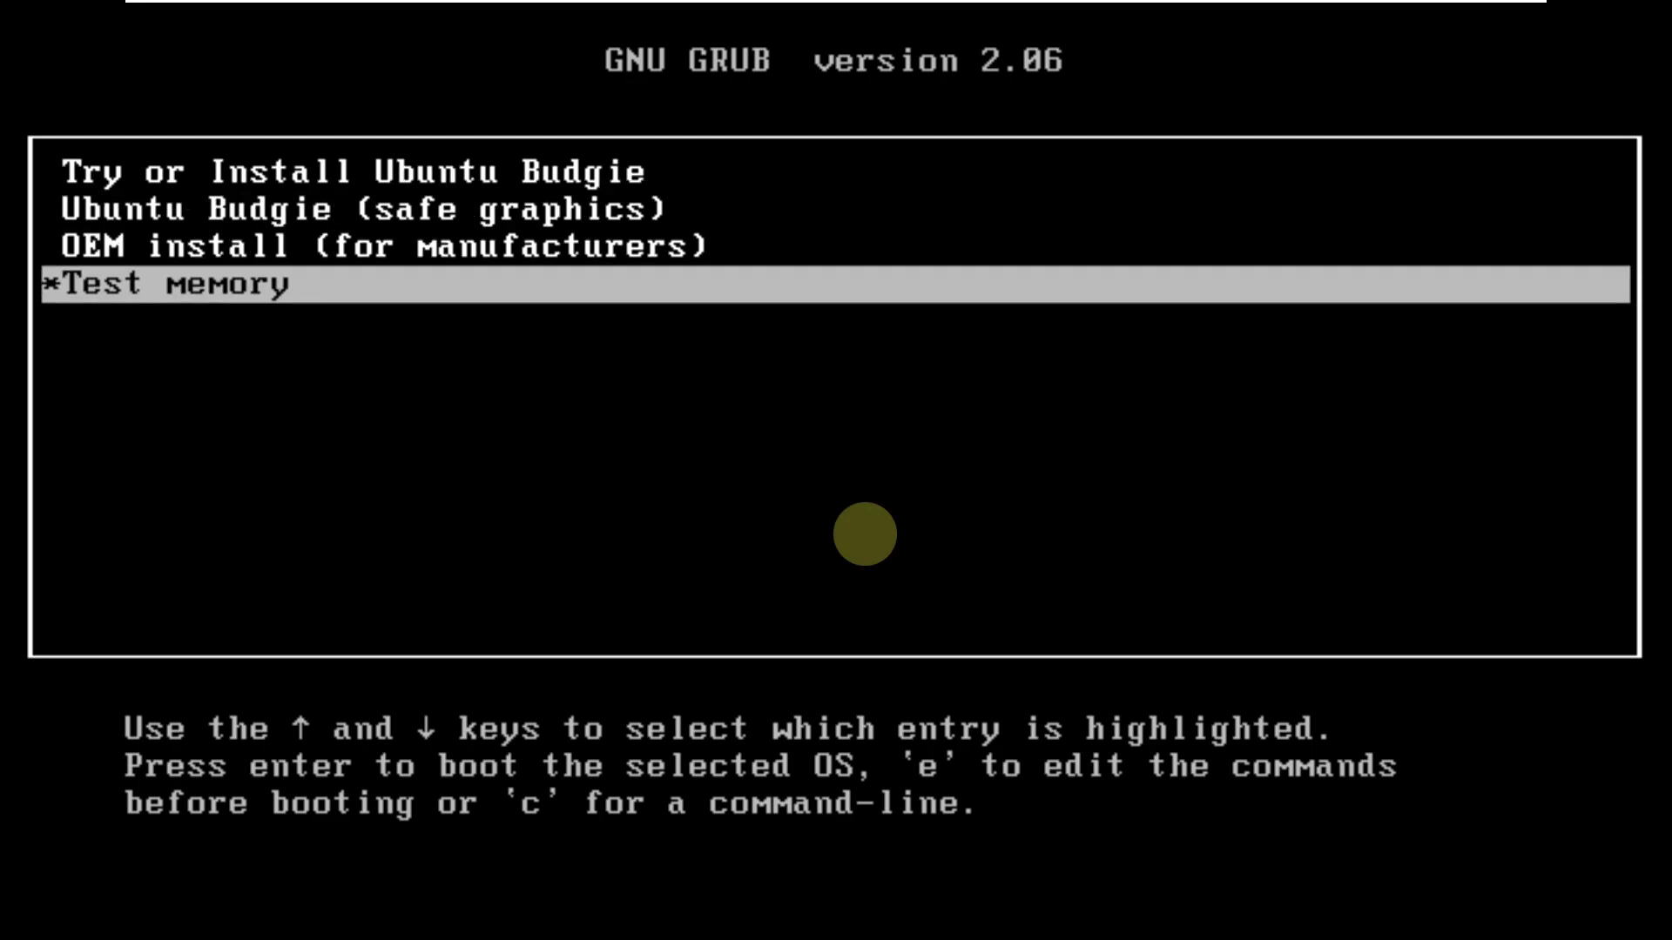
key("Up")
key("Up")
key("Up")
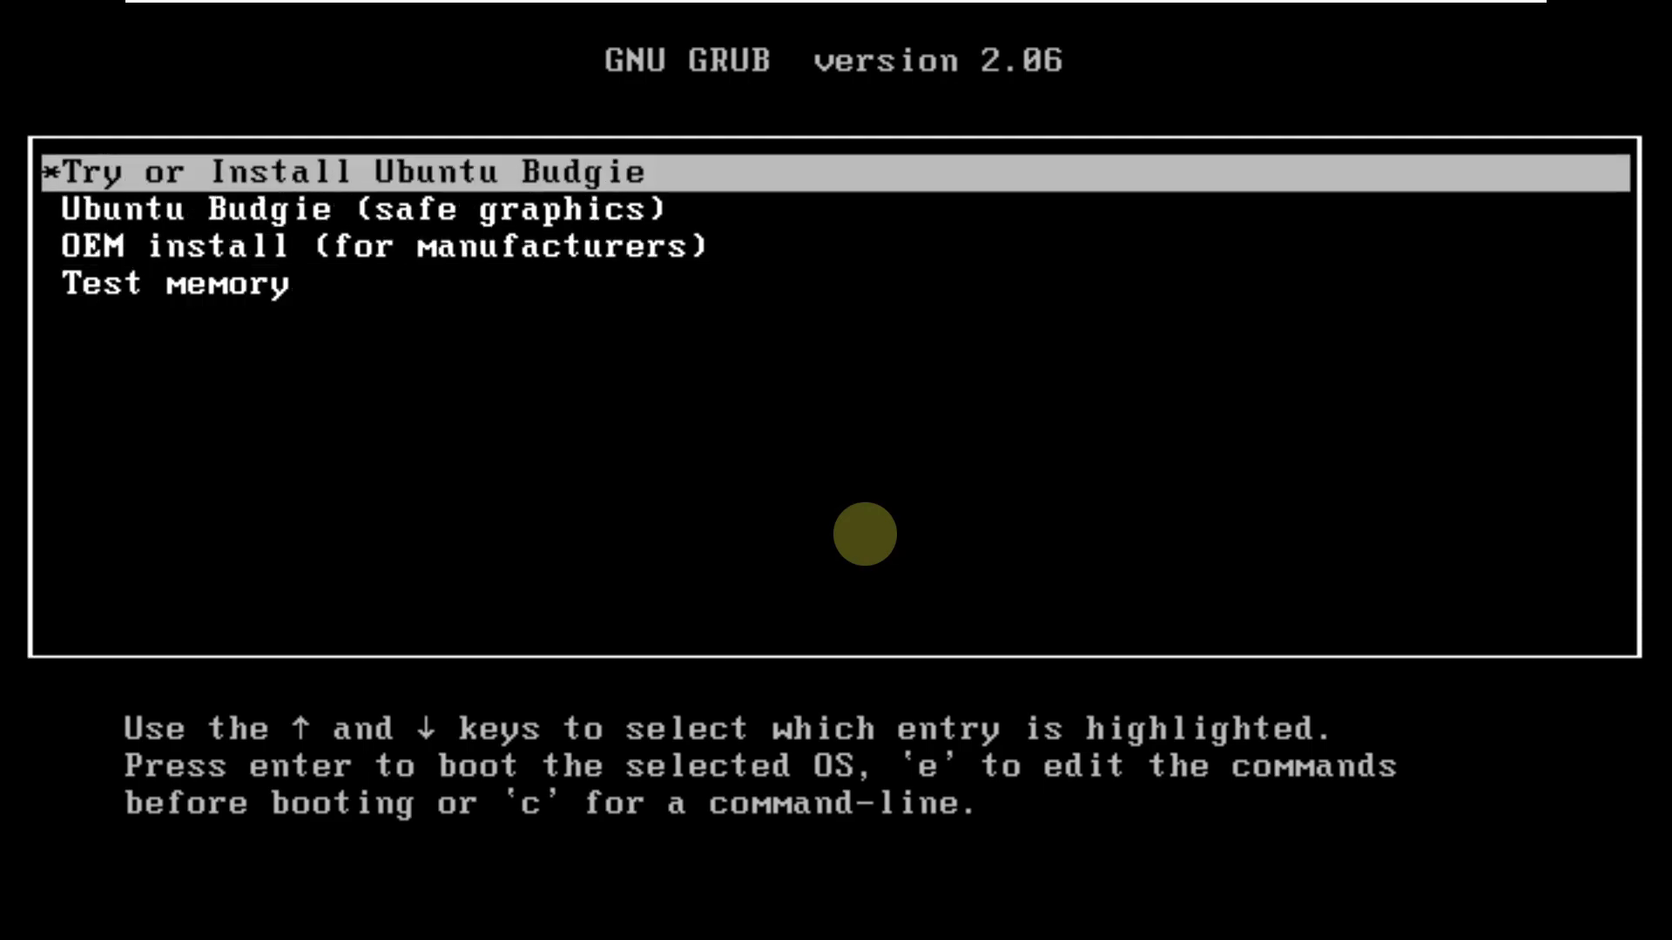
key("Down")
key("Down")
key("Down")
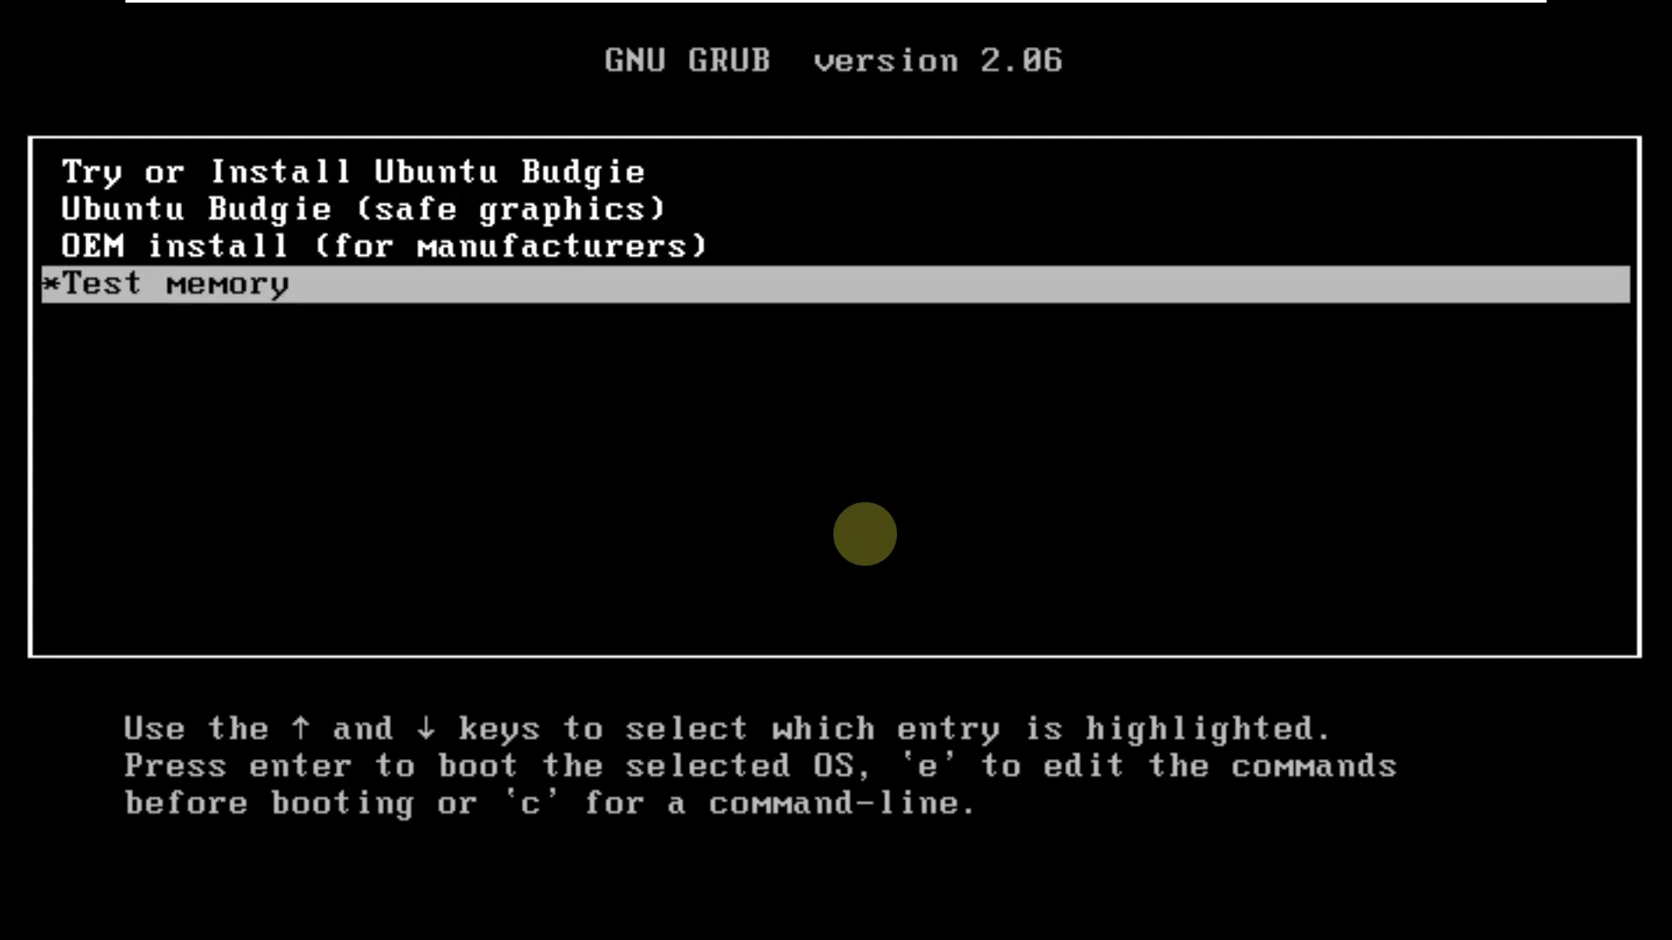
key("Up")
key("Up")
key("Up")
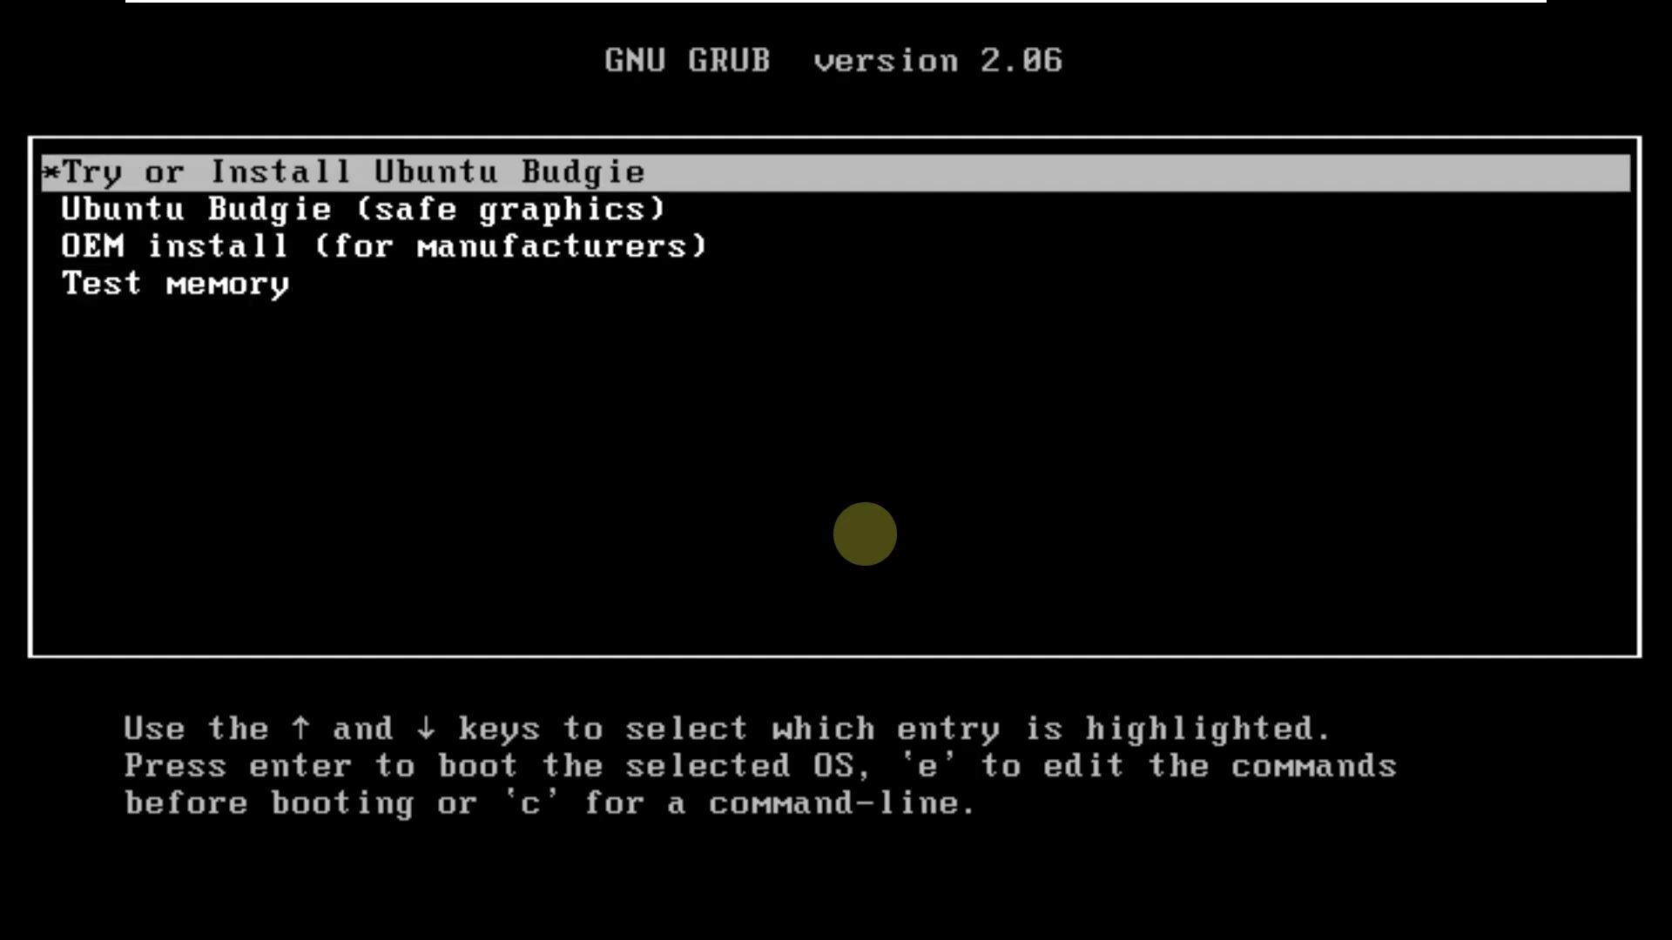
key("Down")
key("Down")
key("Down")
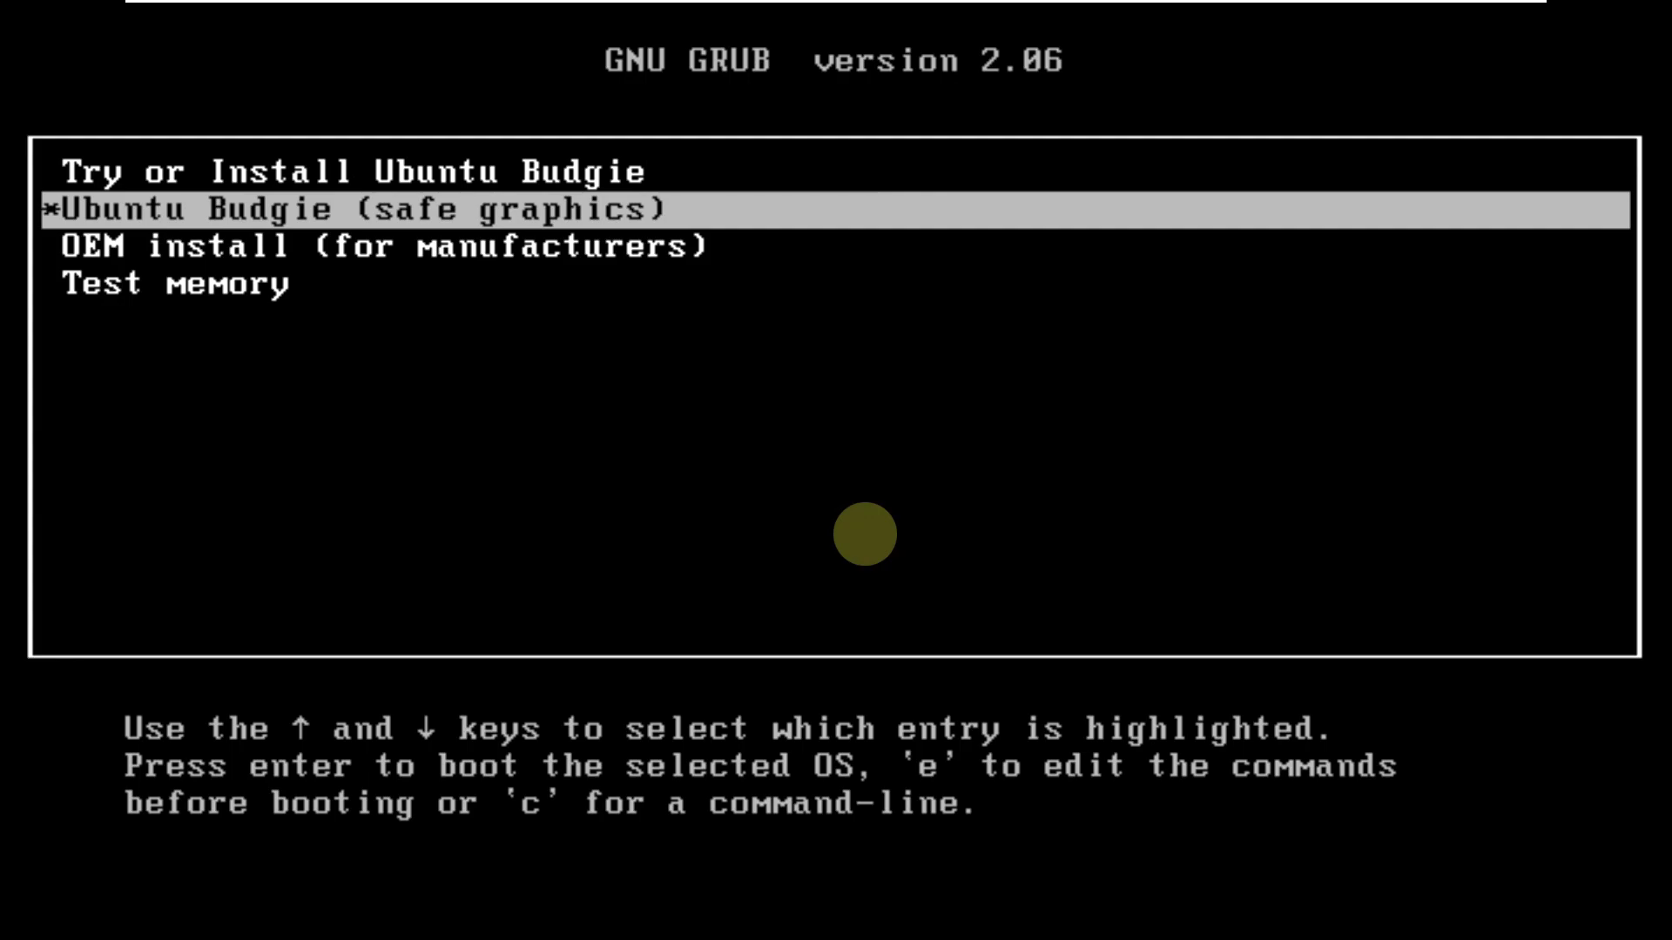
key("Up")
key("Up")
key("Up")
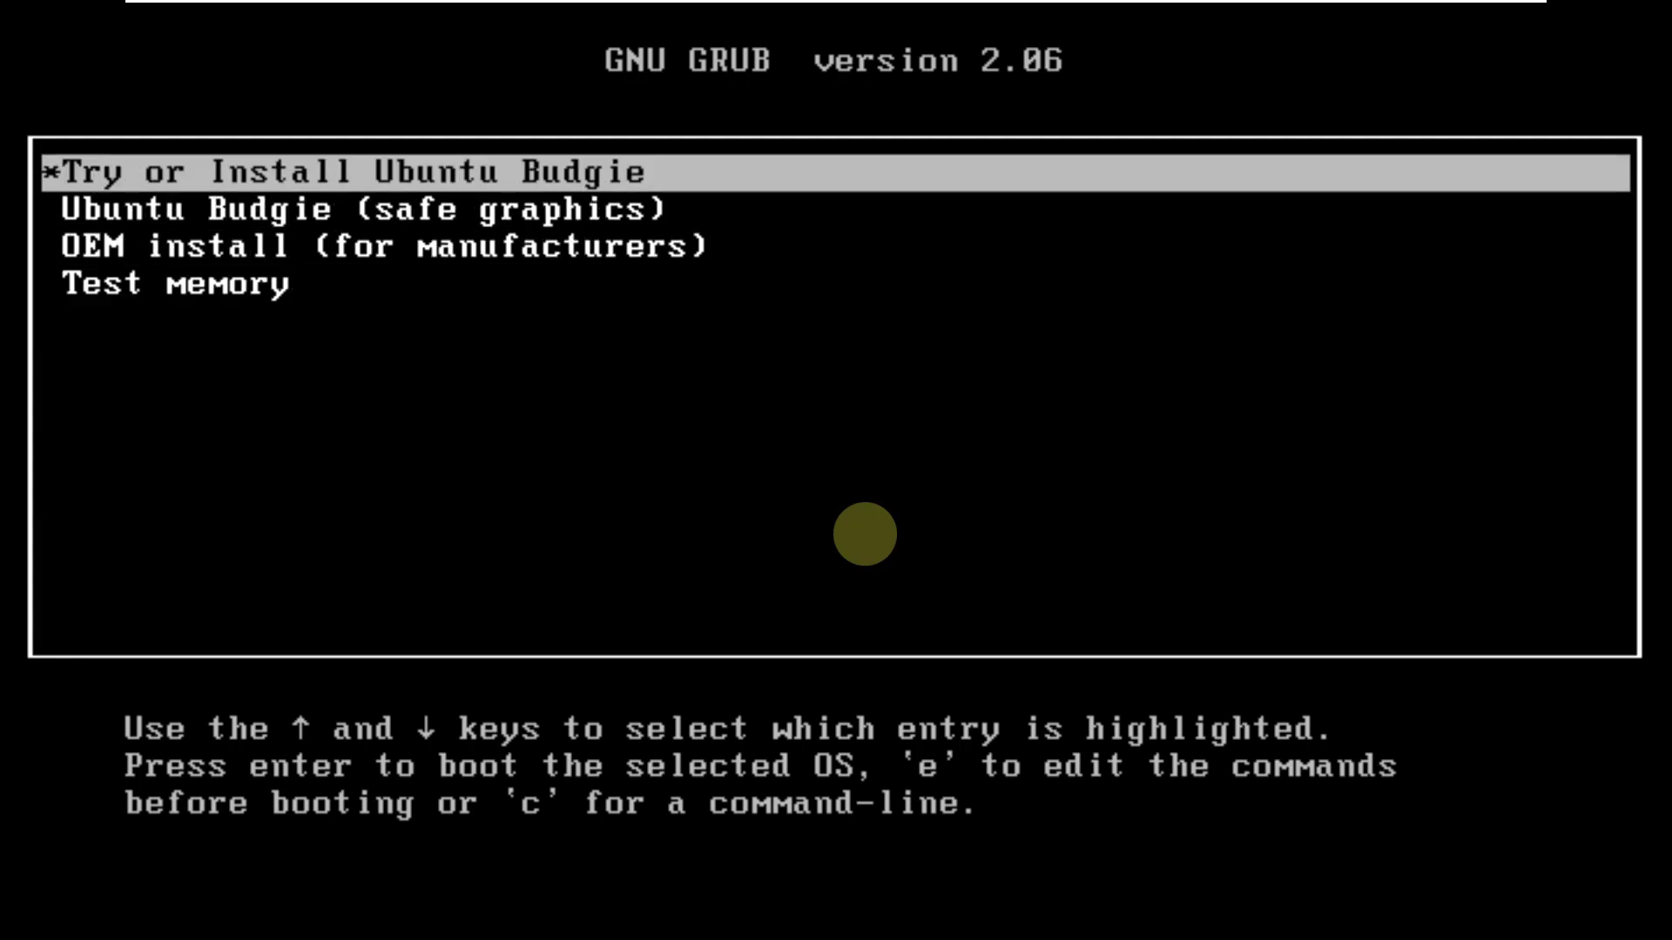
key("Down")
key("Down")
key("Down")
- Boot the "Try or Install Ubuntu Budgie" entry
key("Up")
key("Up")
key("Up")
key("Return")
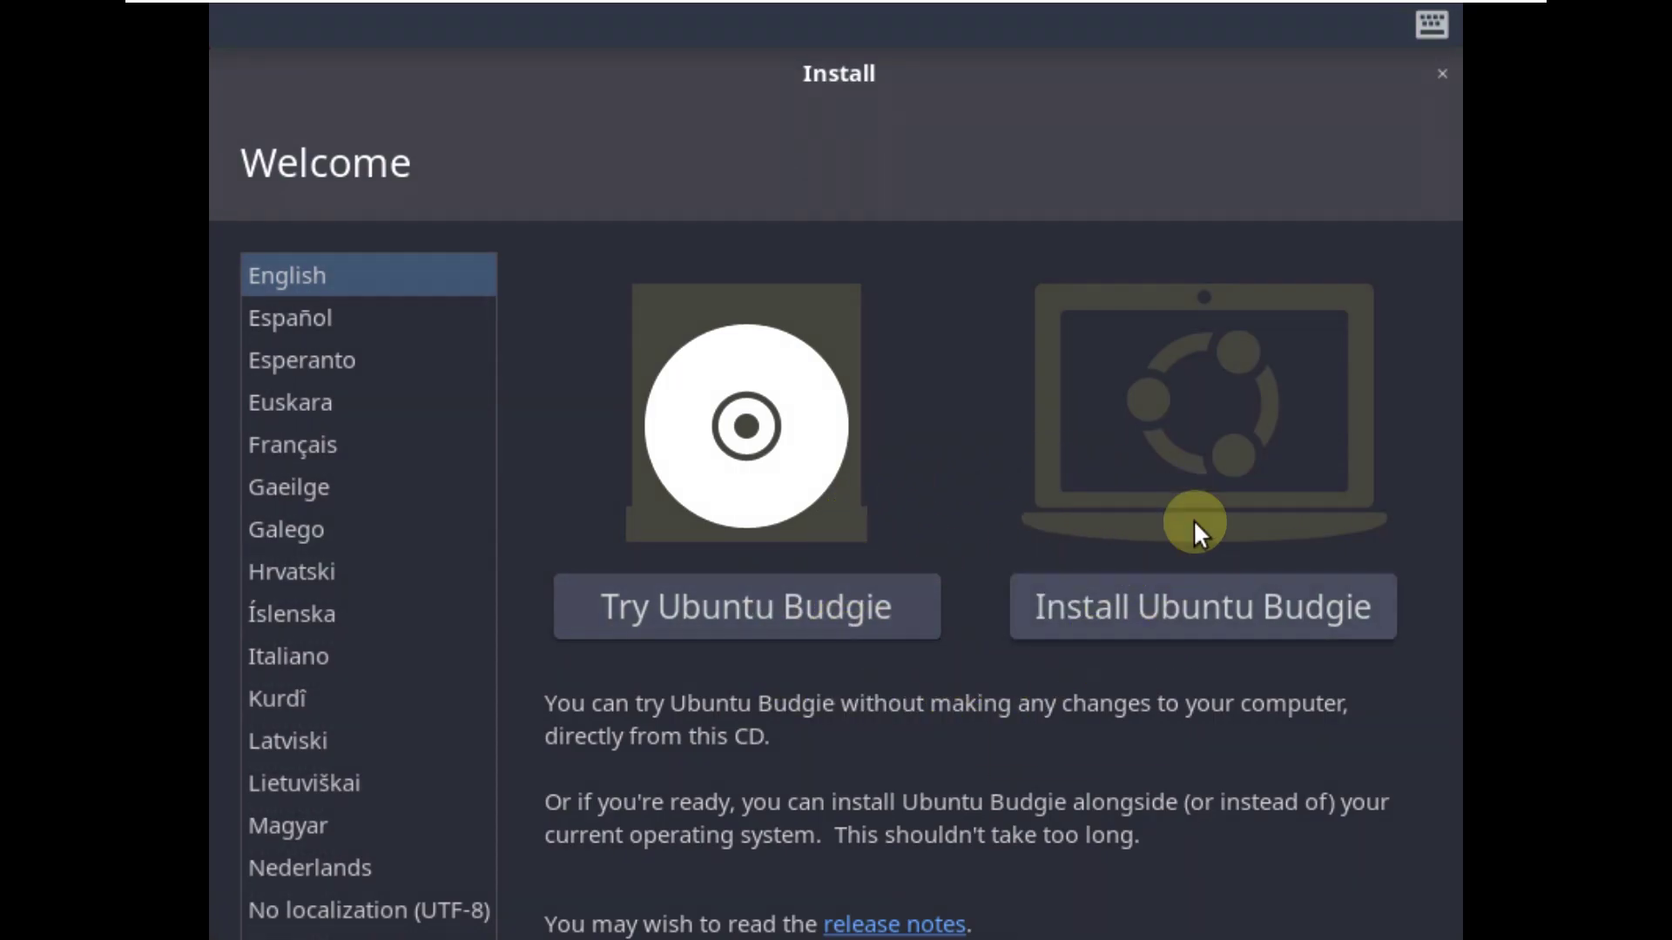
- Look through the installer's language list and start the live session to try Ubuntu Budgie without installing
scroll(389, 526, "up", 3)
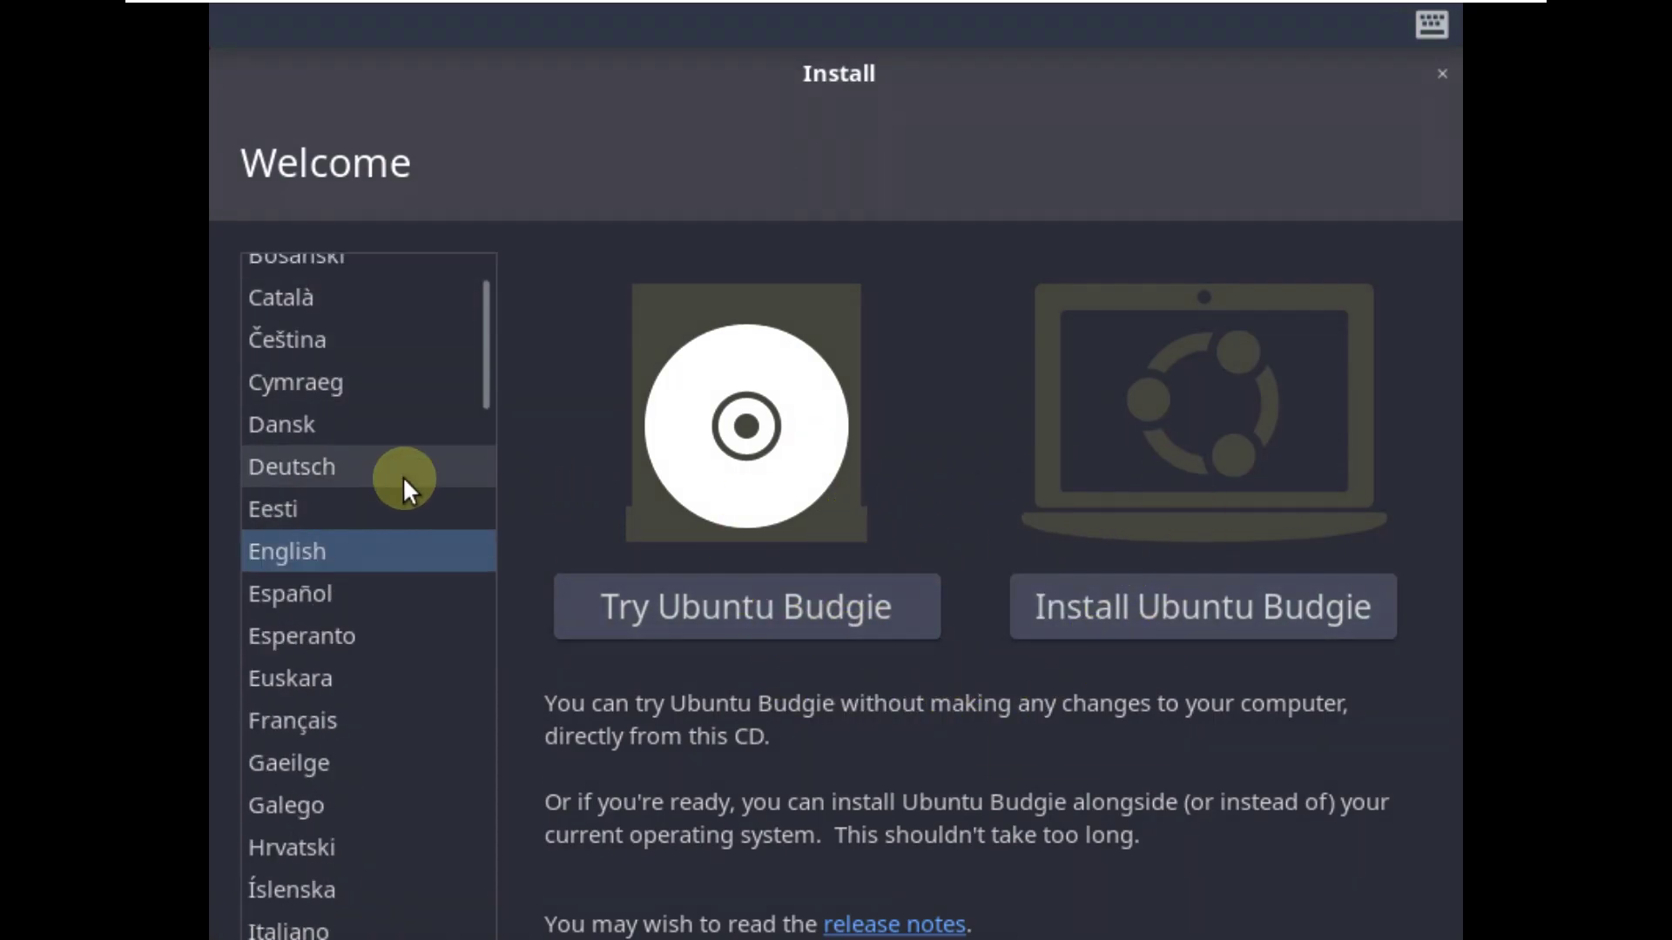
left_click(1426, 26)
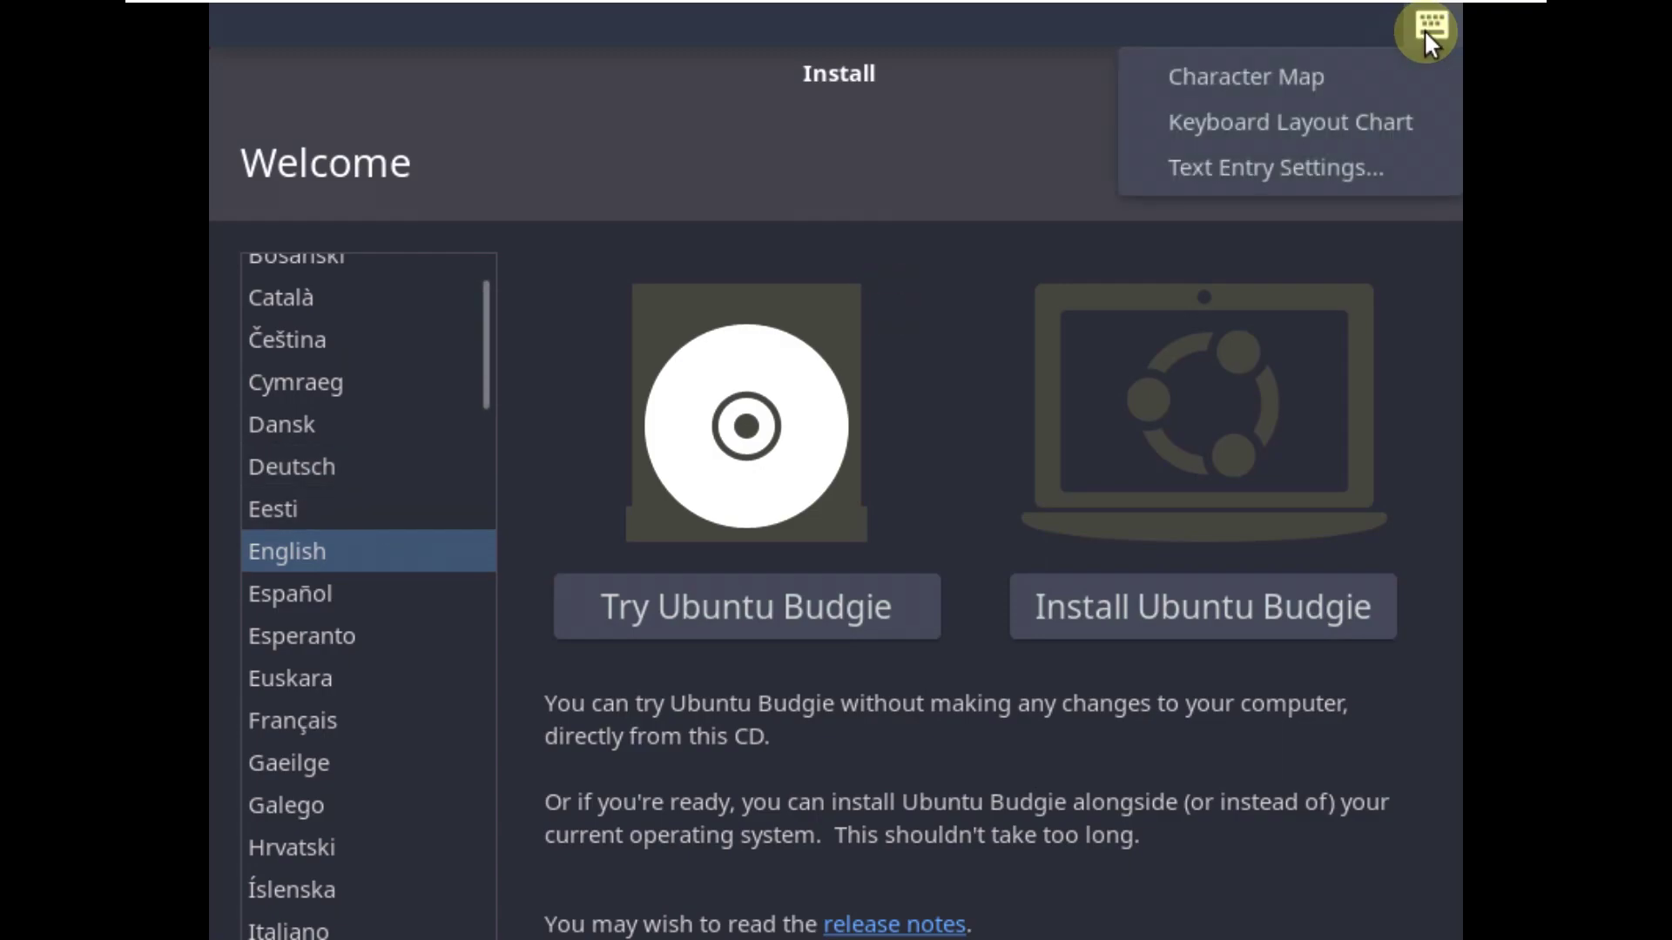
left_click(1257, 167)
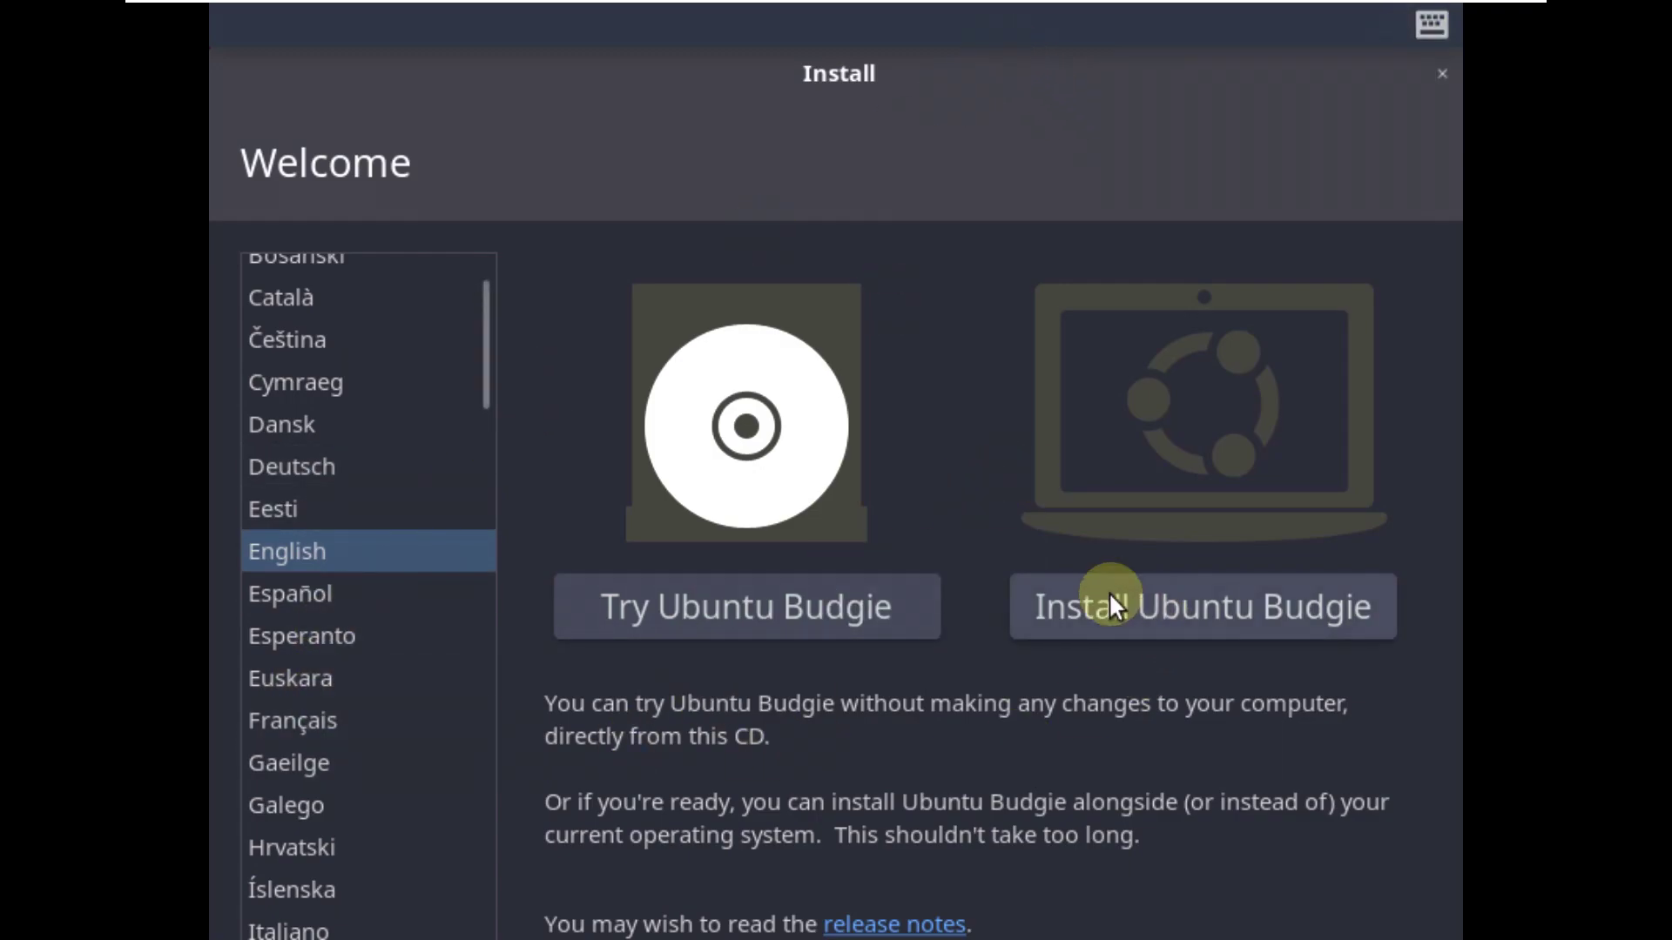
scroll(422, 712, "down", 10)
scroll(421, 712, "up", 7)
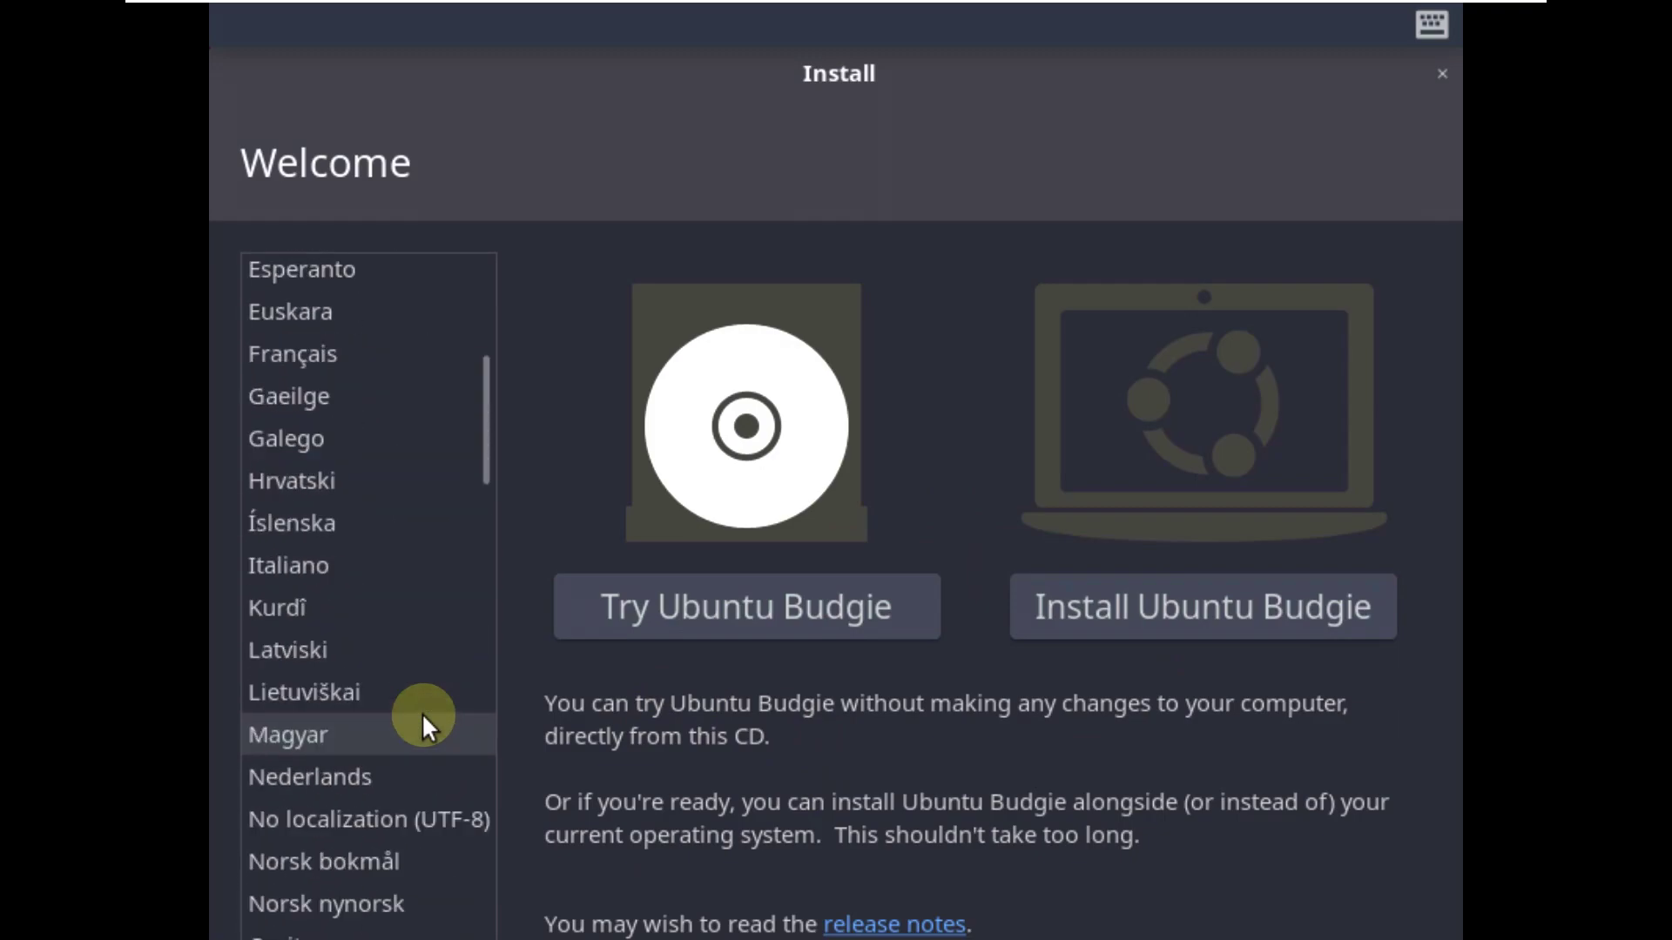
scroll(421, 712, "up", 5)
left_click(785, 581)
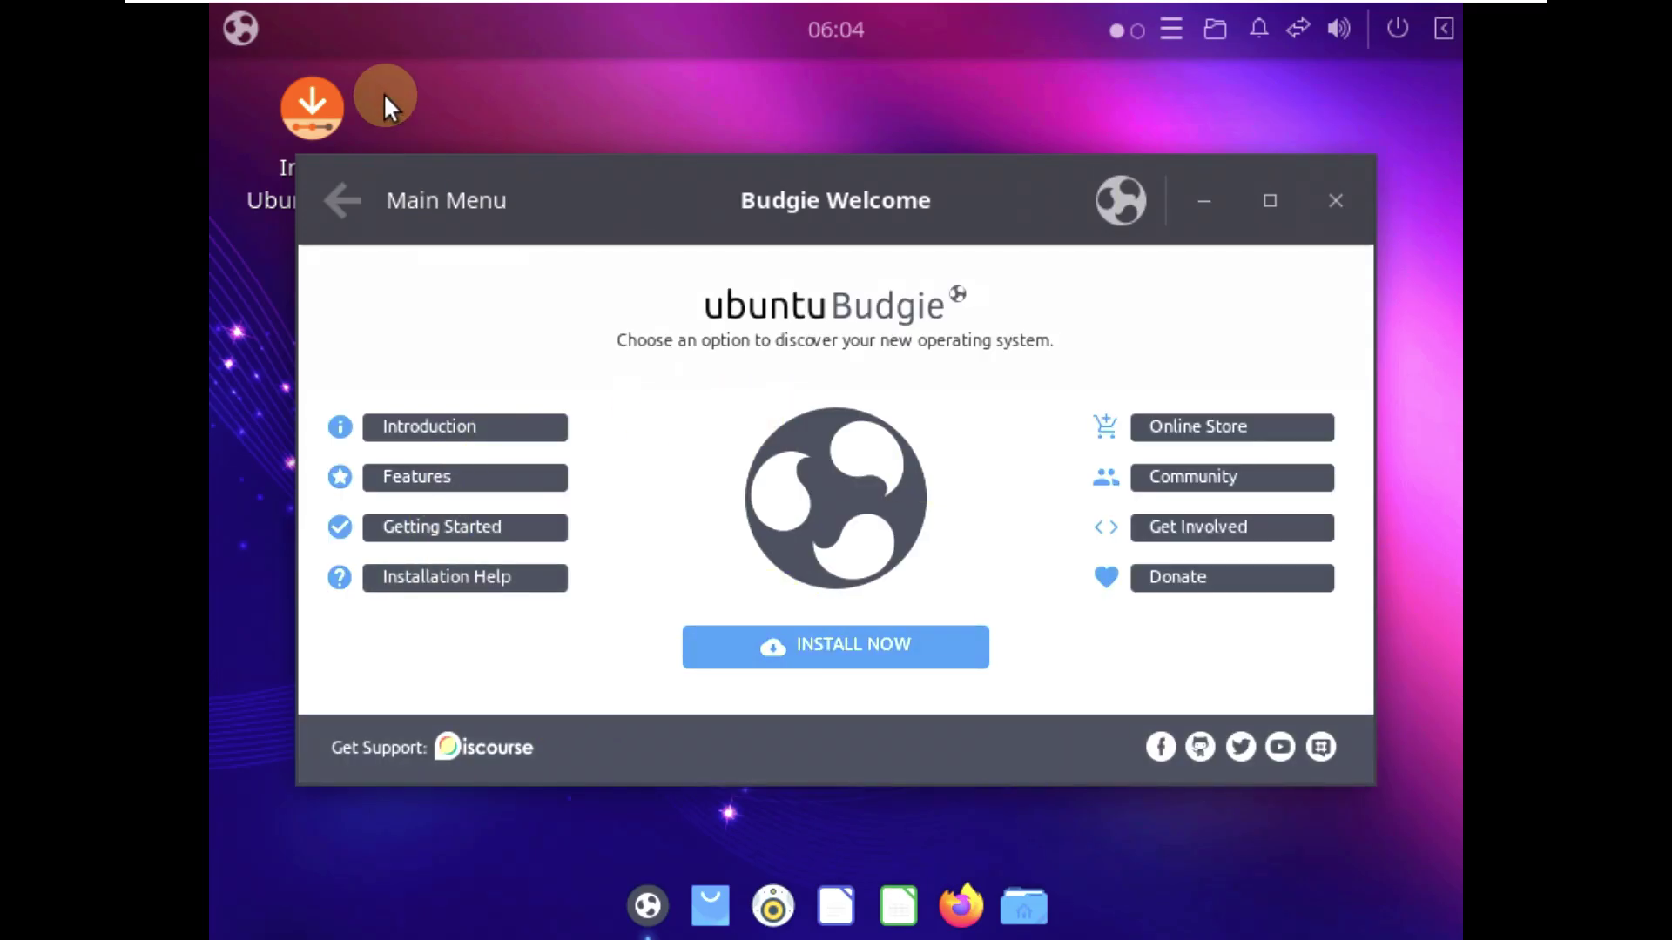
- Open the Displays settings in Budgie Control Center
left_click(249, 23)
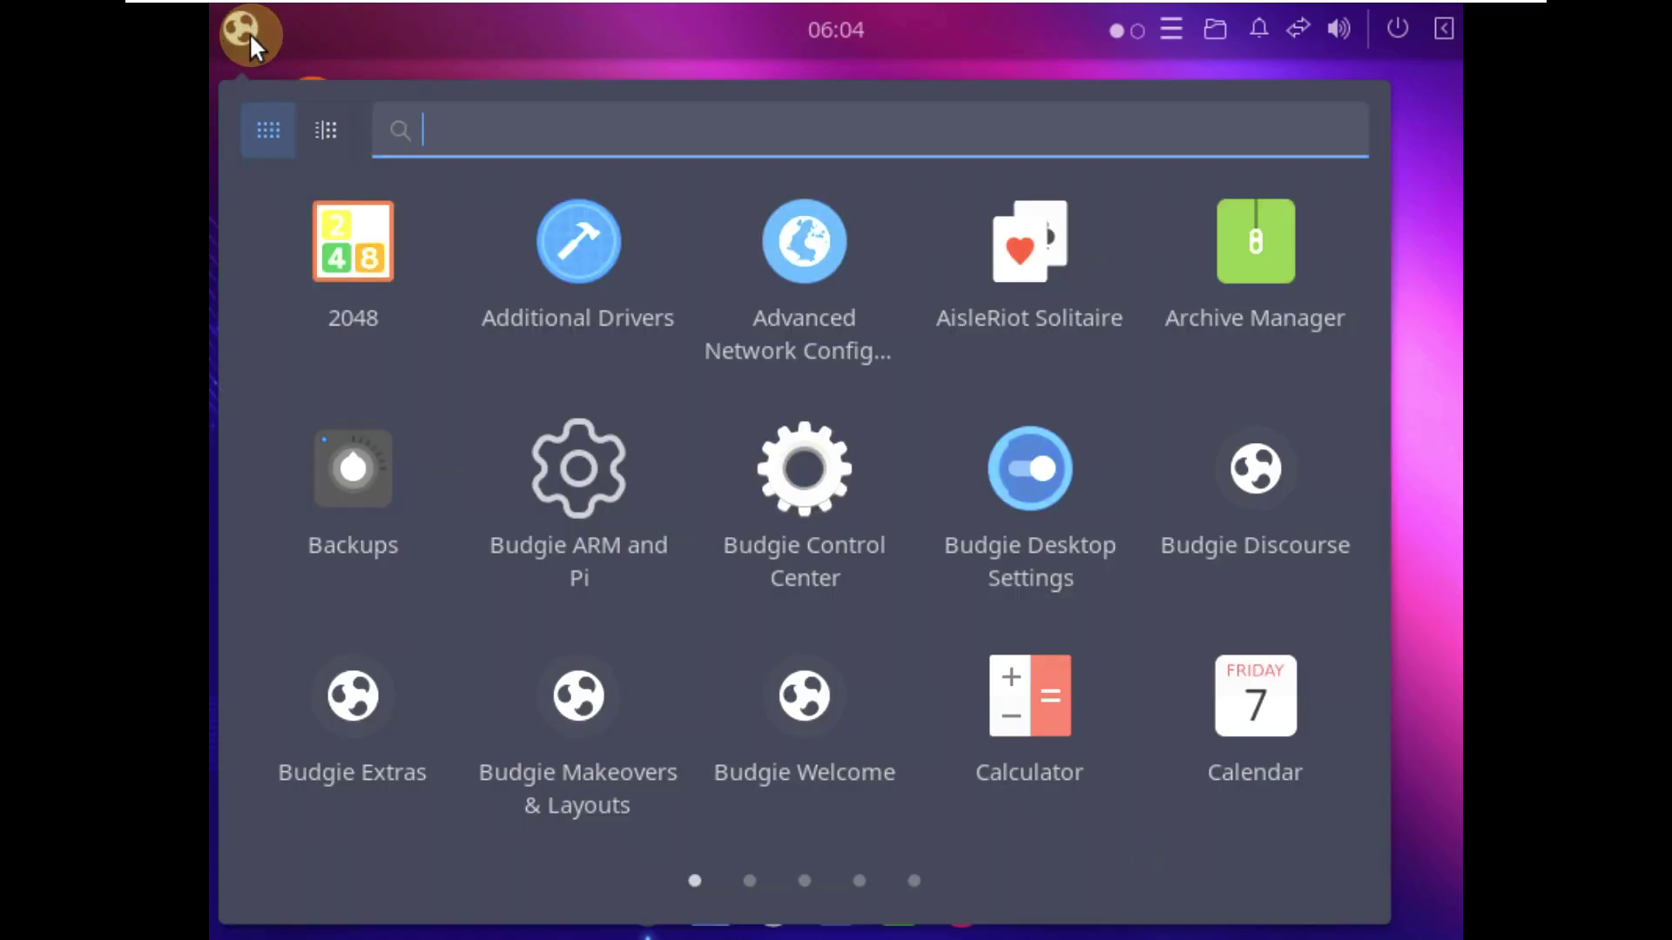
left_click(797, 488)
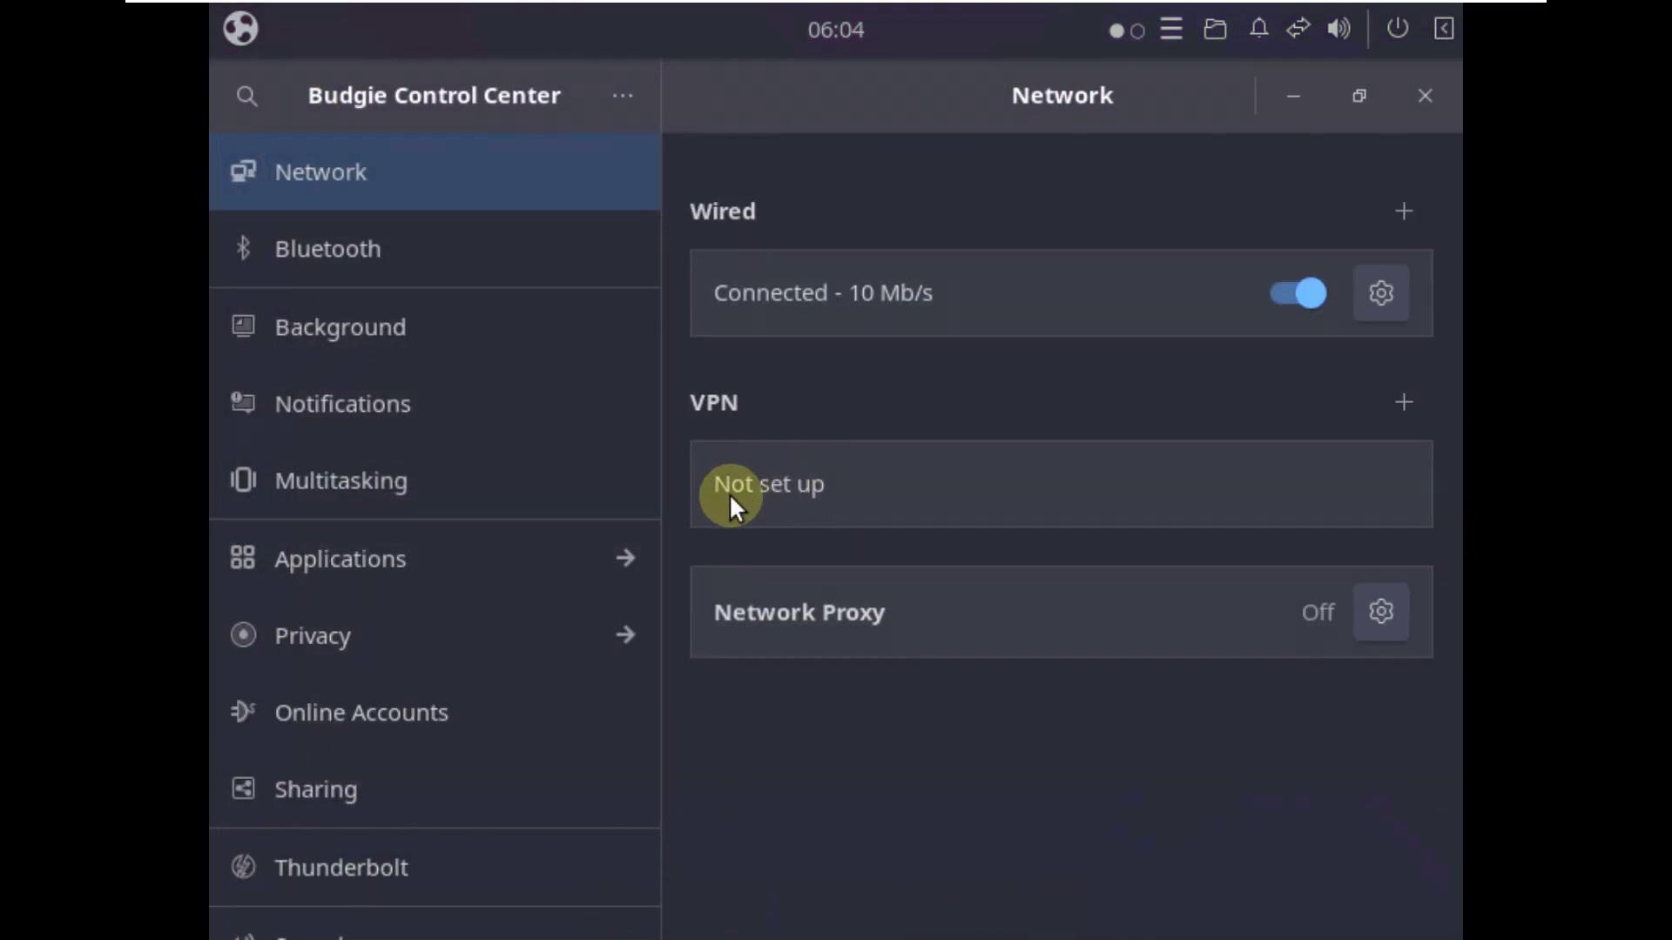
scroll(360, 597, "down", 3)
scroll(360, 597, "down", 2)
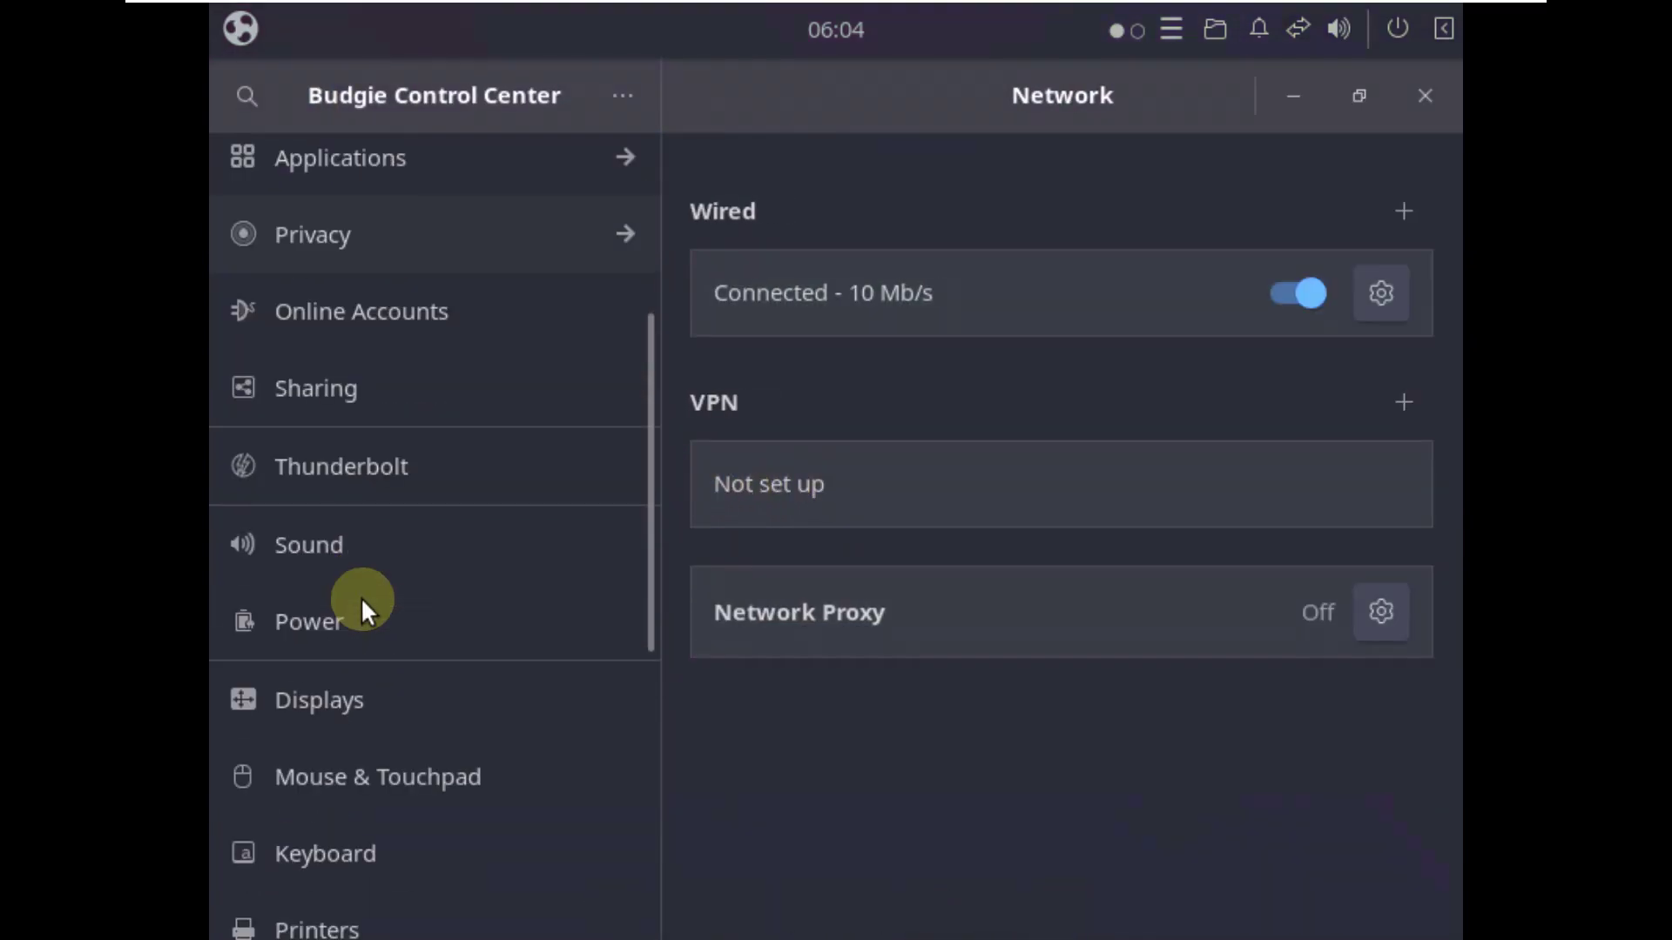
left_click(355, 707)
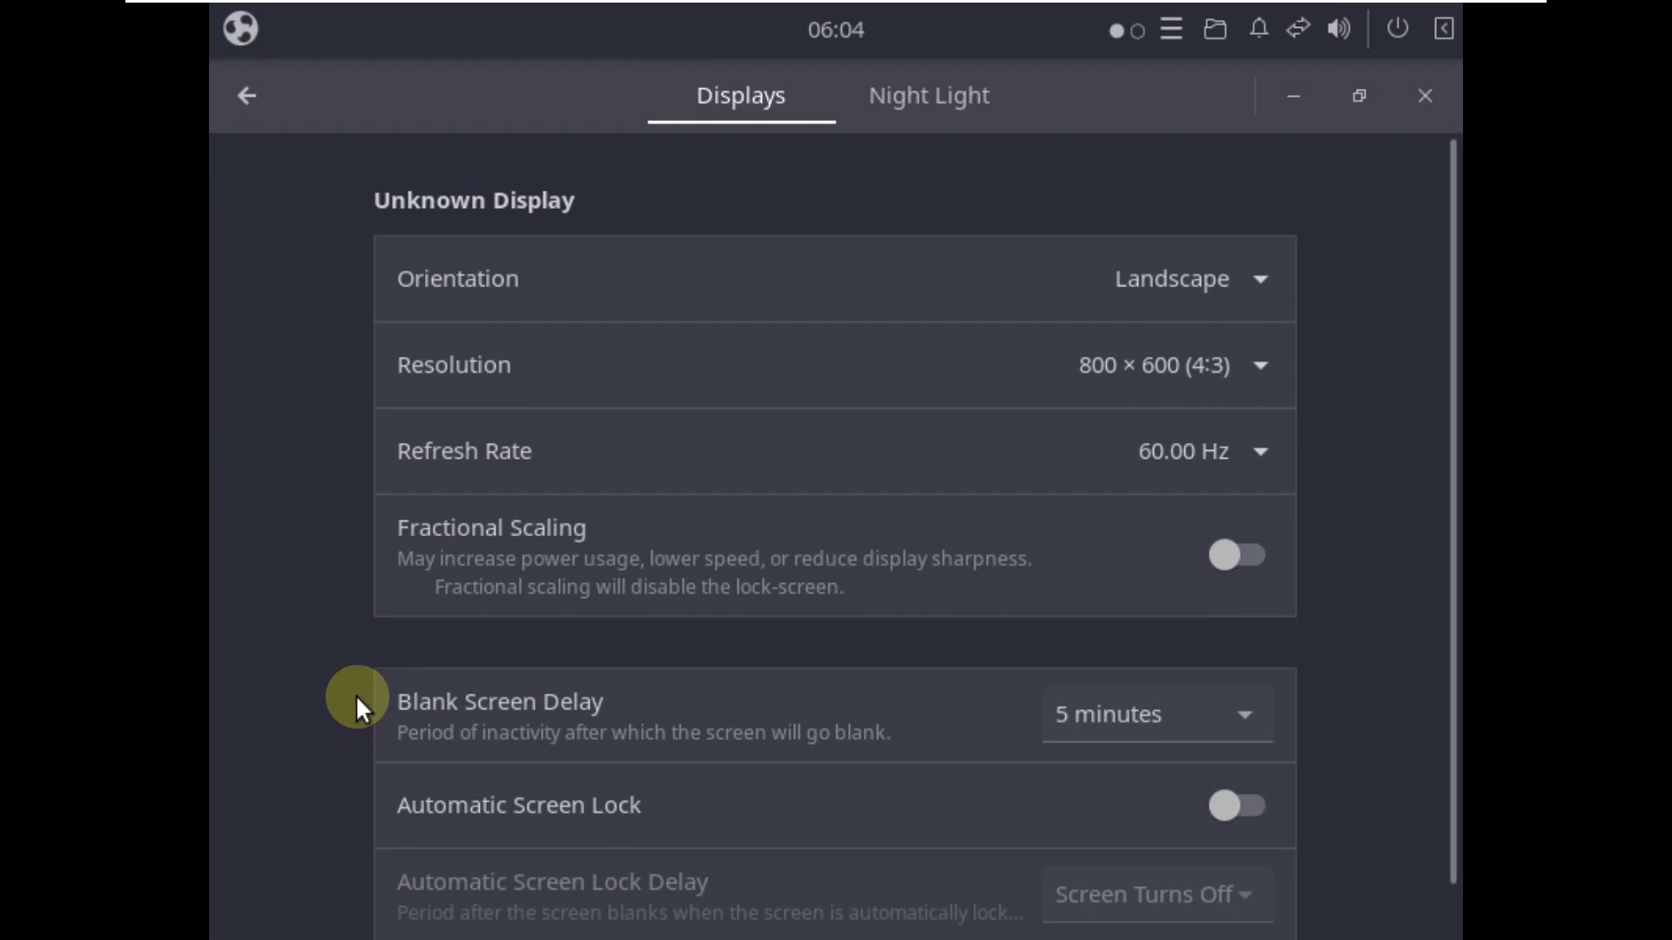
- Set the display resolution to 1360 × 768 (16:9), apply it and keep the new configuration
left_click(1109, 393)
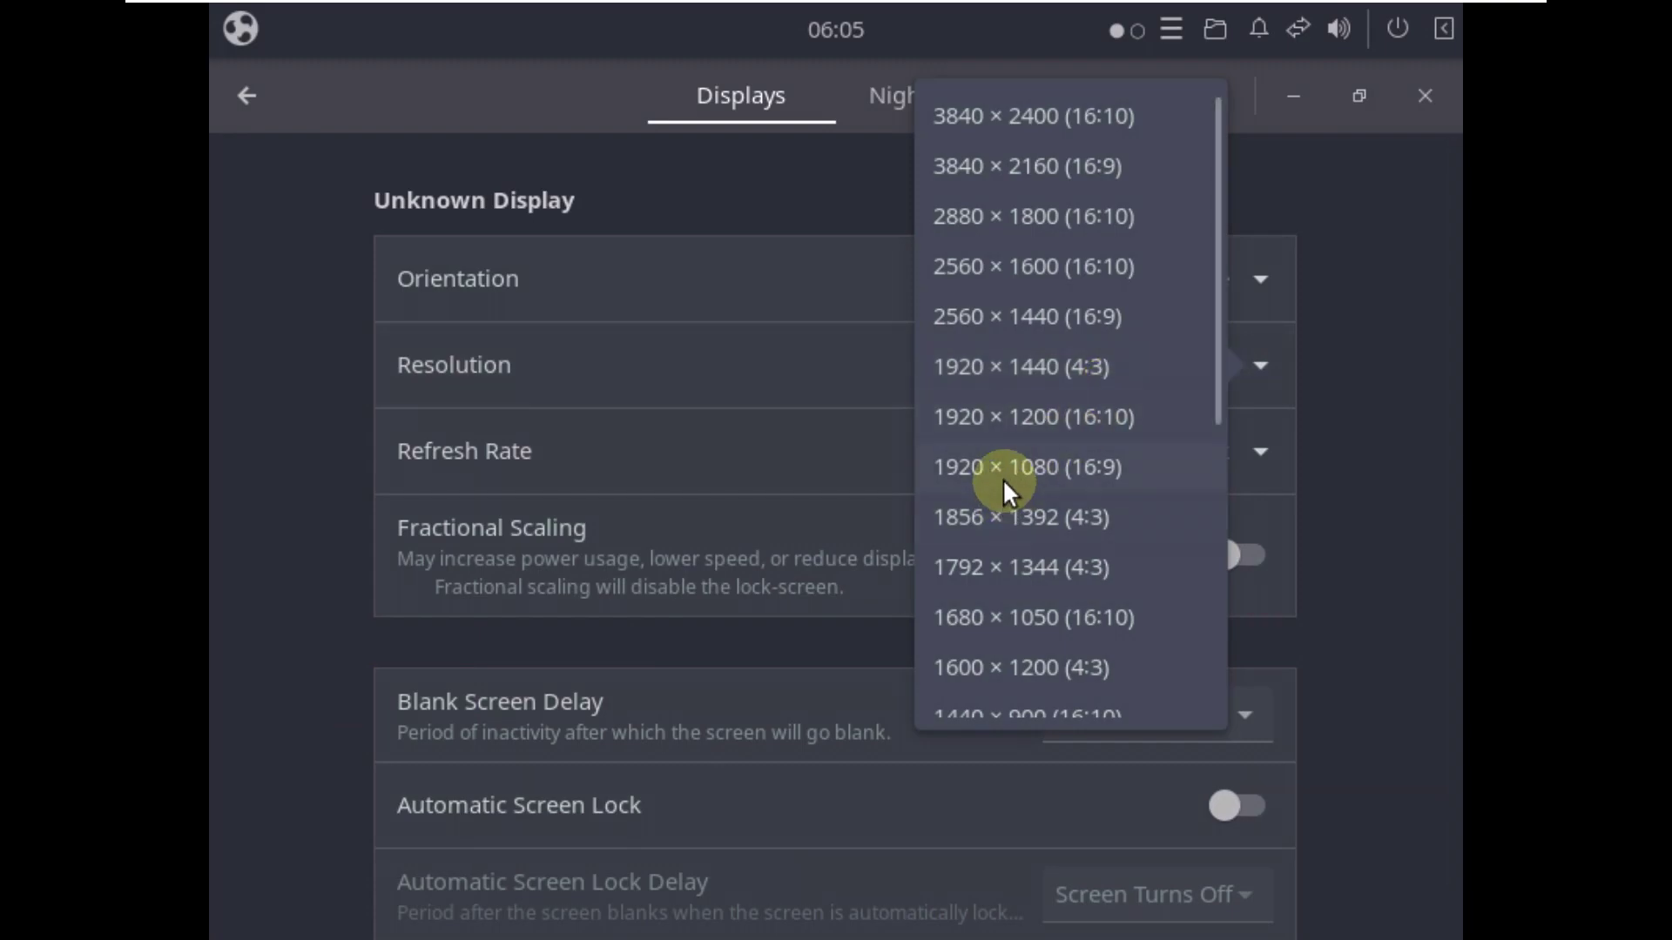
scroll(1001, 478, "down", 5)
left_click(992, 555)
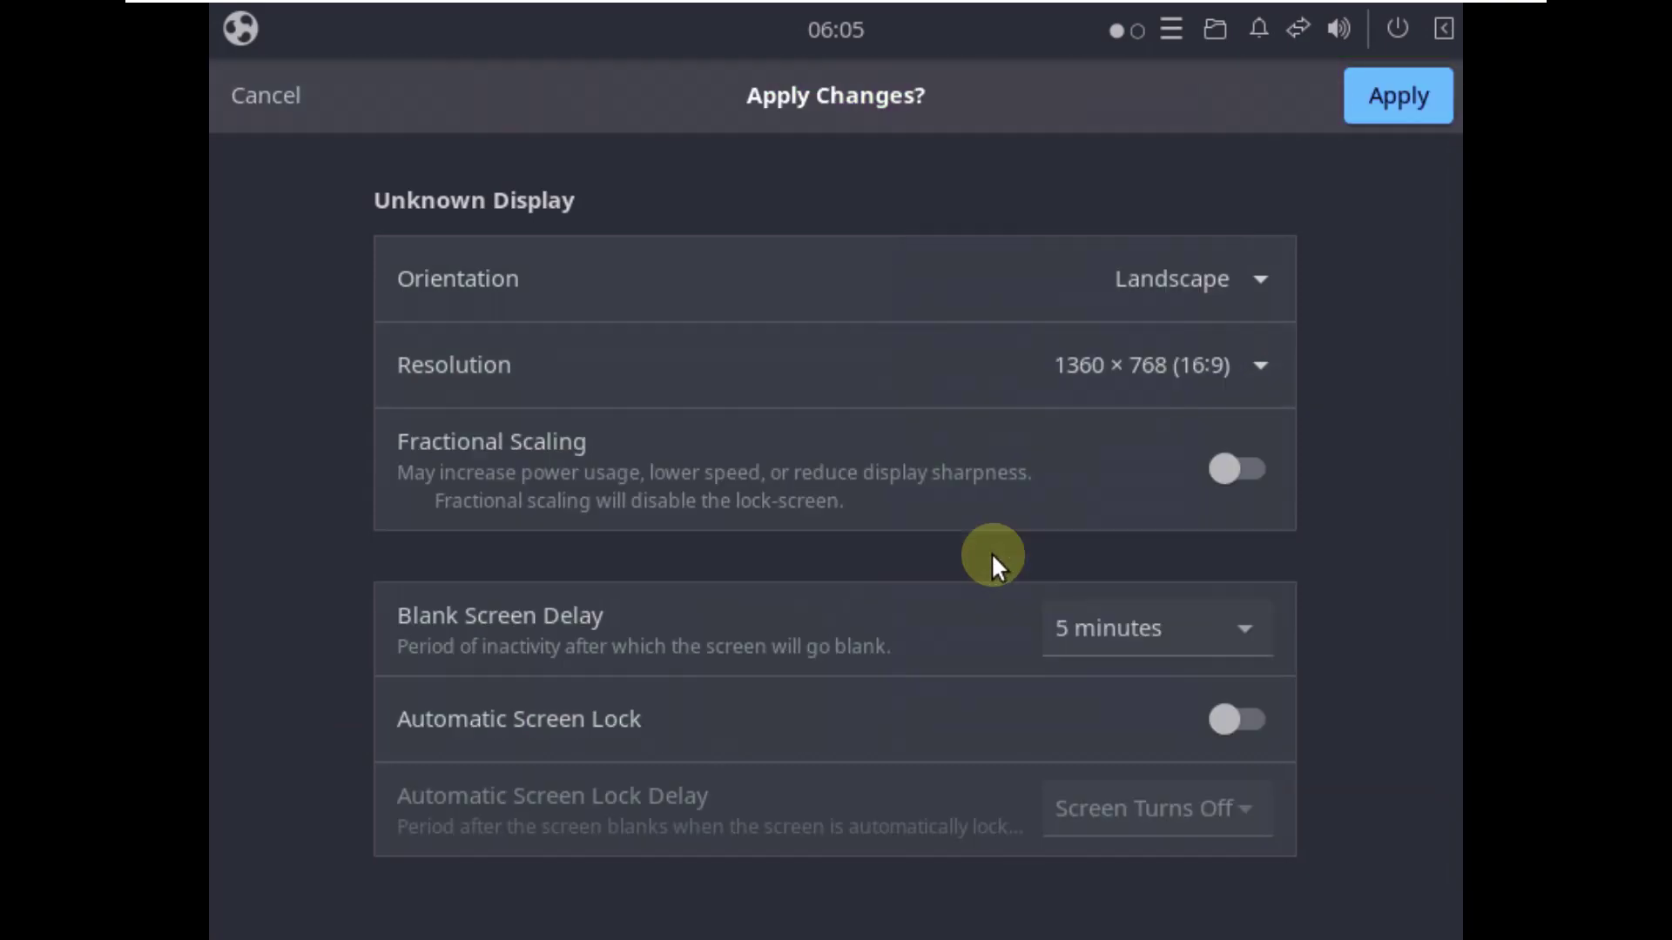
left_click(1391, 118)
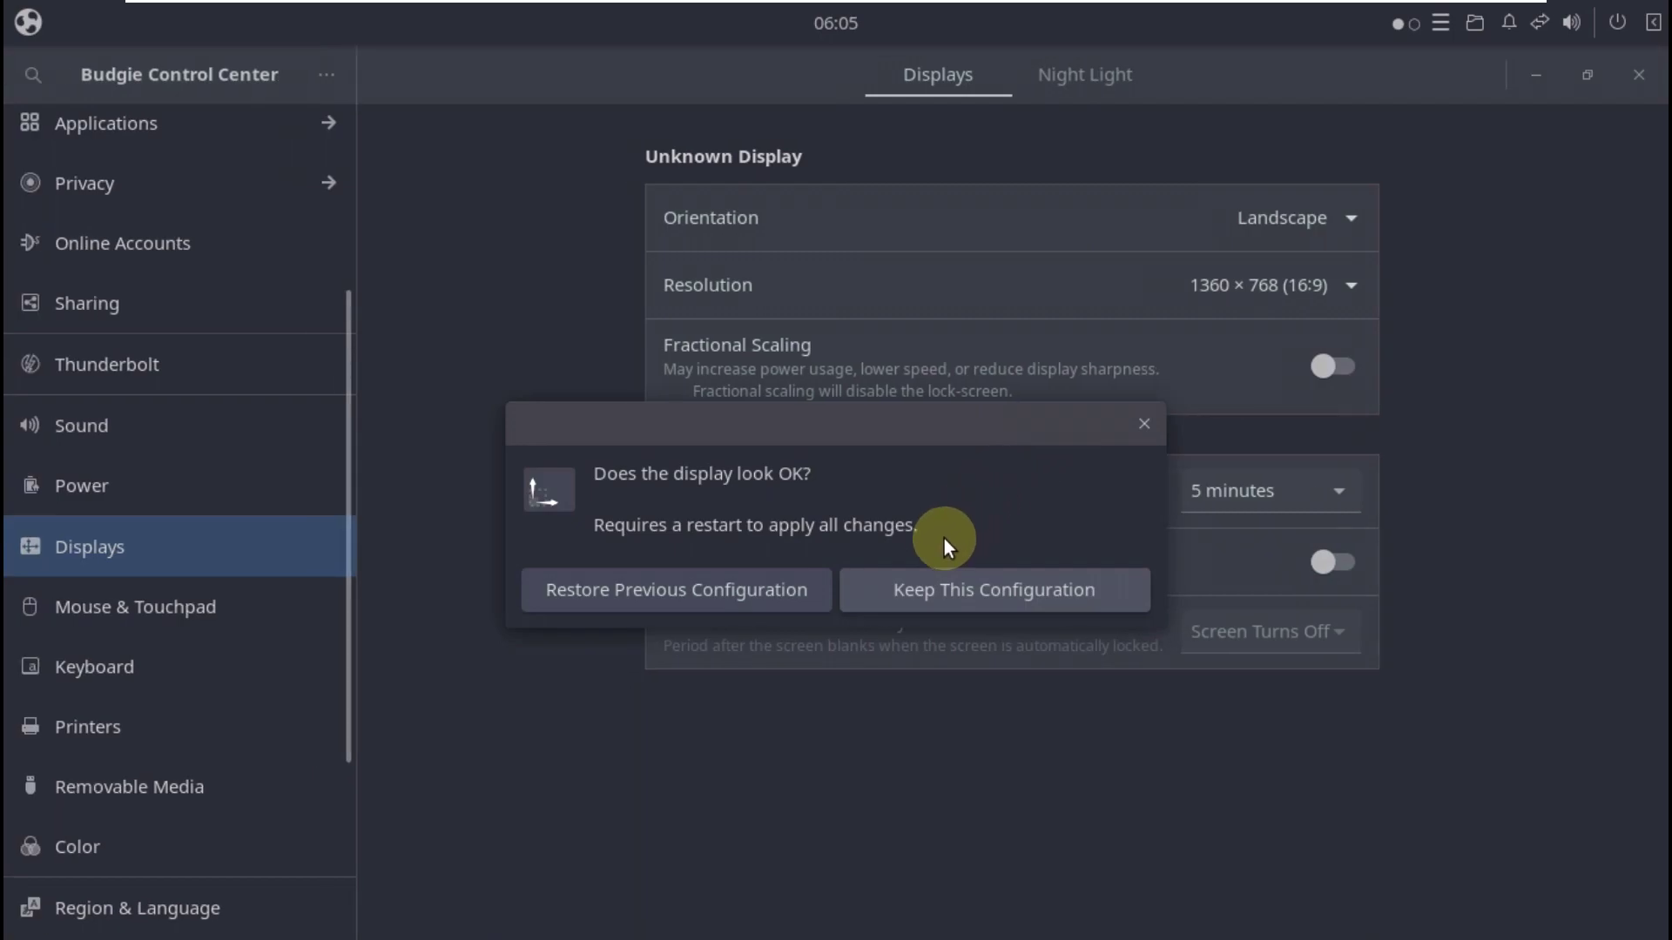
left_click(963, 603)
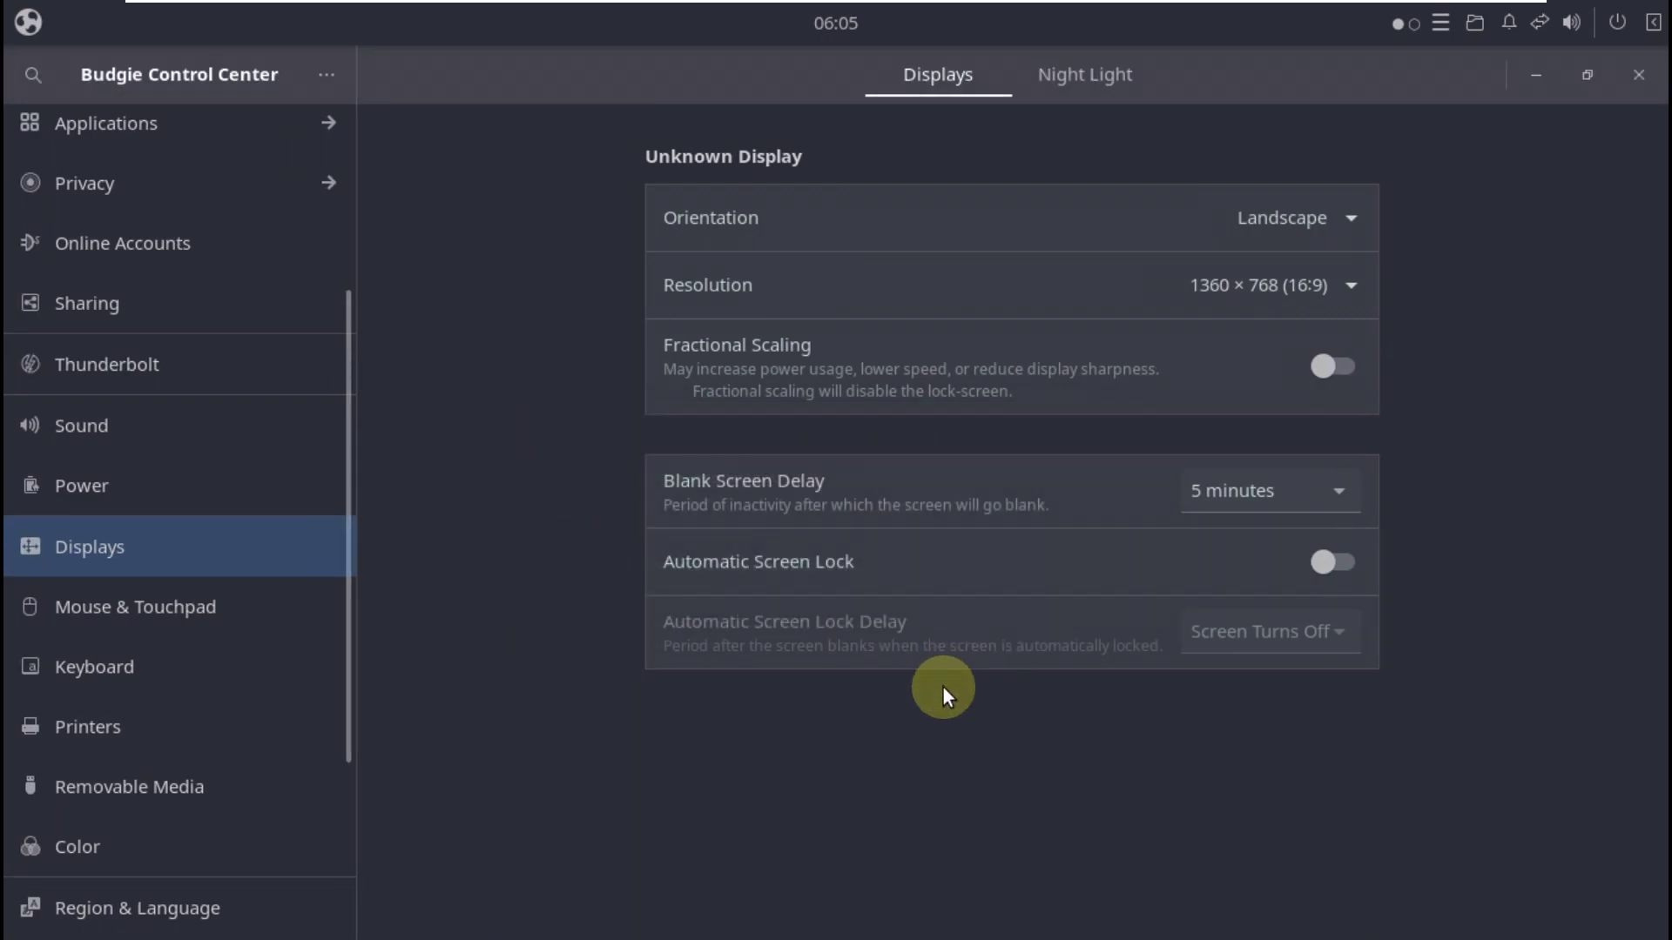
- Review the device, hardware and operating system details on the control center's About page
scroll(244, 740, "down", 5)
left_click(192, 897)
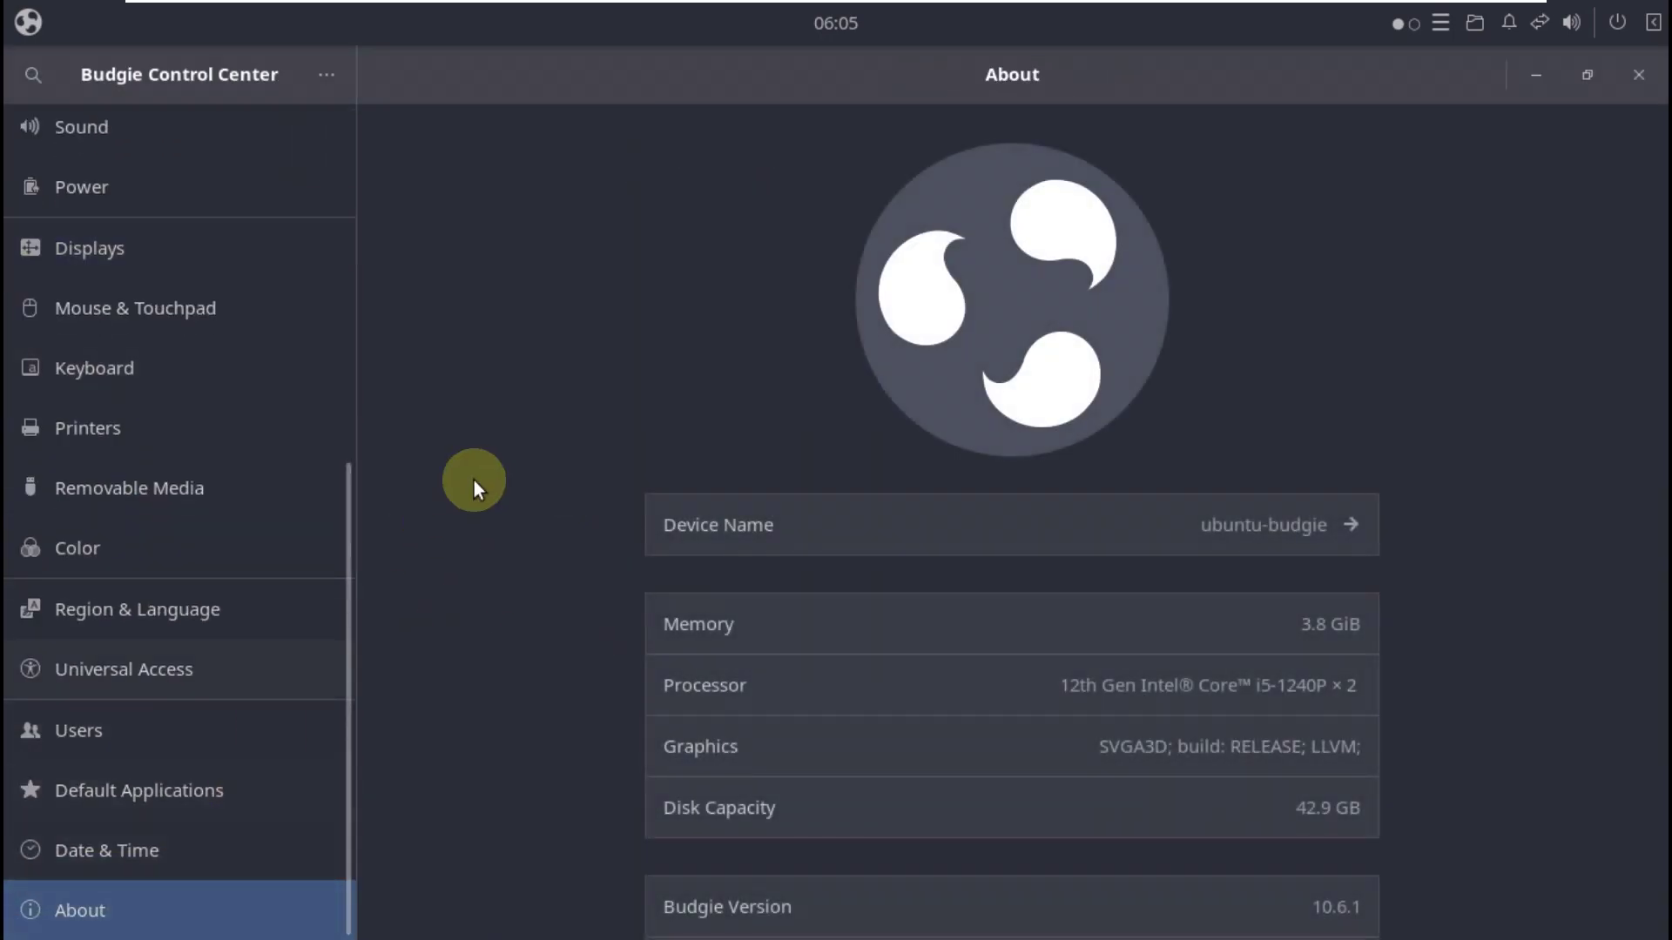
scroll(531, 431, "down", 5)
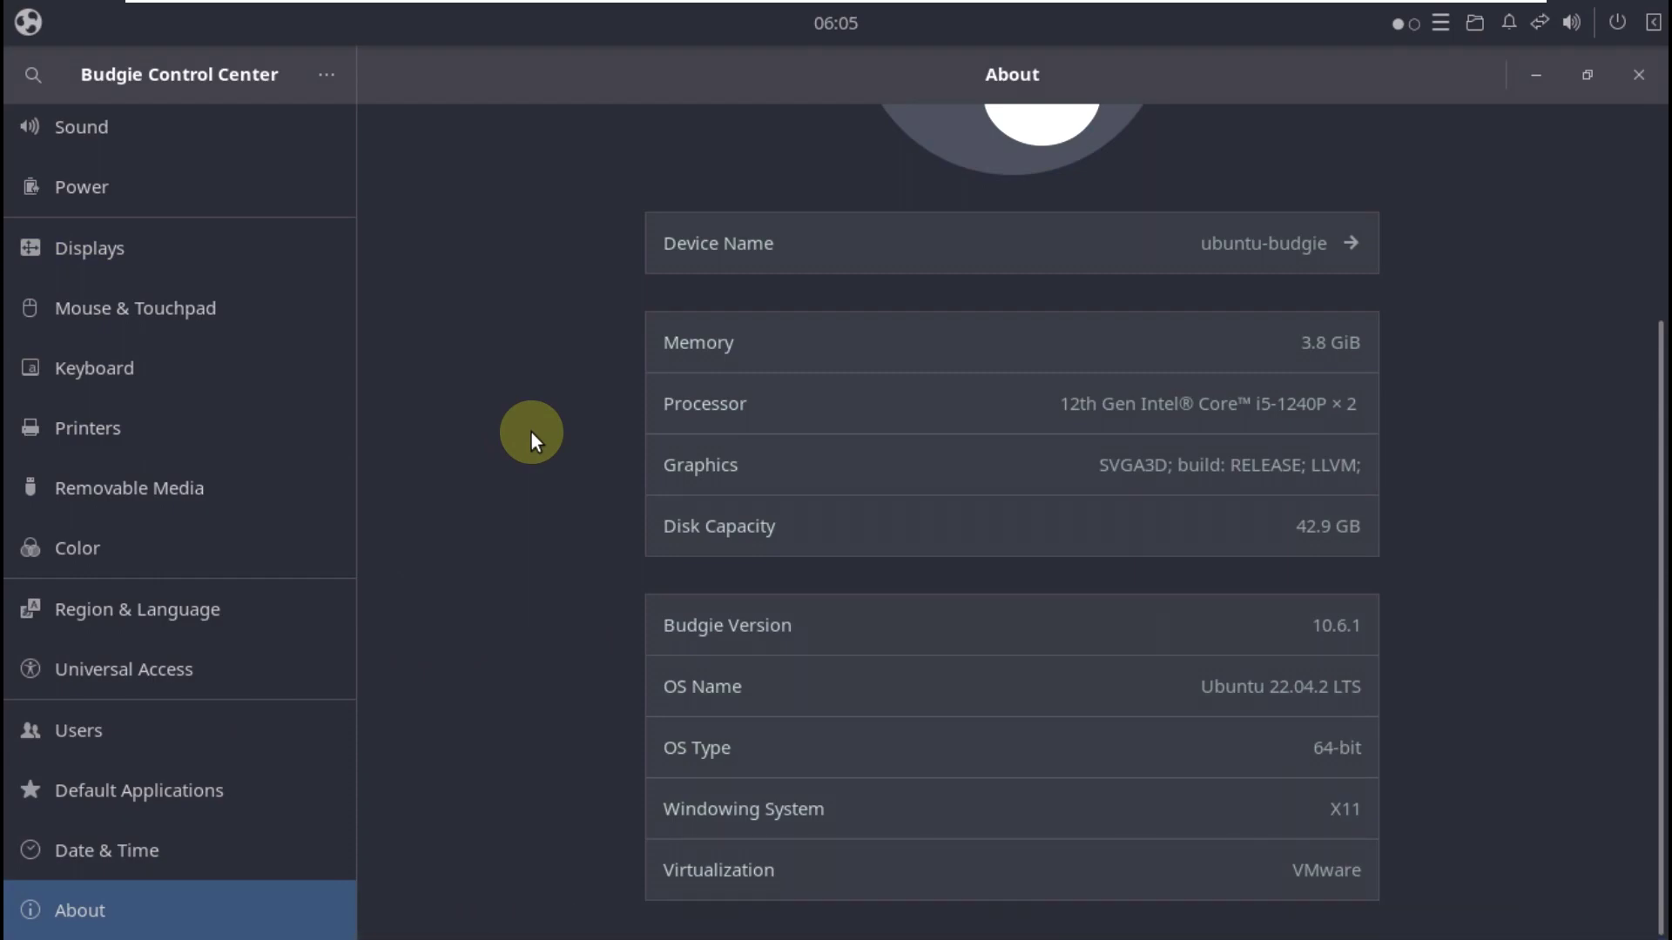
scroll(888, 331, "up", 5)
- Close Budgie Control Center and the Budgie Welcome window
left_click(1622, 68)
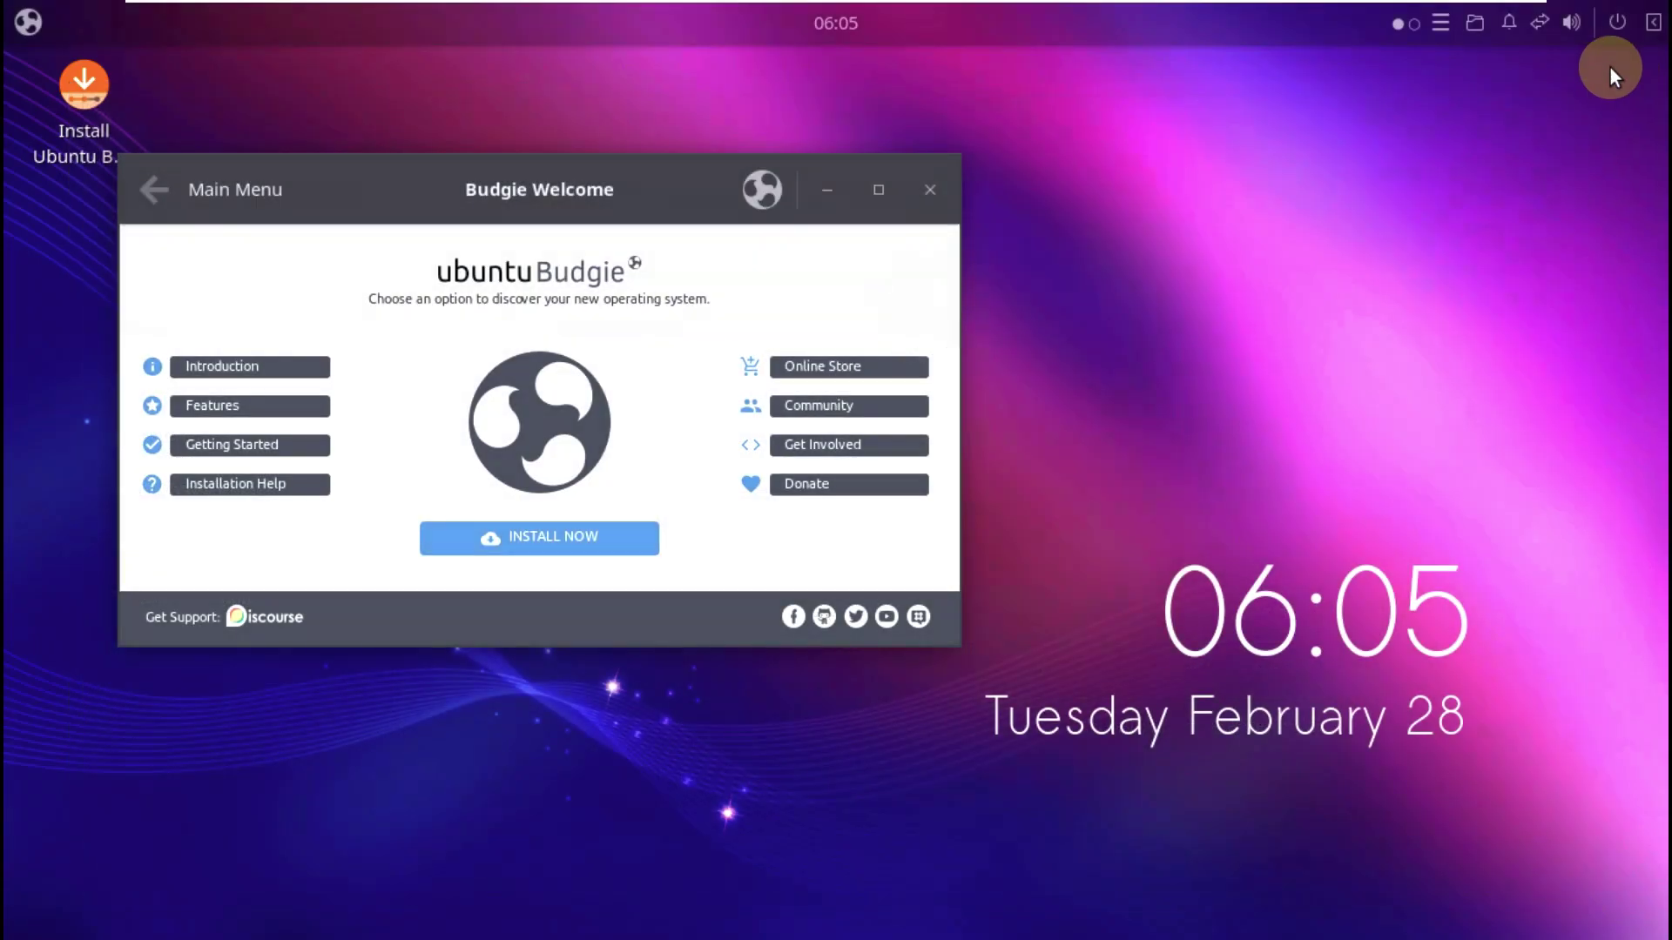
left_click_drag(662, 190, 1027, 185)
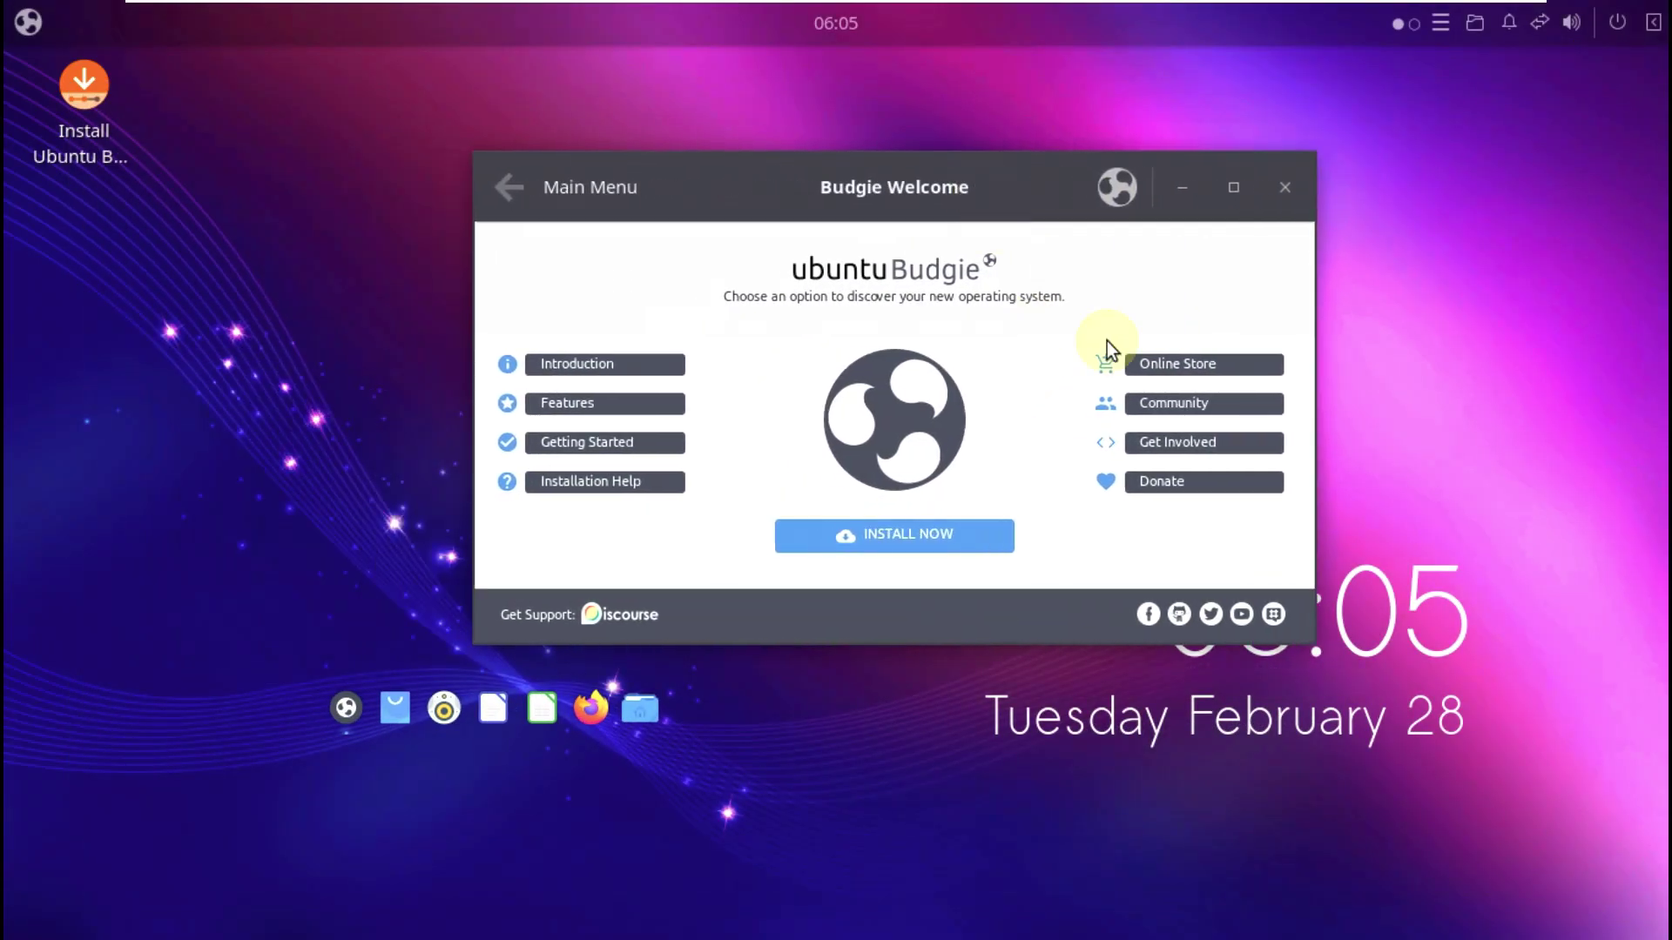
left_click(1285, 187)
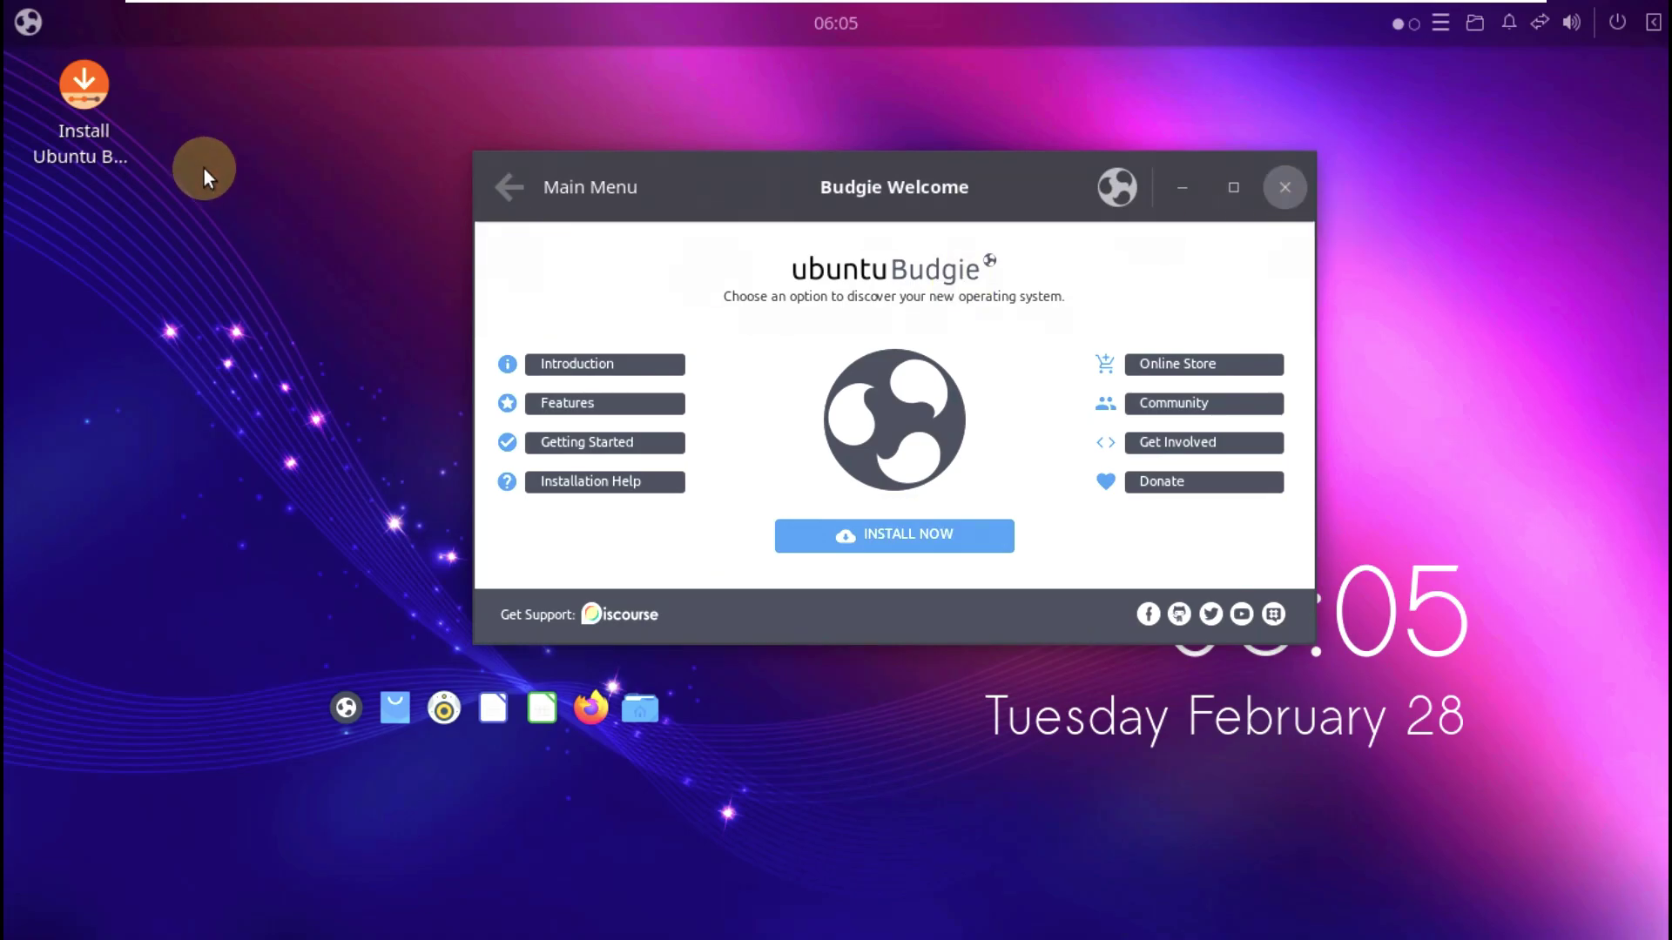
- Browse the installed applications, launch System Monitor and maximize its window
left_click(35, 24)
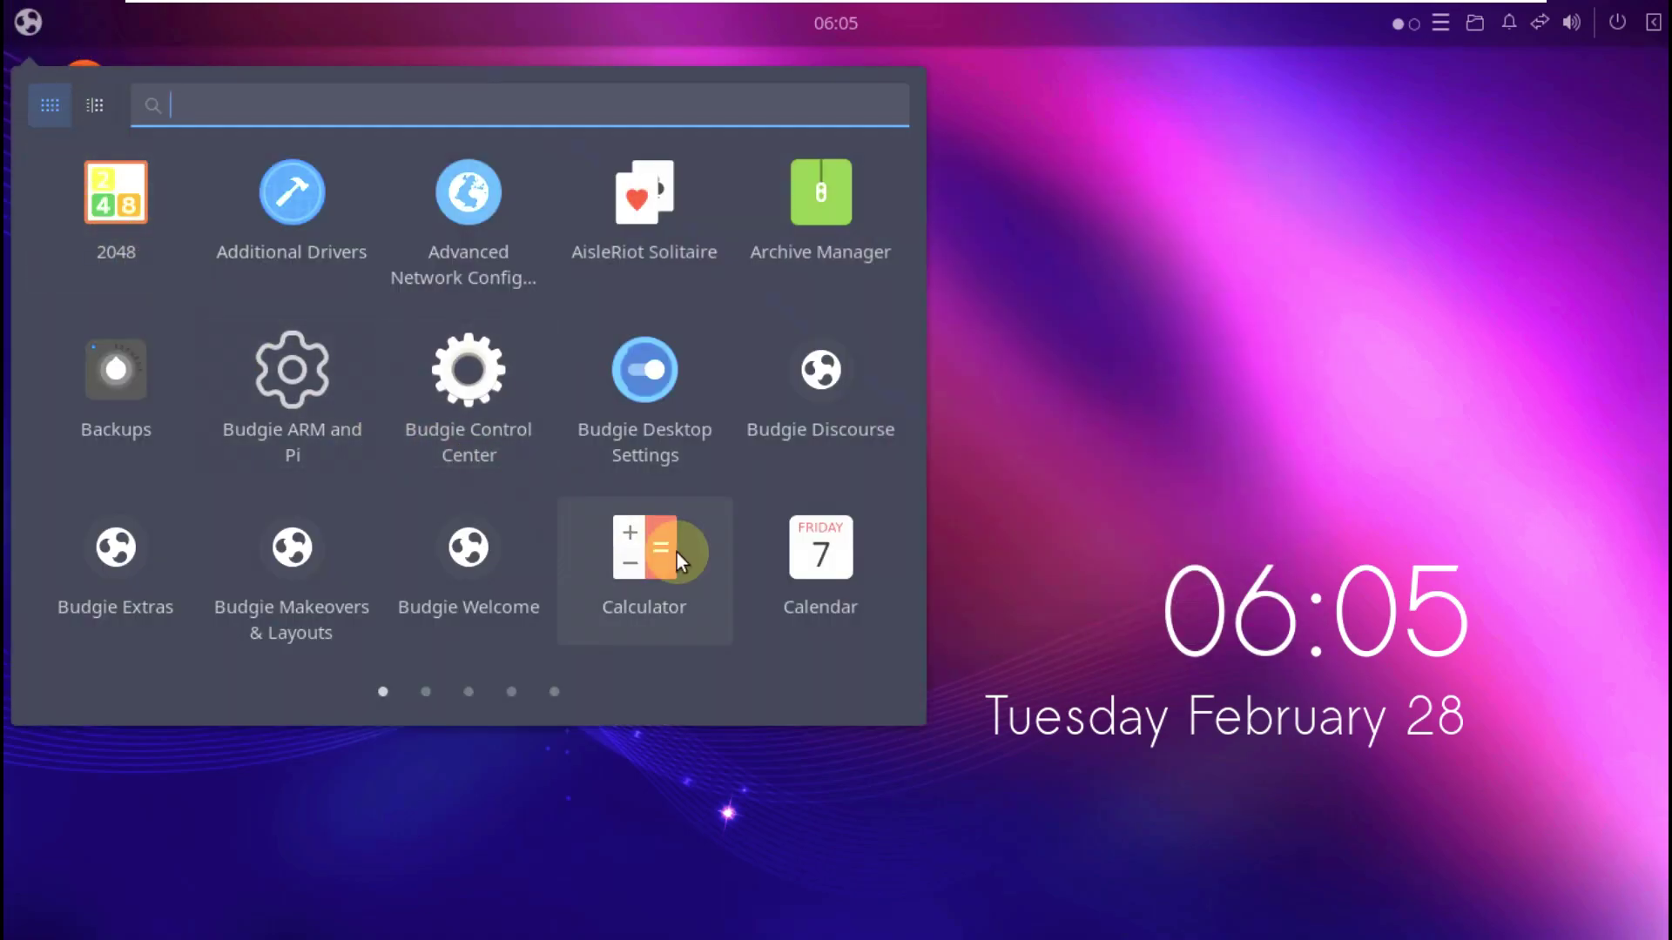
left_click(422, 688)
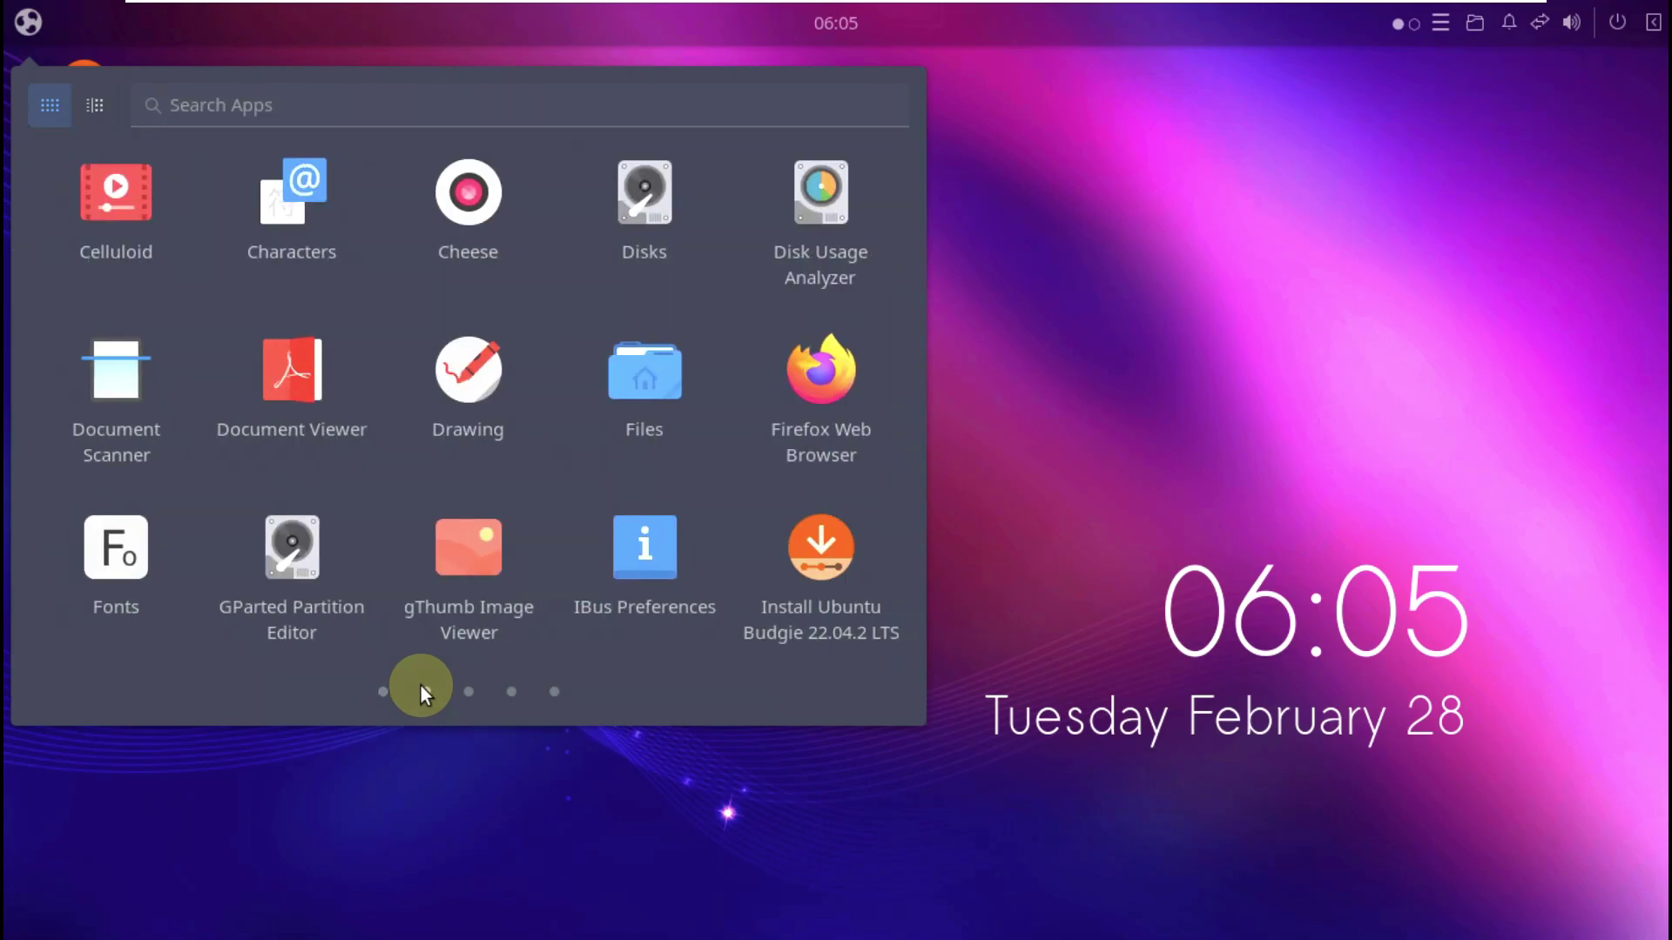
left_click(474, 690)
left_click(513, 691)
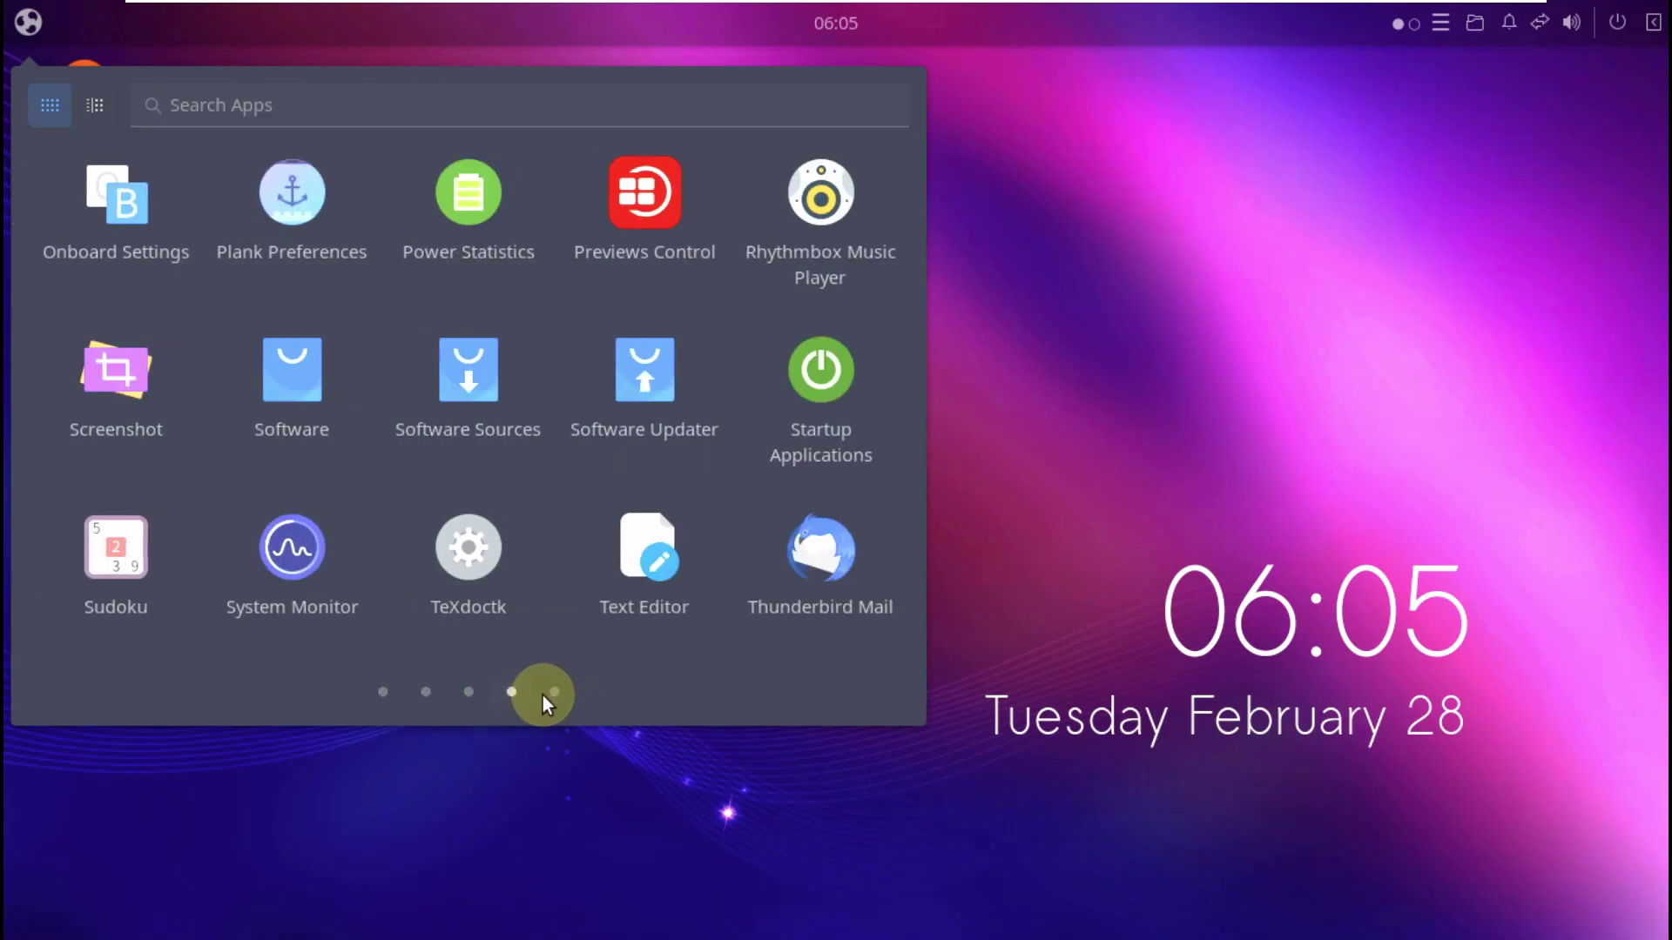
left_click(301, 554)
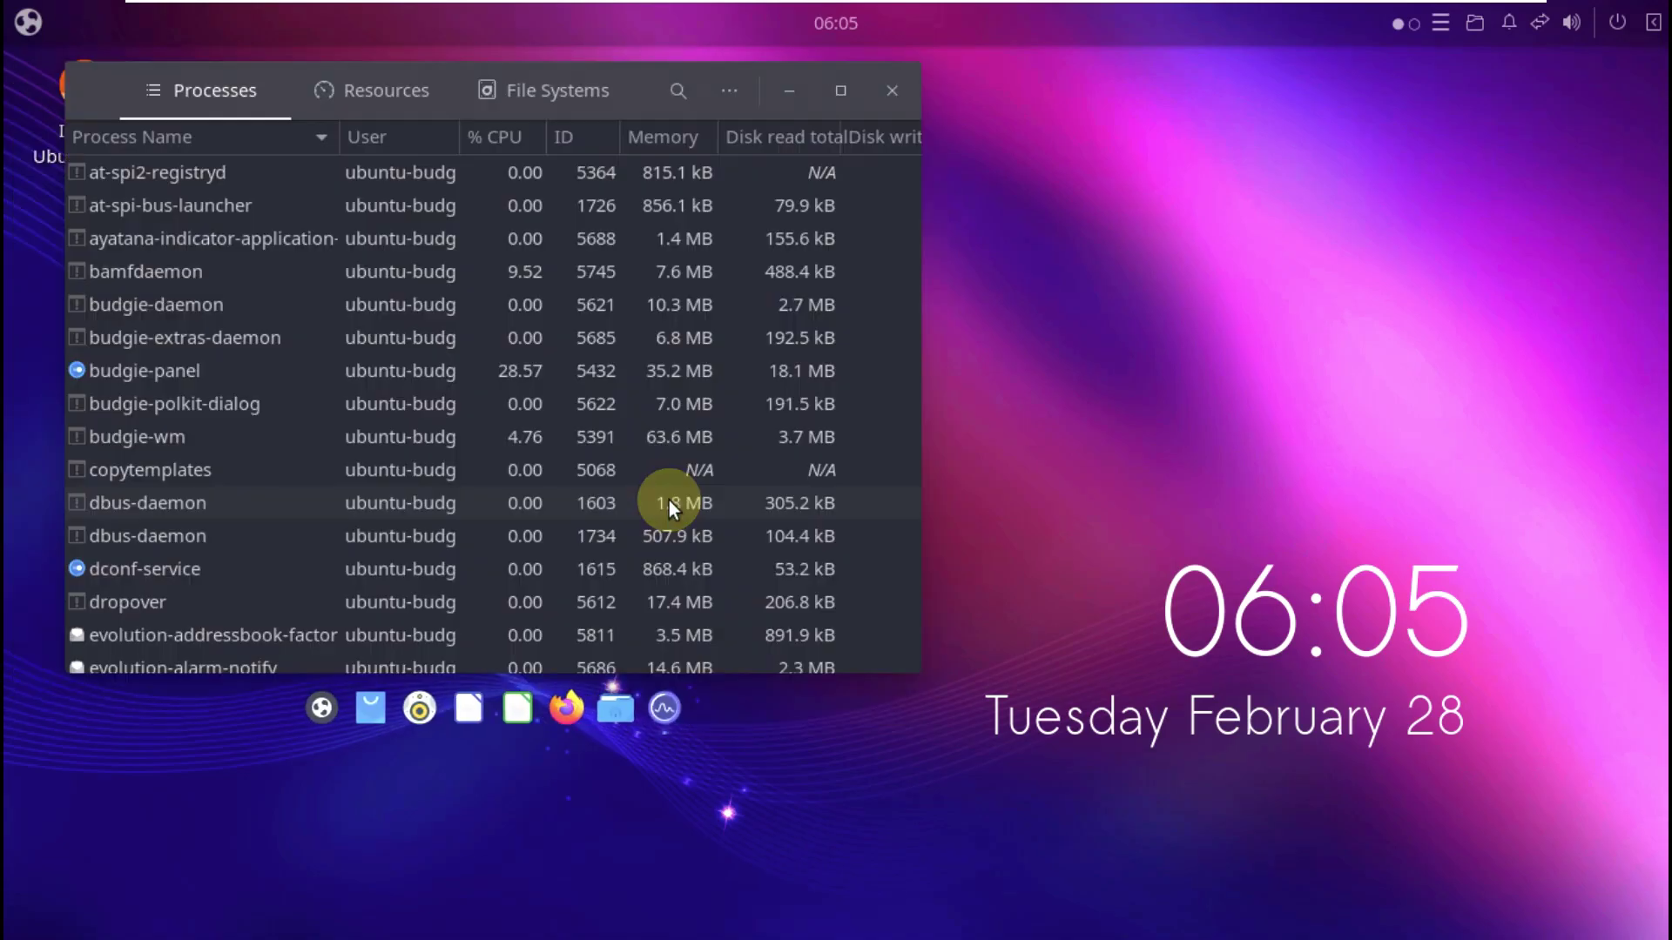
left_click(841, 90)
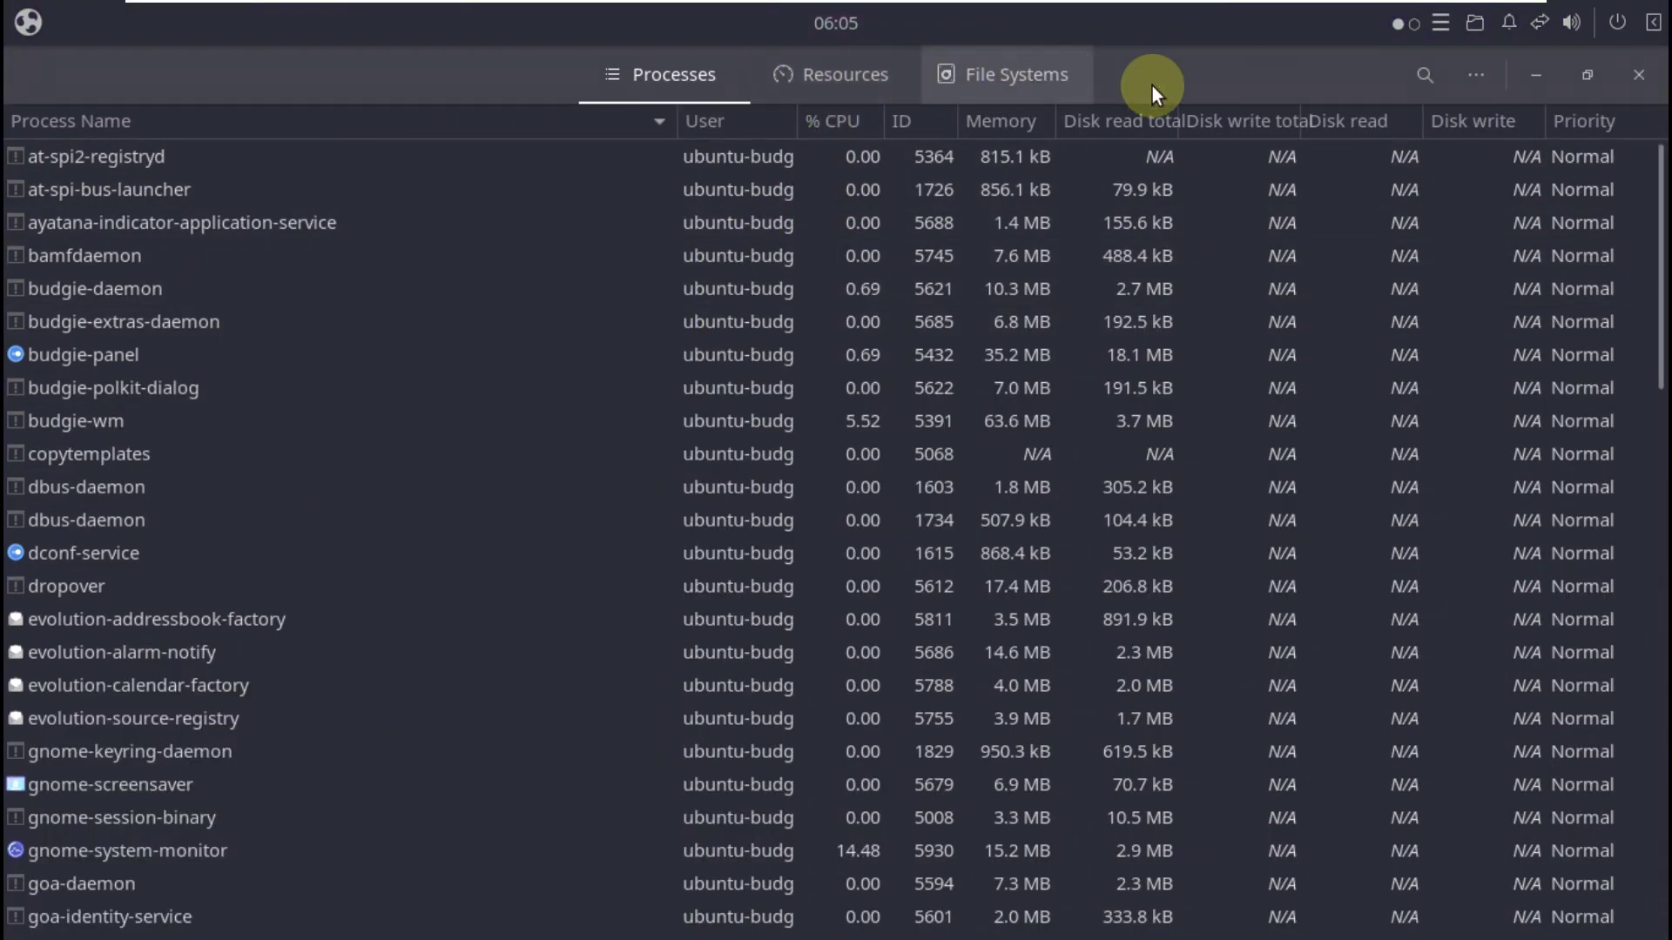
- Check System Monitor's About information and close it
left_click(1474, 76)
left_click(1402, 498)
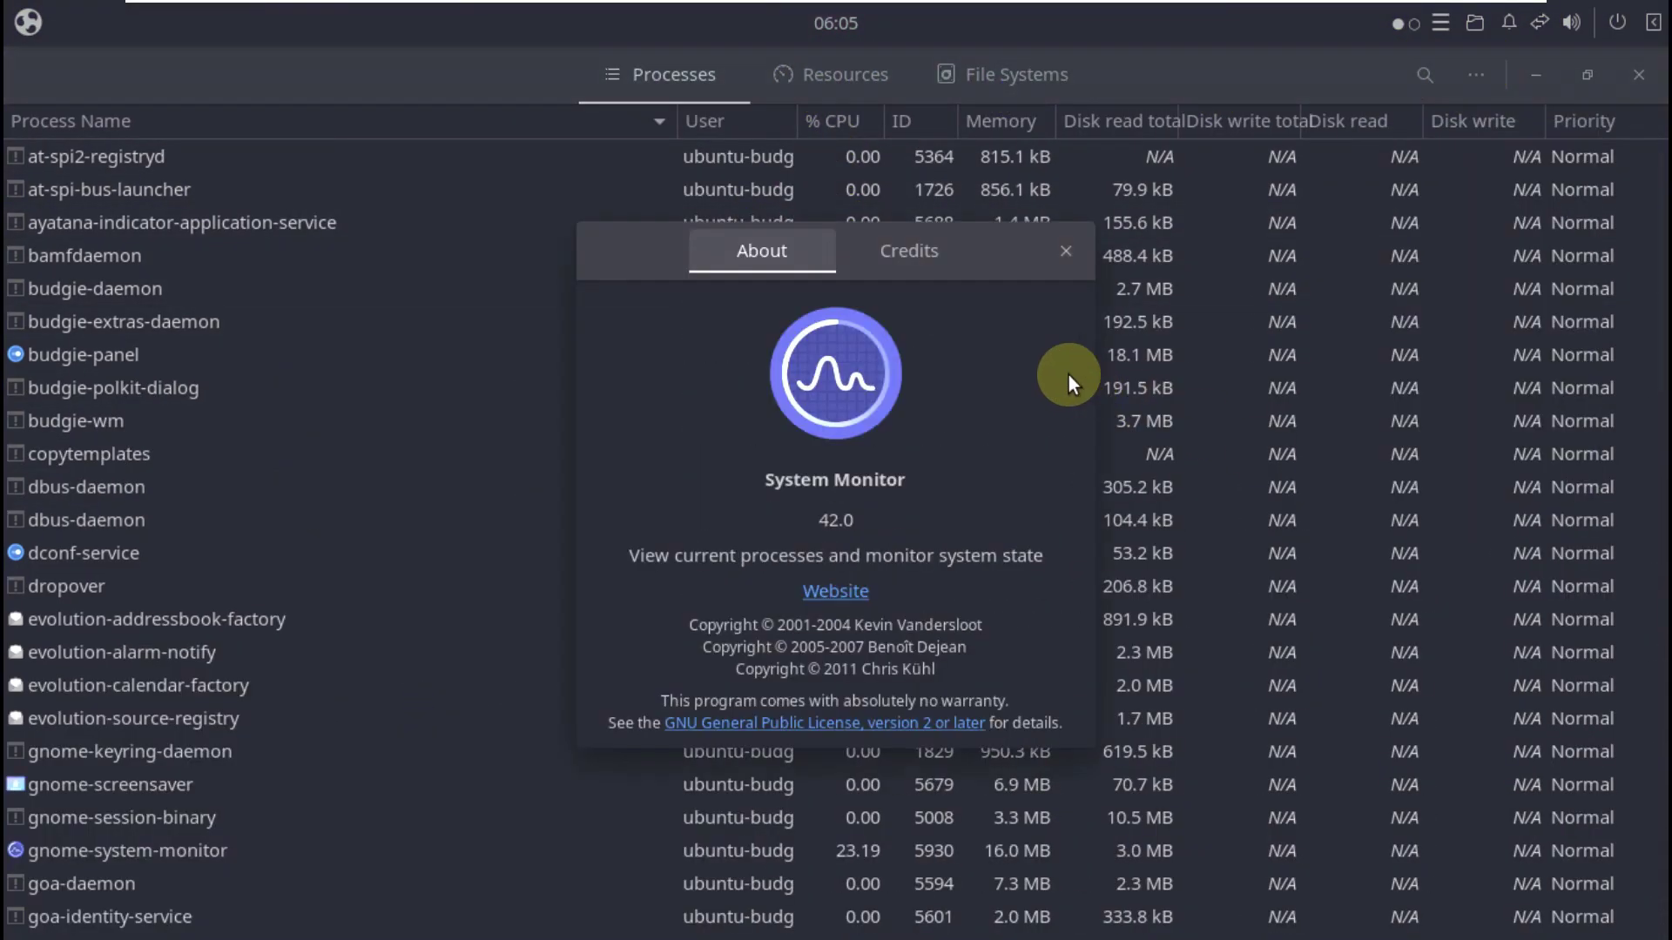
left_click(1070, 246)
- Examine the full list of running processes and bring up the CPU, memory and network resource graphs
scroll(390, 538, "down", 6)
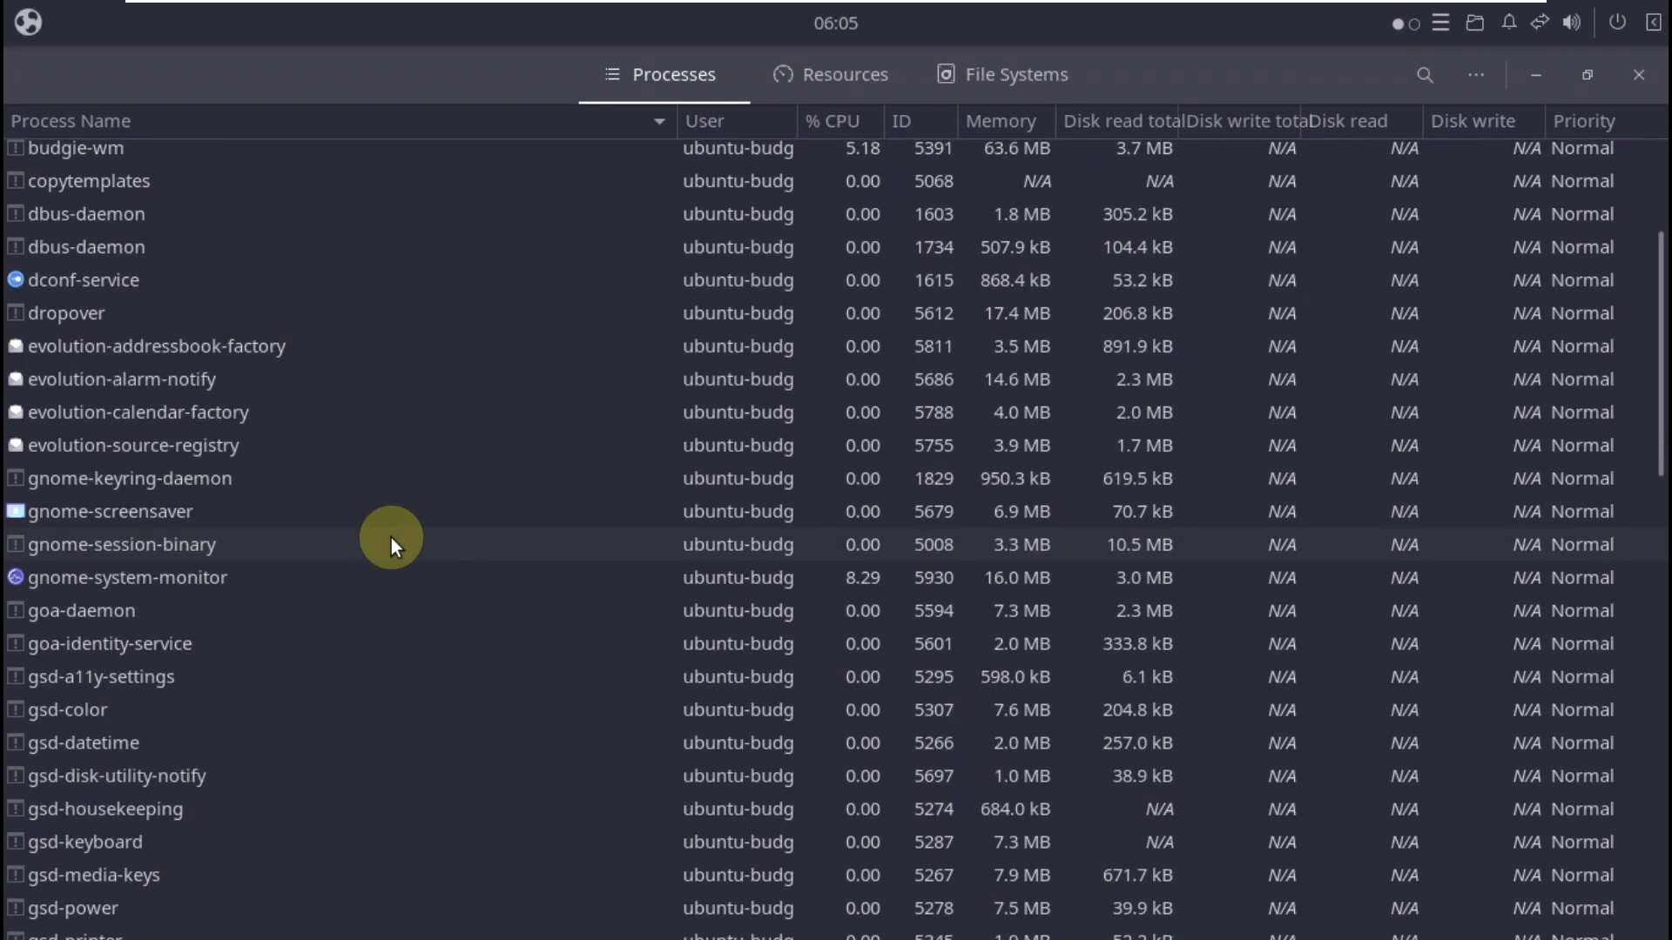
scroll(390, 538, "down", 12)
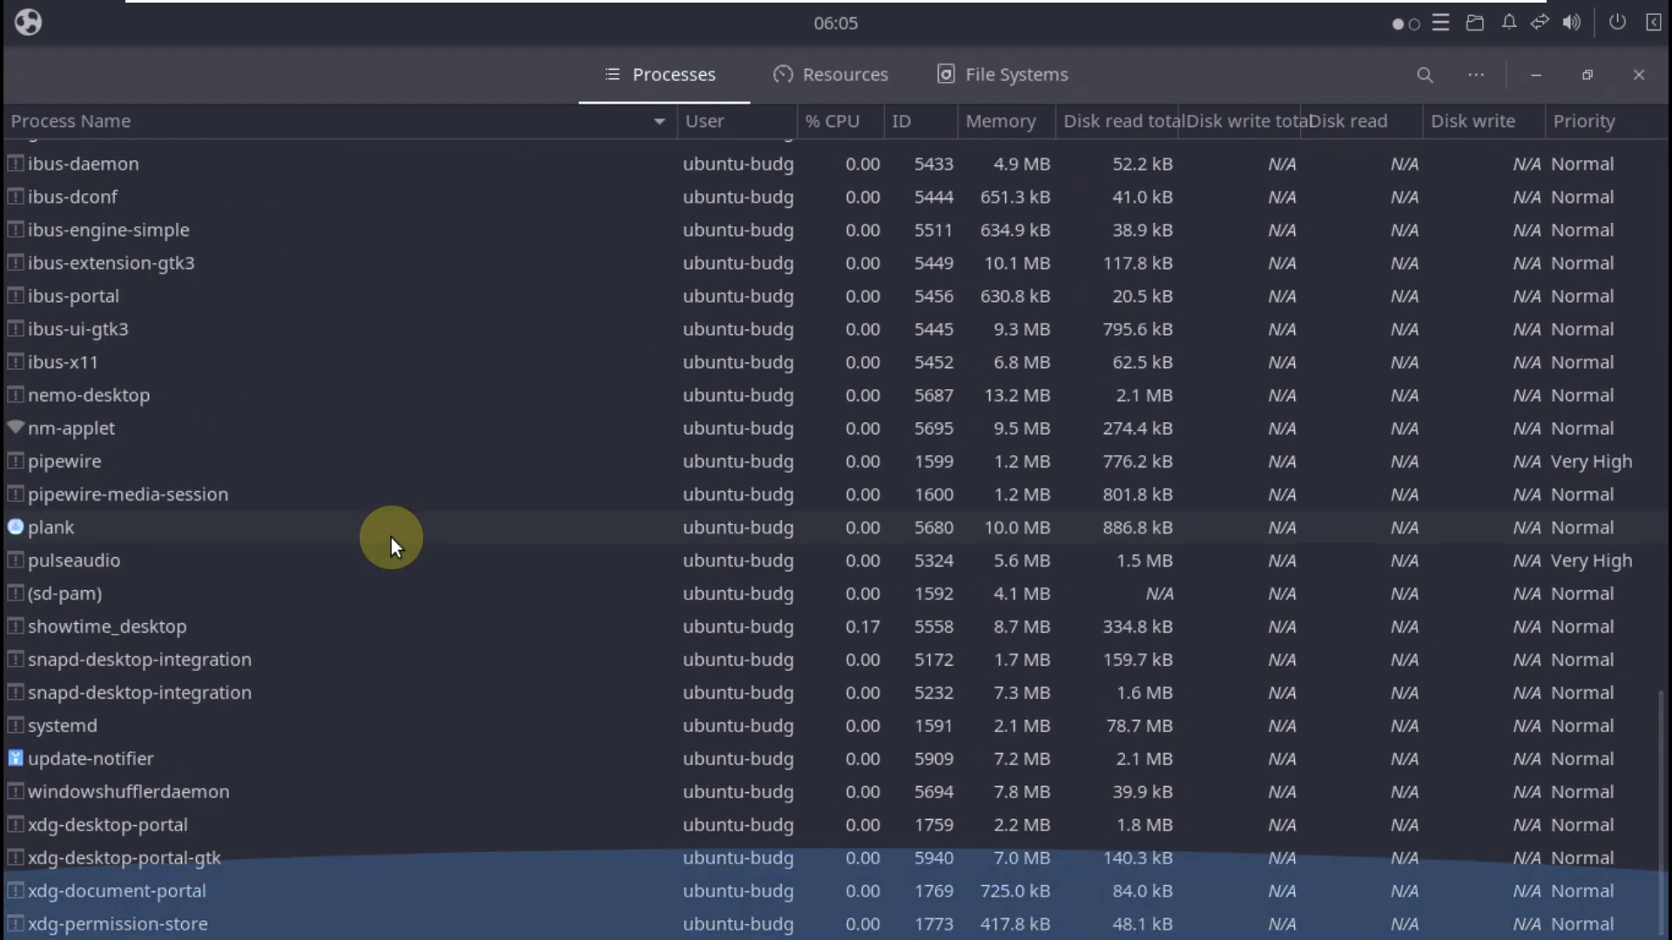
scroll(390, 538, "up", 3)
scroll(390, 538, "up", 16)
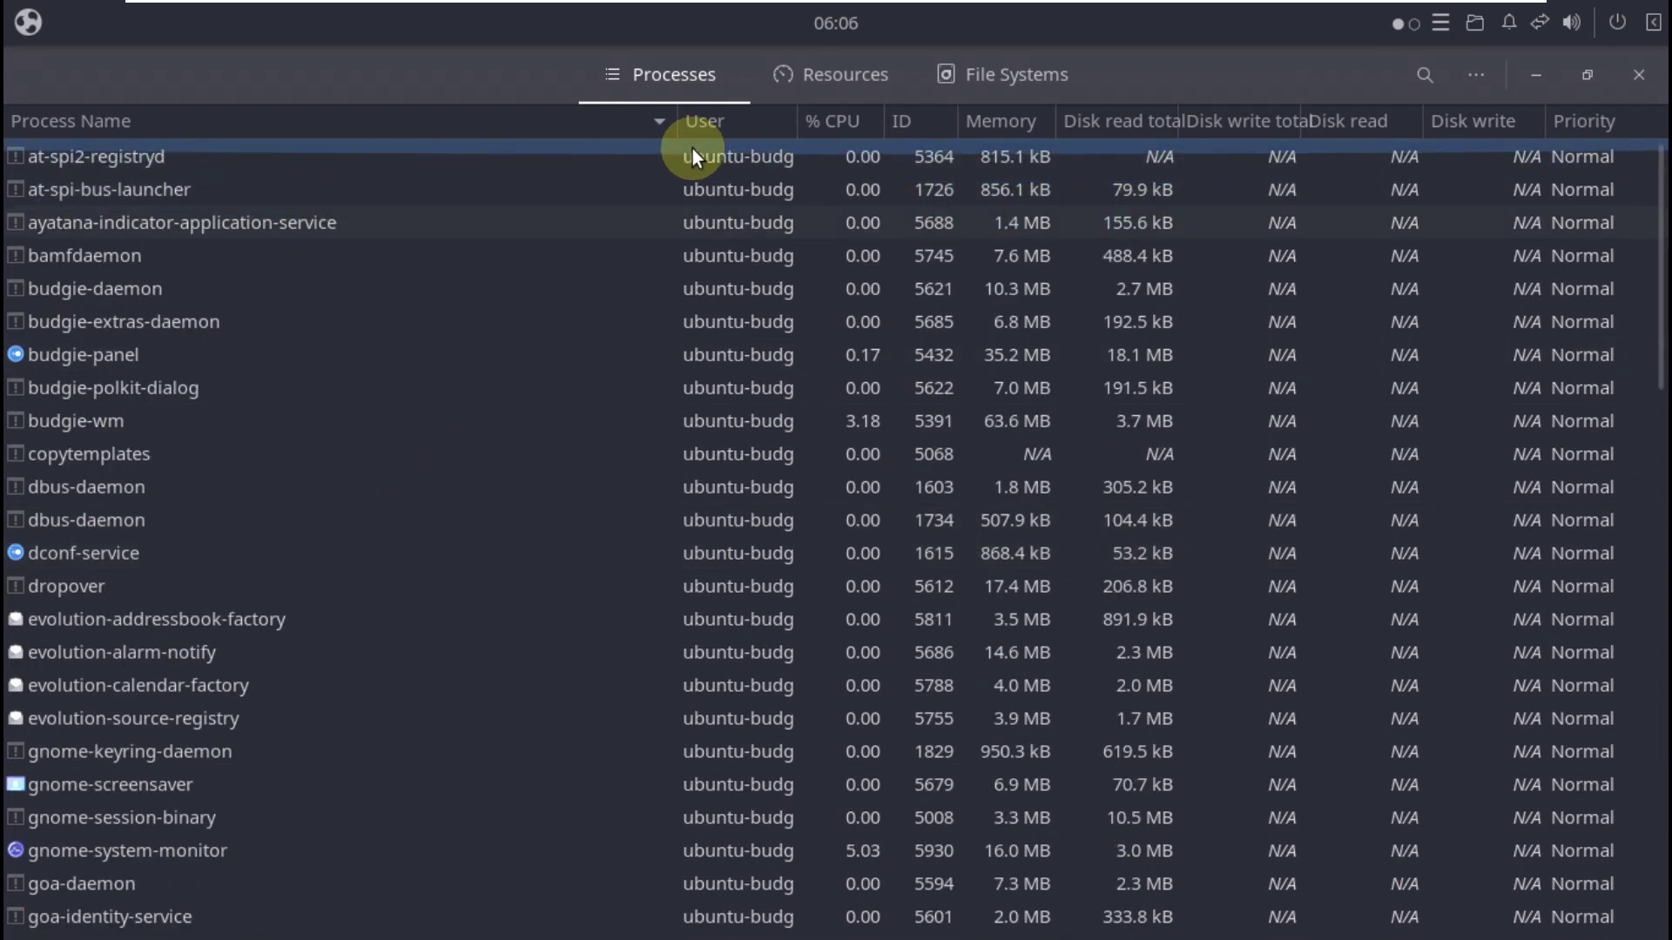
left_click(771, 97)
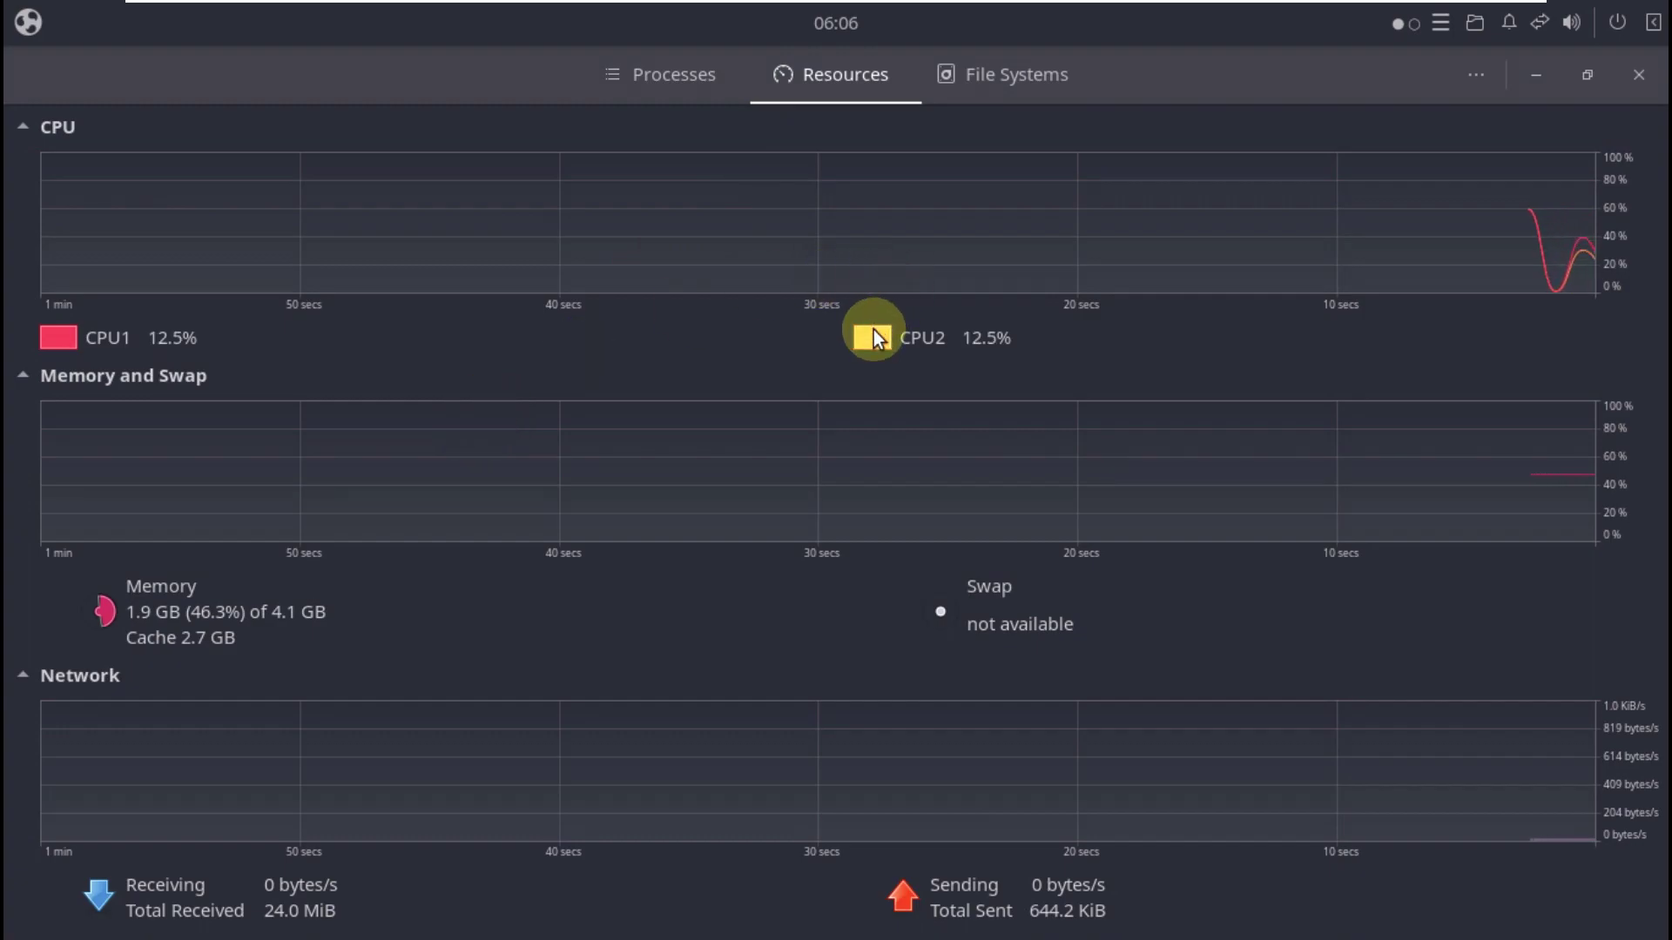
- Change the colour of the CPU2 line in the CPU history graph to green
left_click(871, 337)
left_click(656, 541)
left_click(1079, 311)
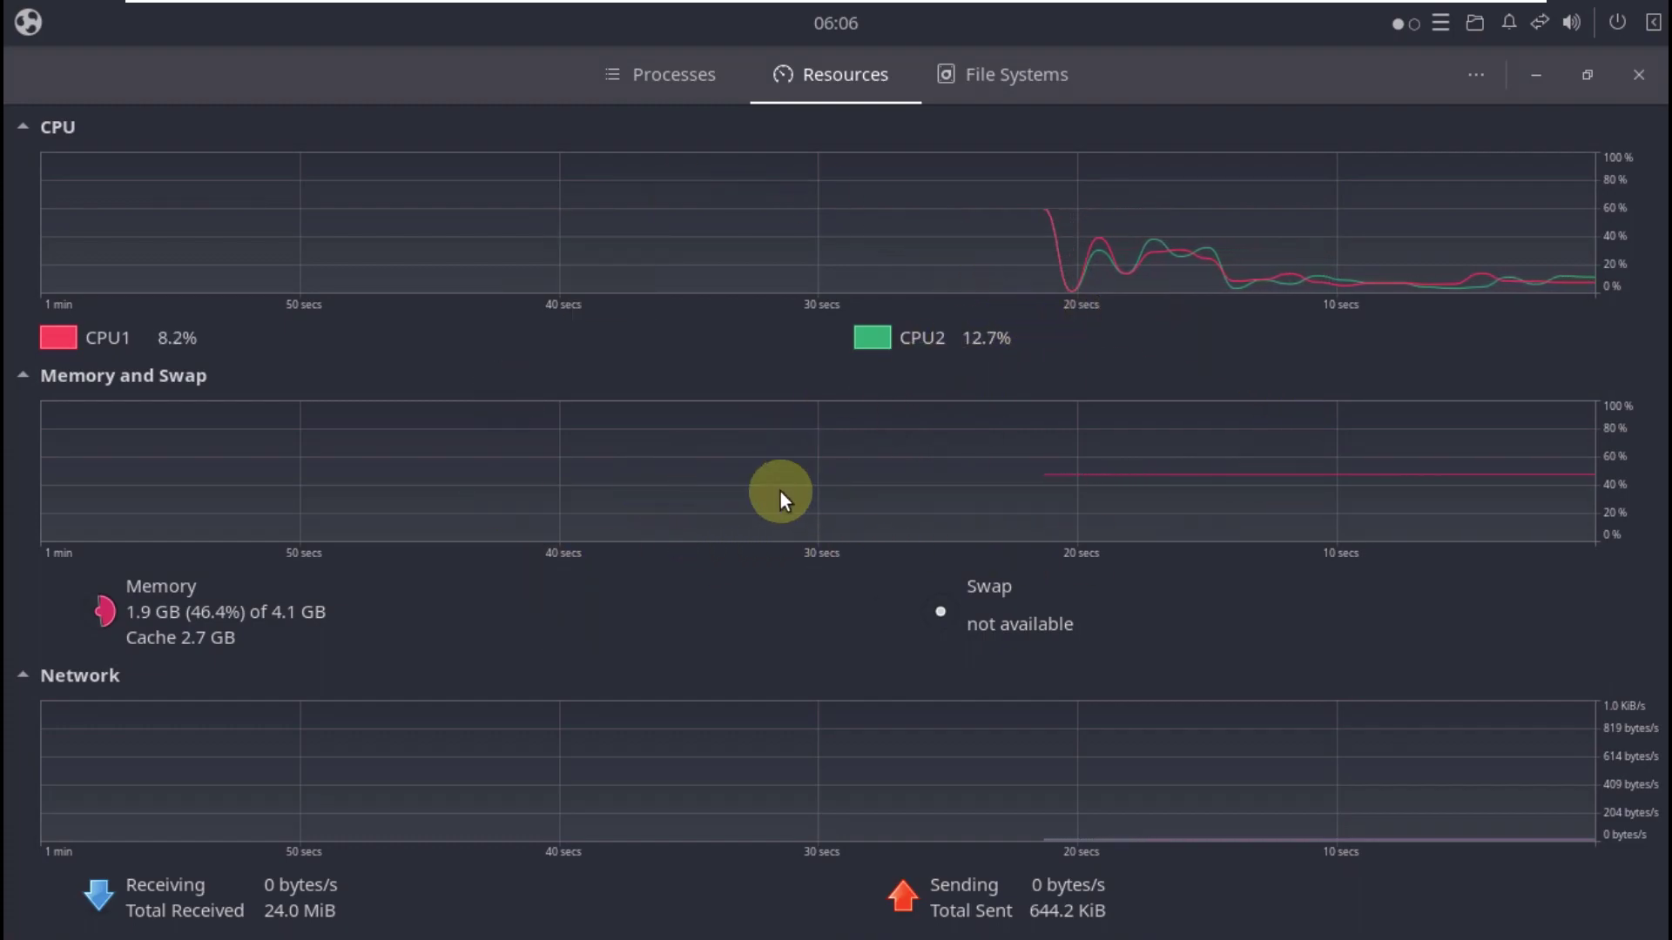
- Check the mounted file systems and System Monitor's About information, closing System Monitor when finished
left_click(966, 71)
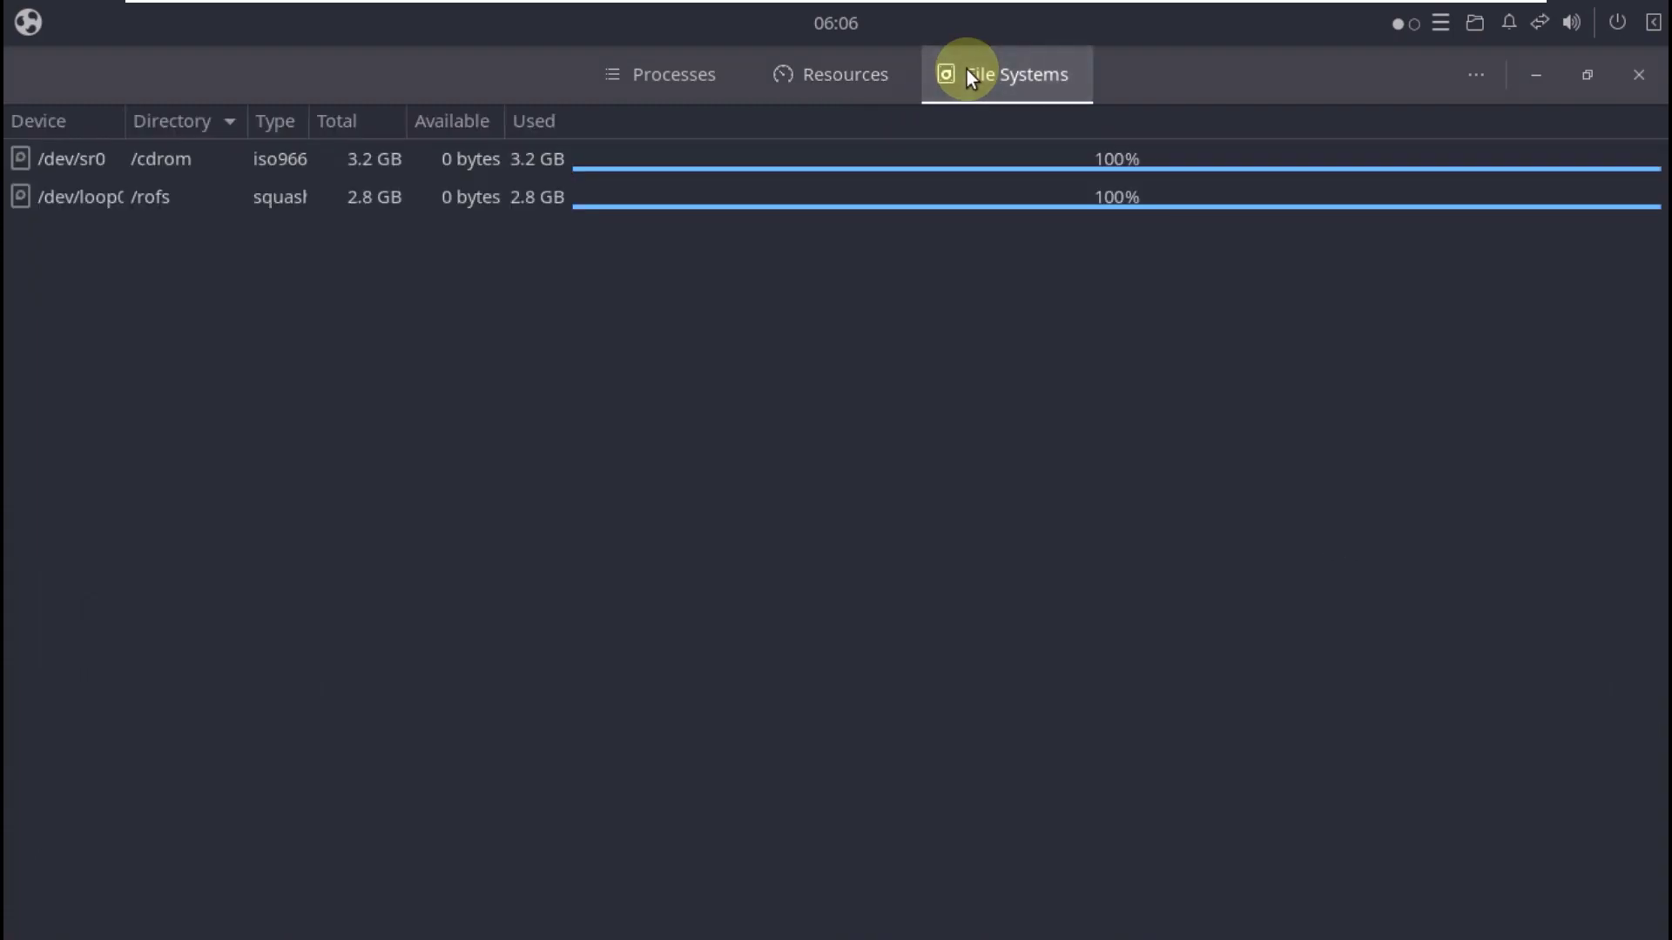
left_click(870, 92)
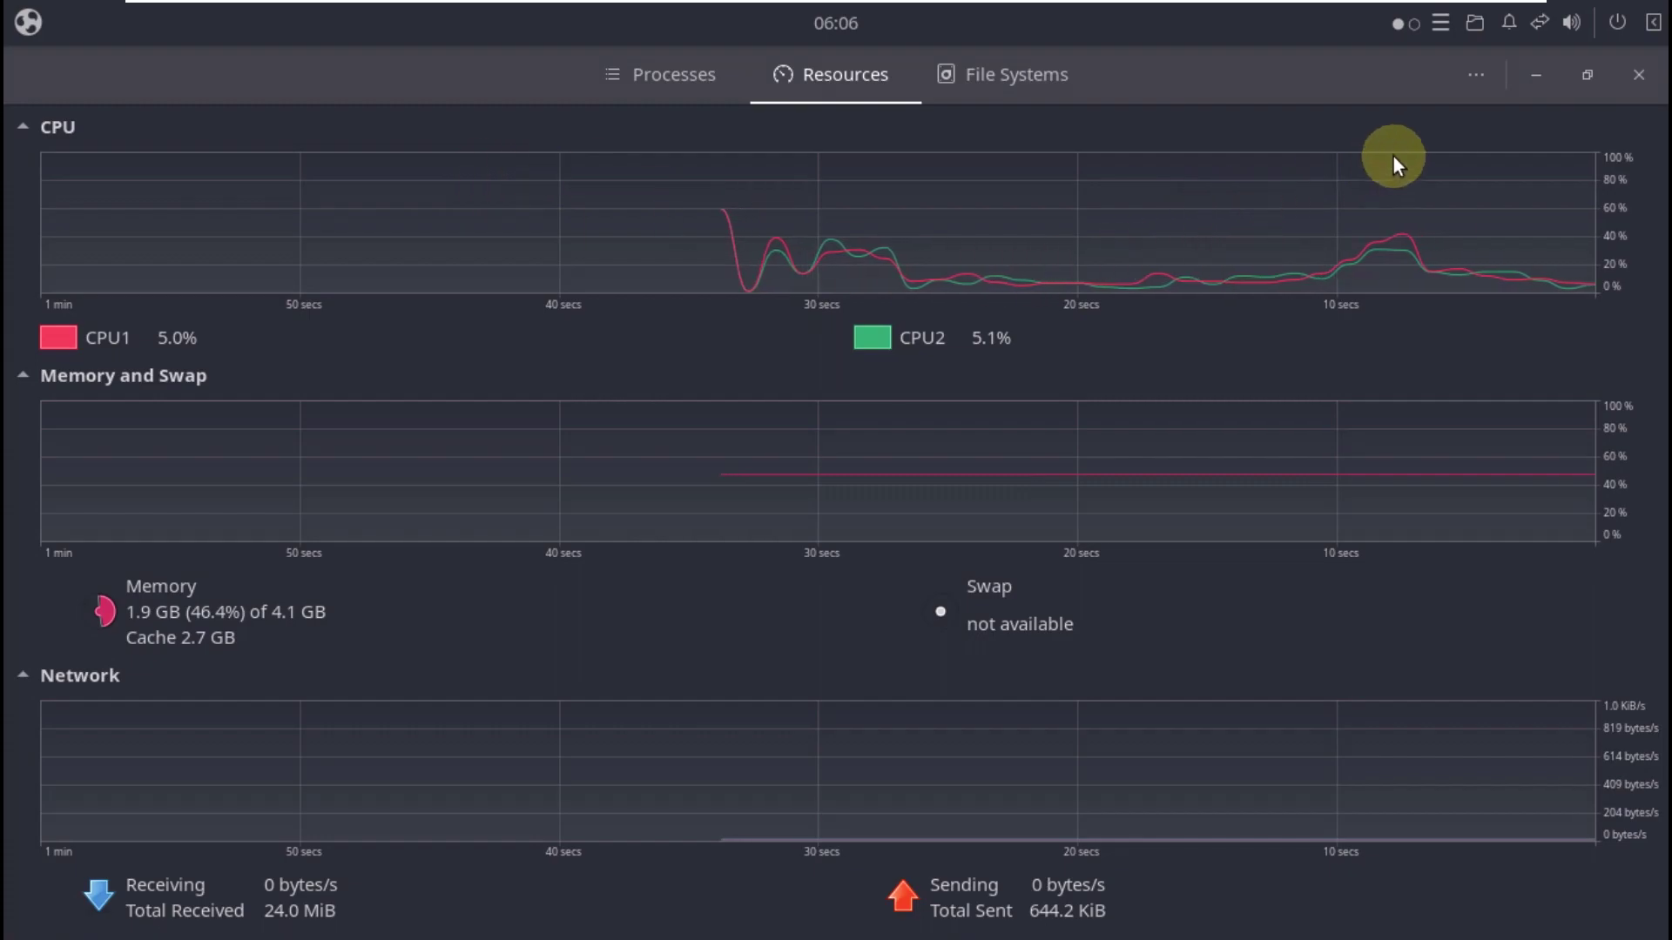
left_click(1460, 75)
left_click(1444, 298)
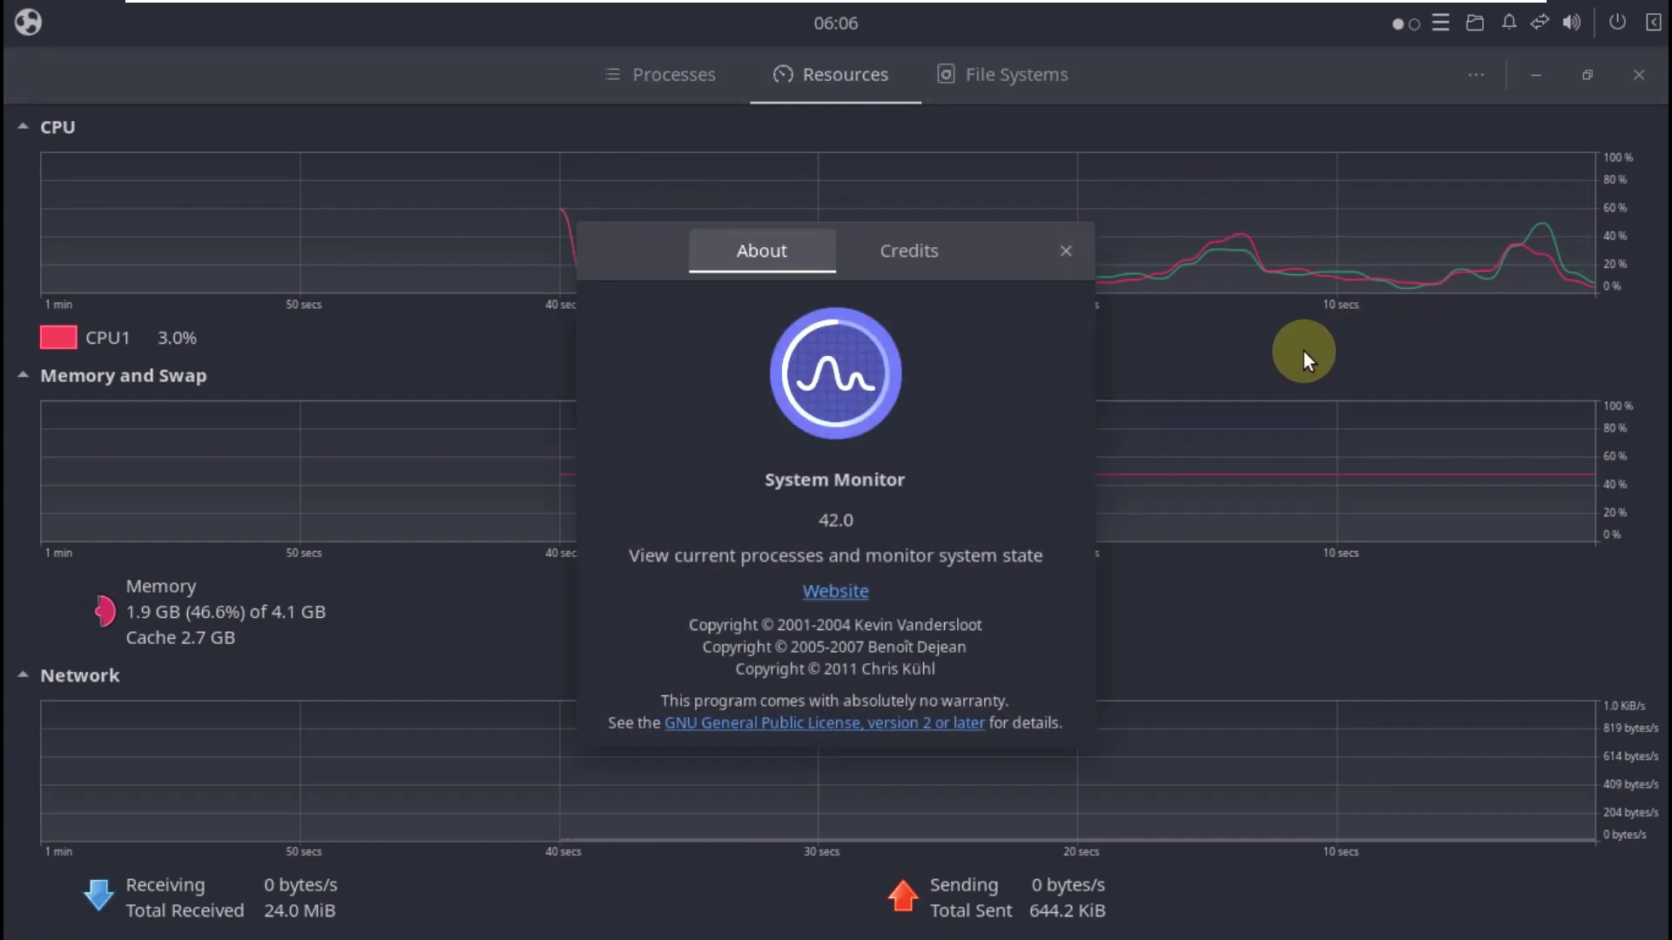
left_click(1057, 246)
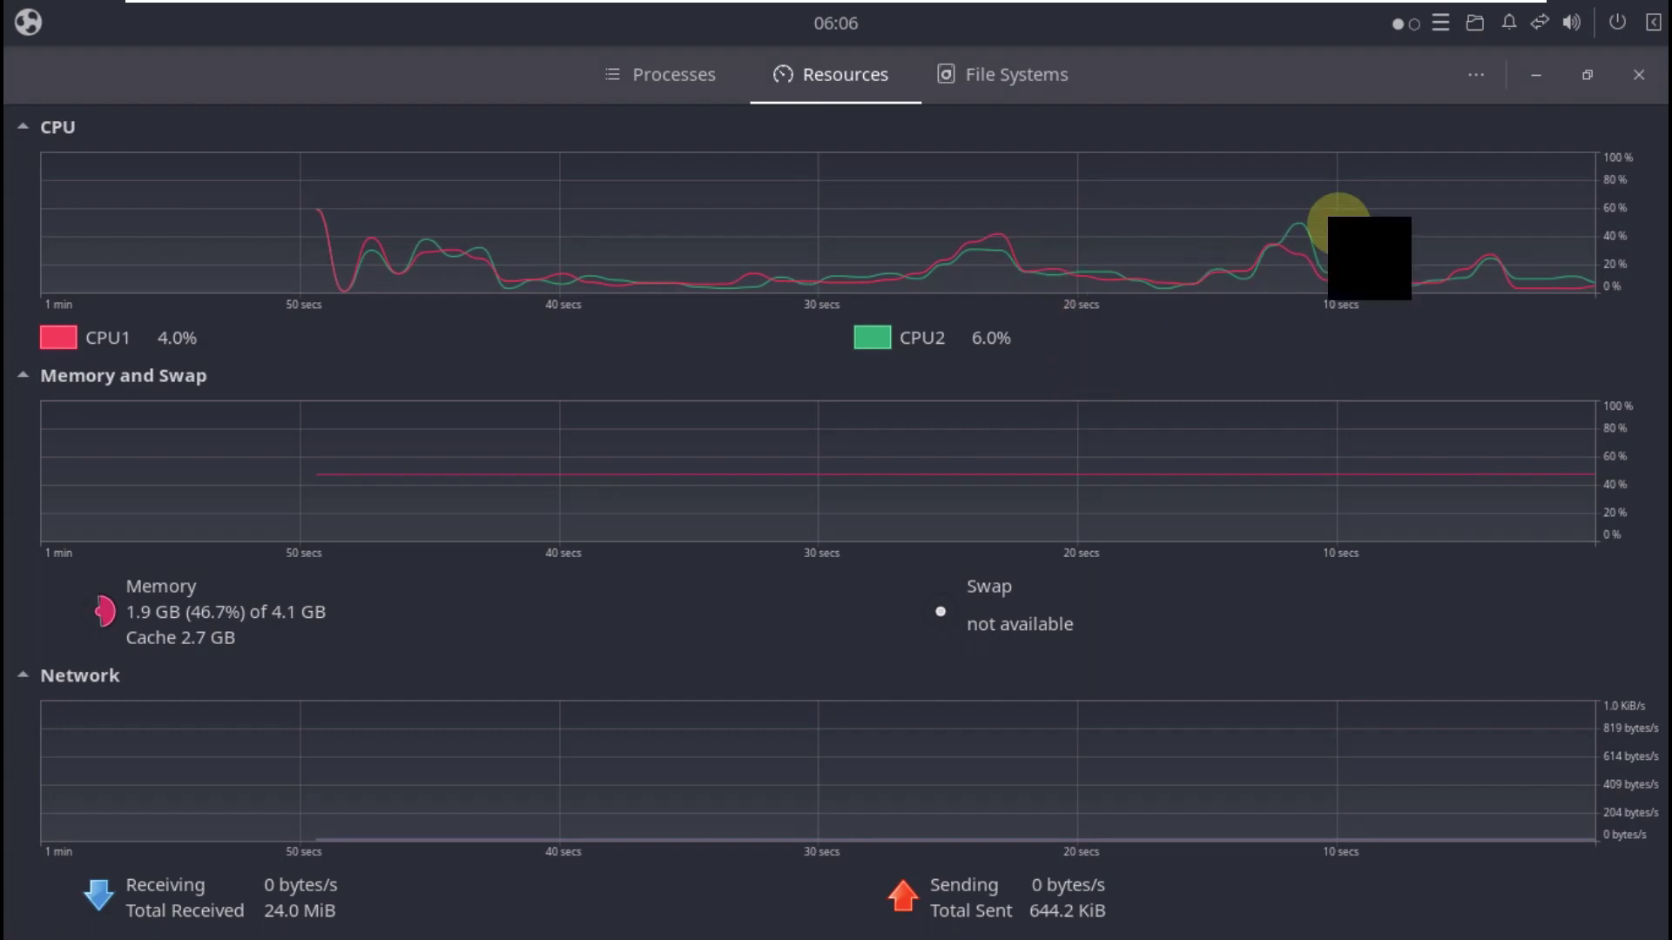
left_click(1642, 73)
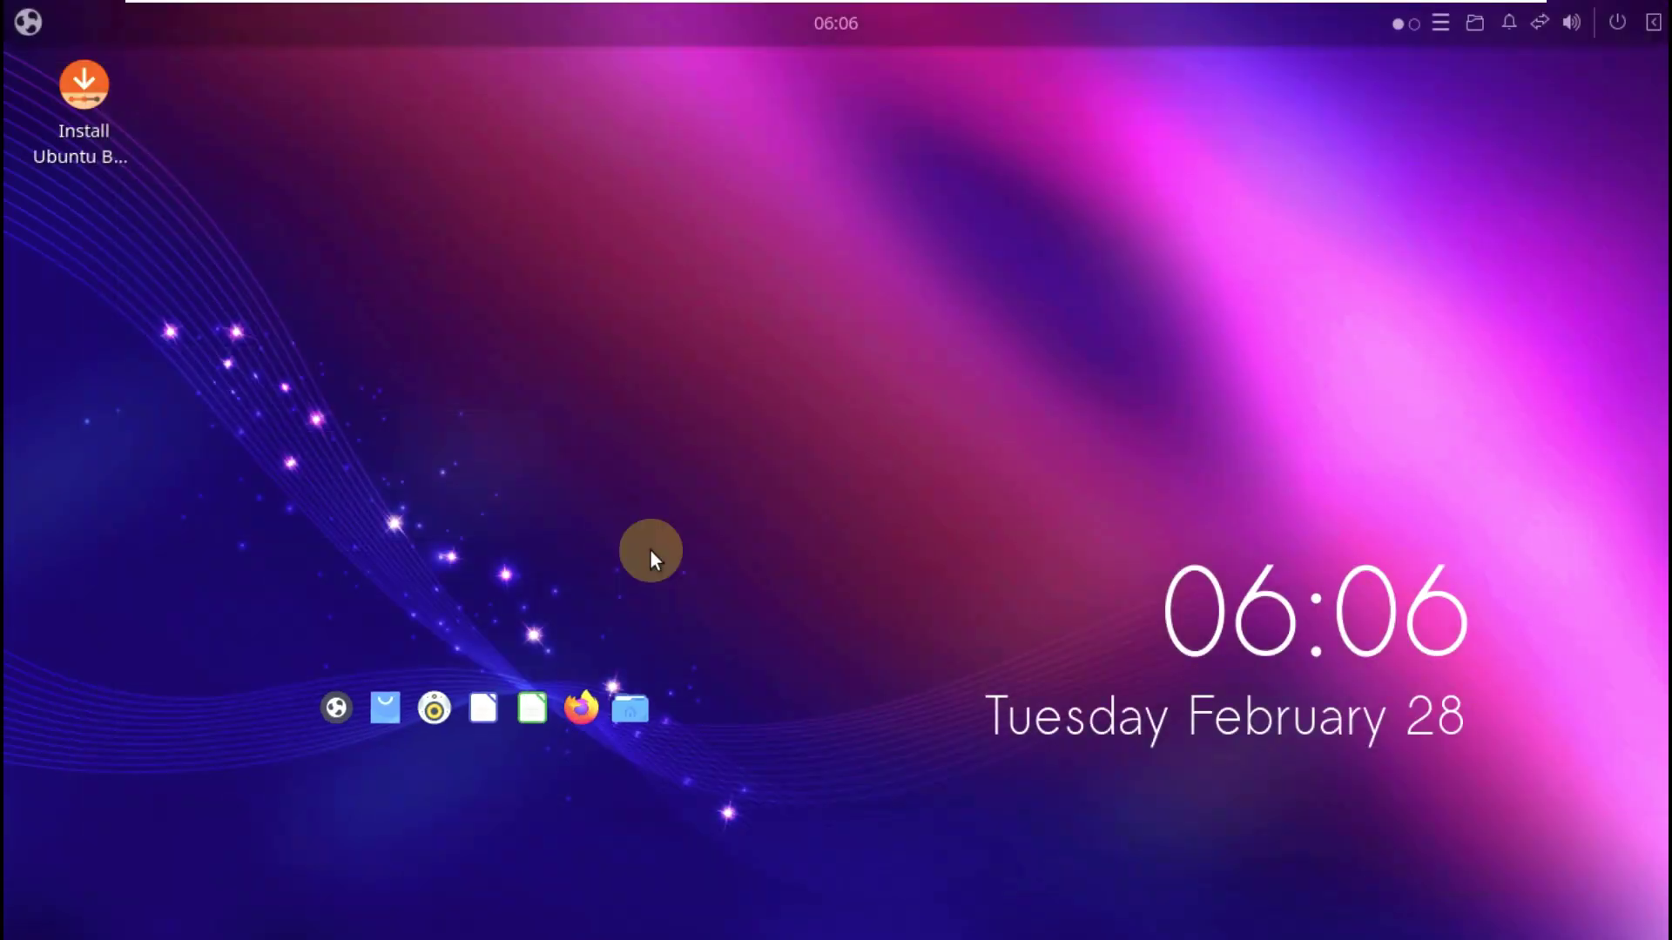
- Show the installed applications by category and launch Tilix from System Tools
left_click(30, 28)
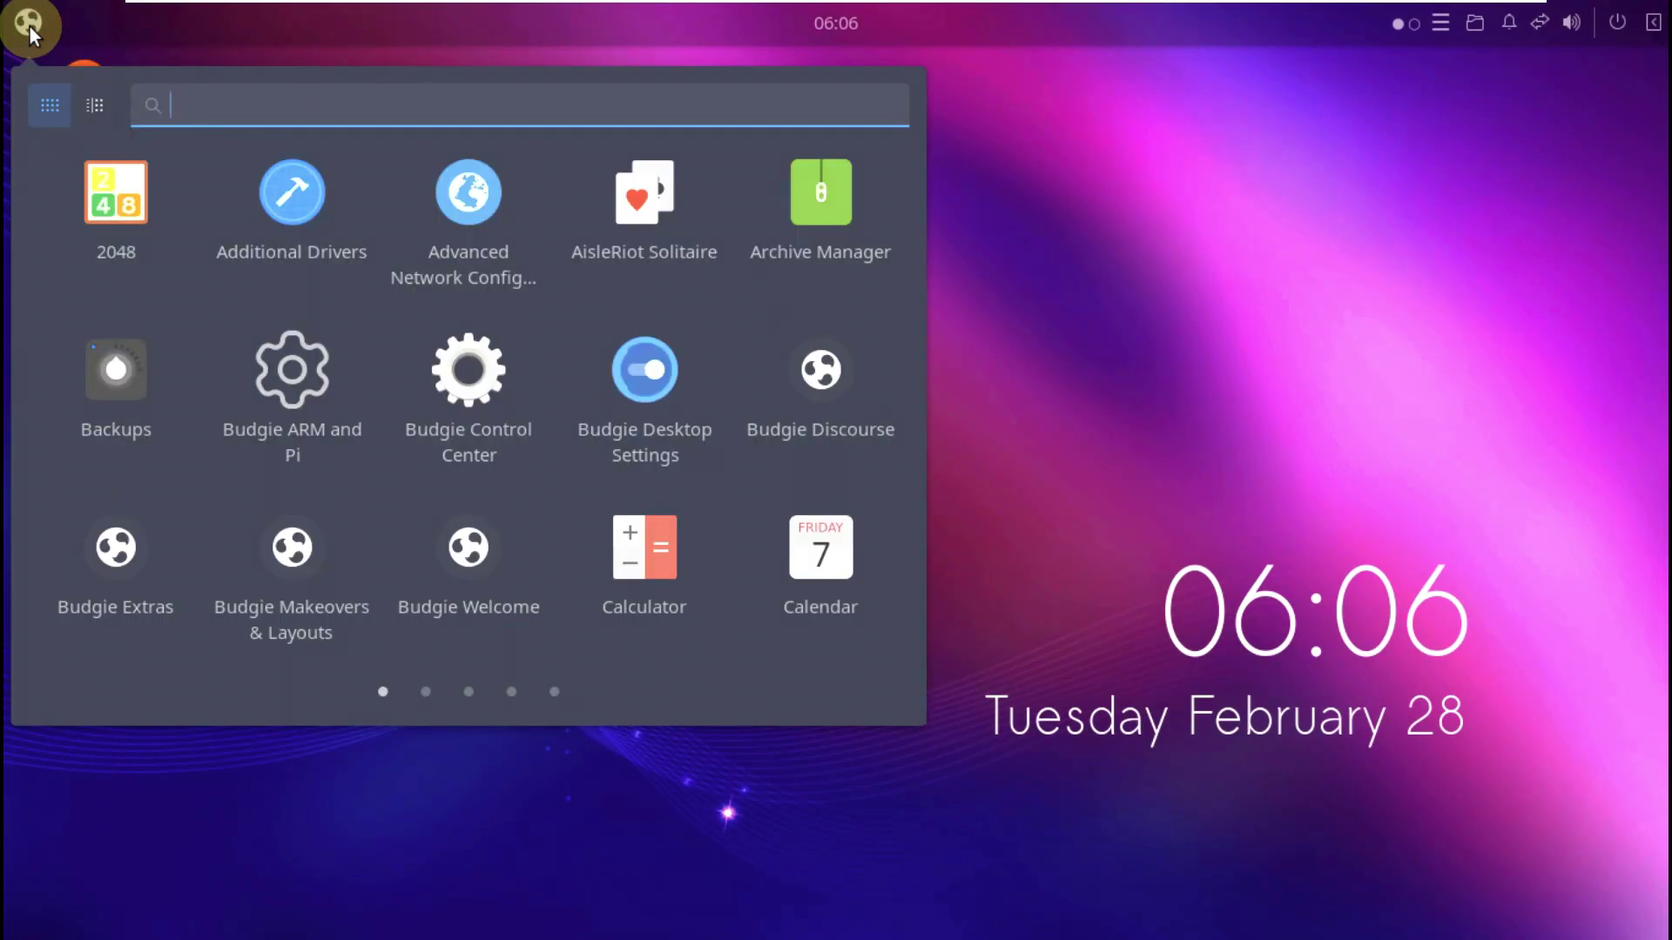
left_click(94, 103)
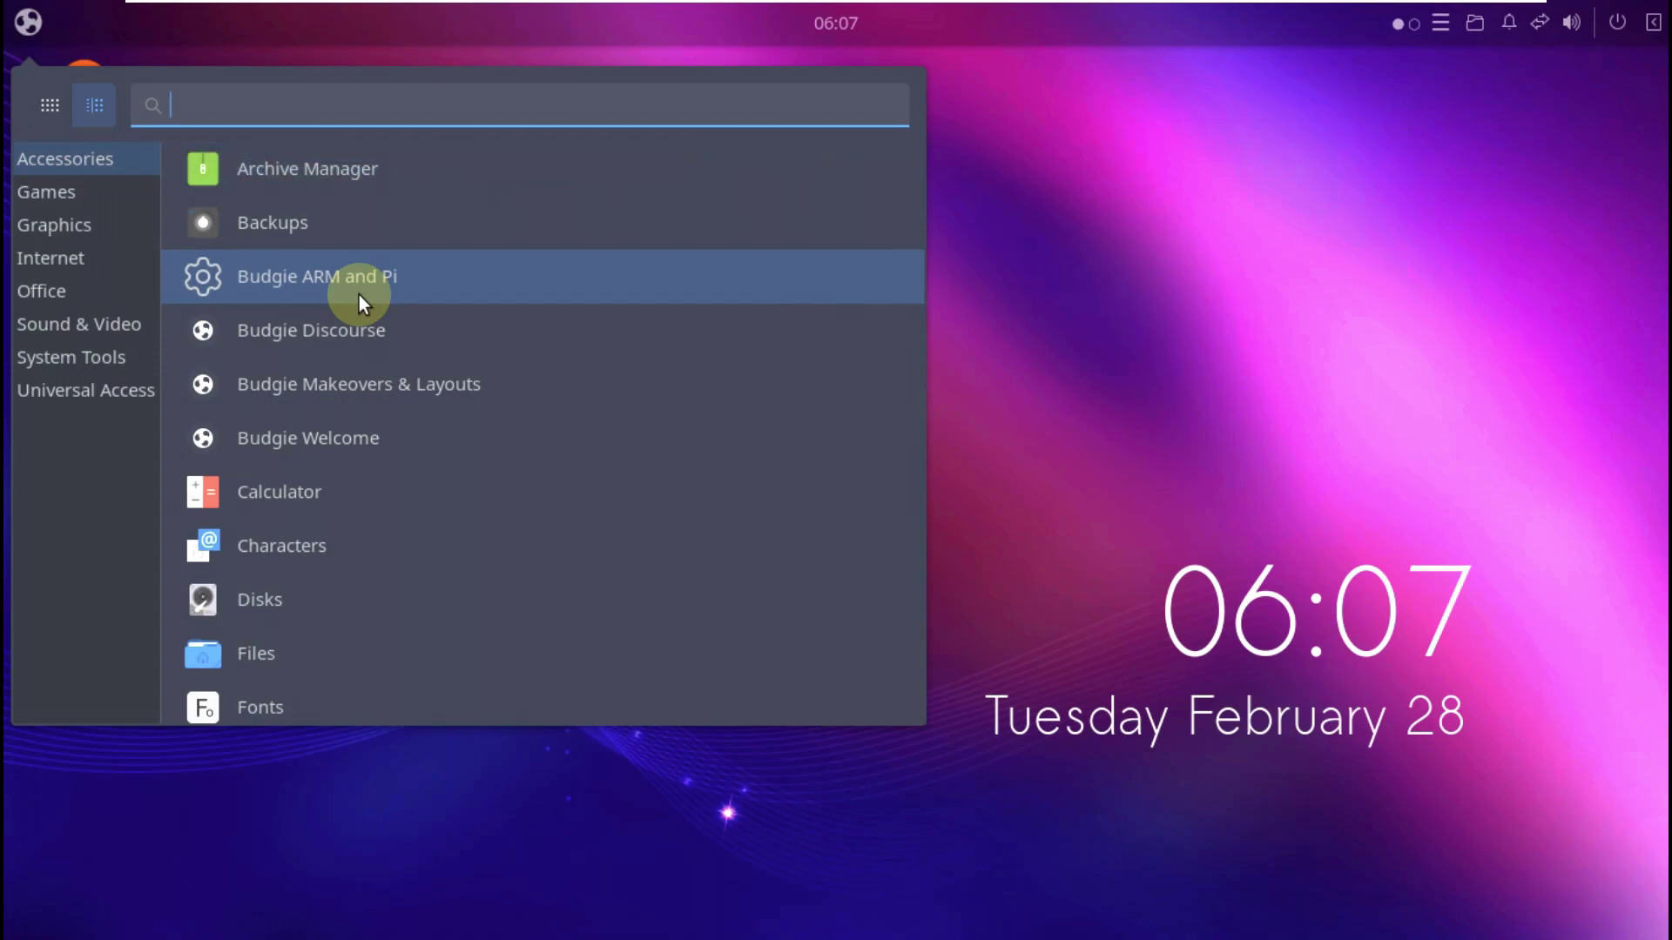
scroll(359, 295, "down", 5)
scroll(358, 295, "up", 5)
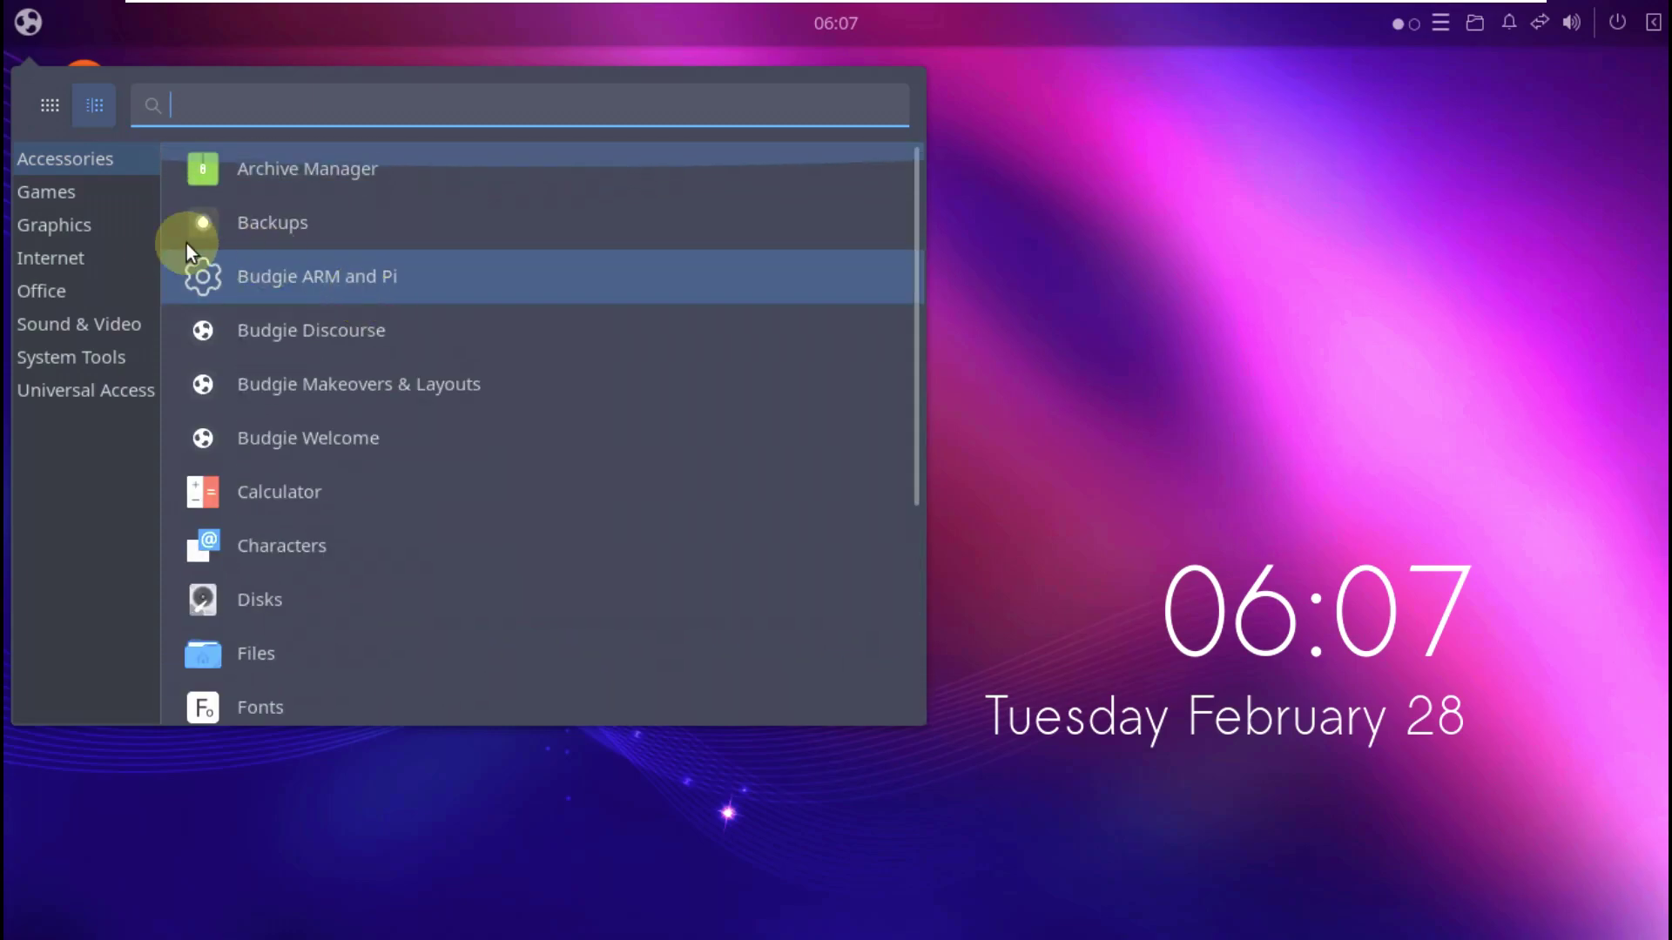
mouse_move(75, 353)
scroll(264, 350, "down", 5)
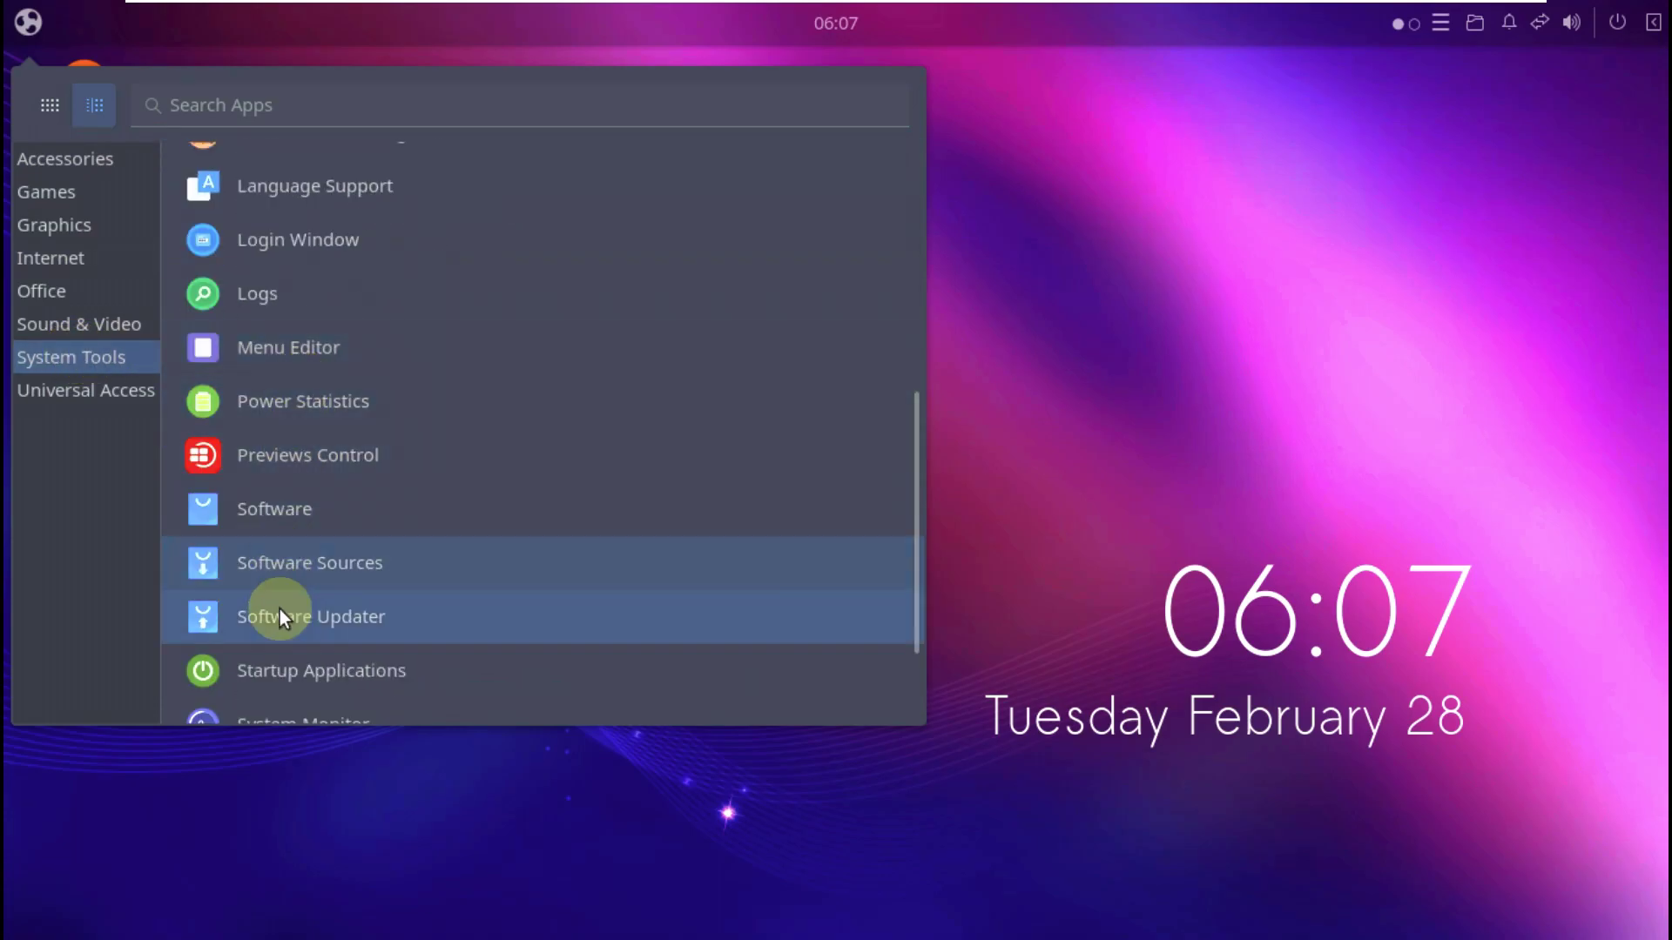
scroll(283, 645, "down", 3)
left_click(297, 698)
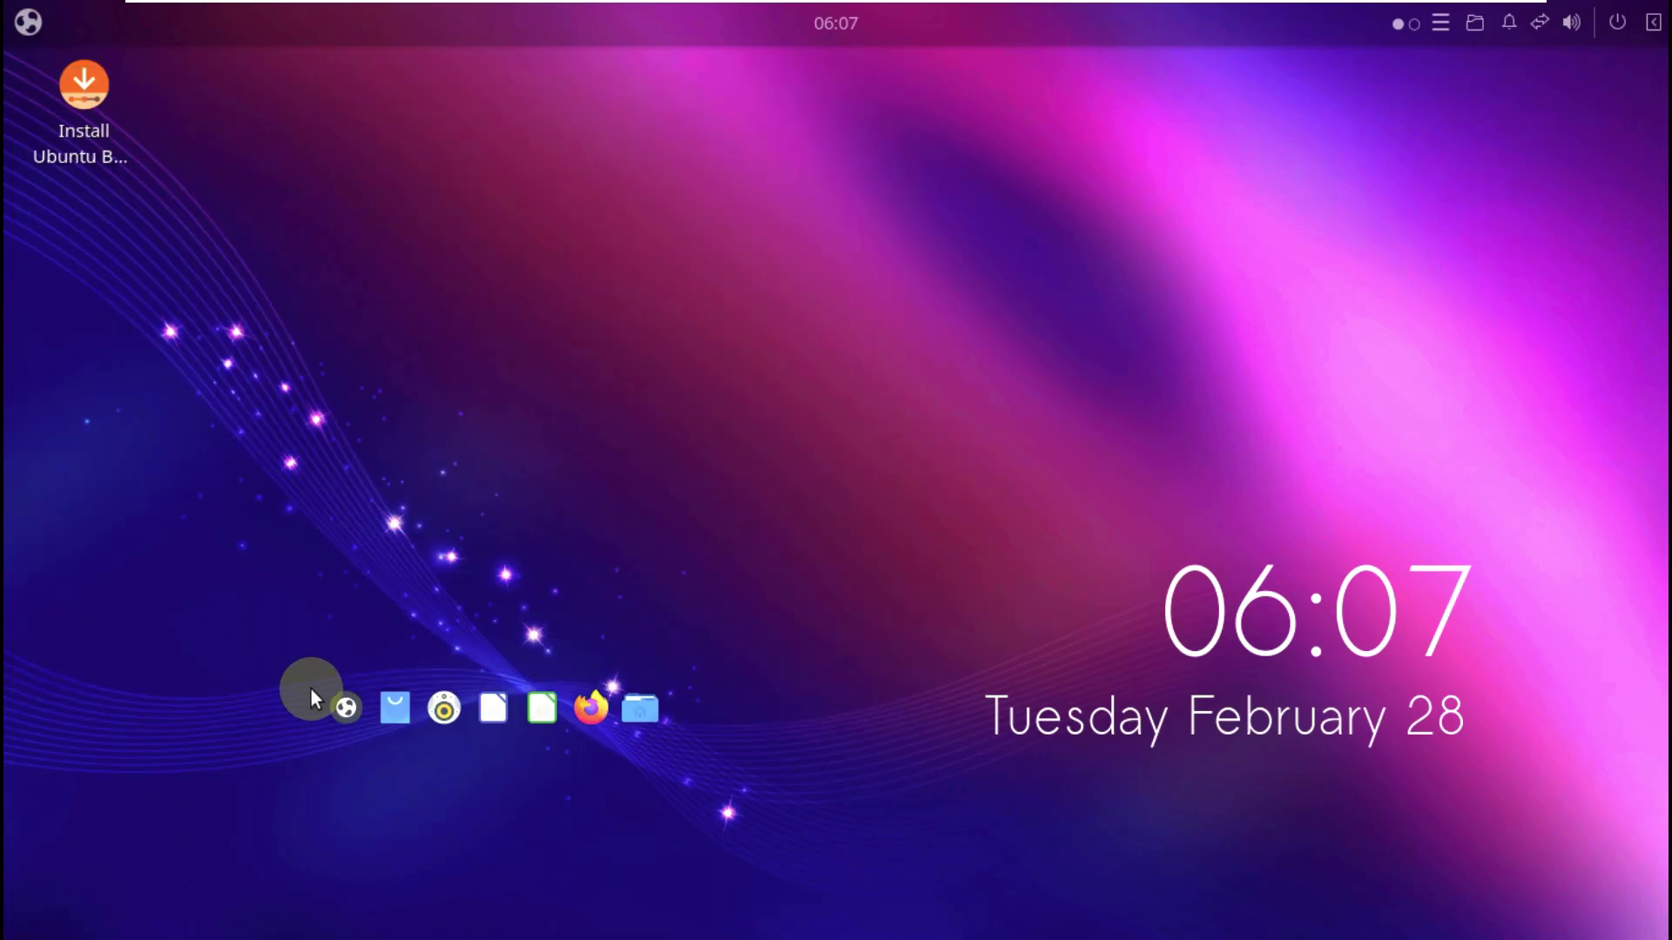
- Check Tilix's About information and maximize the terminal window
left_click(1084, 160)
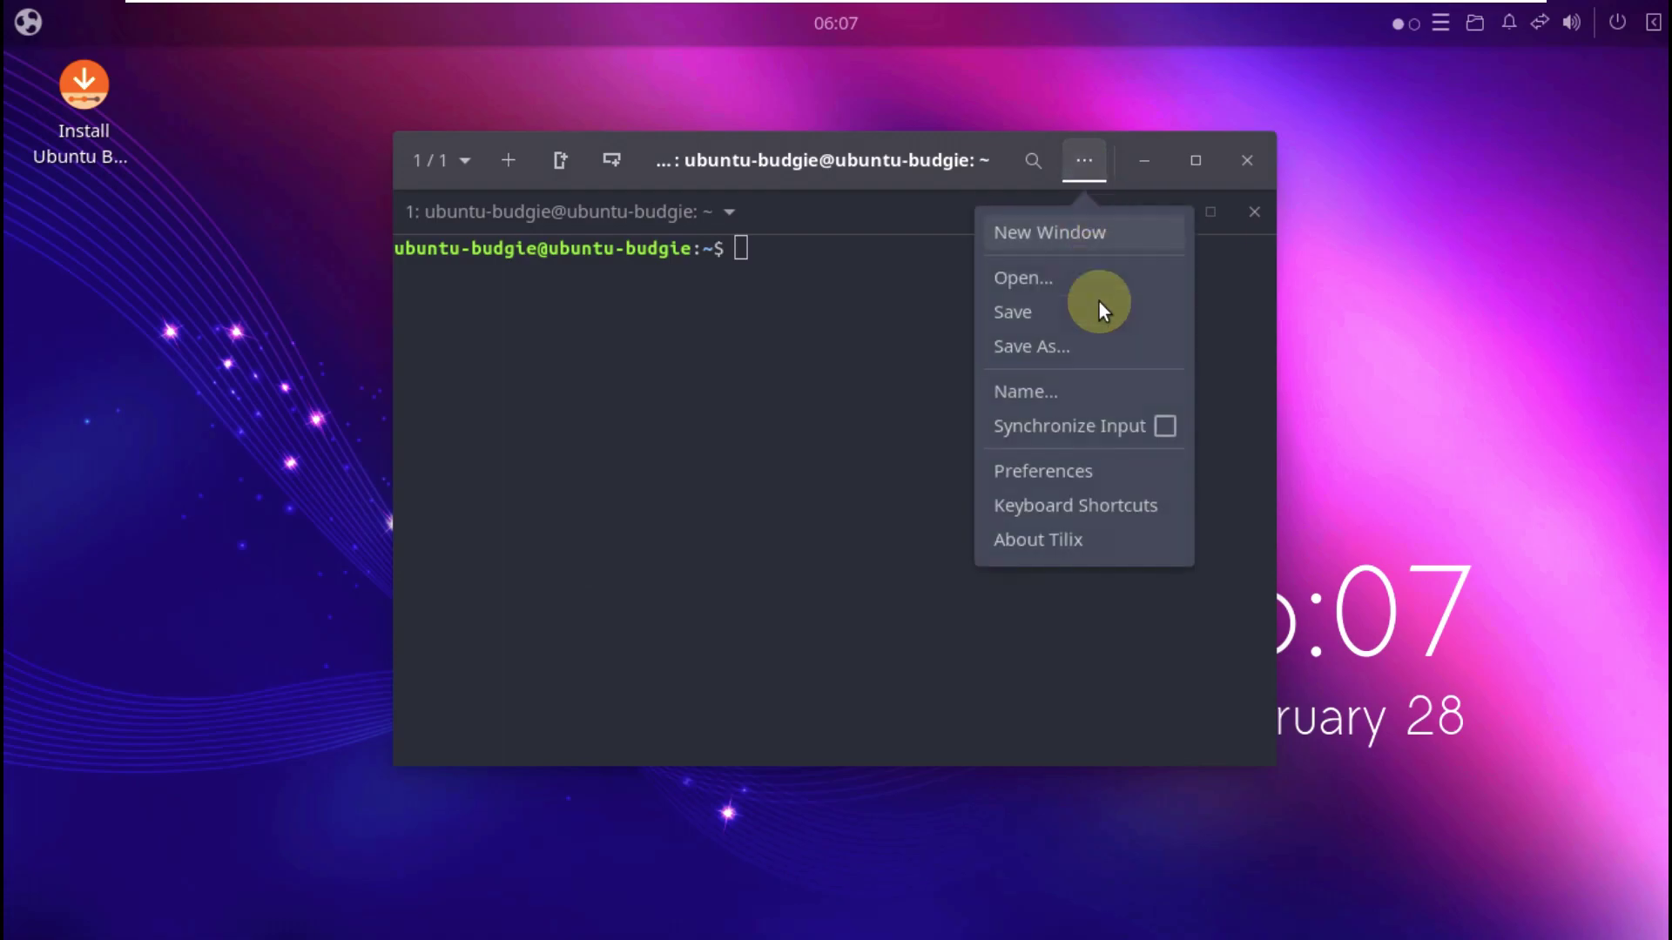
left_click(1089, 541)
left_click(1064, 266)
left_click(1186, 160)
- Display the system, basic hardware and graphics details with inxi, inxi -b and inxi -G
type("inxi")
key("Return")
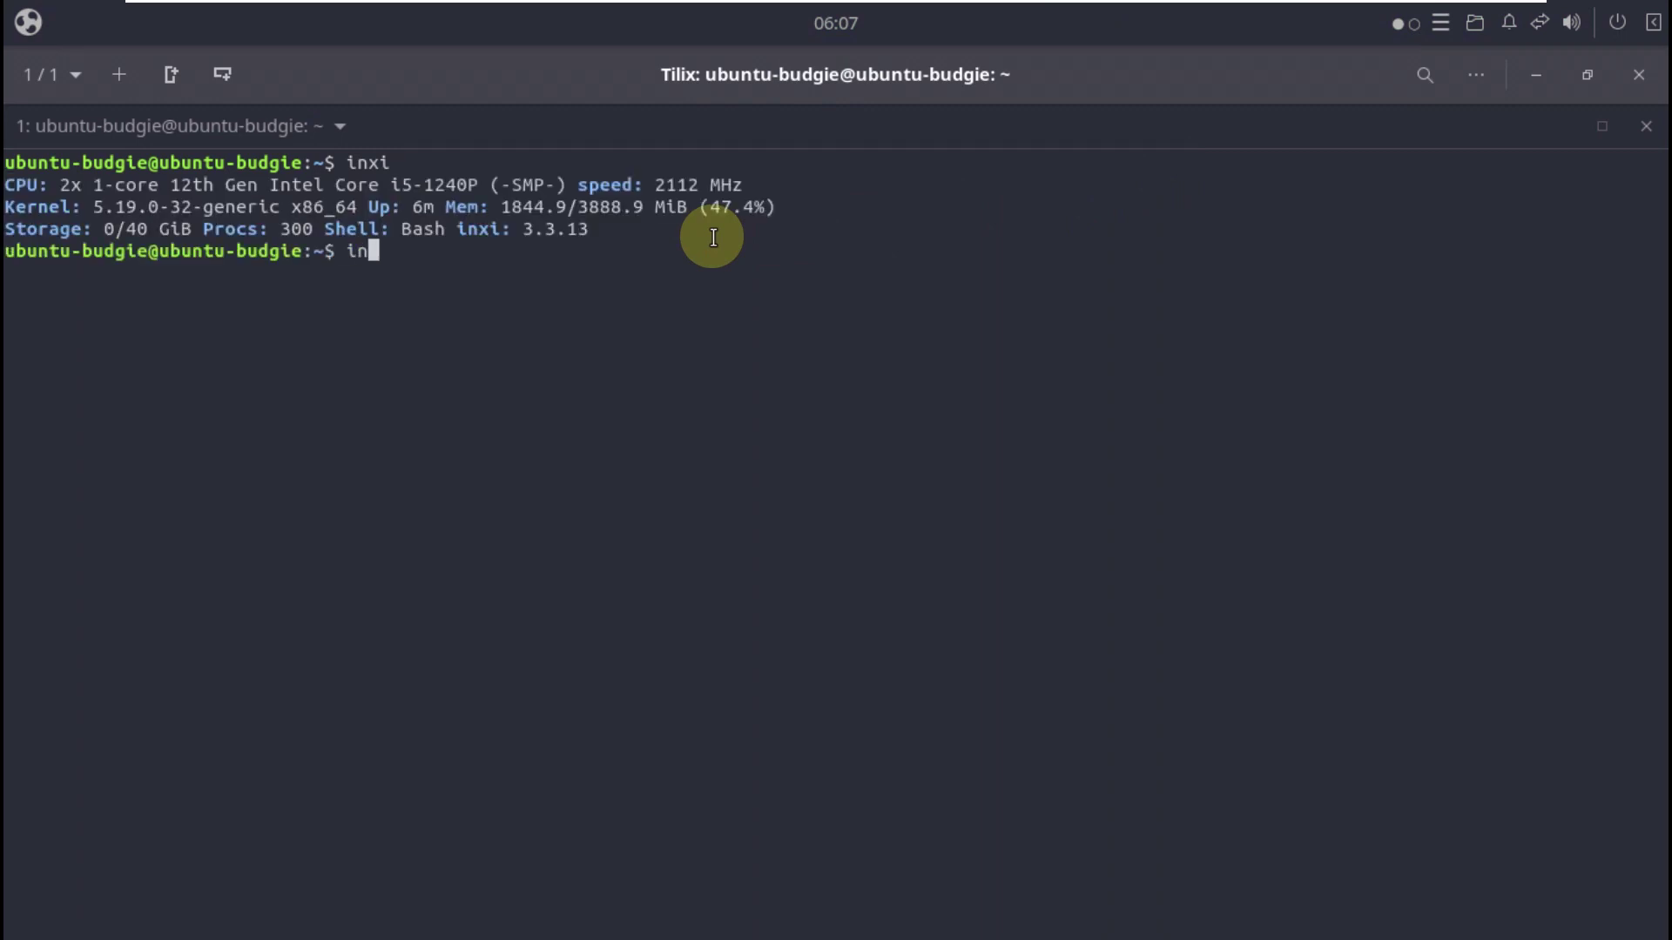
key("Return")
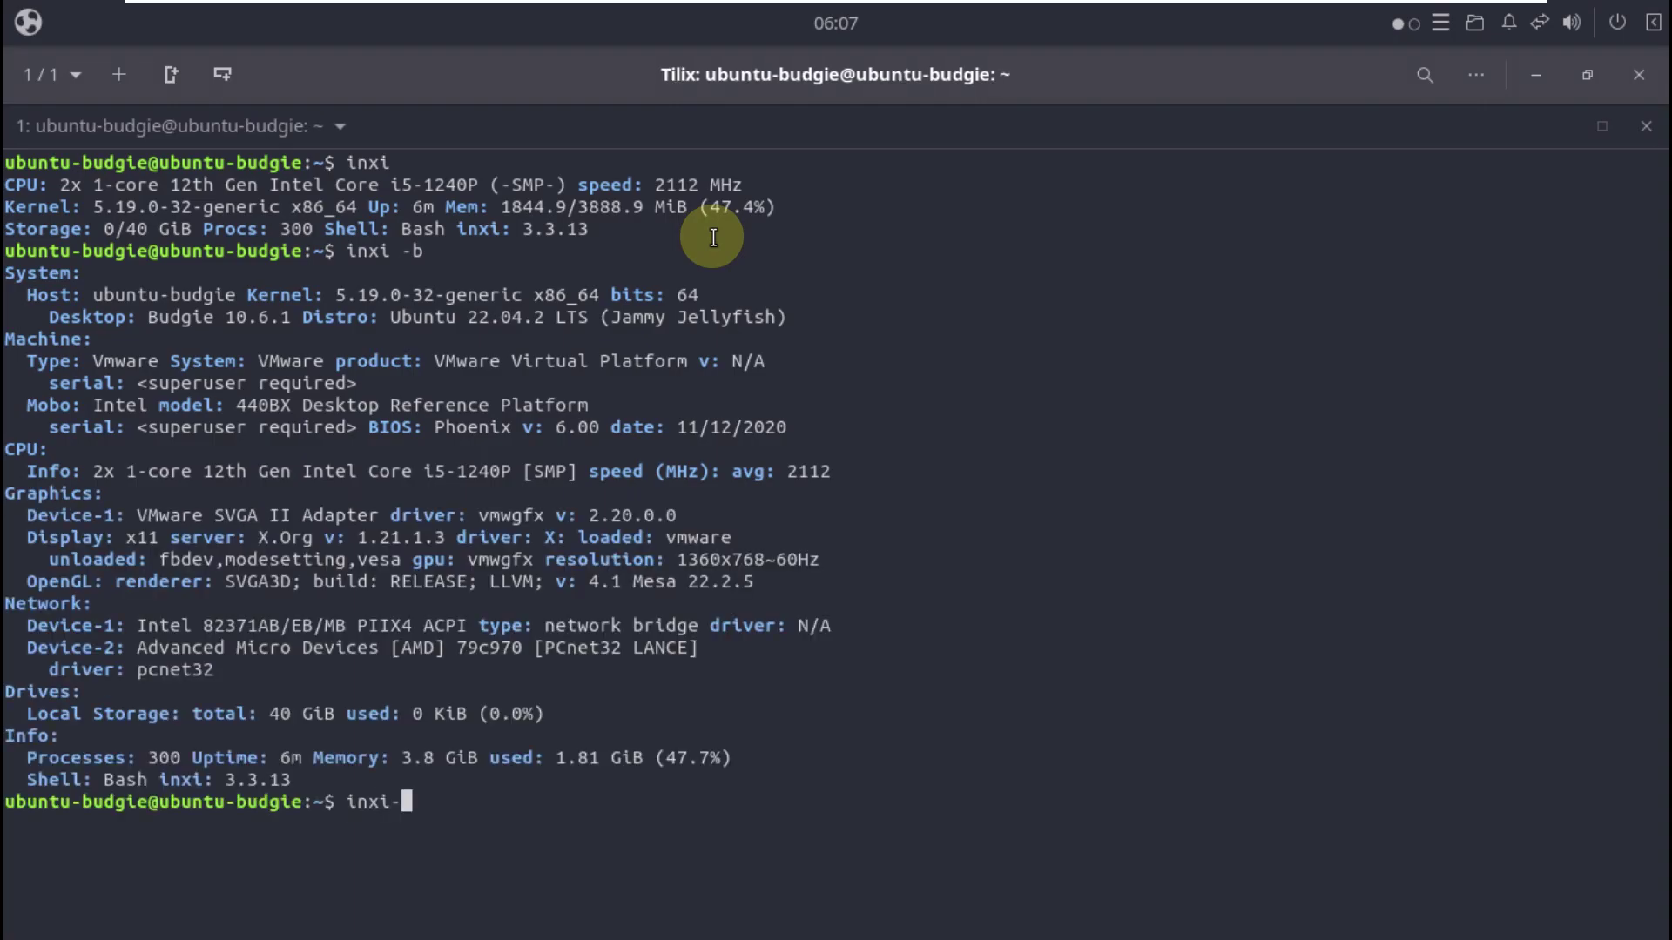
key("Return")
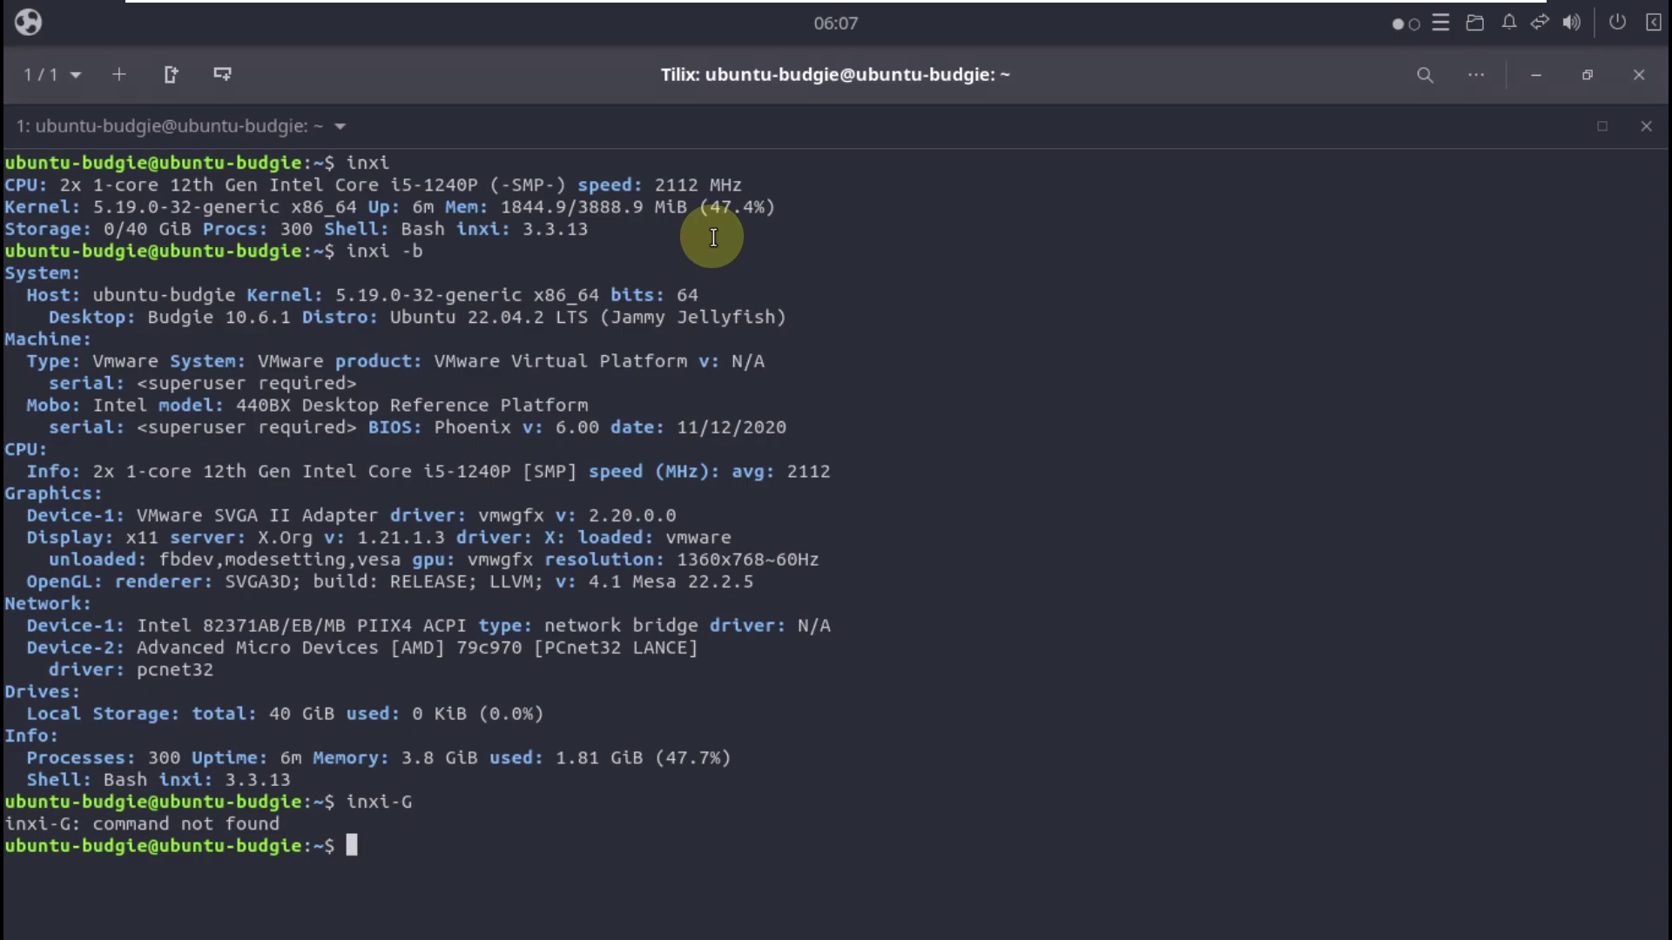
type("inxi -G")
key("Return")
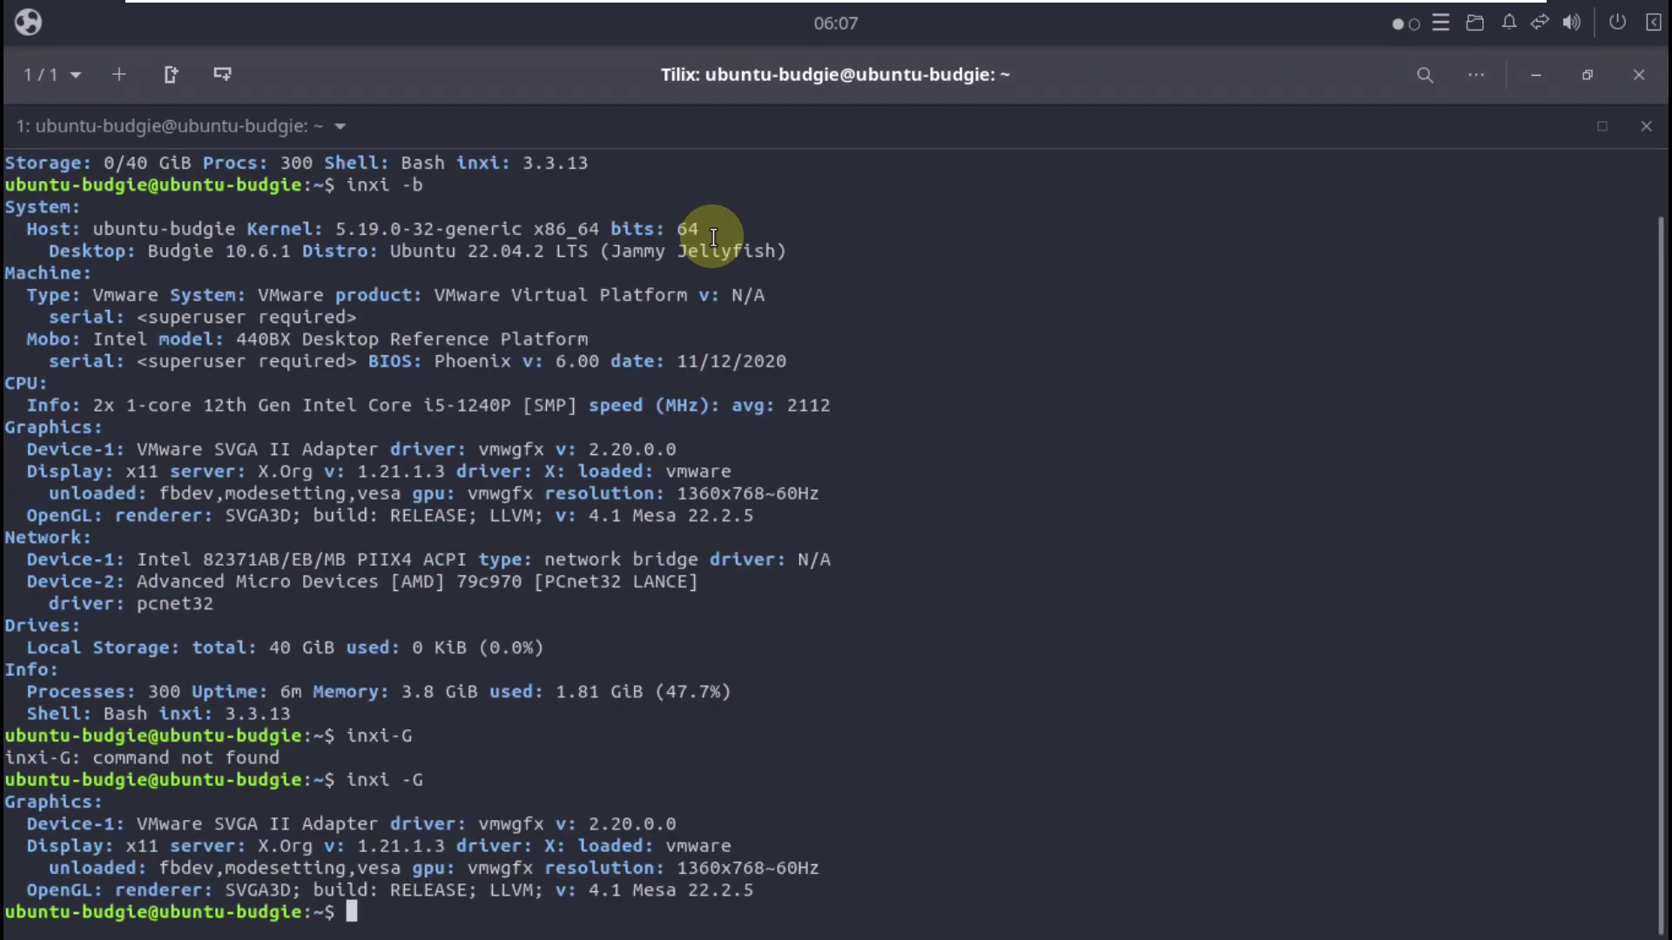
- Print the Ubuntu release with cat /etc/issue and try to run neofetch
type("ca")
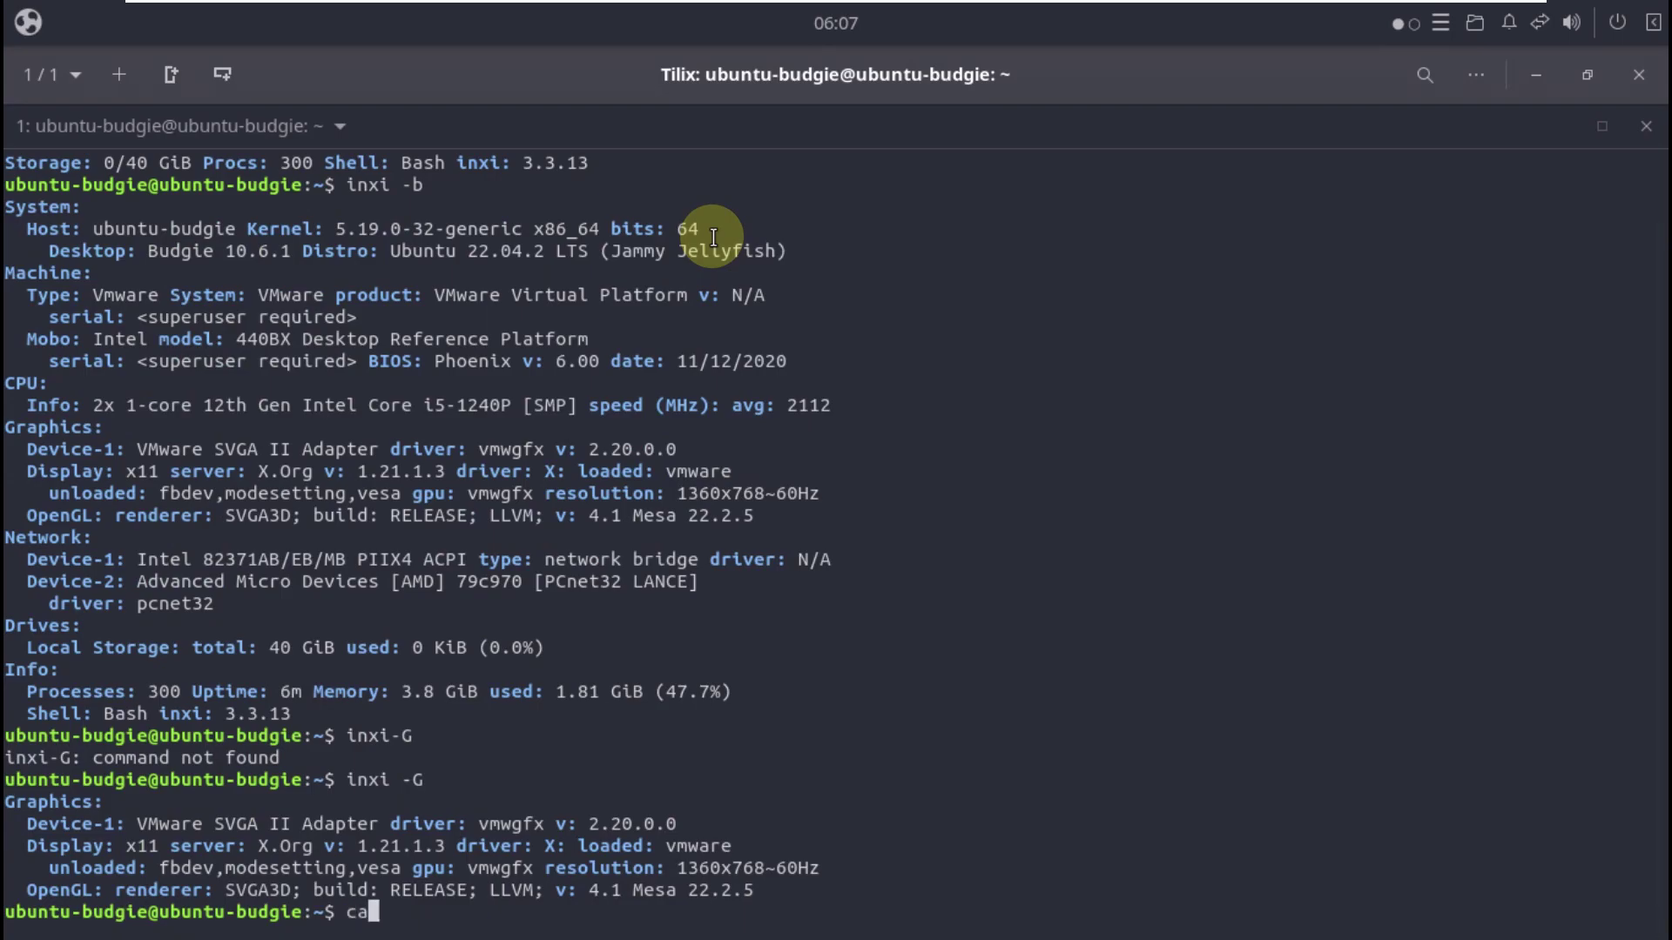
type("t /etc/issue")
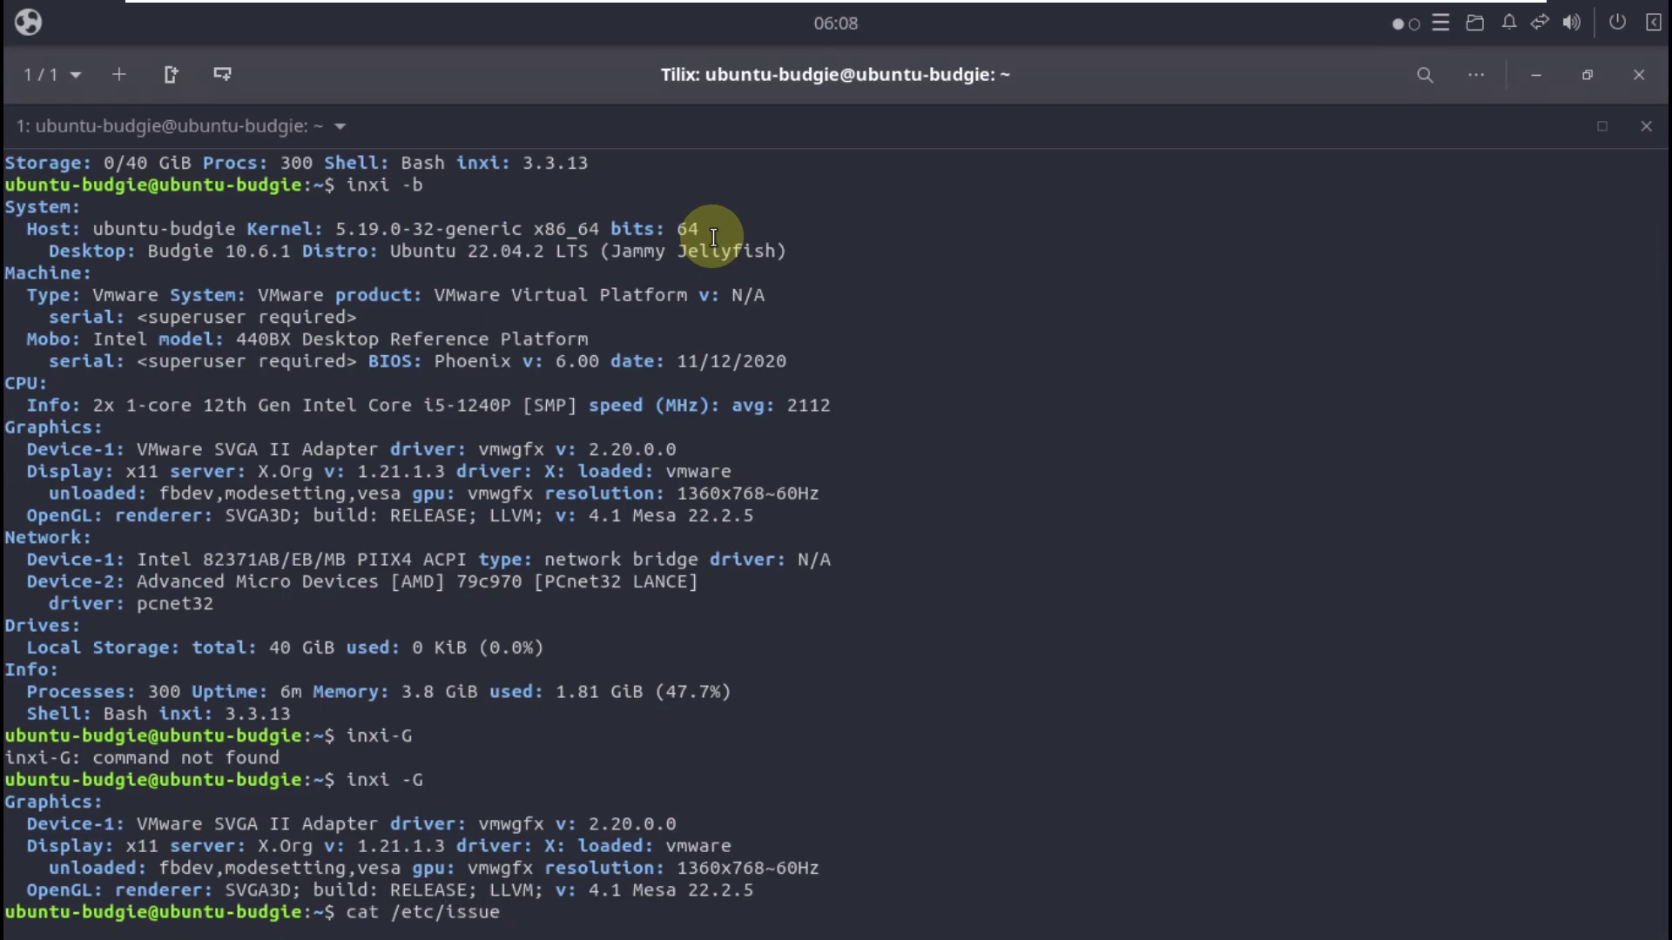
key("Return")
type("neo")
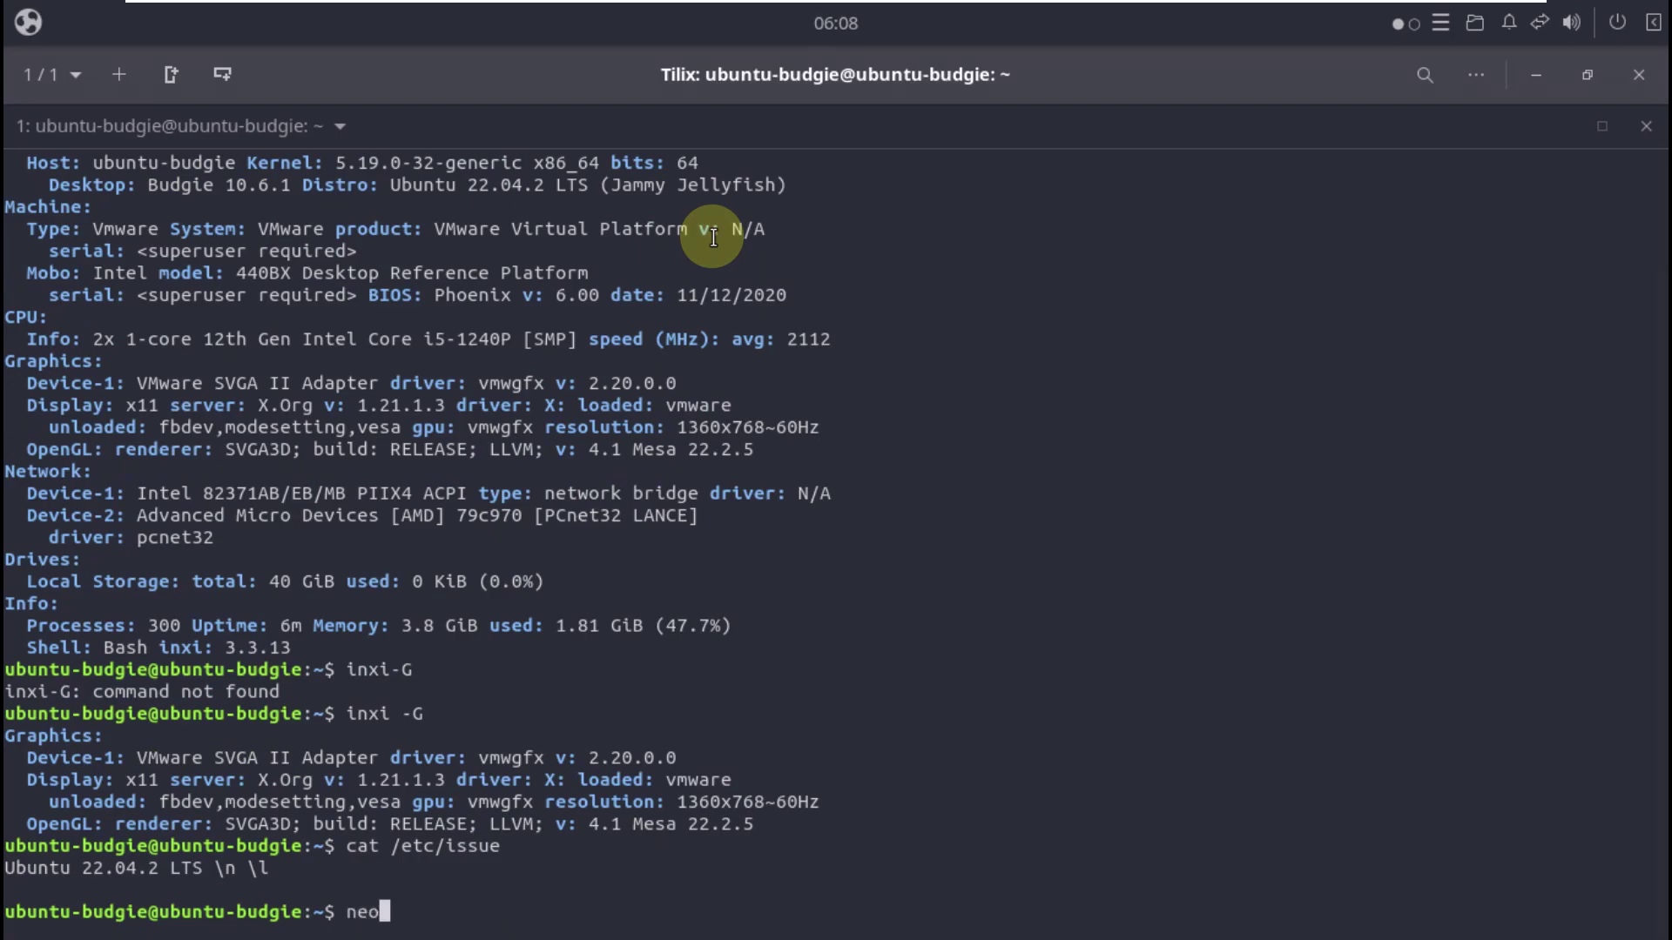
type("fetch")
key("Return")
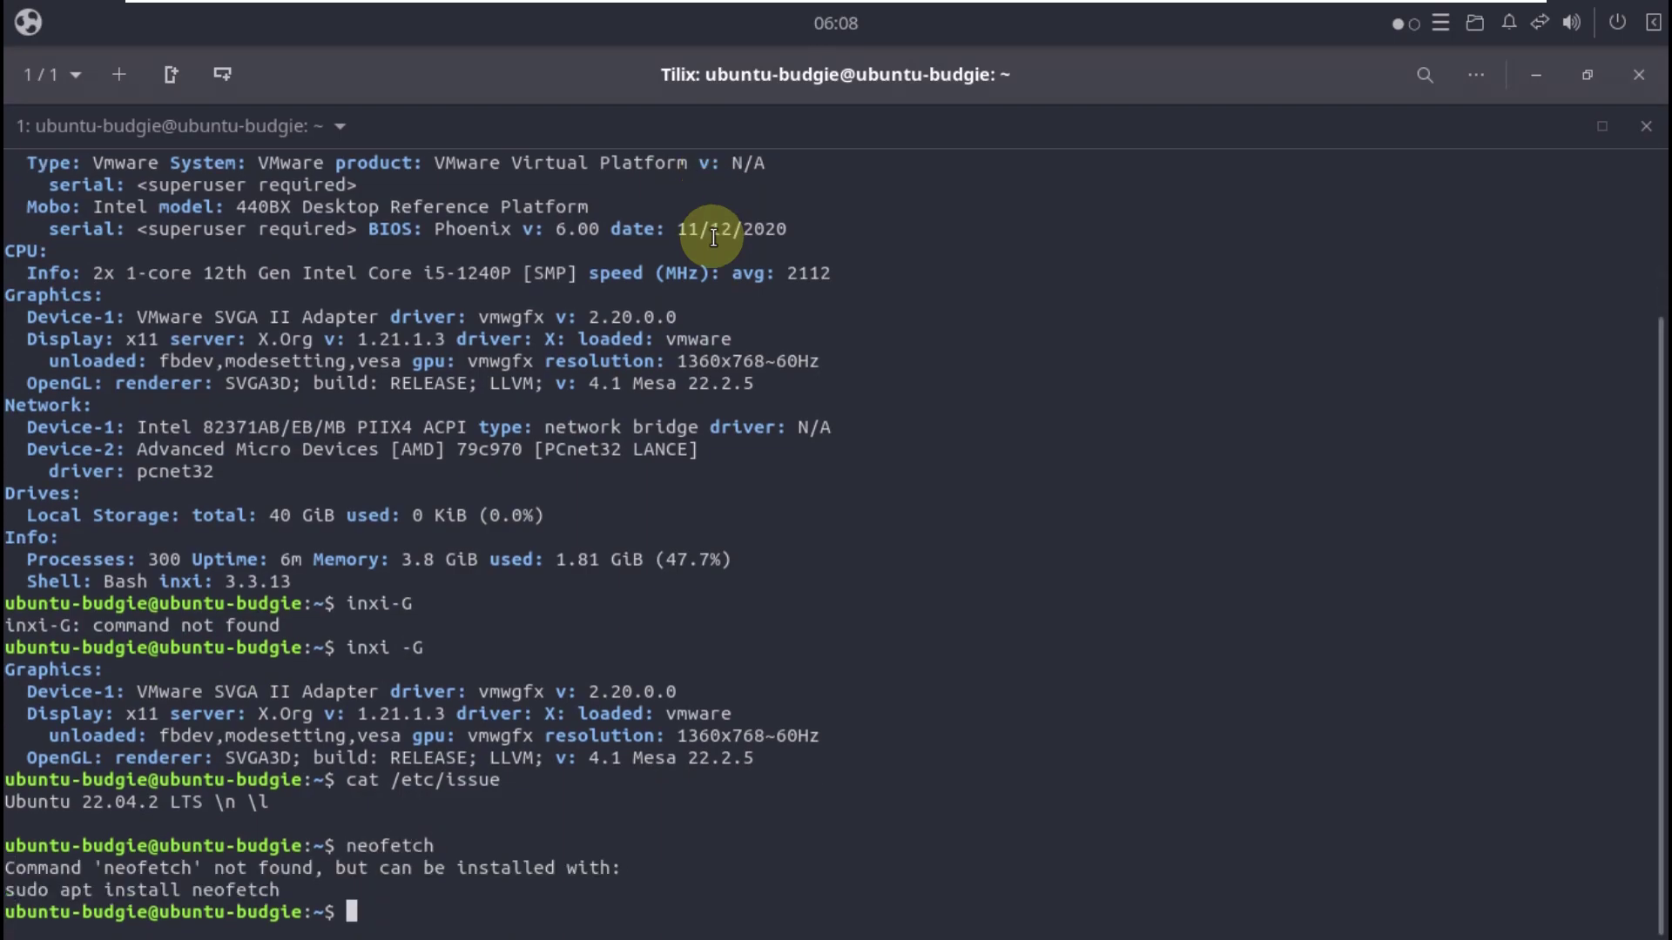
- Copy the suggested command sudo apt install neofetch, run it and accept the installation with y
left_click_drag(148, 889, 277, 886)
triple_click(276, 888)
right_click(22, 889)
left_click(107, 731)
right_click(356, 919)
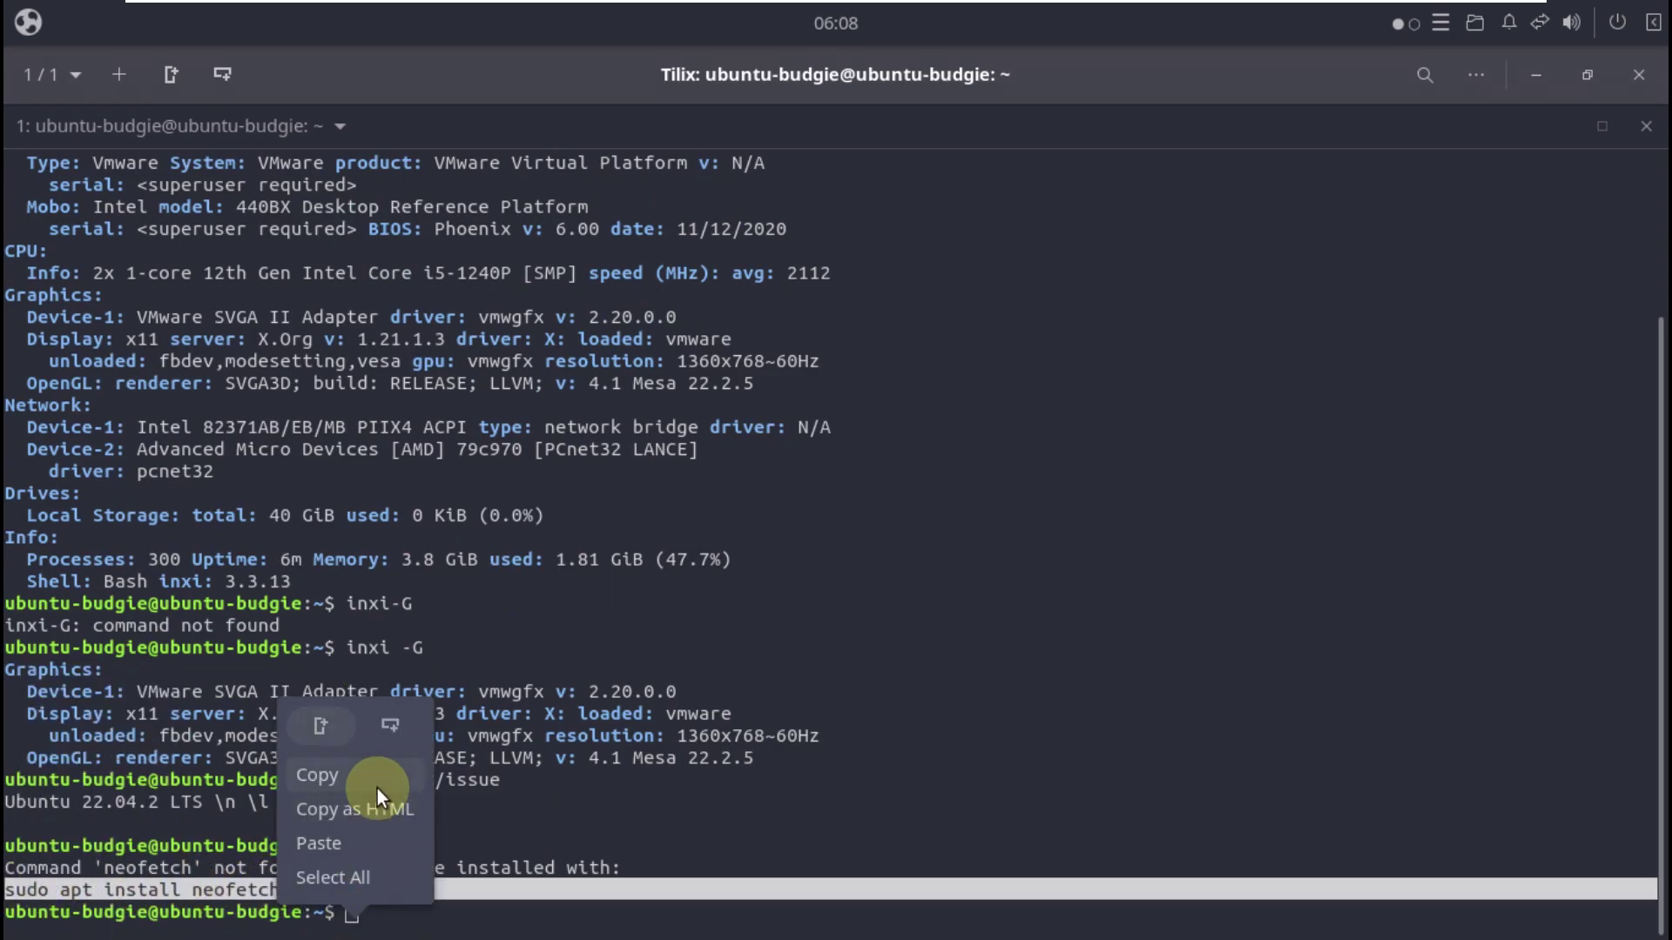
left_click(337, 850)
left_click(916, 617)
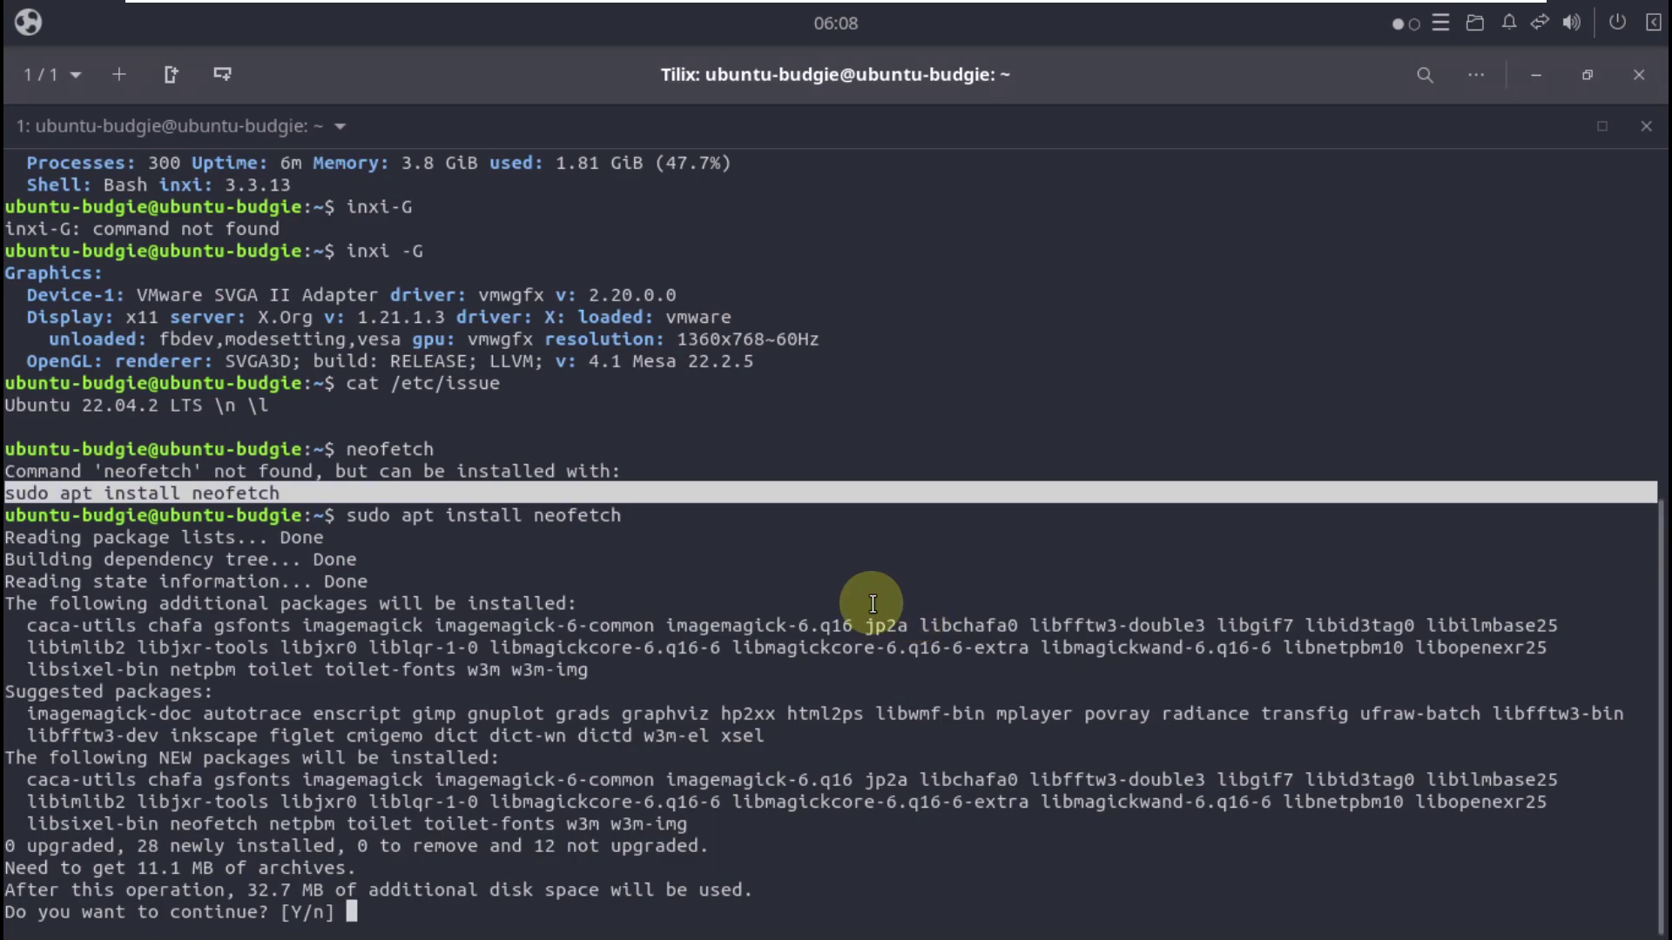
type("y")
key("Return")
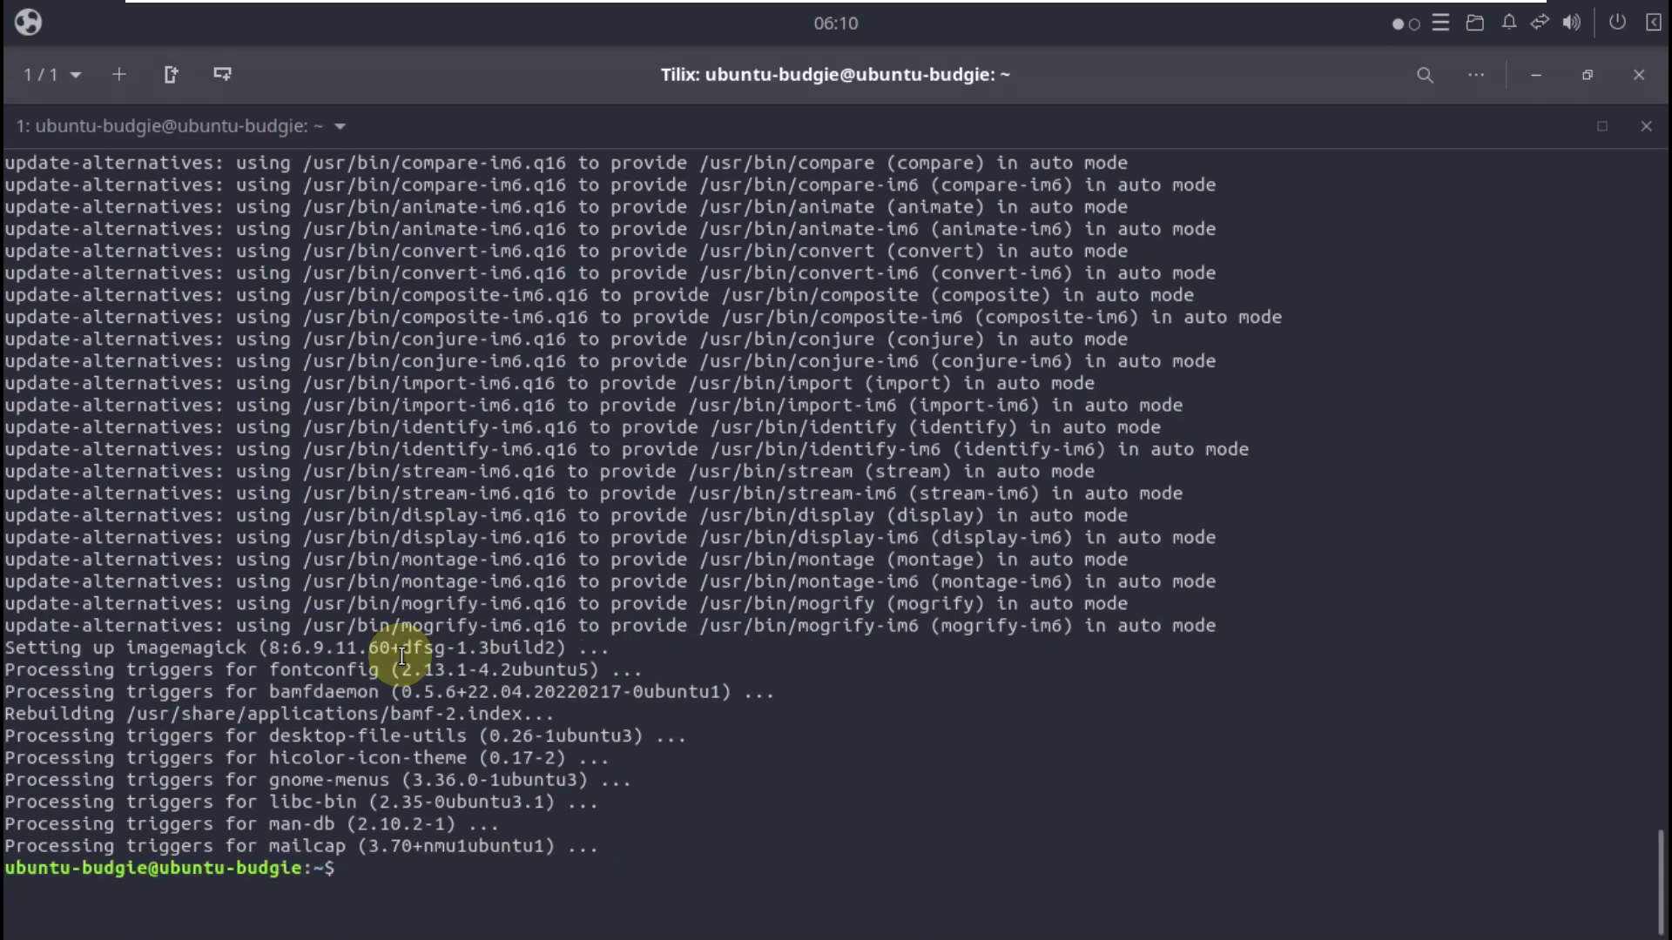
- Show the system summary with neofetch and start the htop process viewer
type("neofetch")
key("Return")
type("htop")
key("Return")
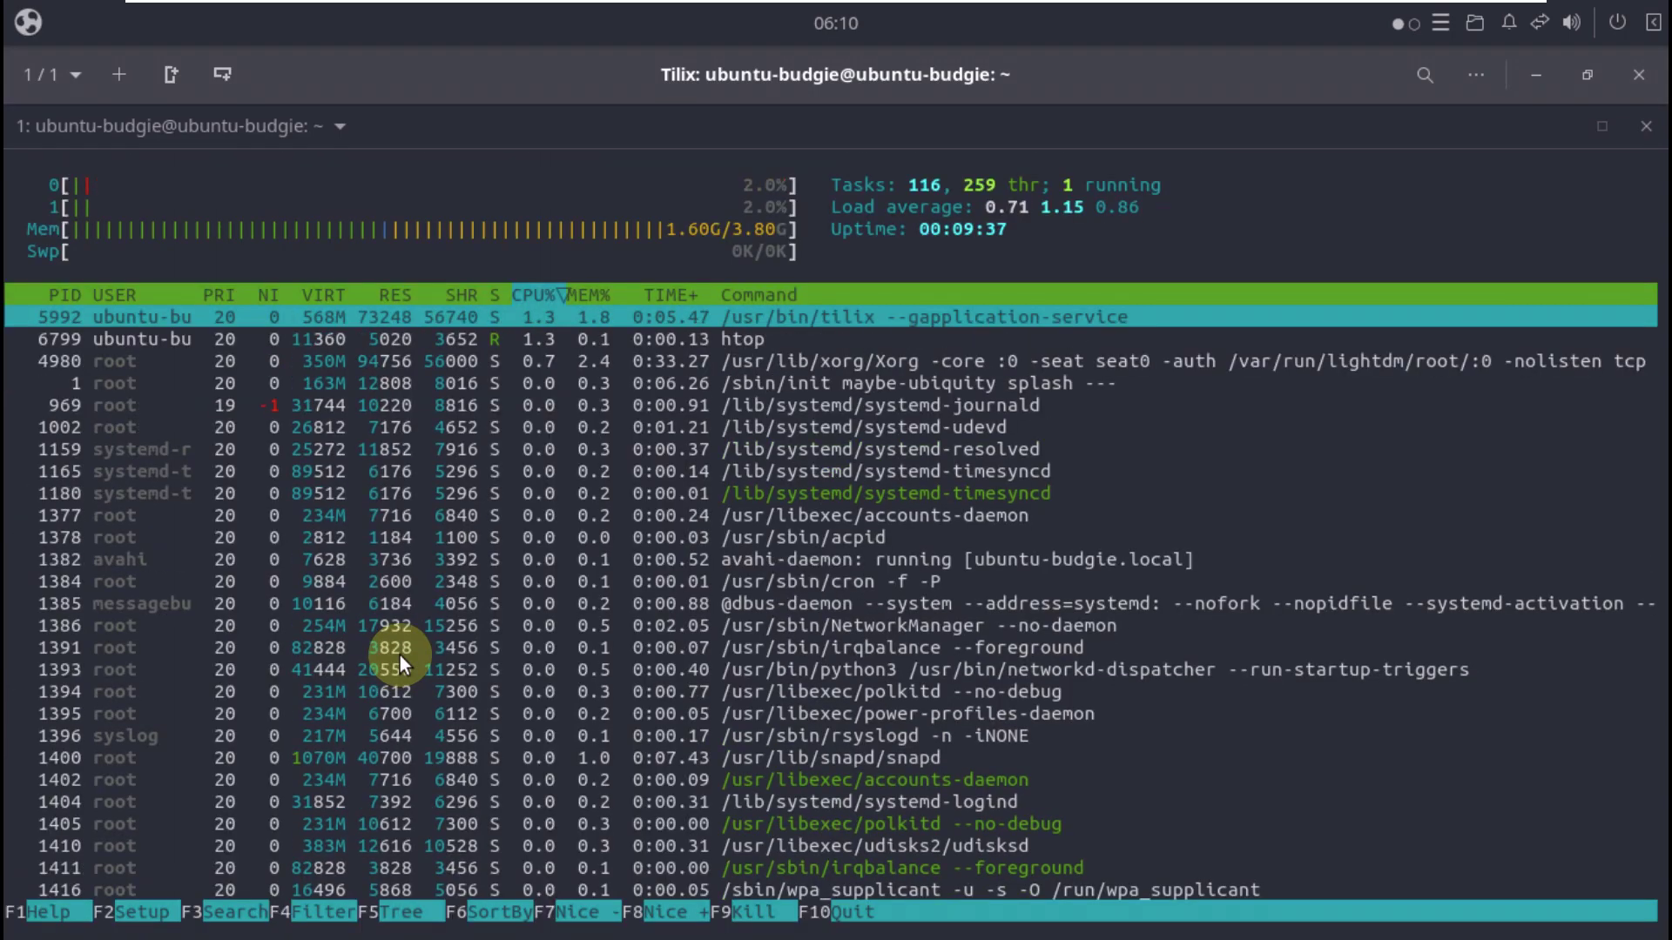
- Examine the running processes in htop's tree view and close the Tilix window despite the running process
key("F5")
scroll(804, 569, "down", 4)
scroll(804, 568, "down", 15)
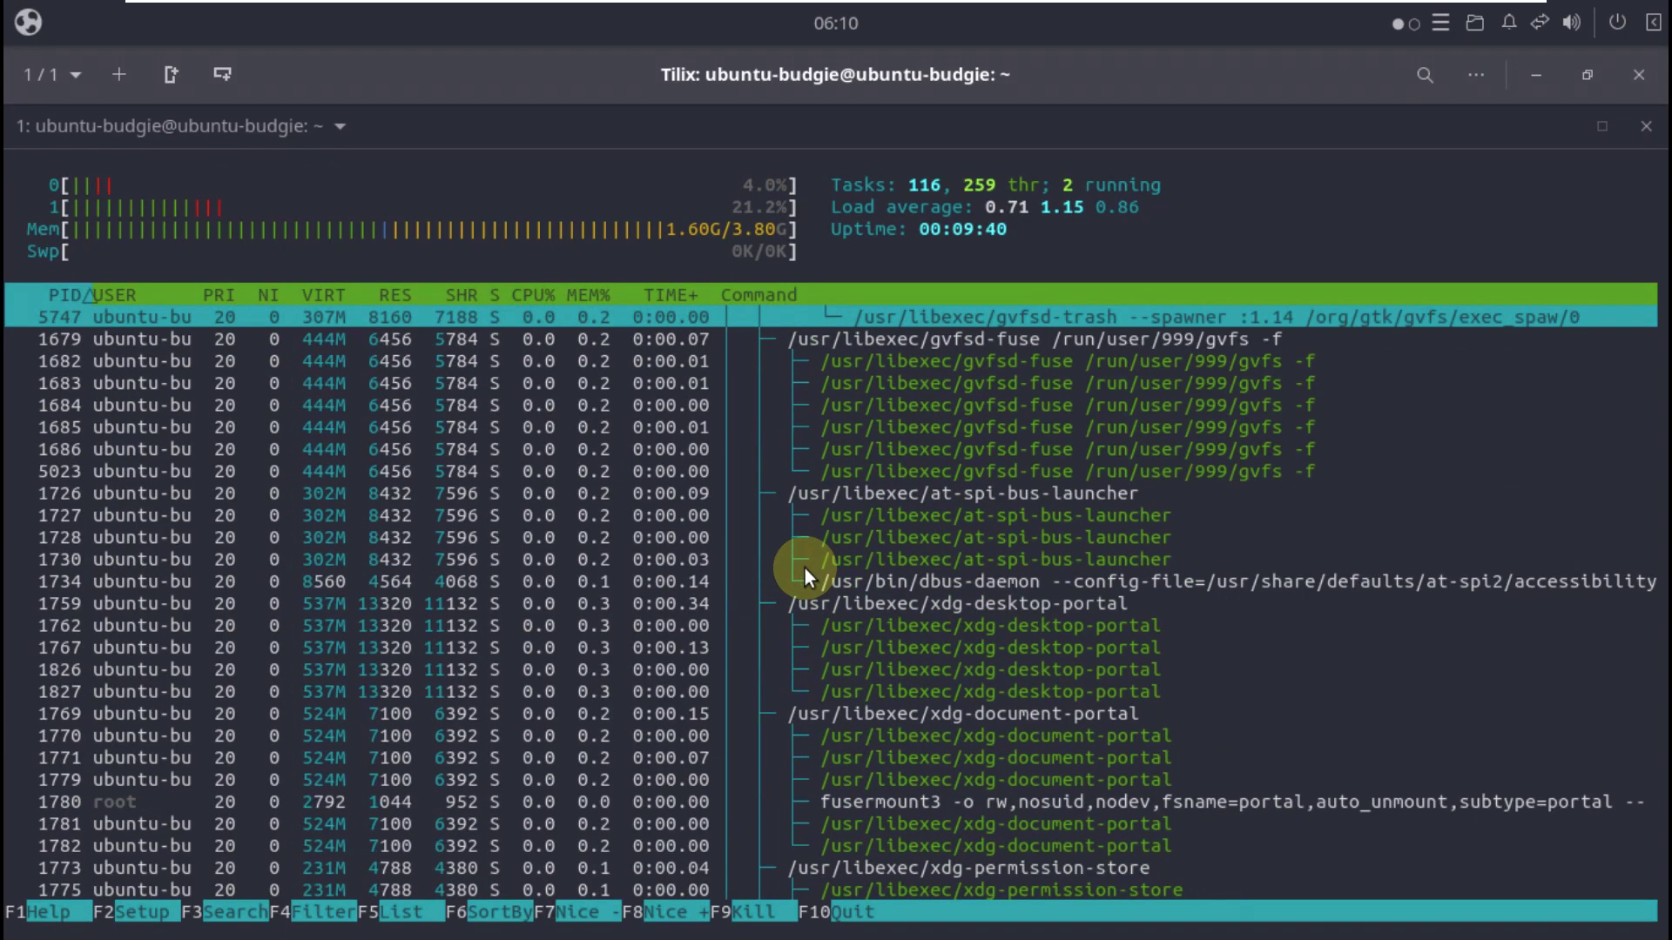
scroll(805, 567, "down", 10)
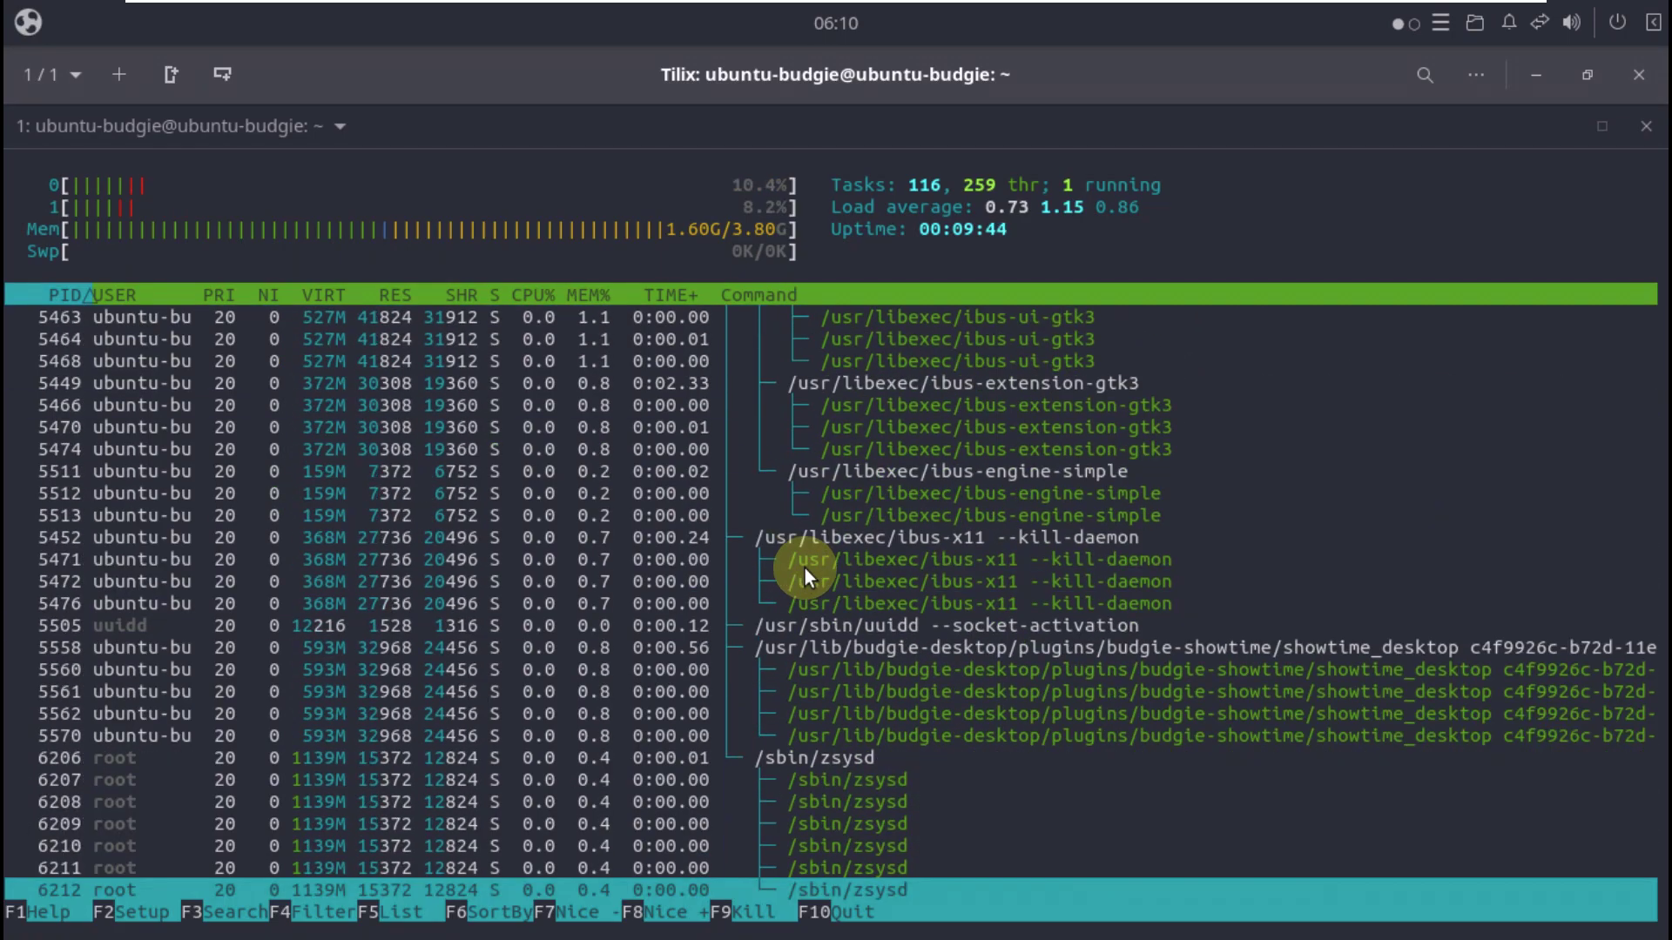
scroll(804, 568, "up", 20)
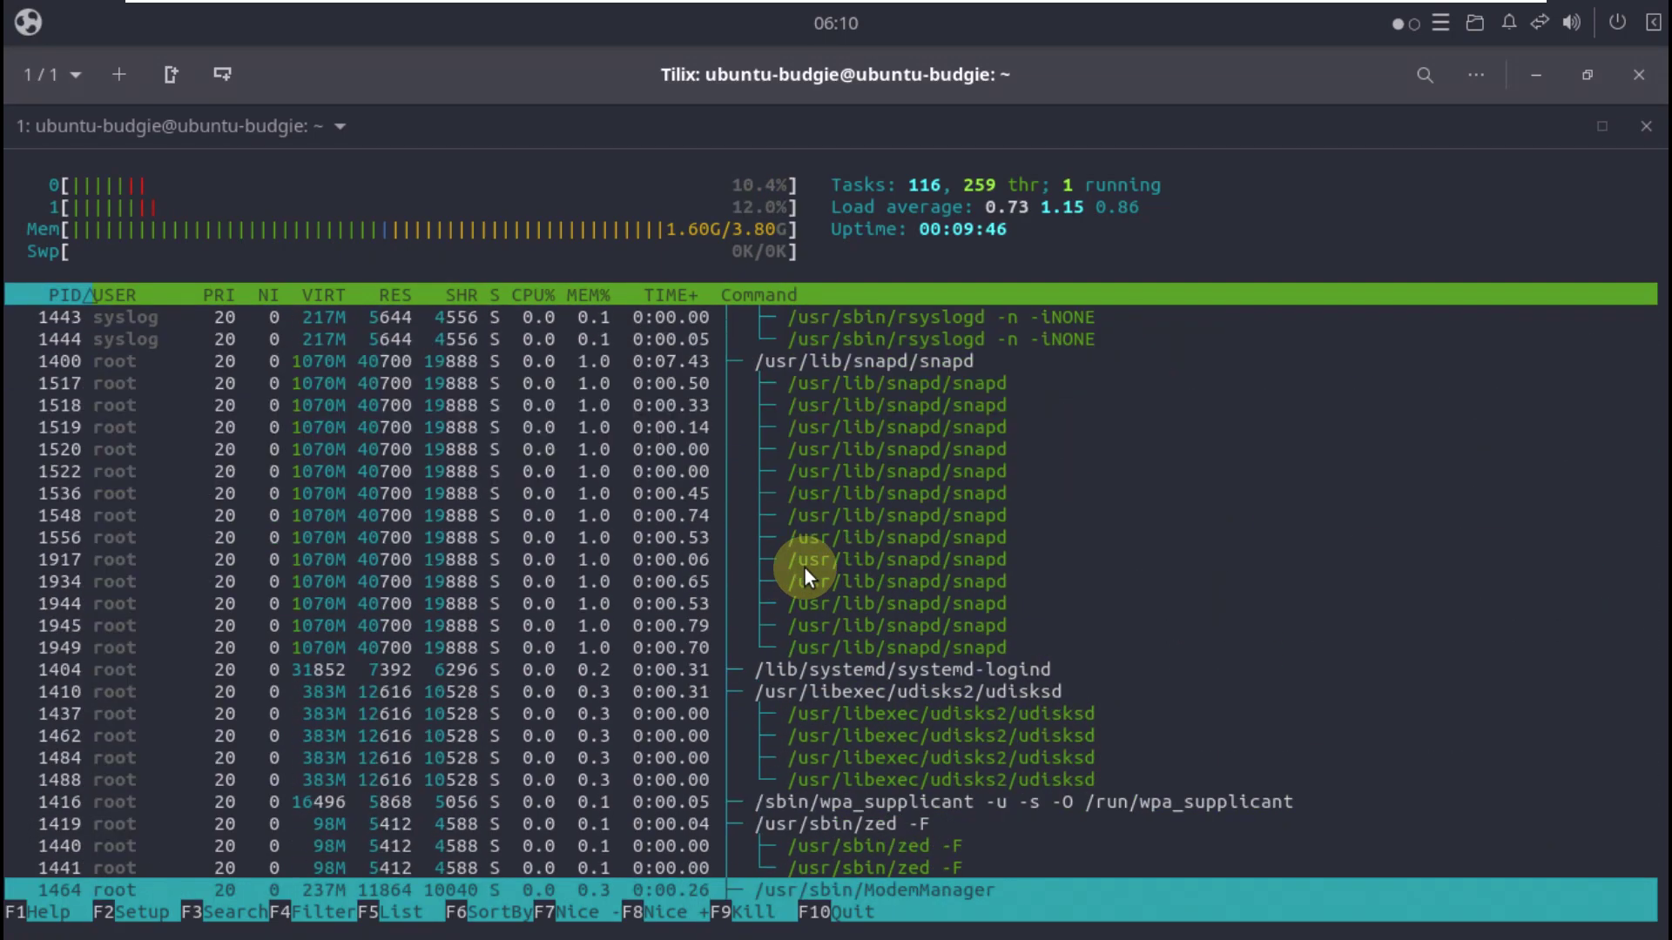
left_click(1639, 74)
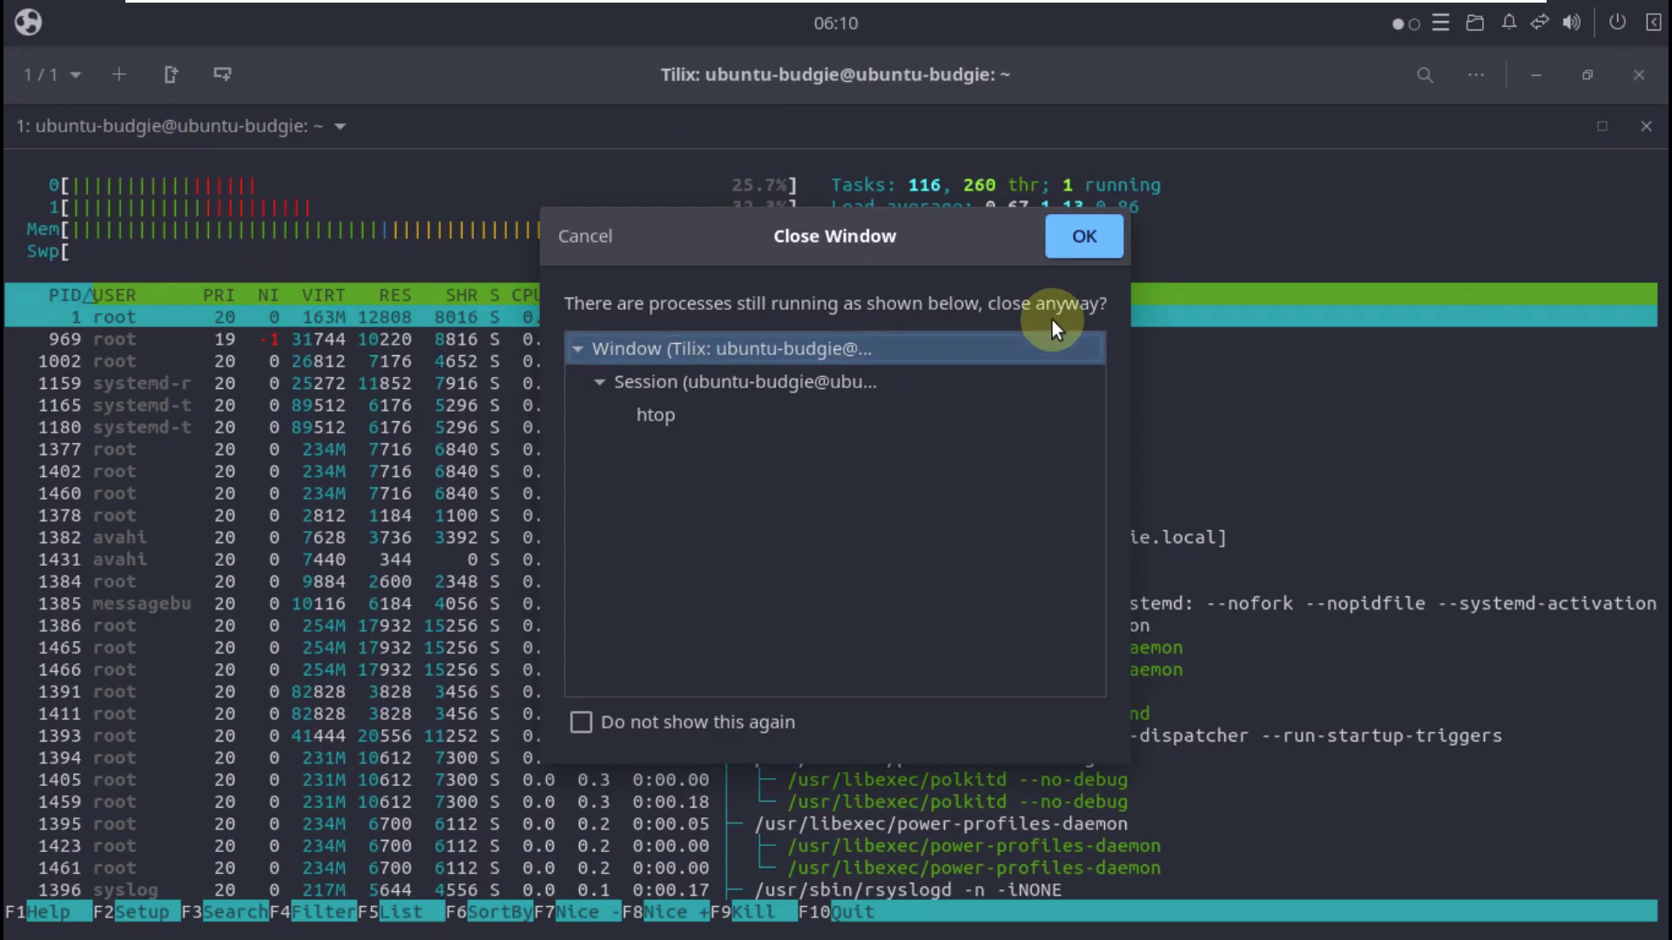
left_click(1079, 236)
- Browse all pages of the installed applications in the grid view
left_click(28, 28)
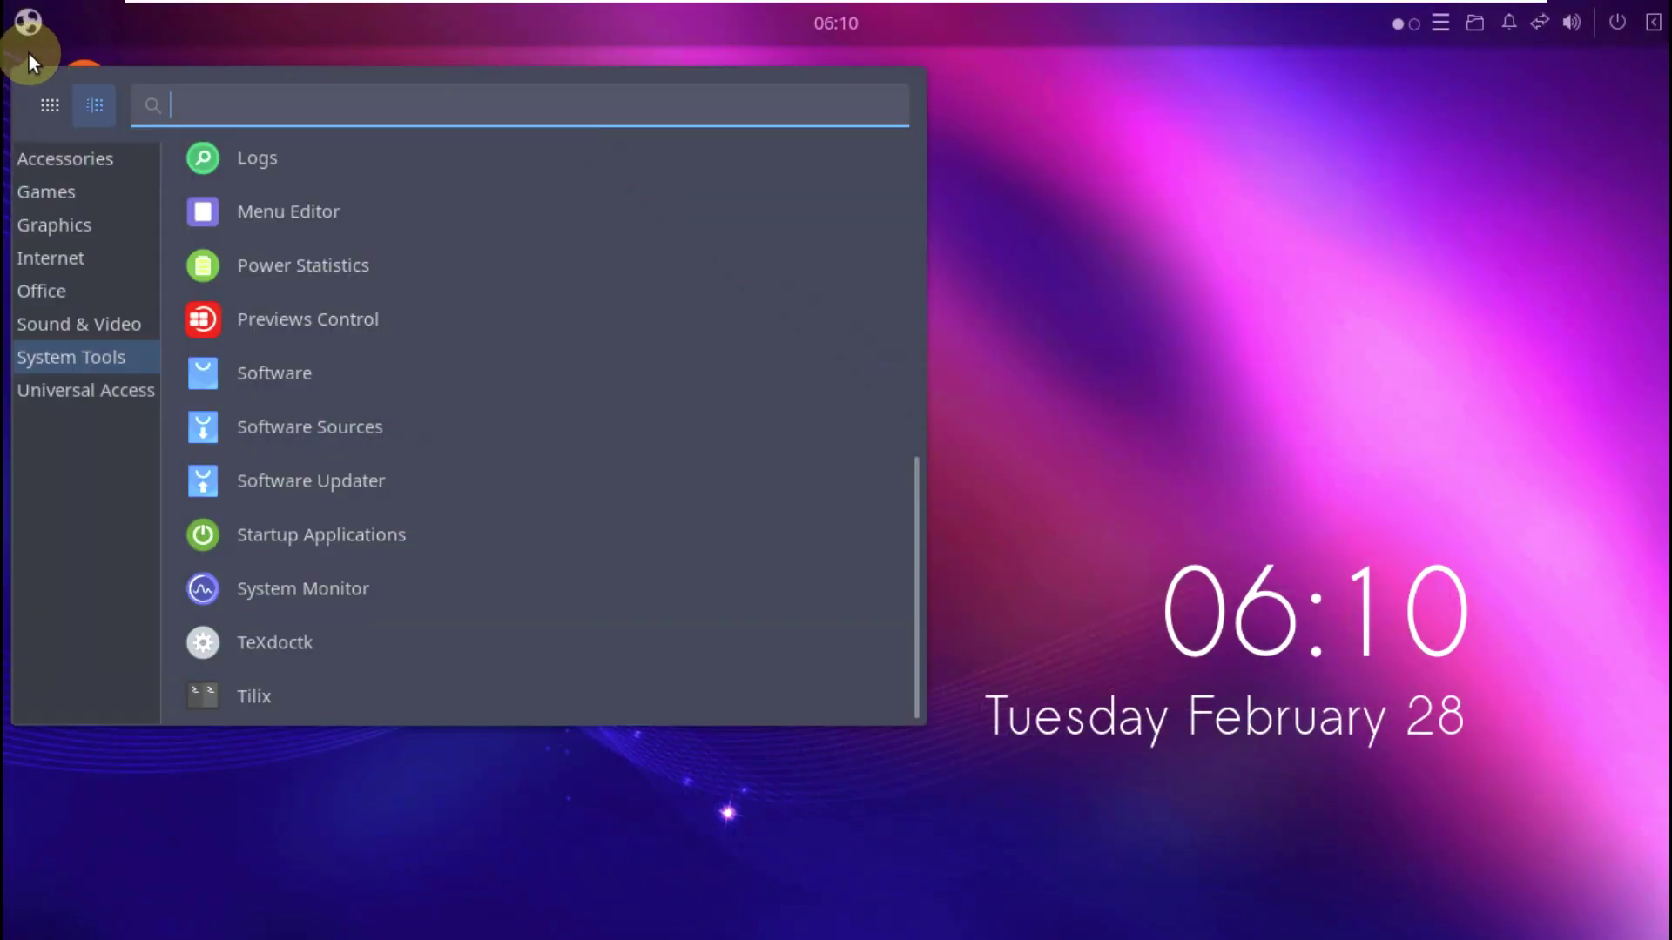
left_click(50, 106)
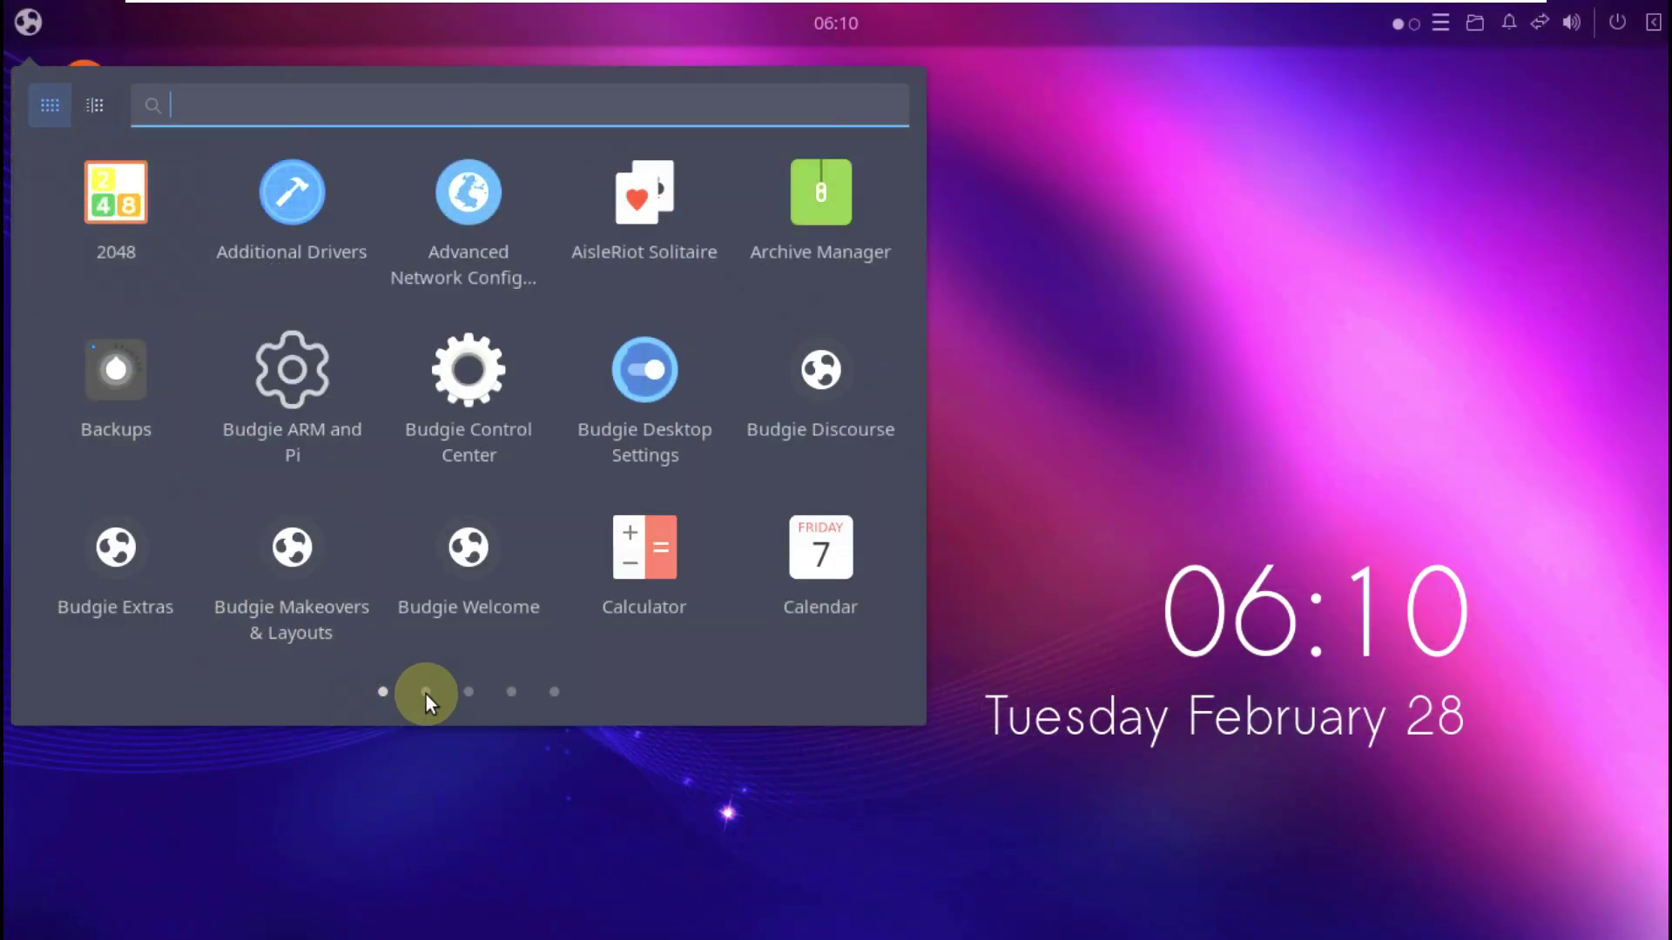
left_click(425, 692)
left_click(472, 692)
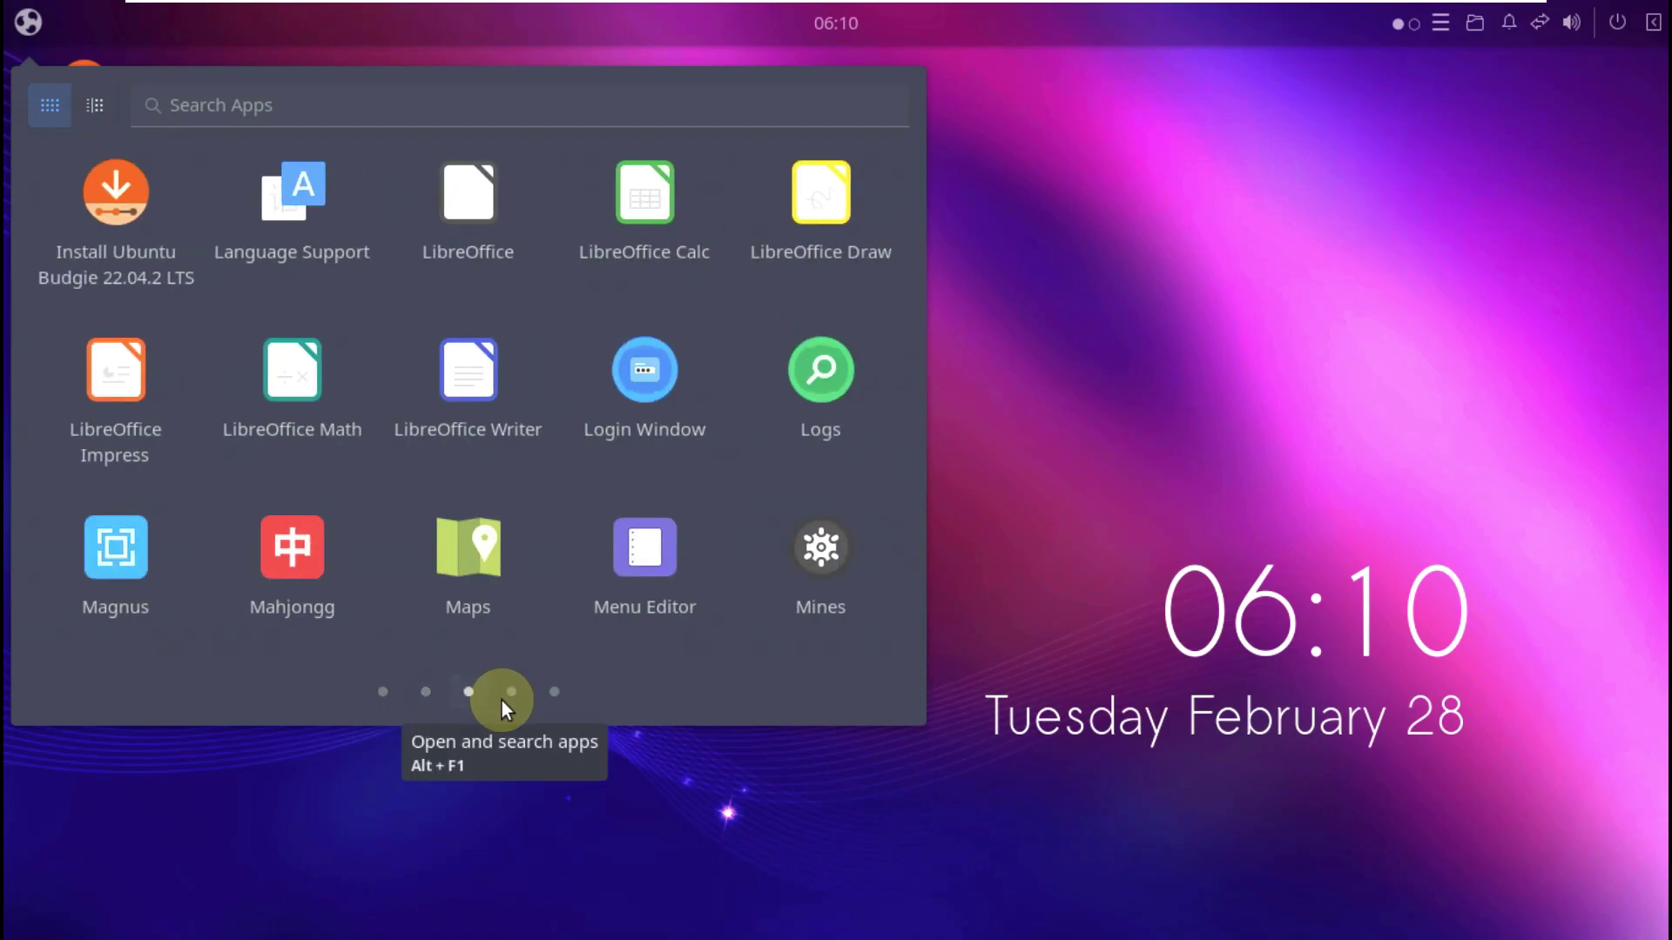
left_click(511, 690)
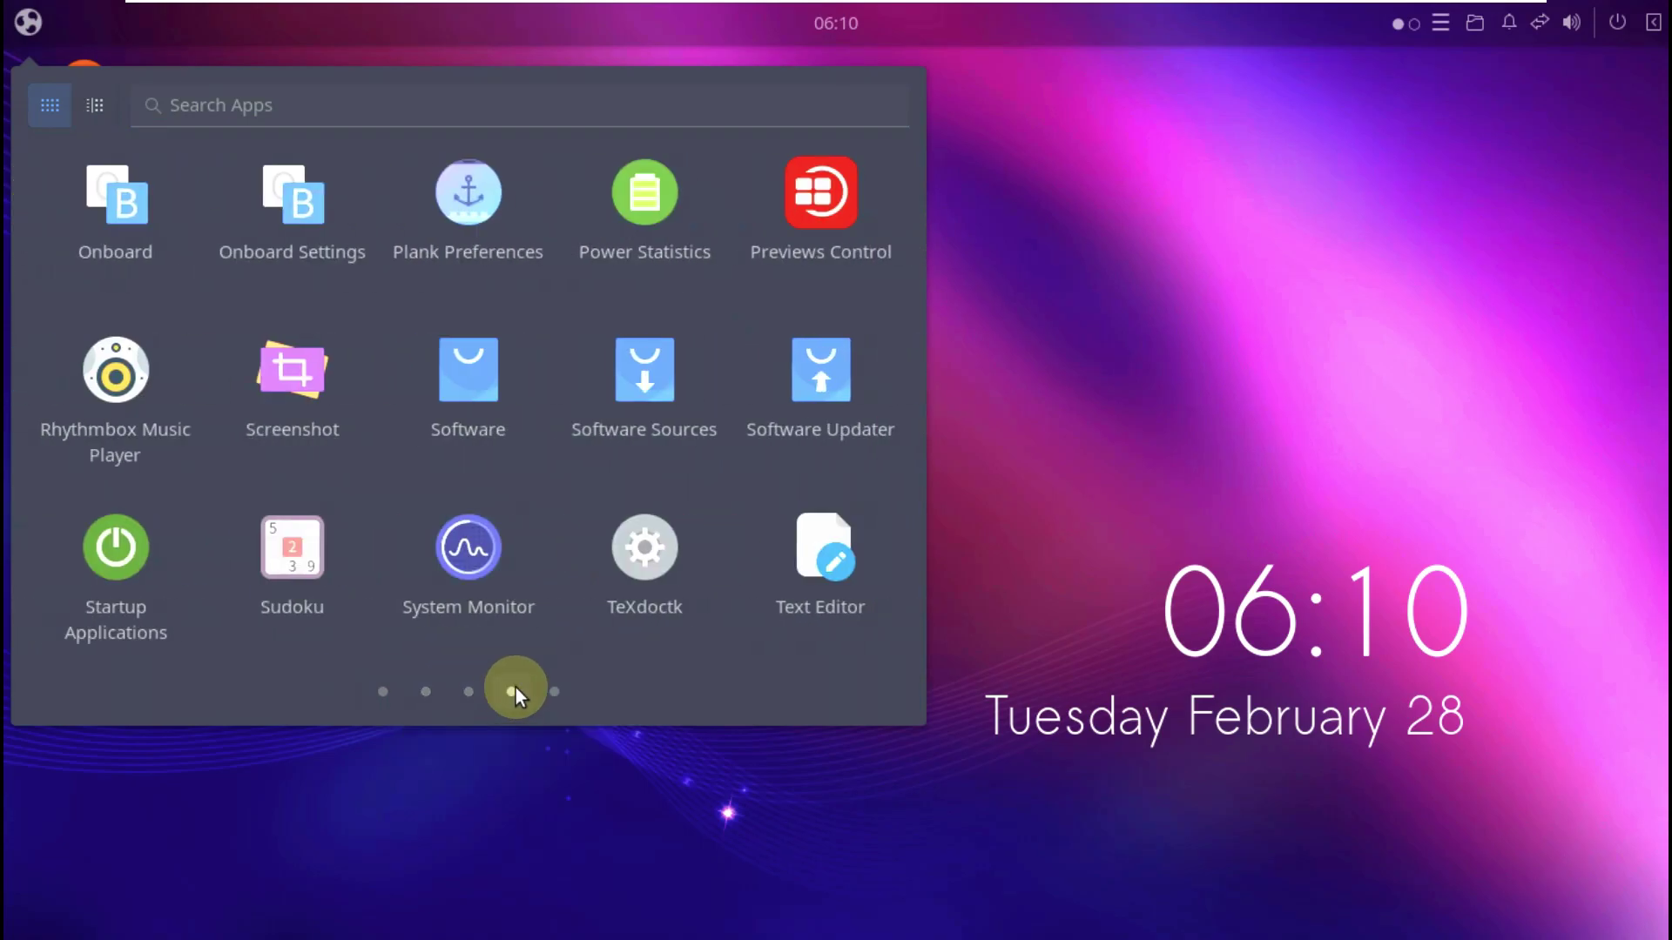
left_click(559, 689)
- List the installed applications by category and review Accessories, Games, Graphics, Internet and Office
left_click(95, 105)
left_click(101, 157)
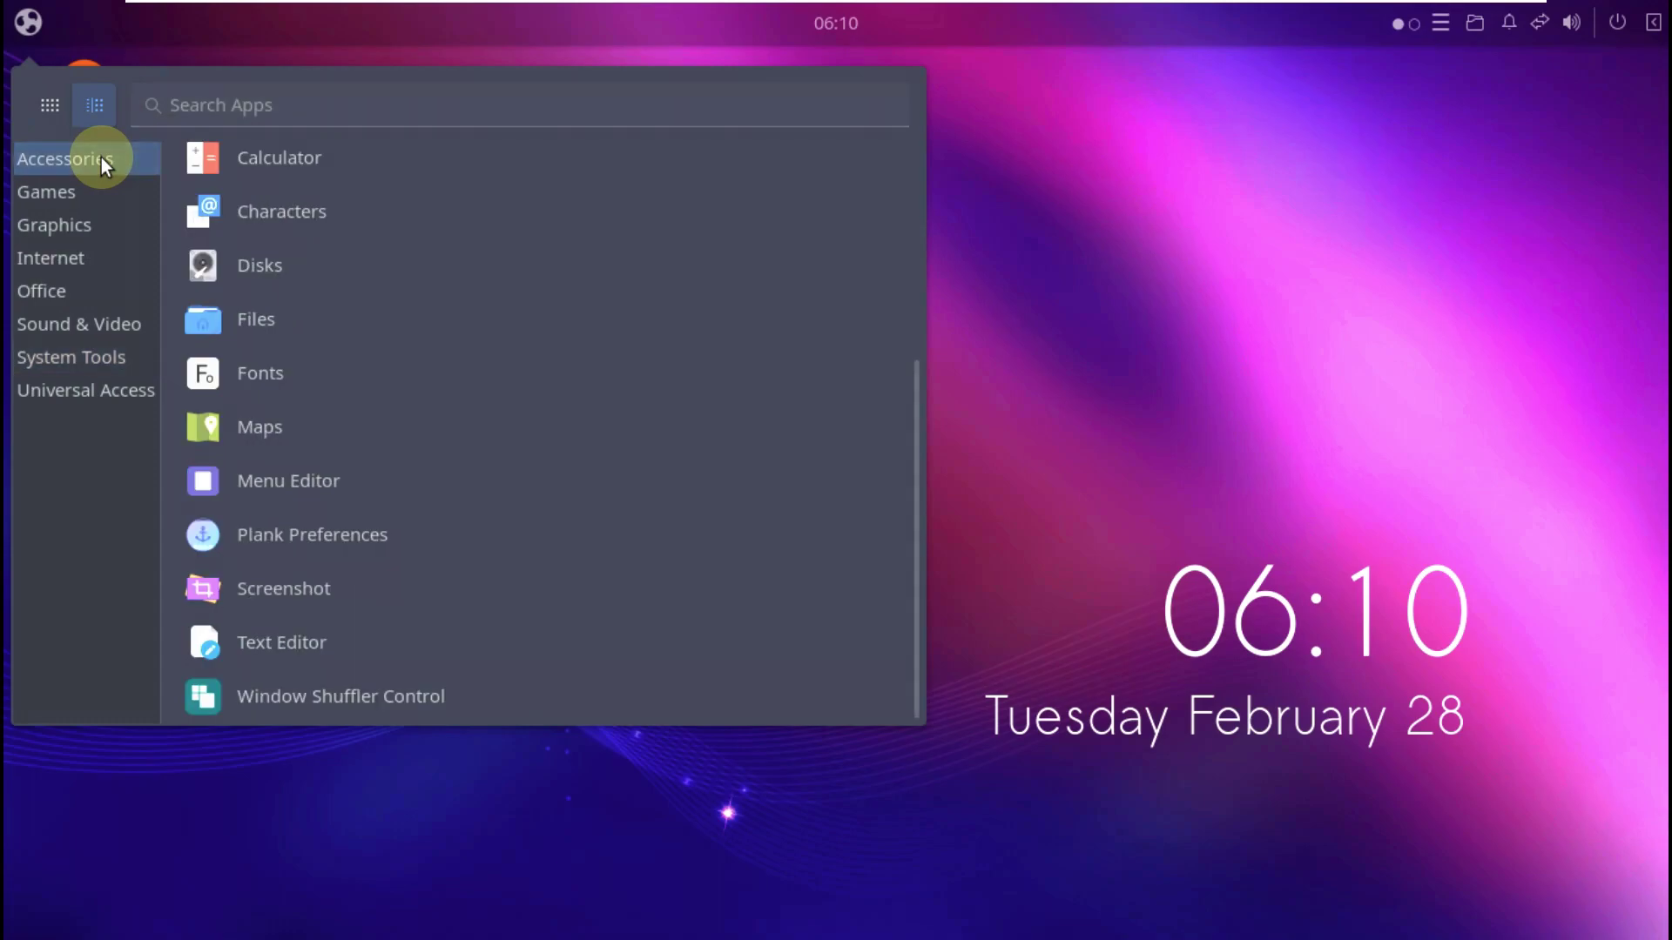
left_click(84, 183)
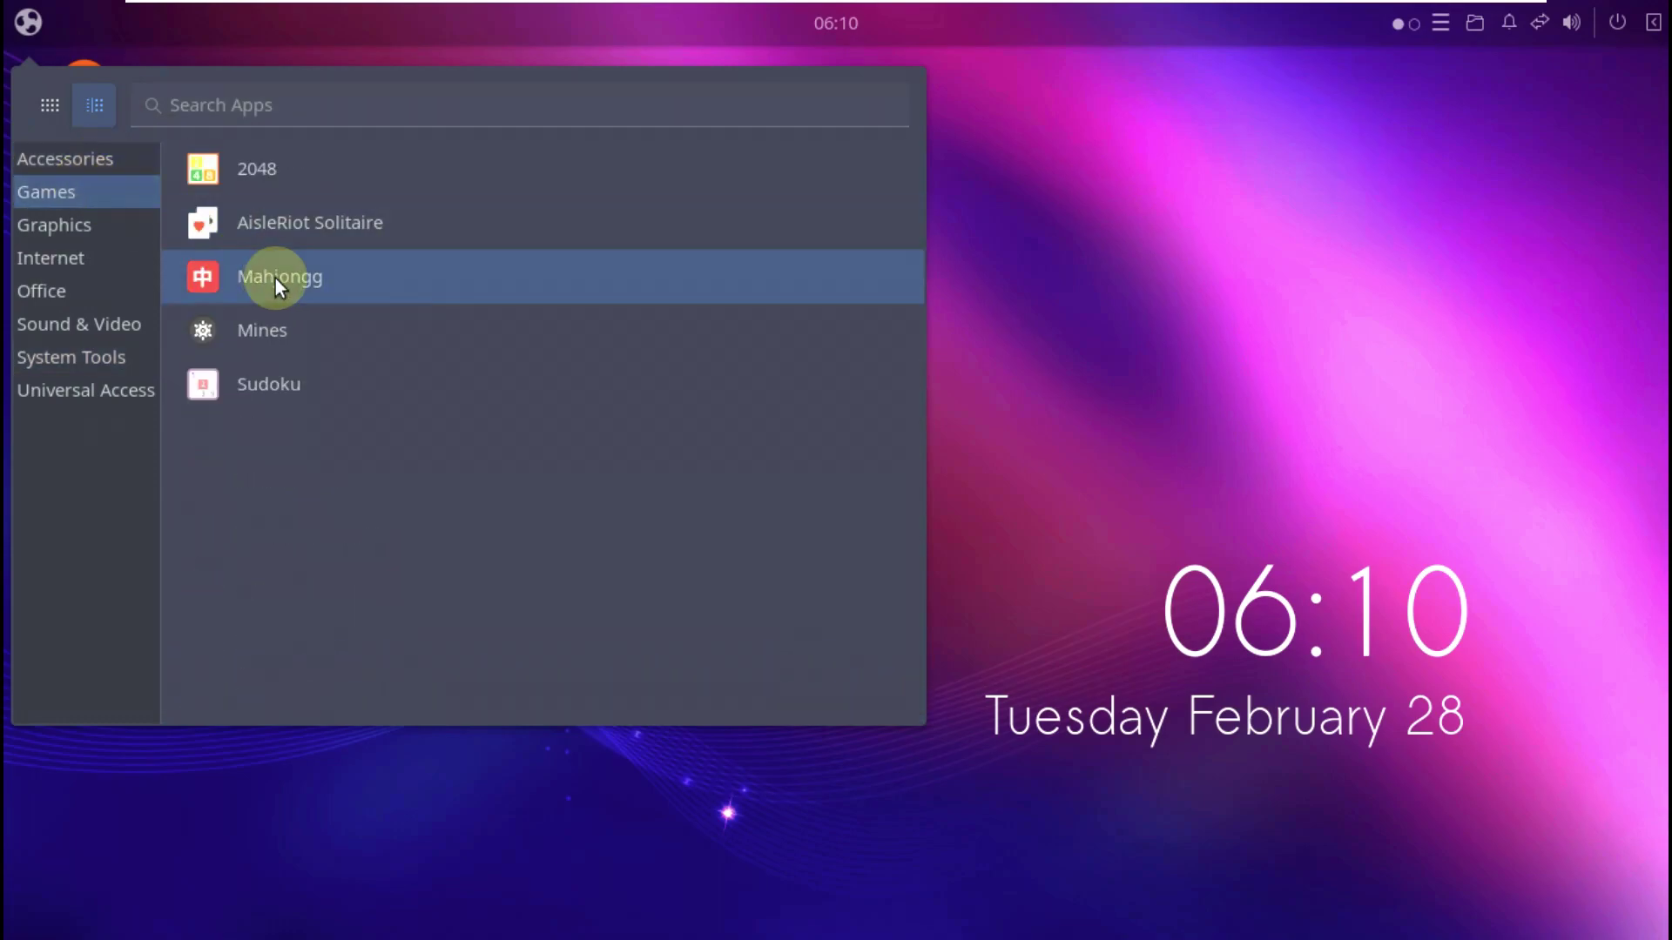
left_click(113, 223)
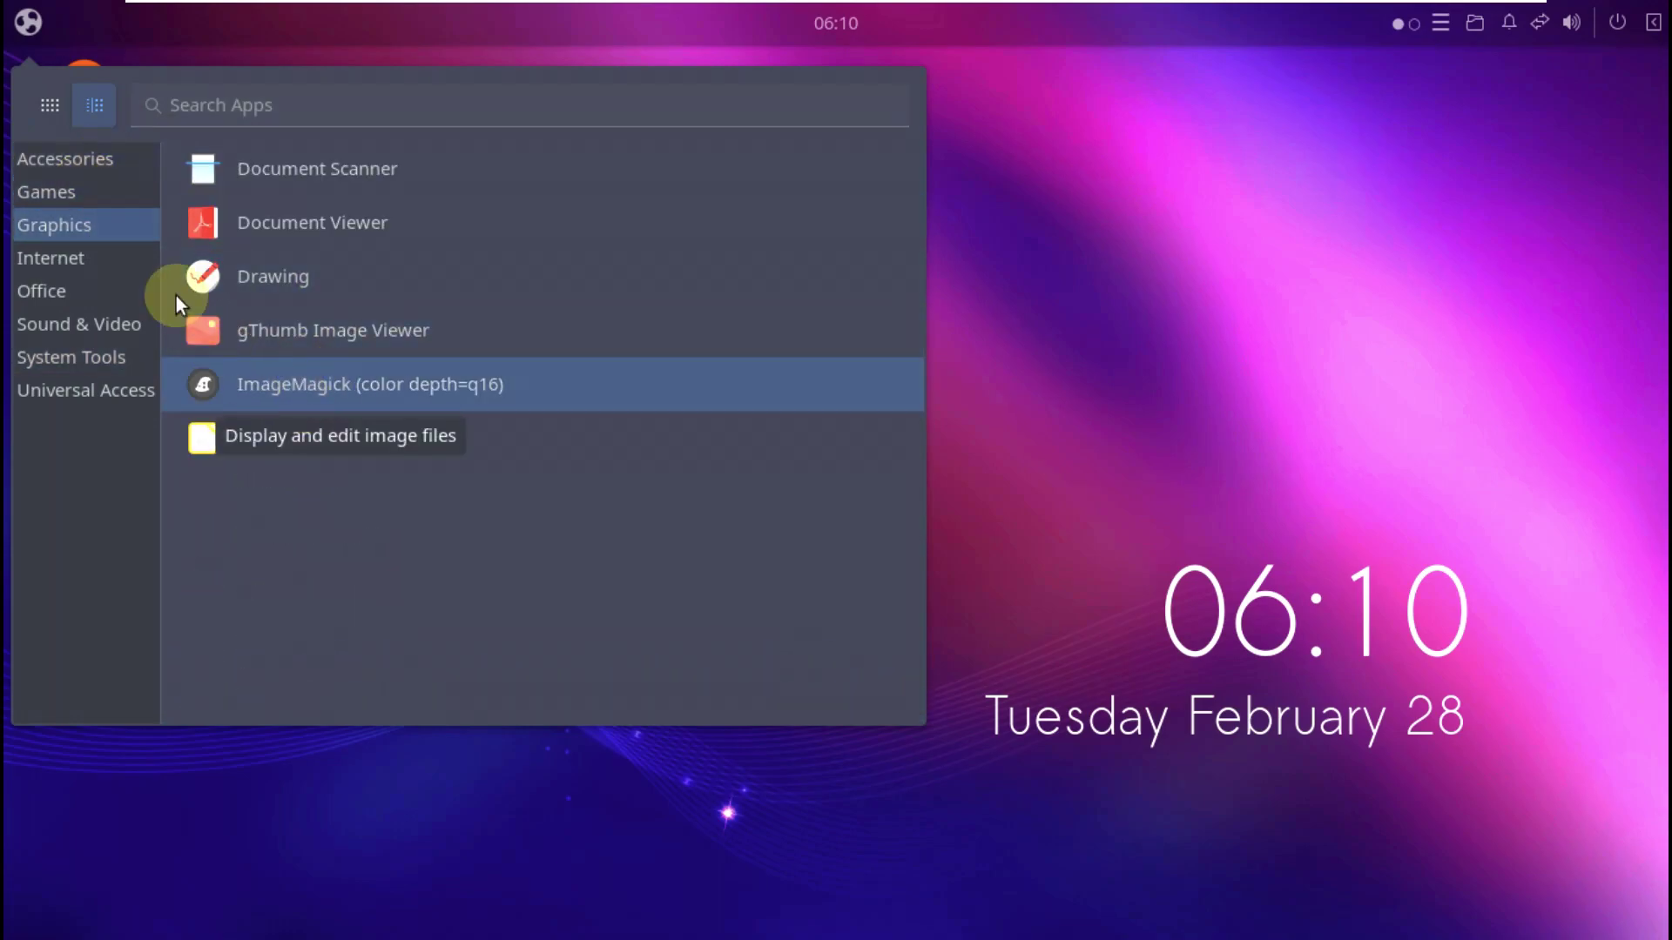
left_click(133, 259)
left_click(117, 301)
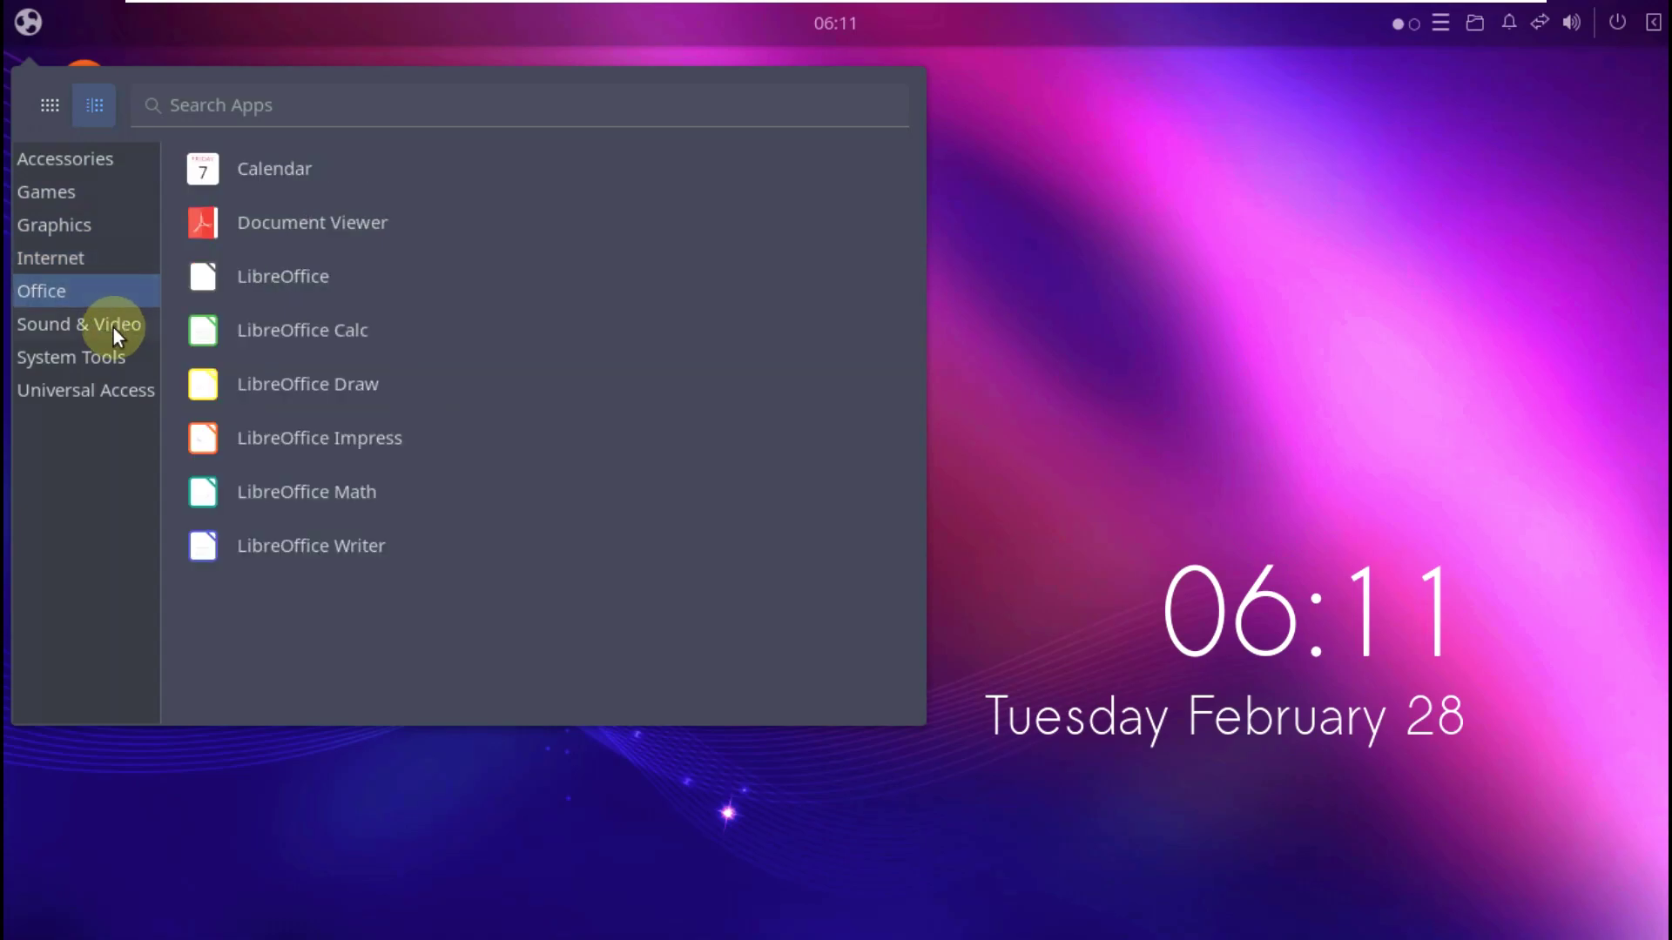
- Review the applications under Sound & Video, System Tools and Universal Access, and close the application menu
left_click(113, 327)
left_click(111, 360)
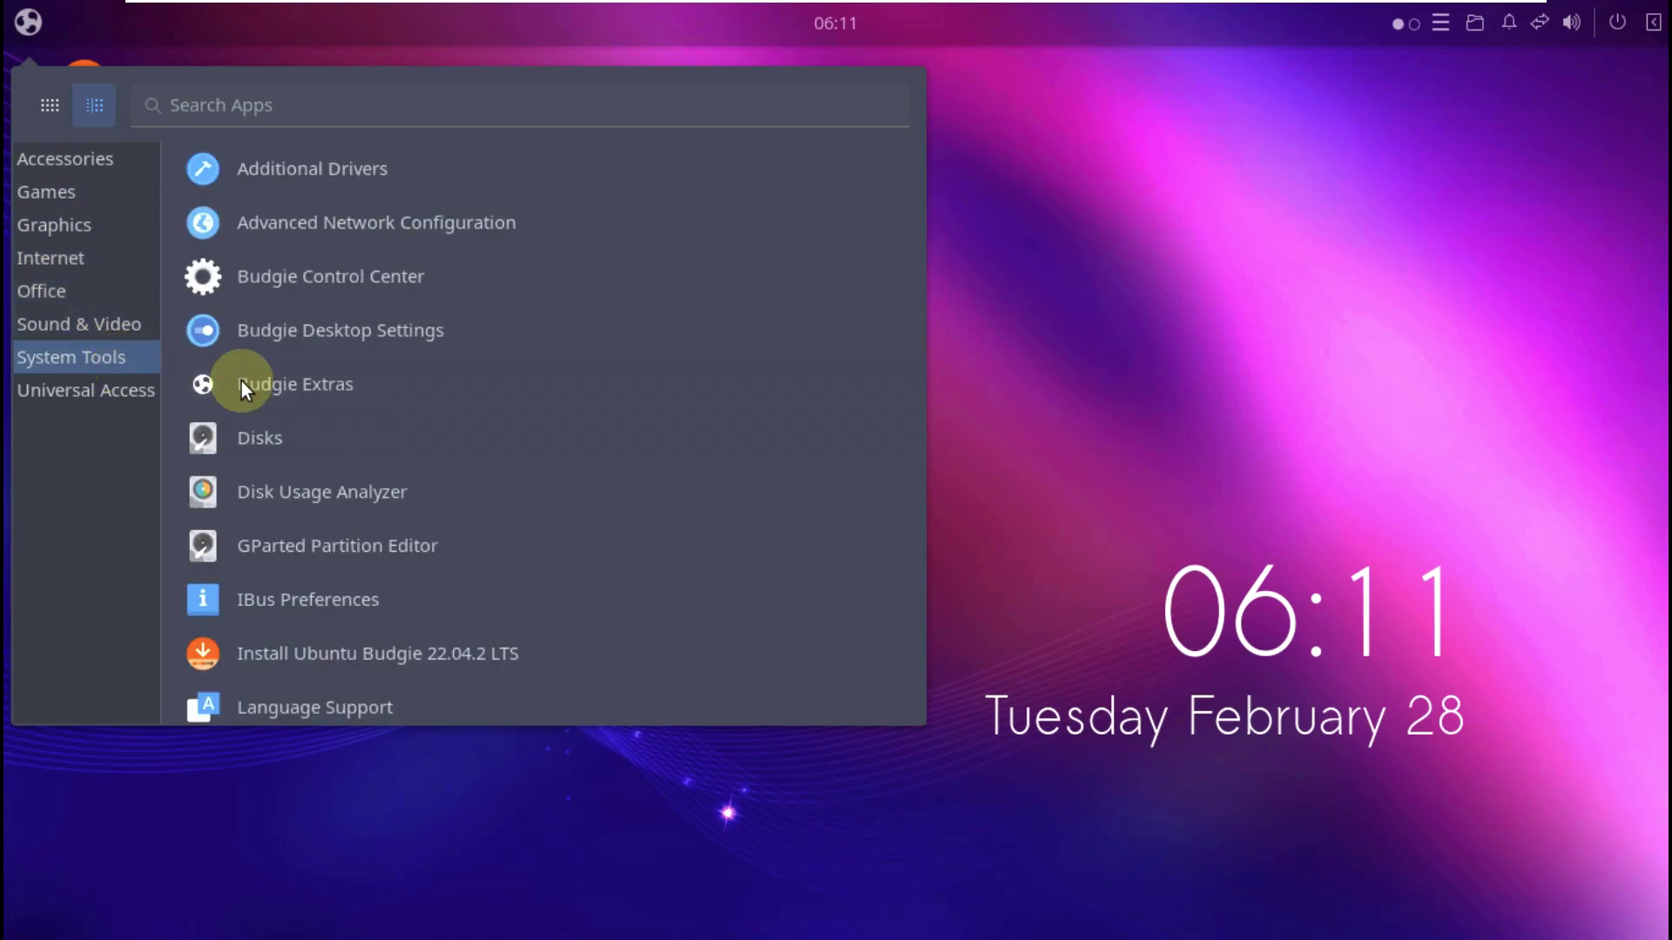
scroll(289, 383, "down", 6)
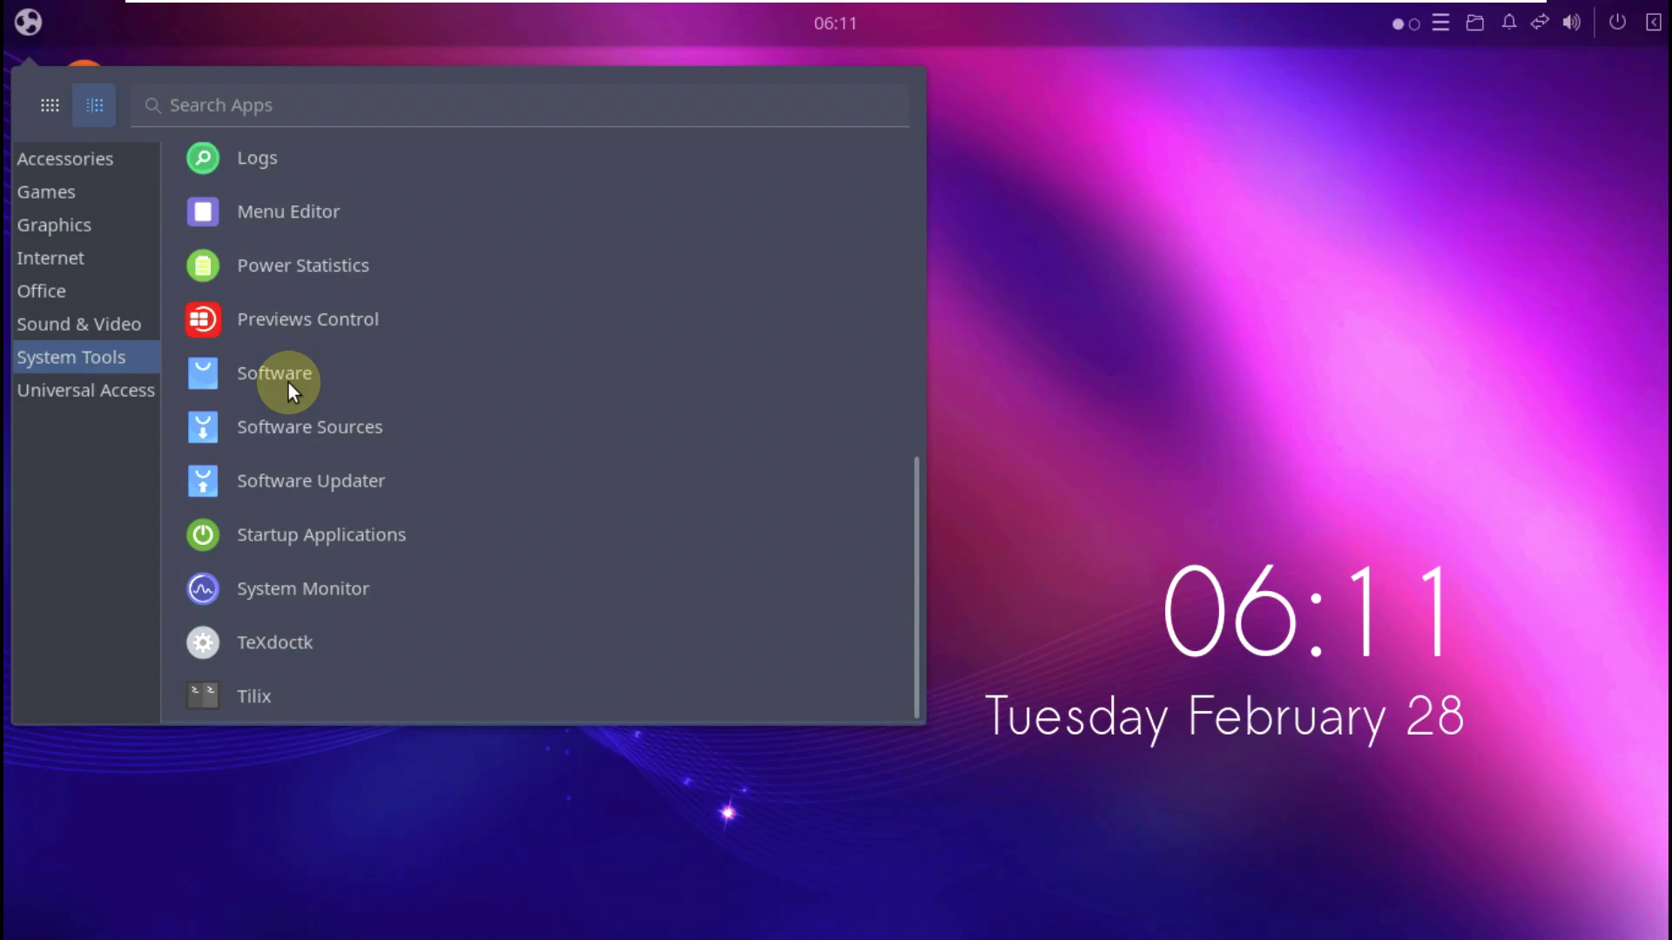
scroll(289, 383, "up", 5)
scroll(289, 383, "up", 2)
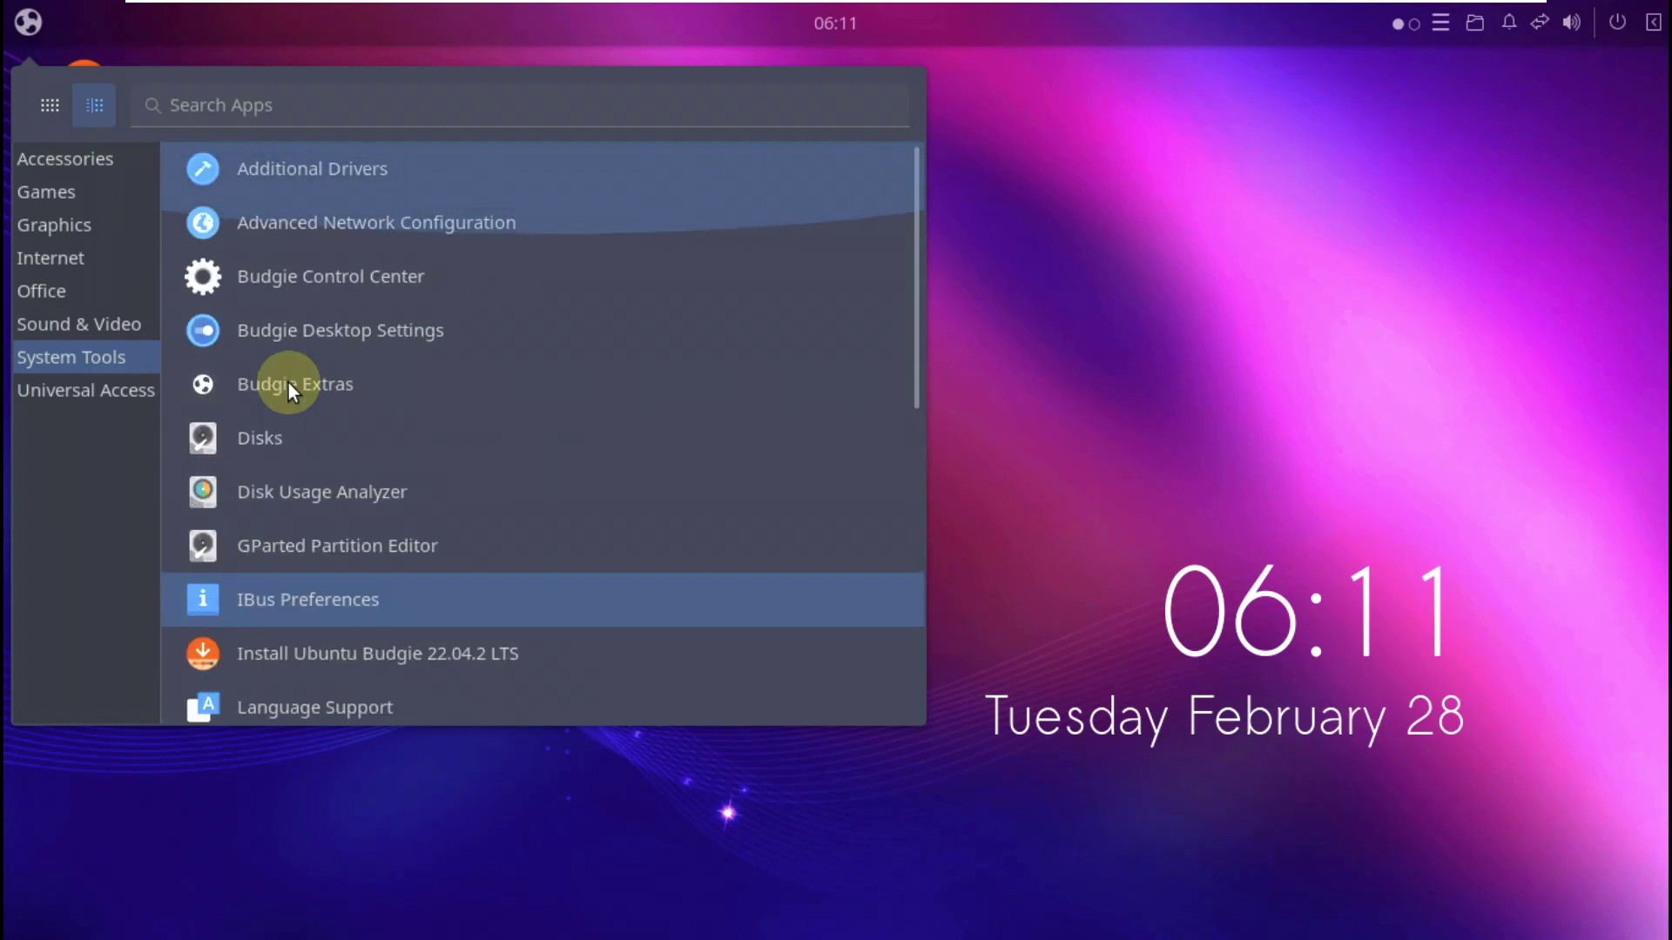
left_click(156, 390)
left_click(1163, 465)
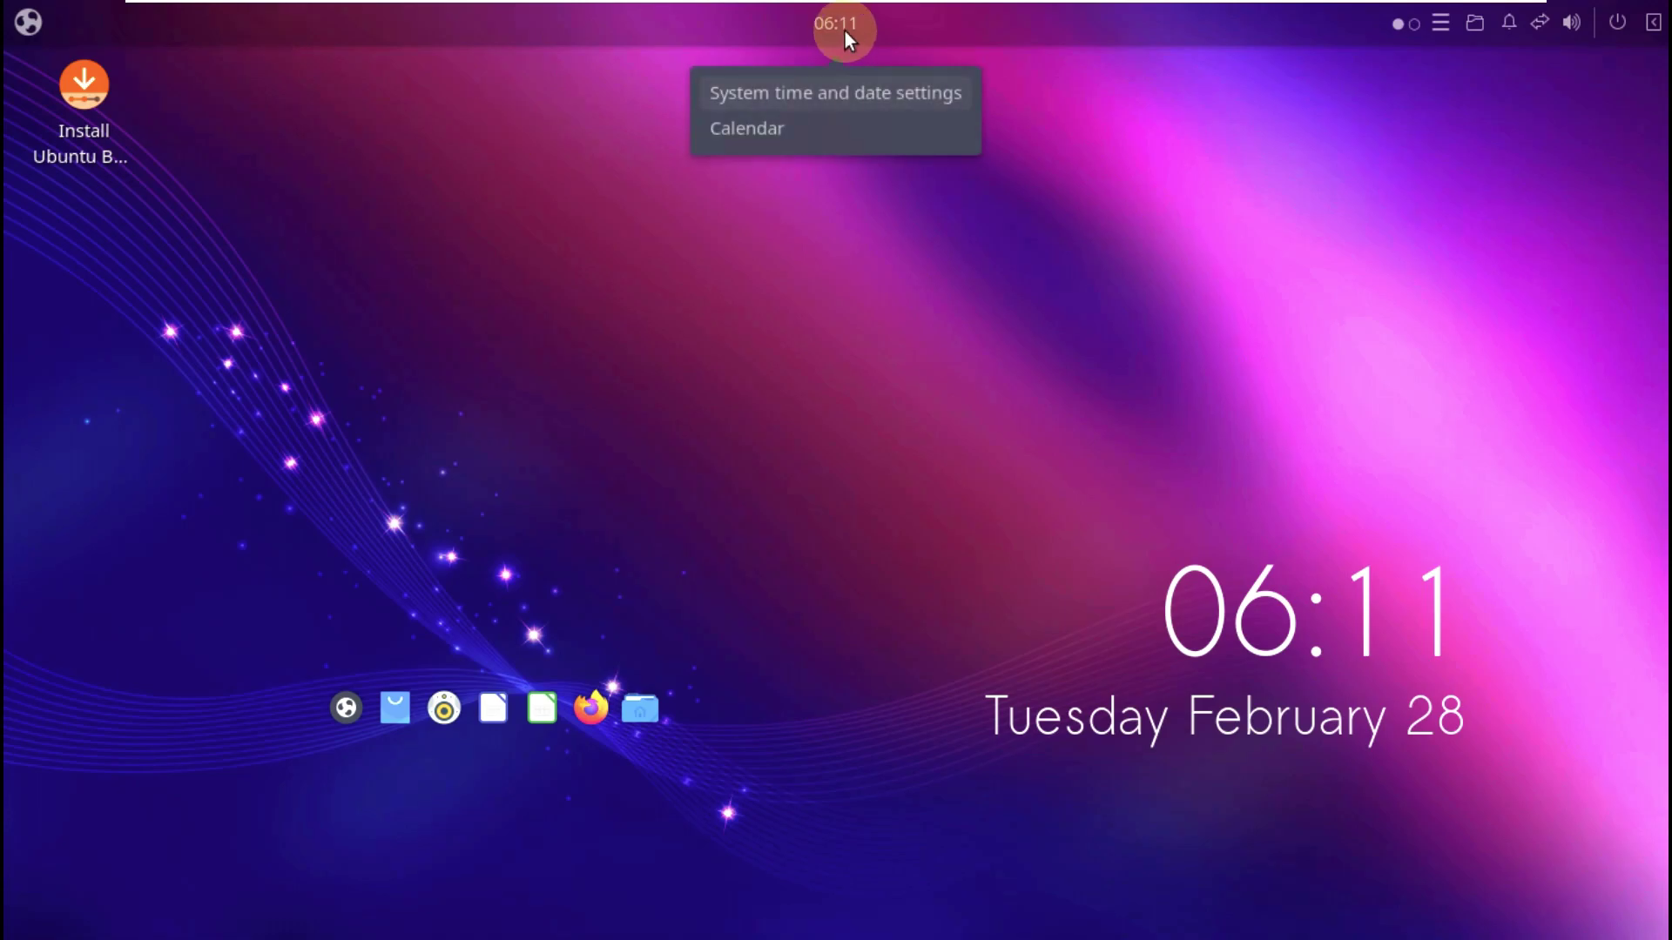
- Check the top panel's menu popover, the Raven sidebar's notifications and the power options, closing each one
left_click(1442, 28)
left_click(895, 206)
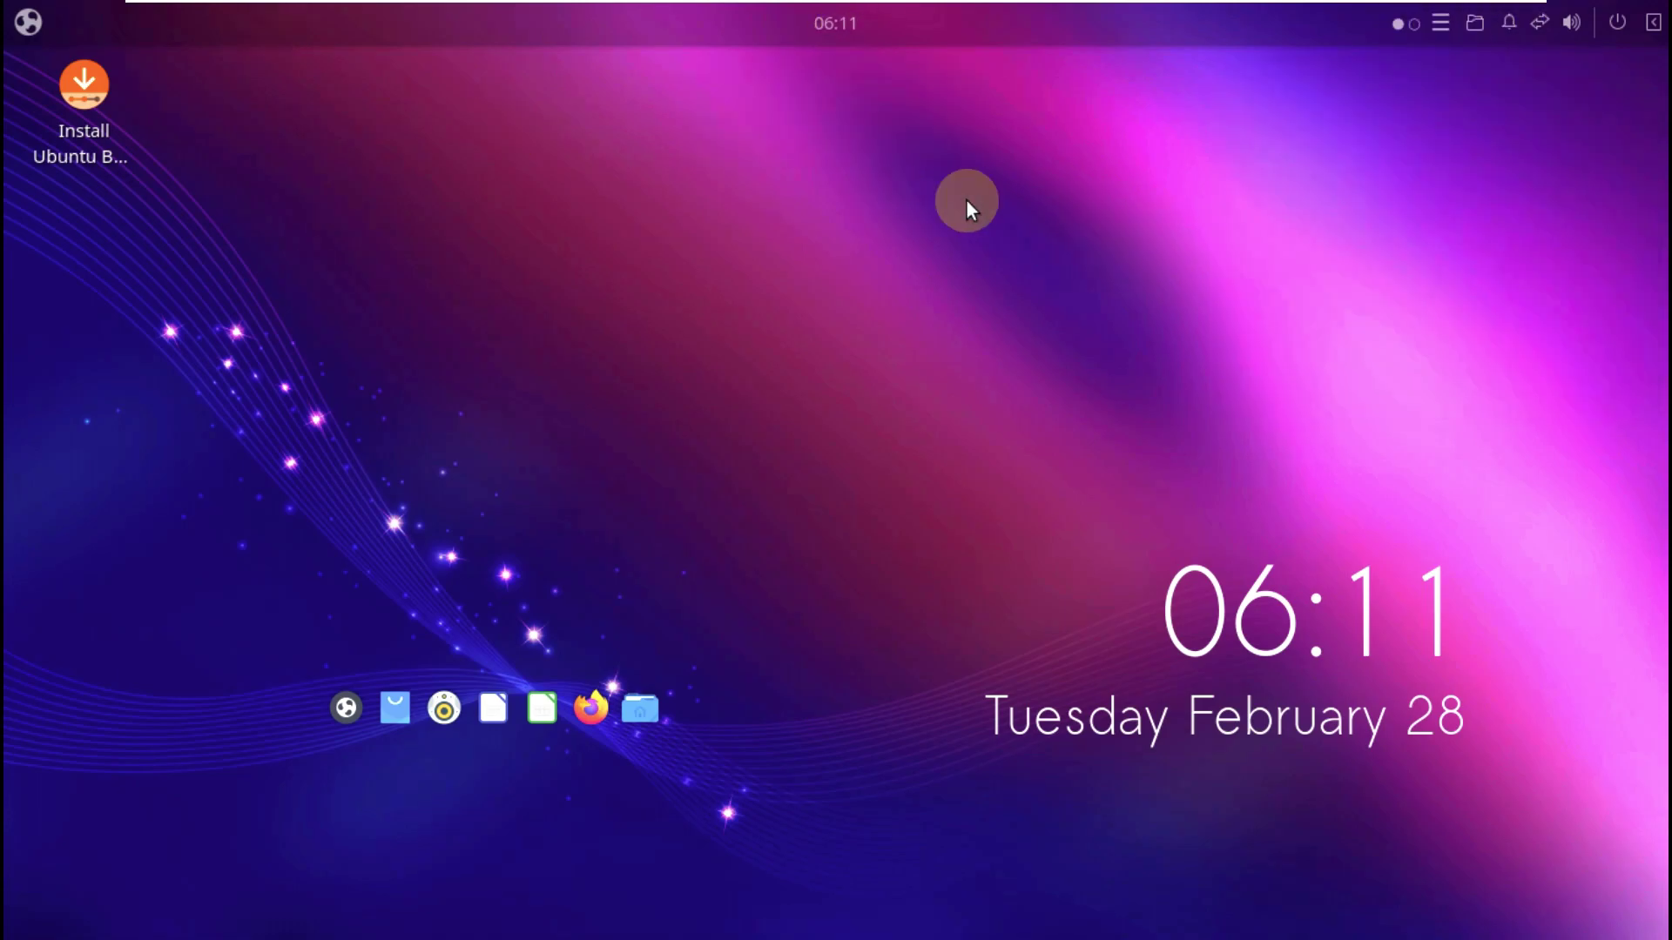
left_click(1657, 23)
left_click(1578, 74)
left_click(1015, 243)
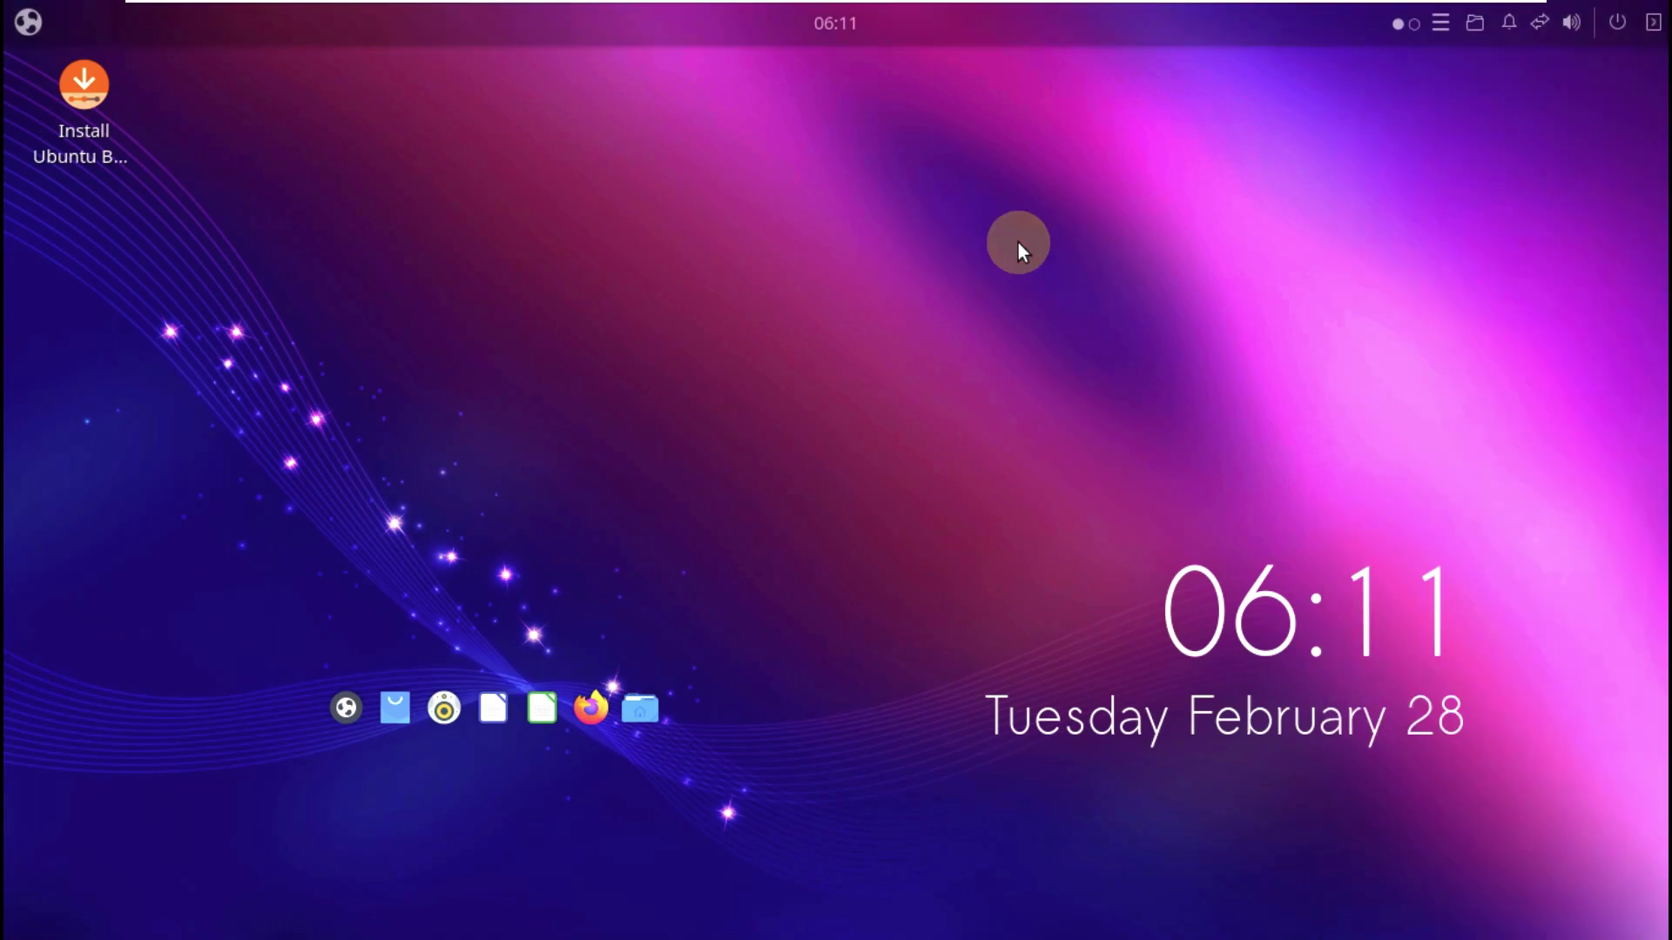
left_click(1623, 32)
left_click(1090, 287)
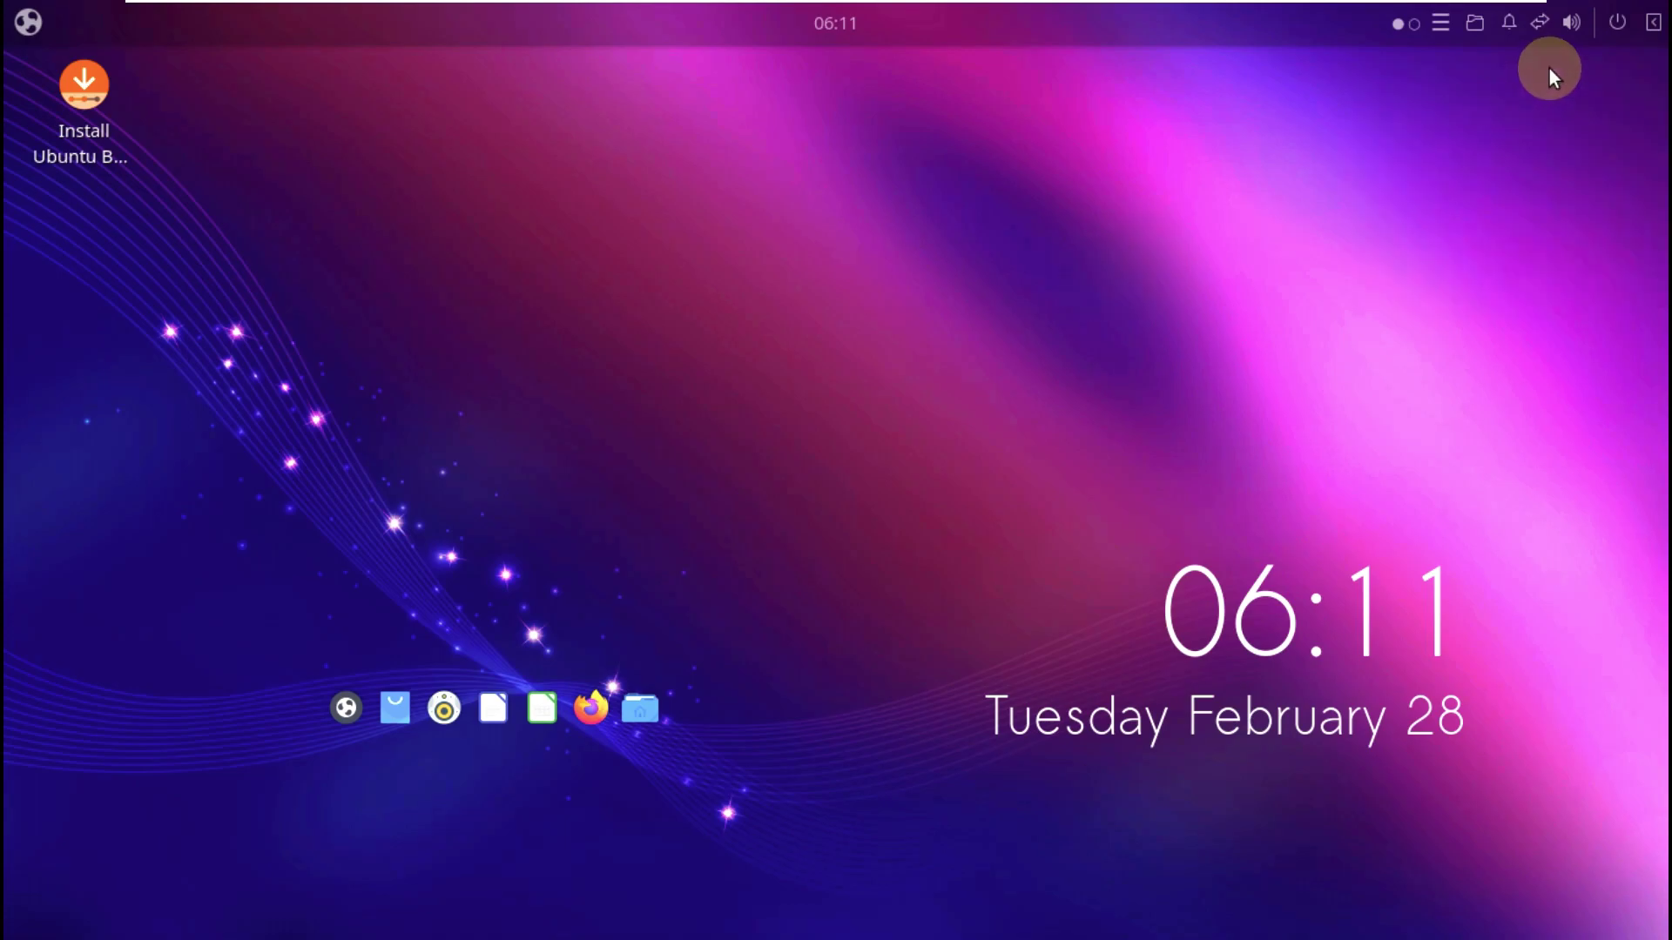
- Check the sound, network and notification indicators, the Raven applets and the places popover in the top panel
left_click(1563, 32)
left_click(1534, 28)
left_click(1533, 29)
left_click(1523, 29)
left_click(1515, 27)
left_click(1422, 69)
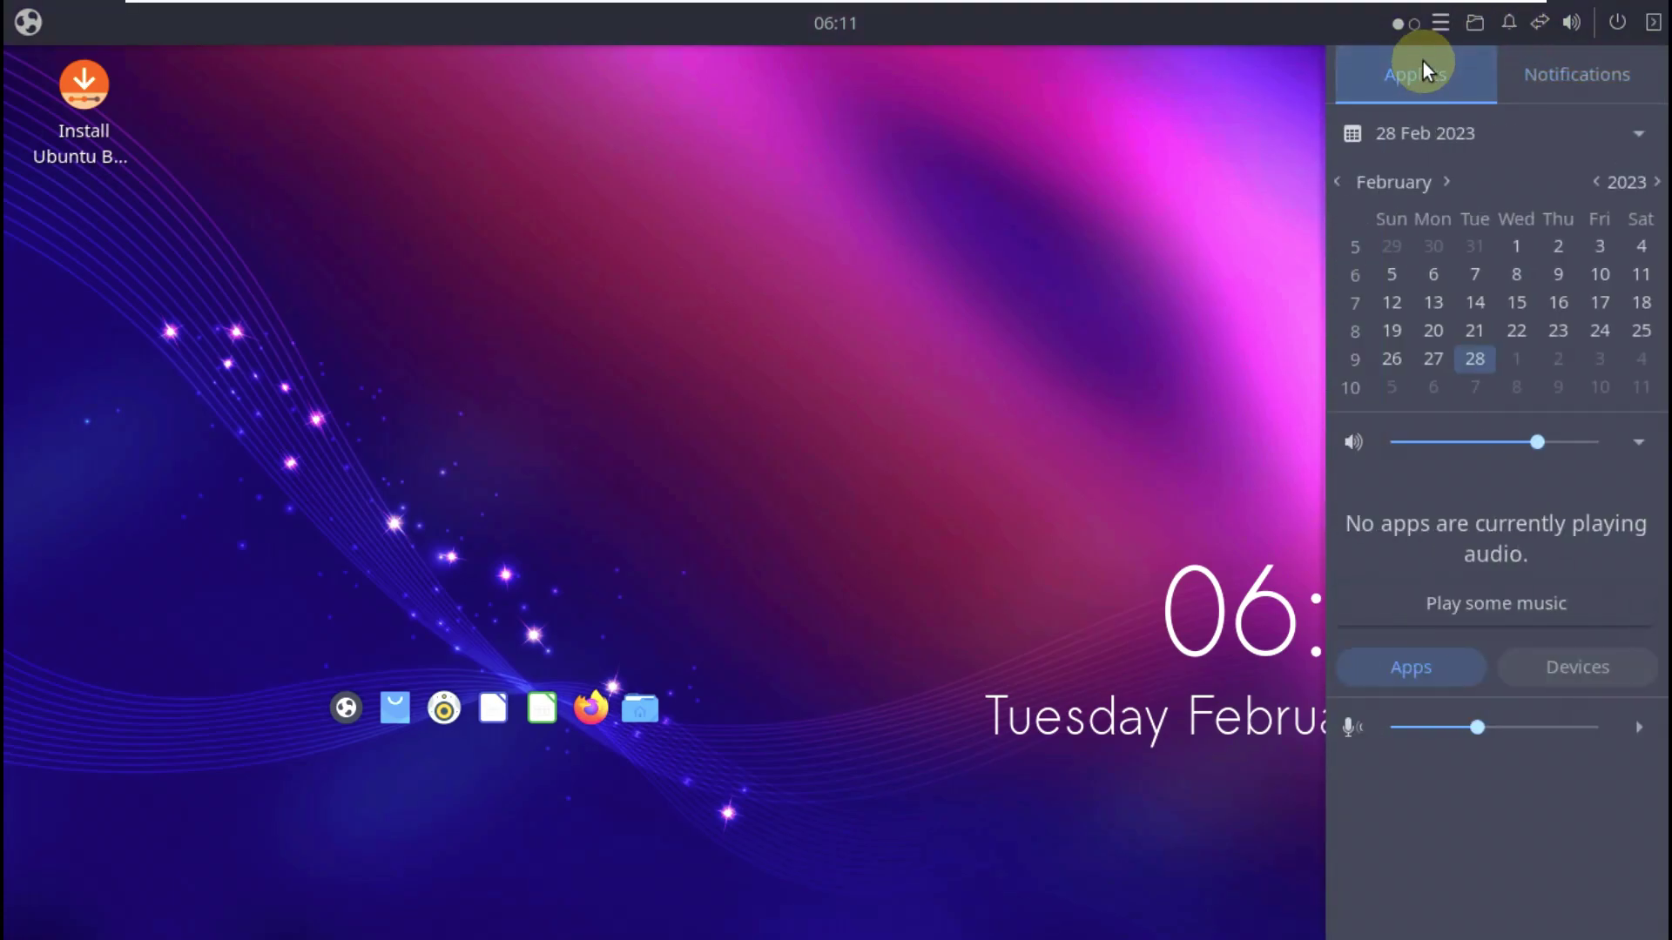
left_click(1475, 24)
left_click(928, 280)
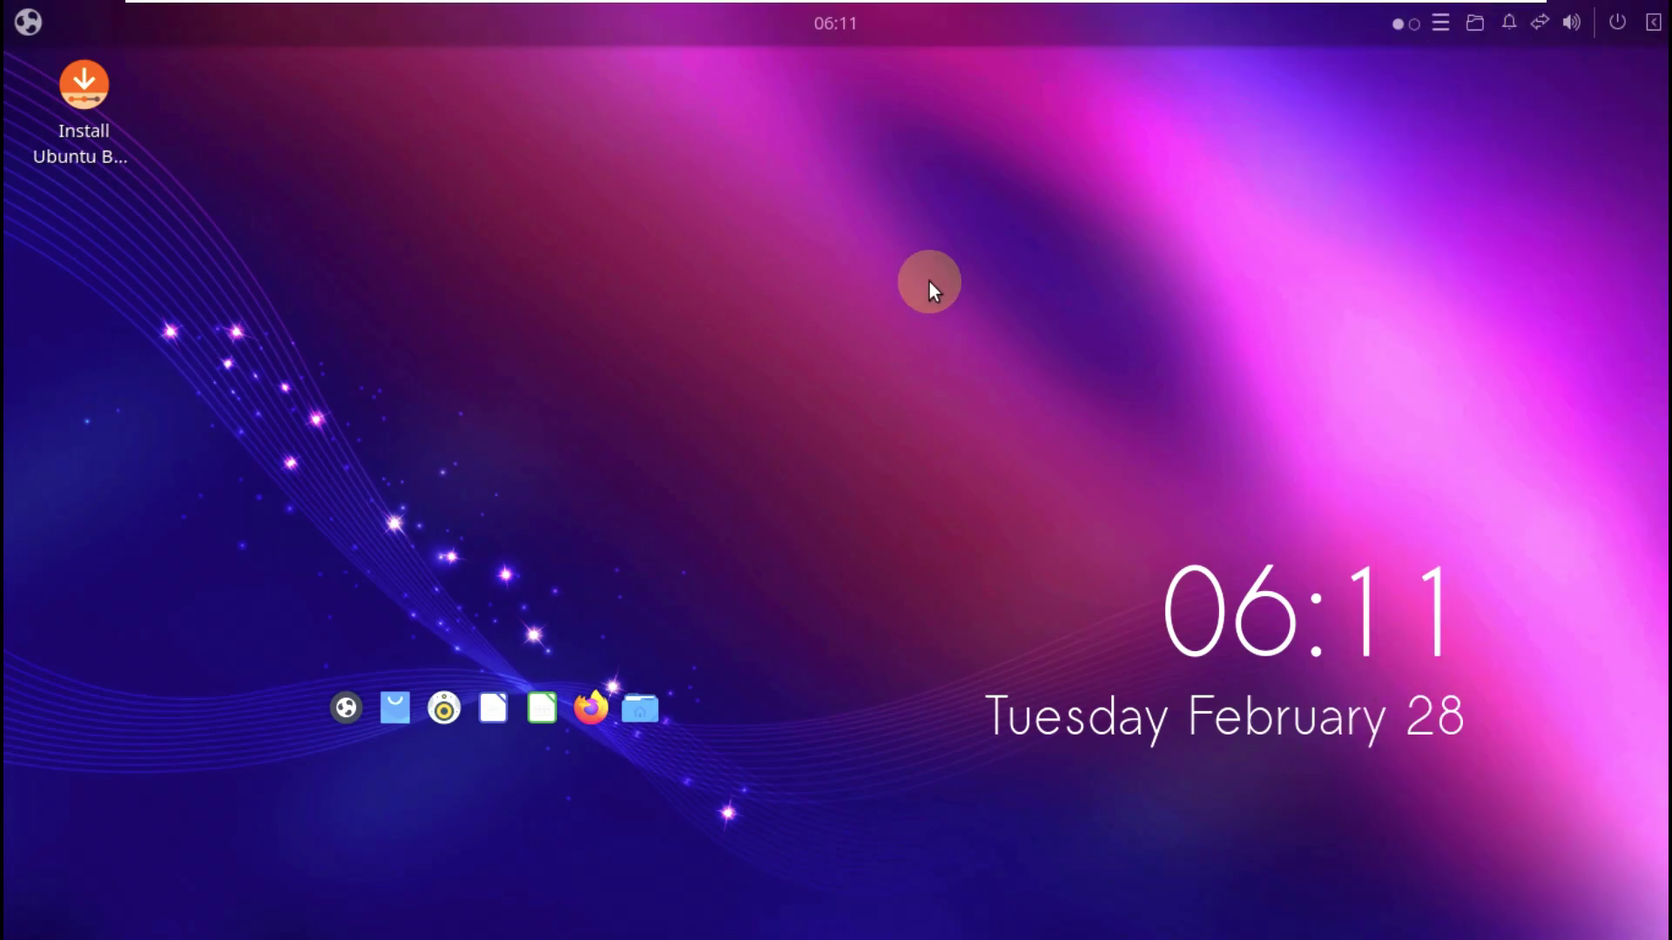
- Compare the list, compact and icon views of the home folder in the file manager
left_click(1247, 175)
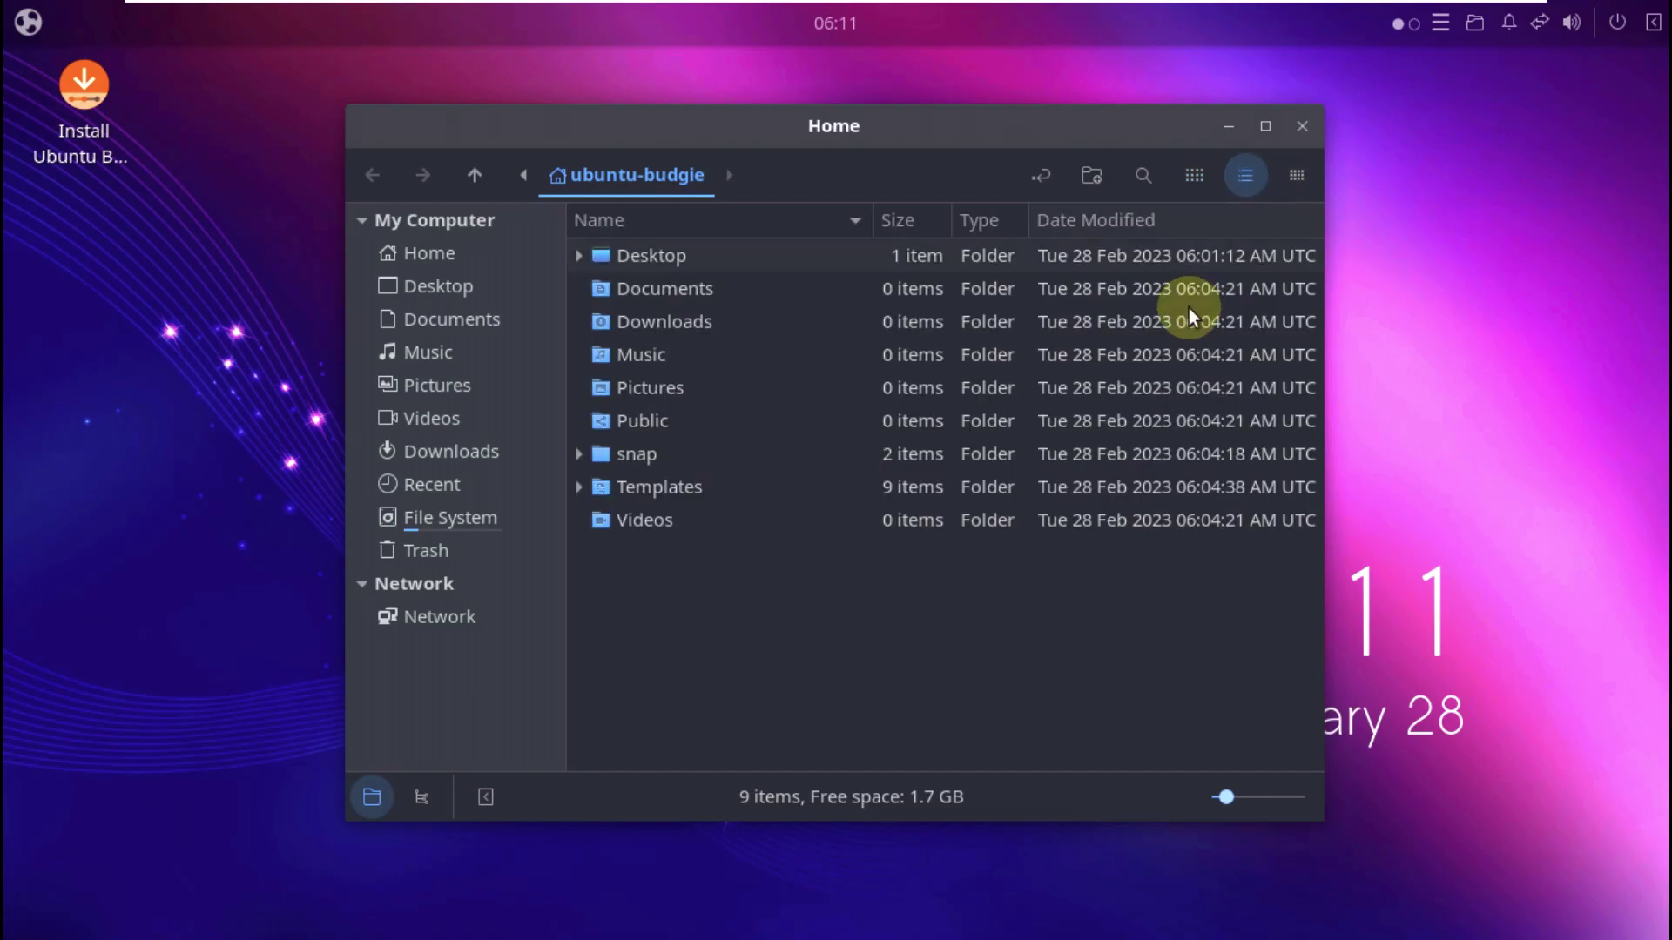
left_click(1297, 179)
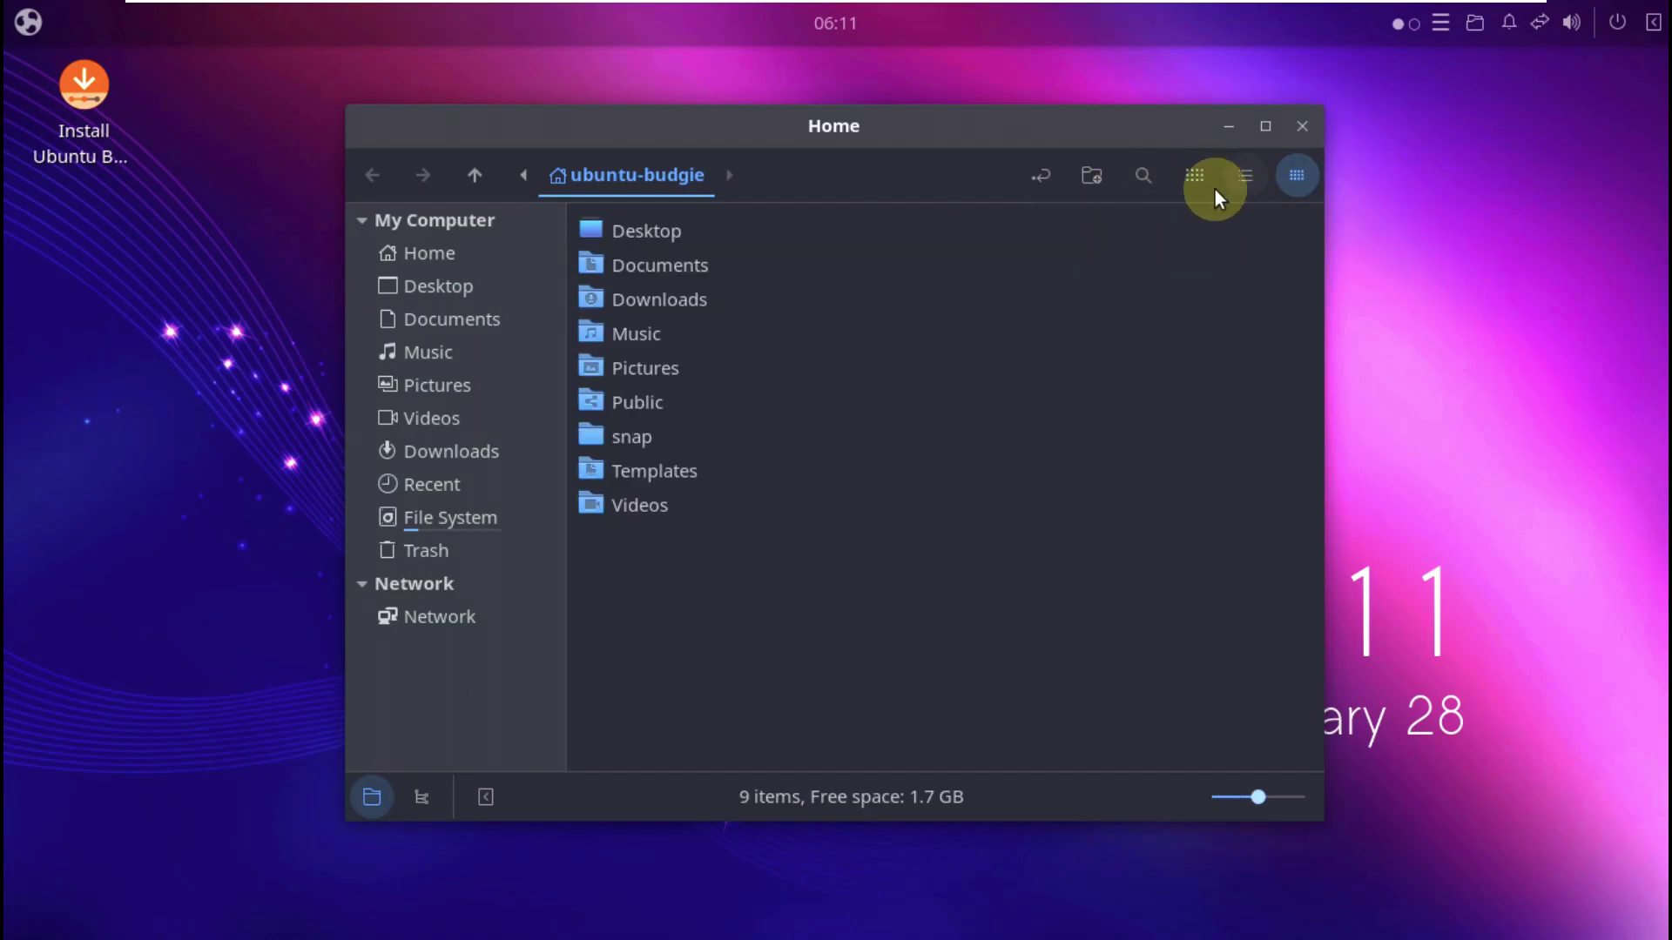
left_click(1242, 181)
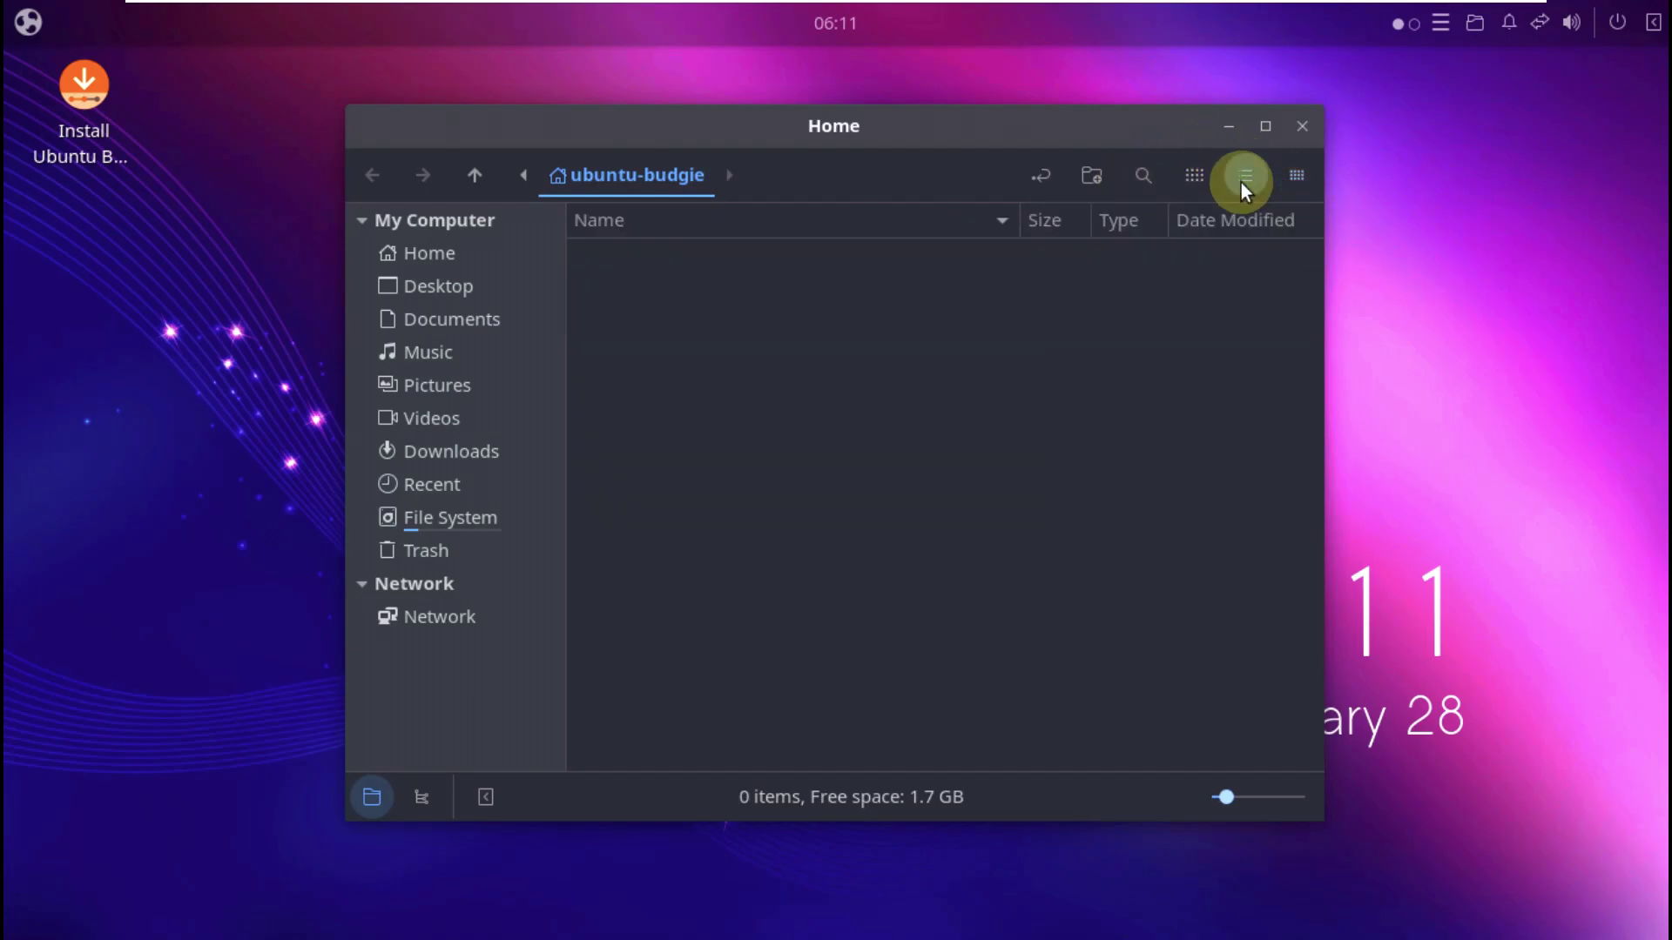
left_click(1201, 181)
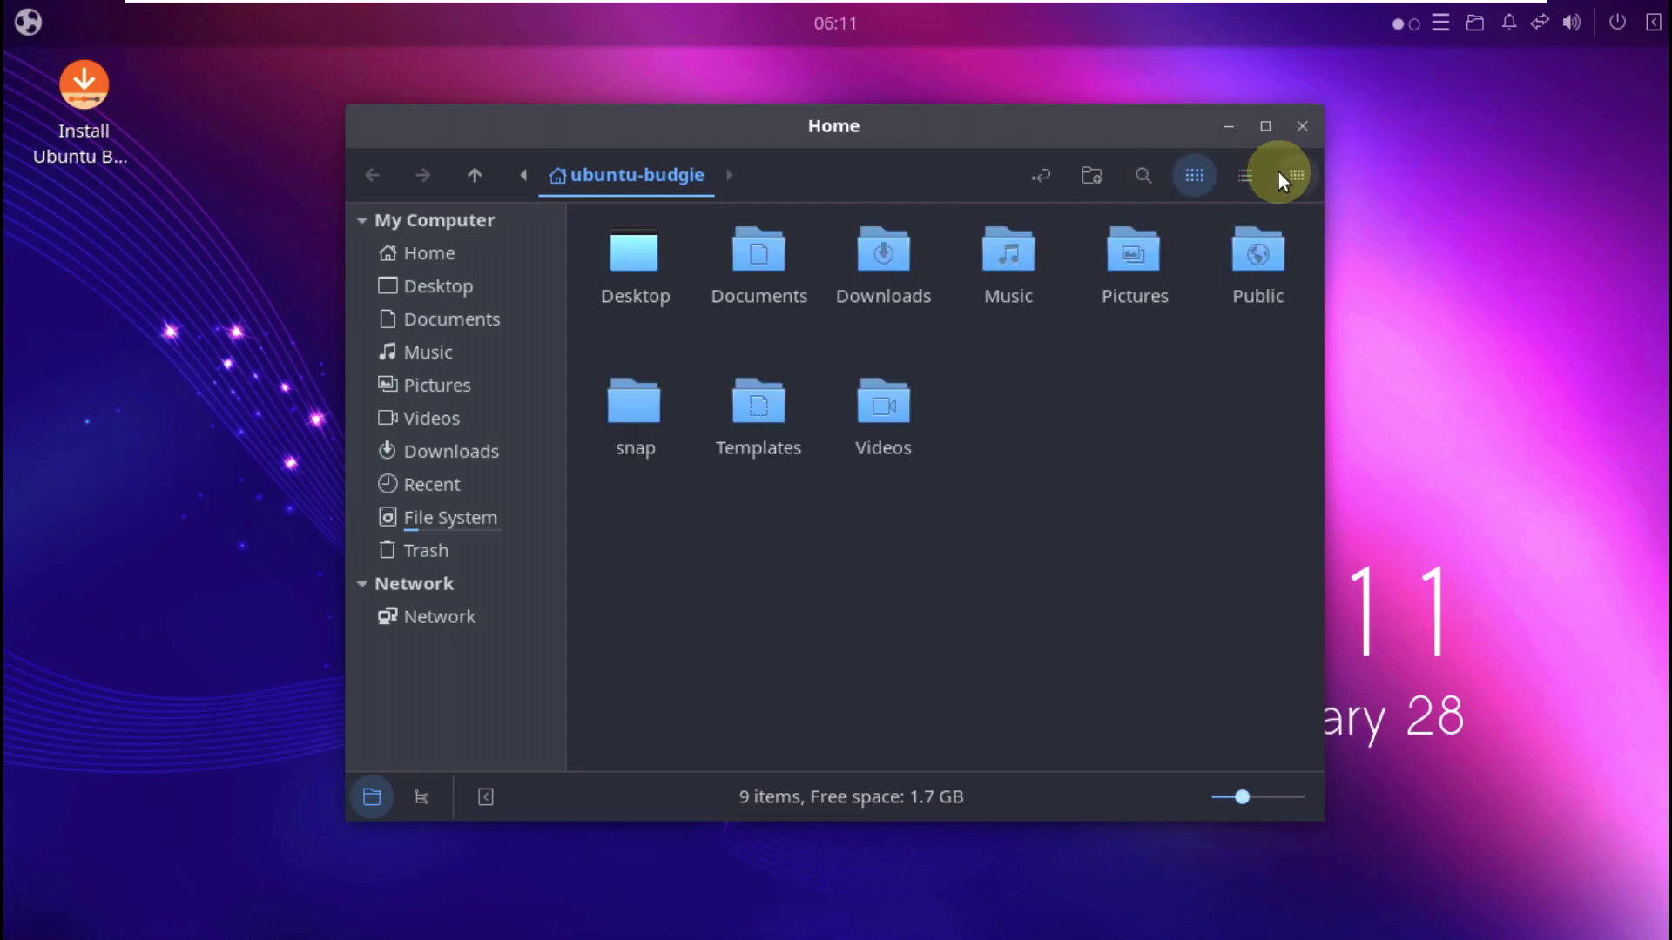
- Hide the file manager's side pane and show the home folder as a detailed list
key("alt")
left_click(485, 797)
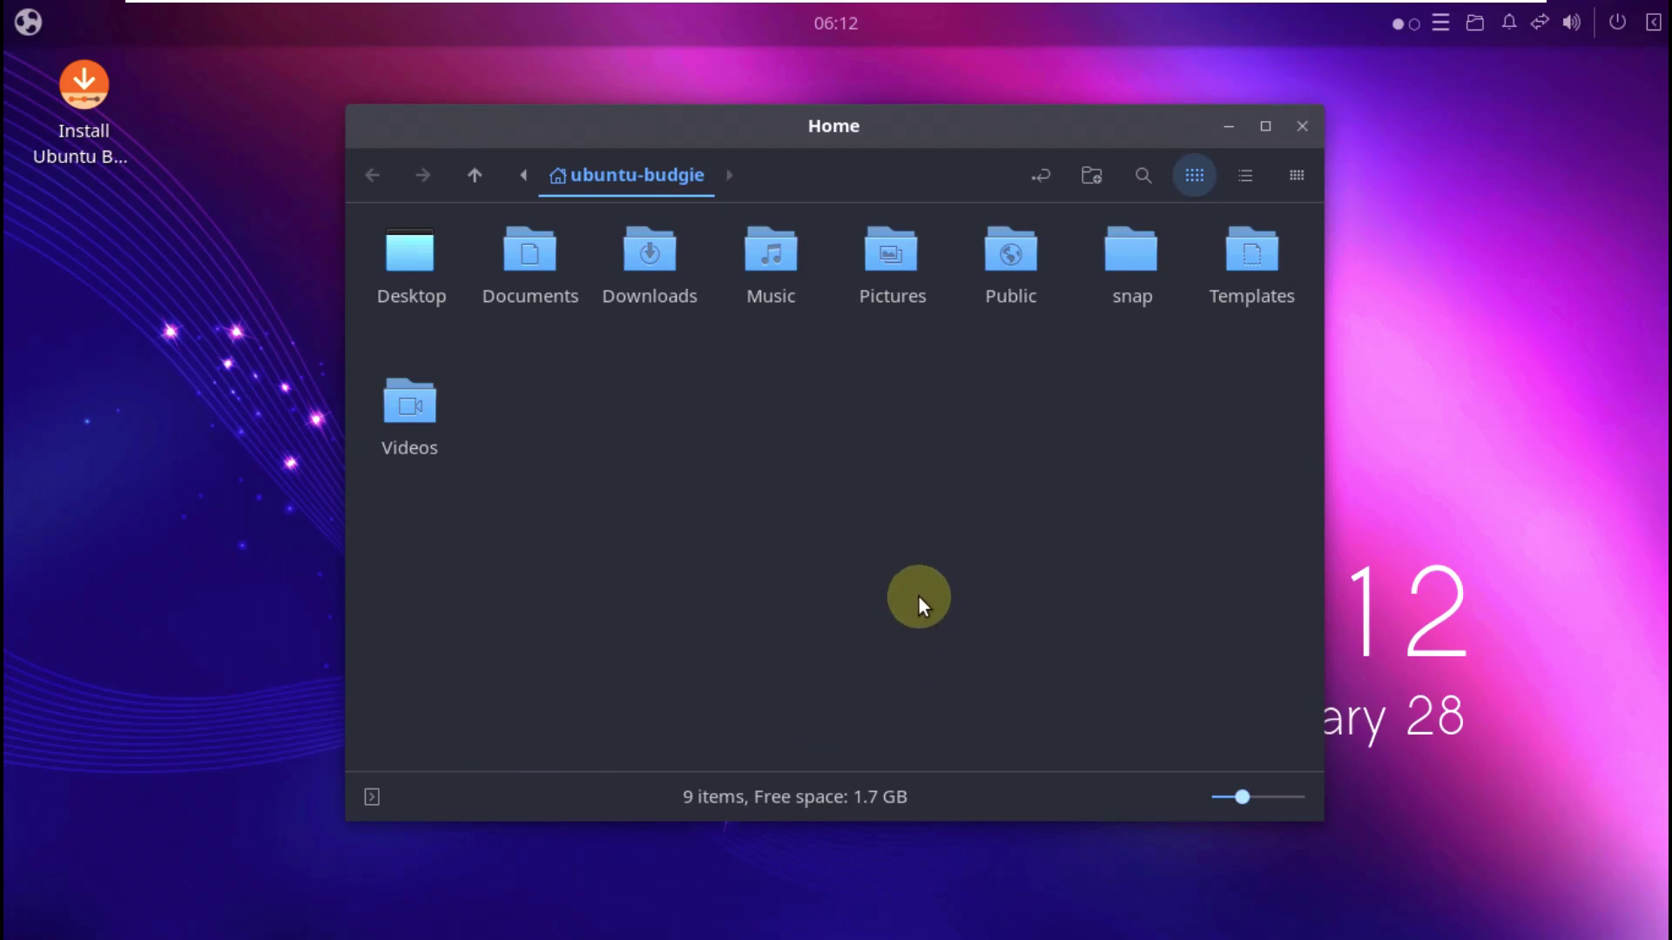
left_click(1256, 171)
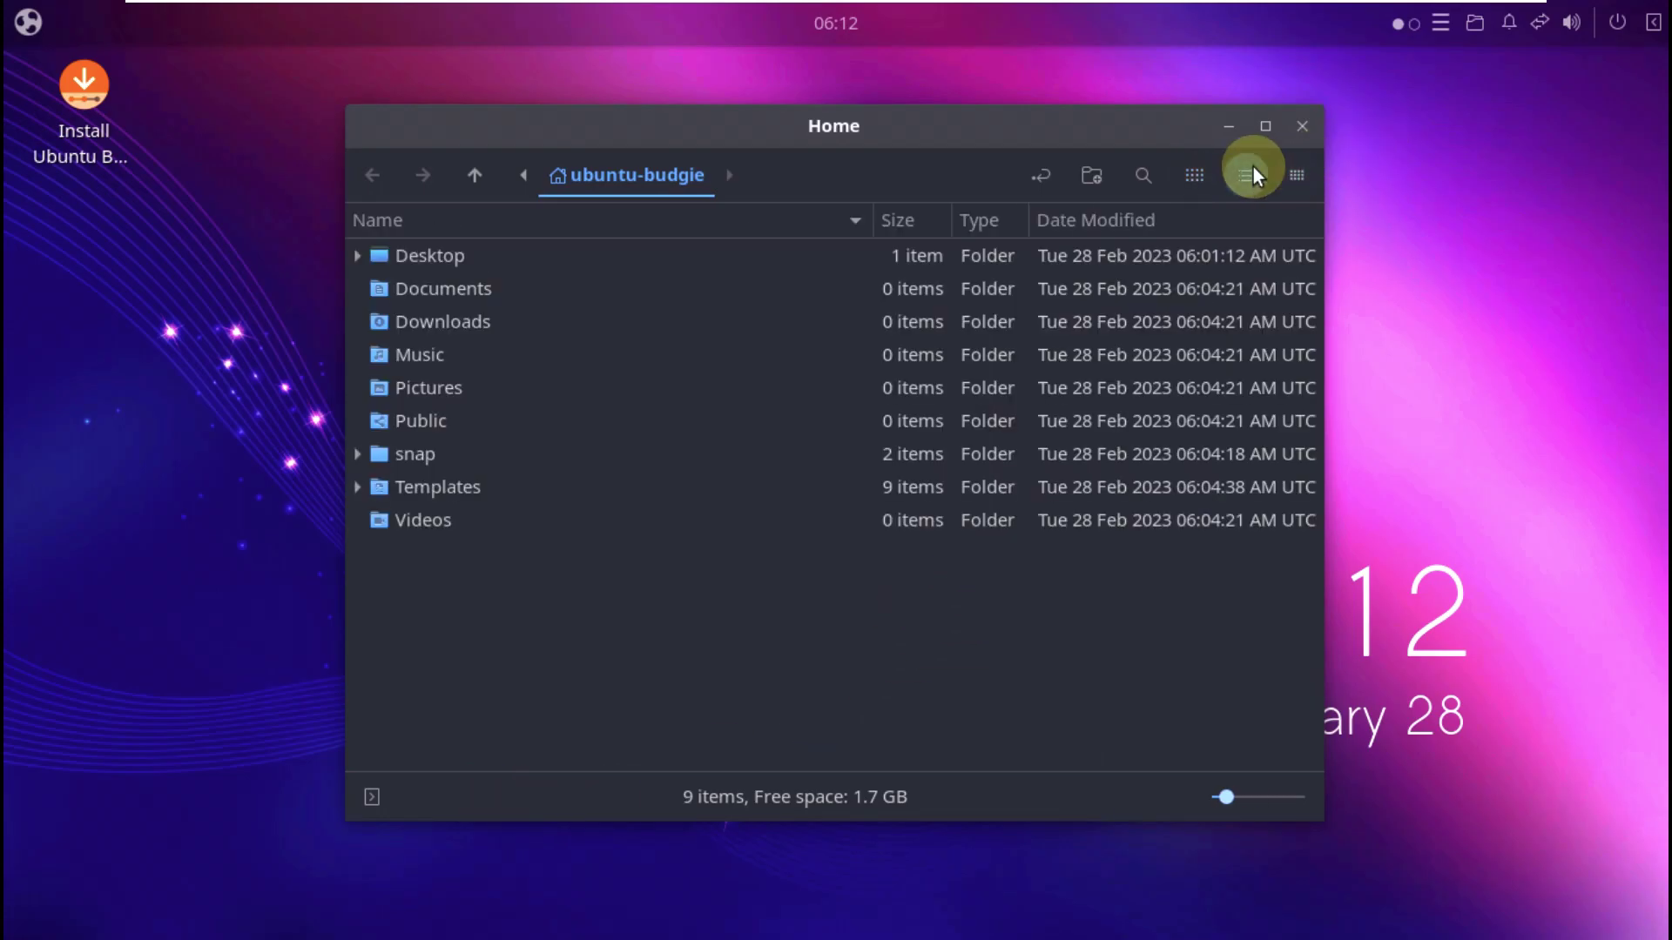
- View the file manager's About information and close both the dialog and the file manager window
key("alt")
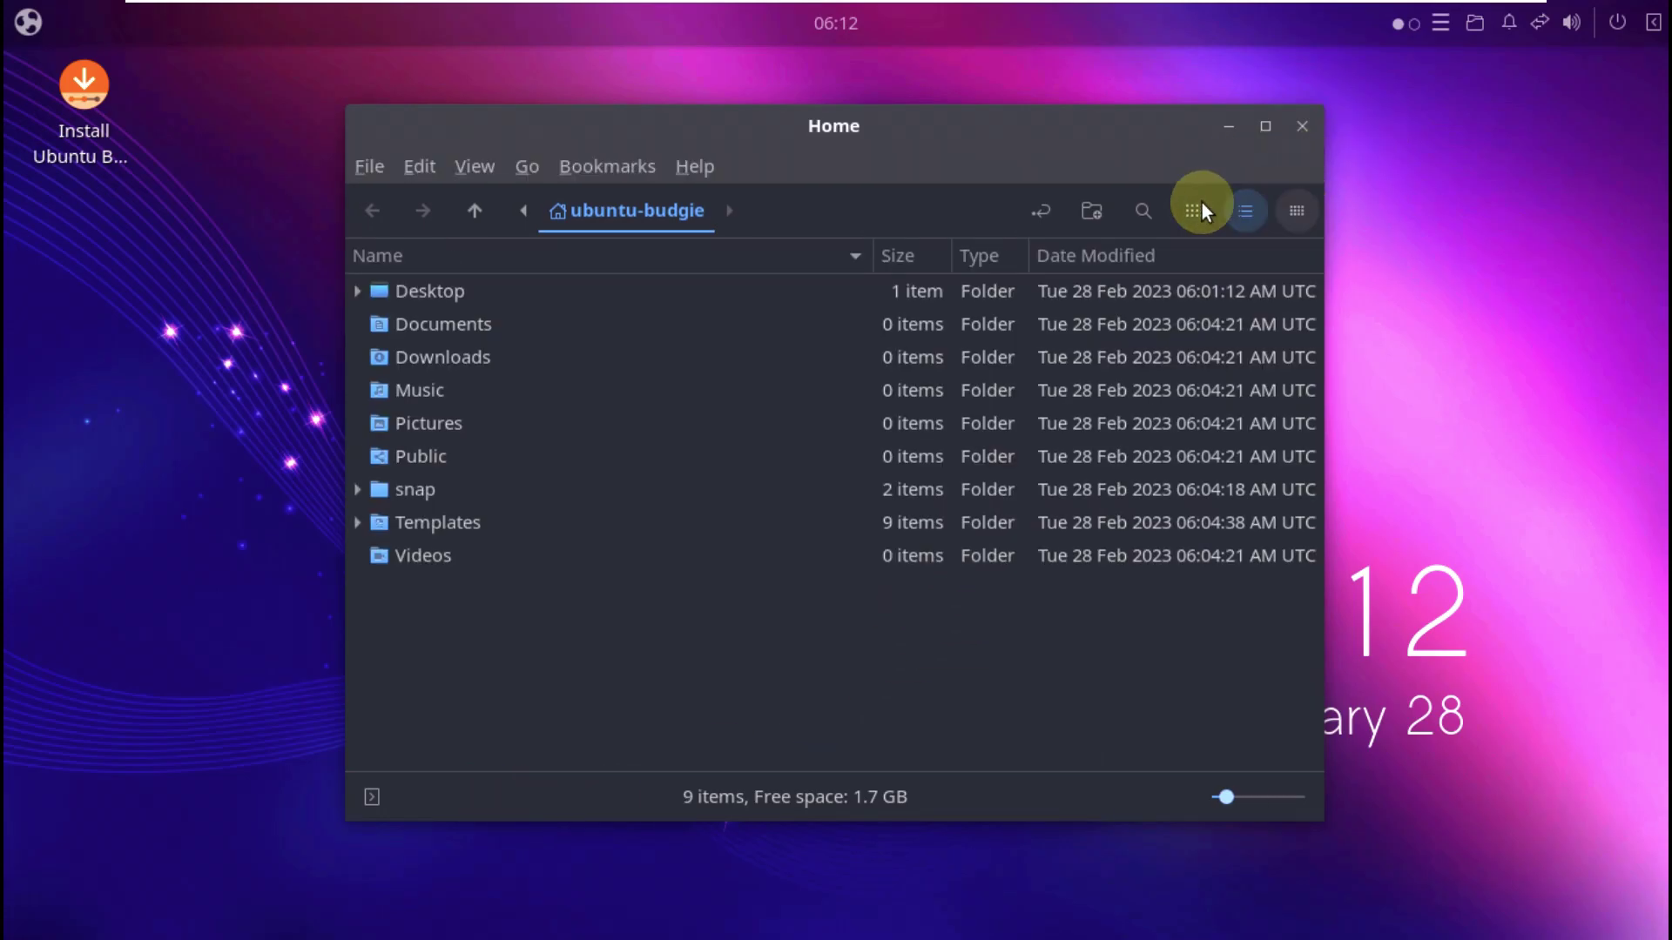
left_click(694, 166)
left_click(717, 277)
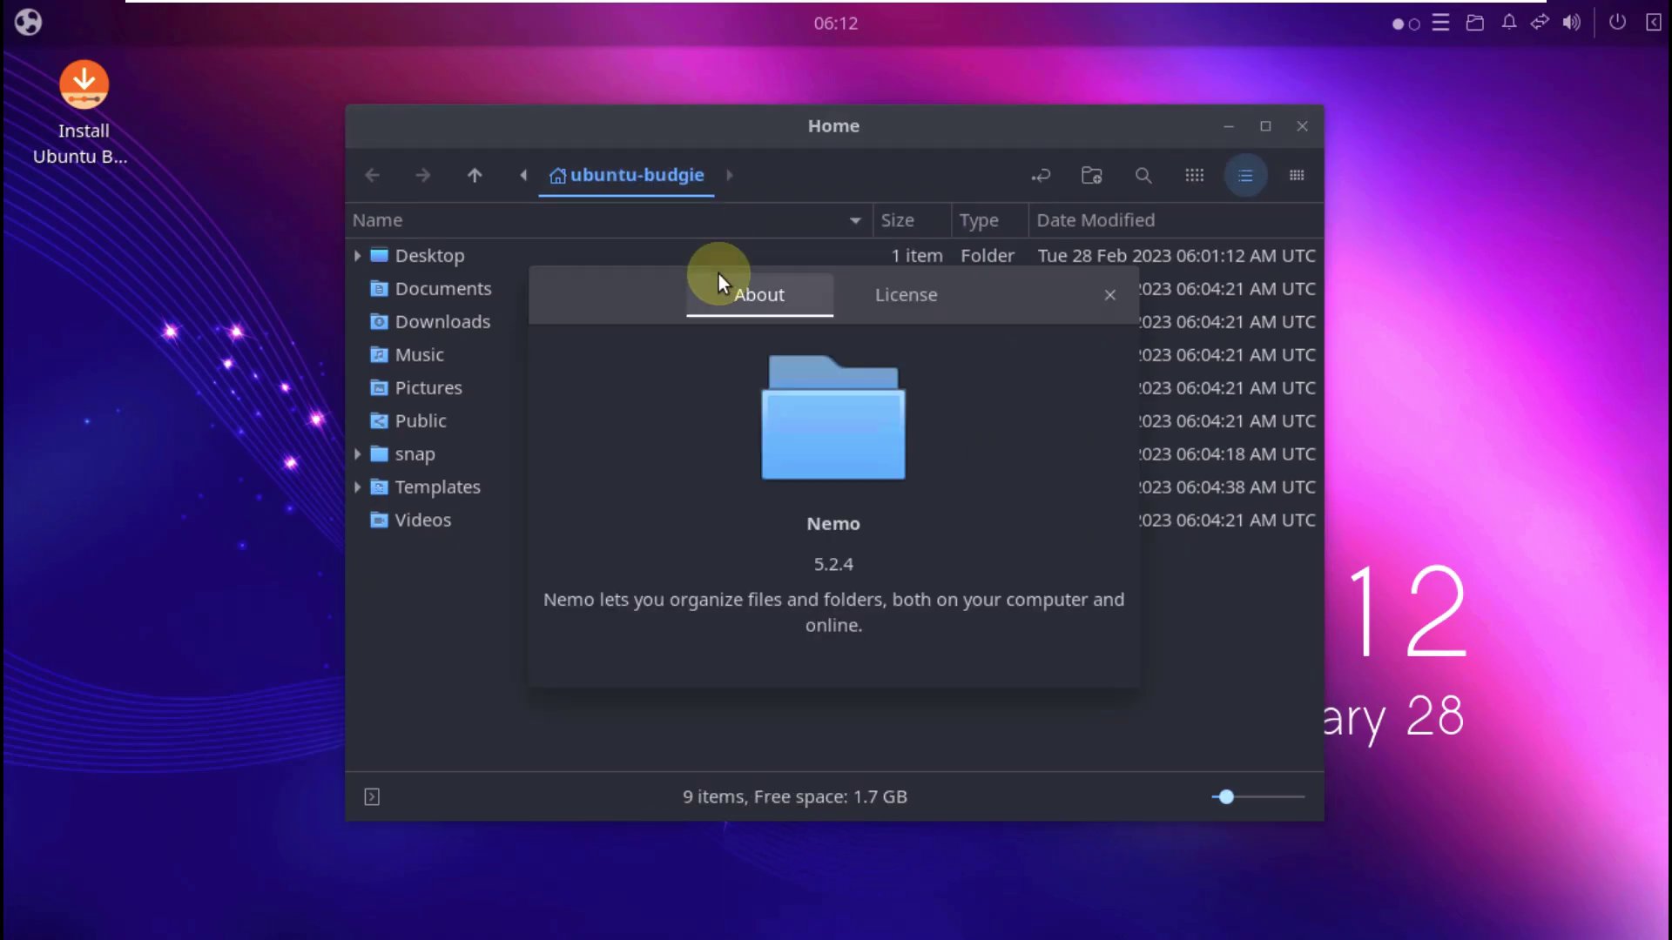
left_click(1109, 296)
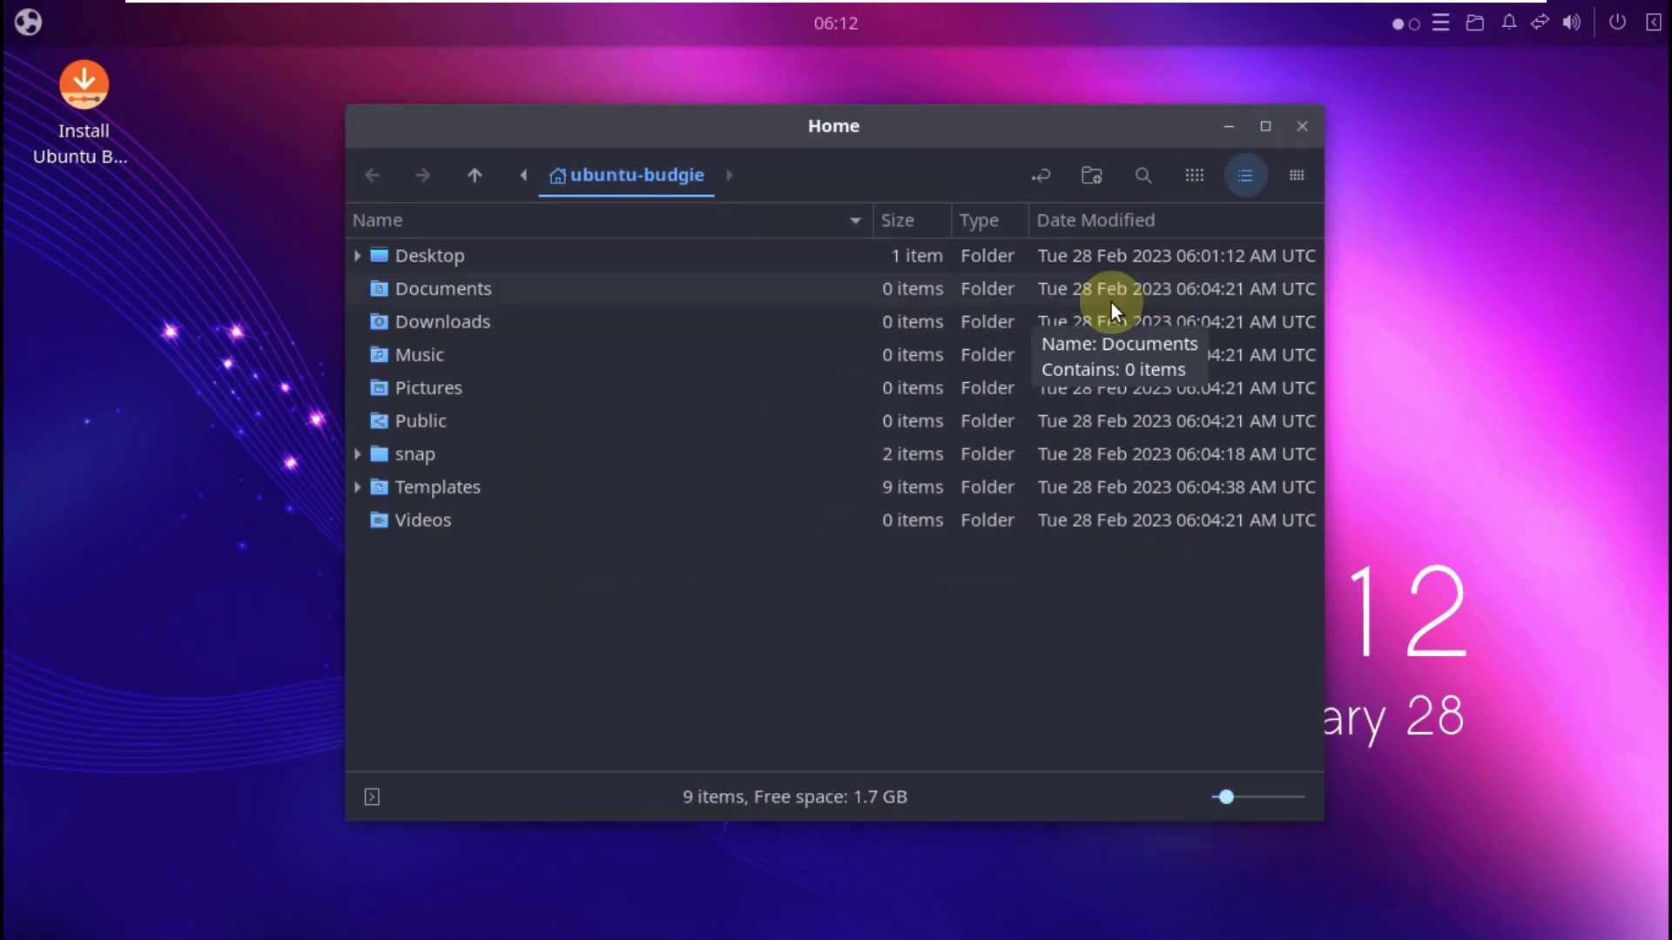
left_click(1302, 127)
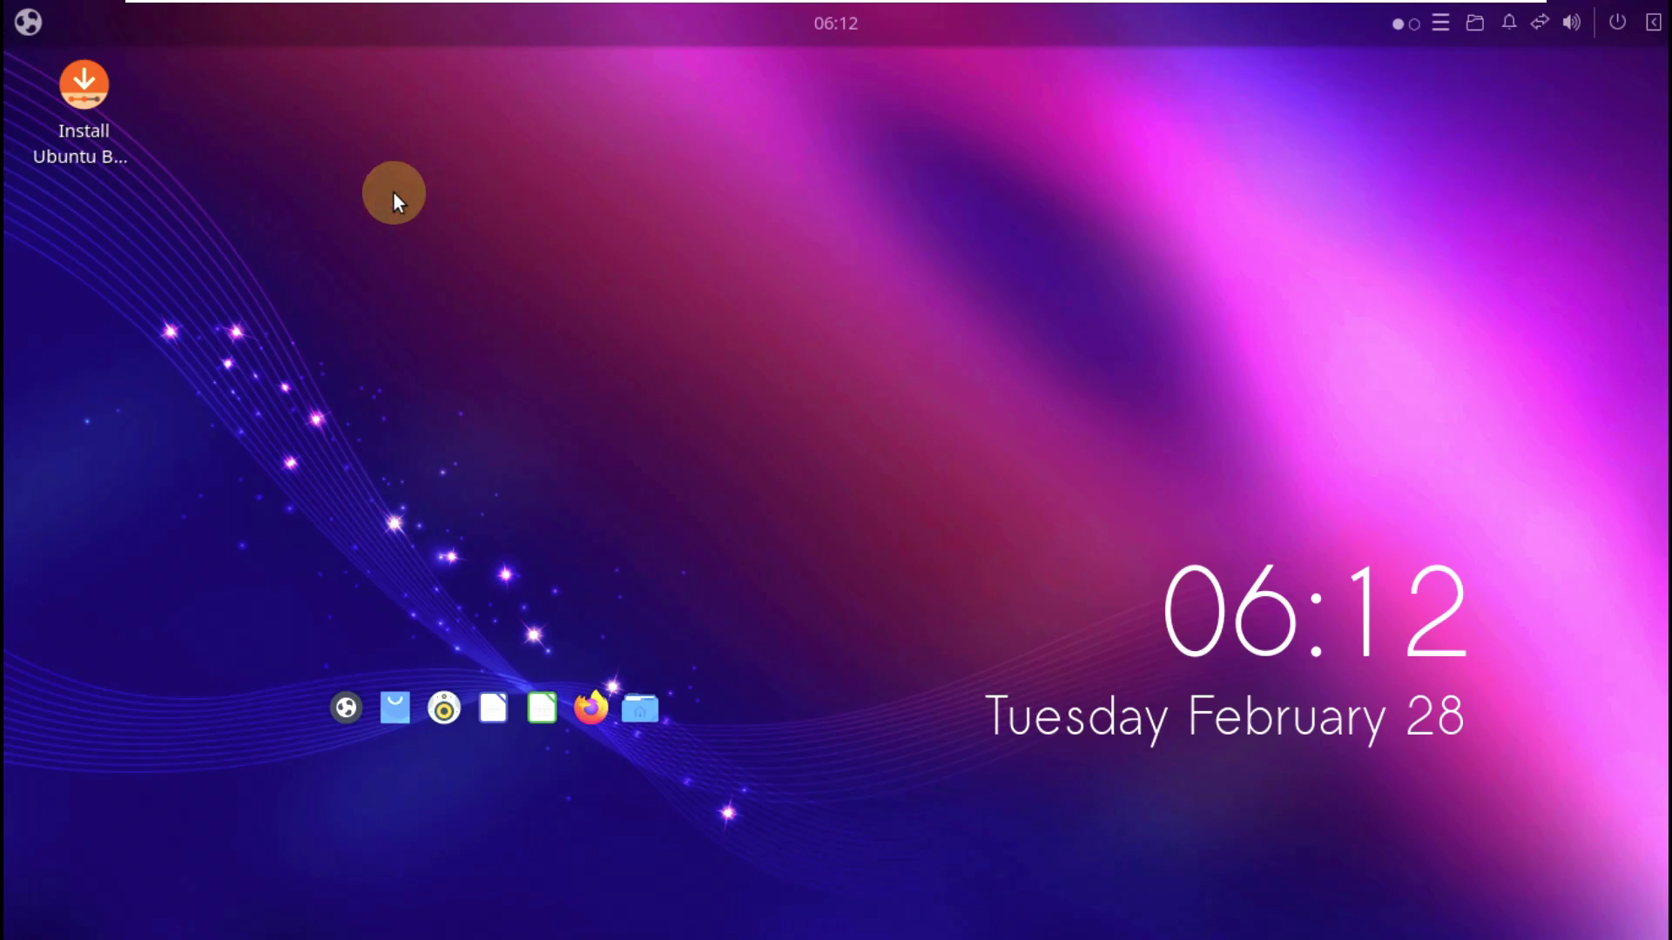
- Open Budgie Desktop Settings from the desktop and review the Desktop, Fonts, Raven, Windows and Top Panel pages
right_click(515, 279)
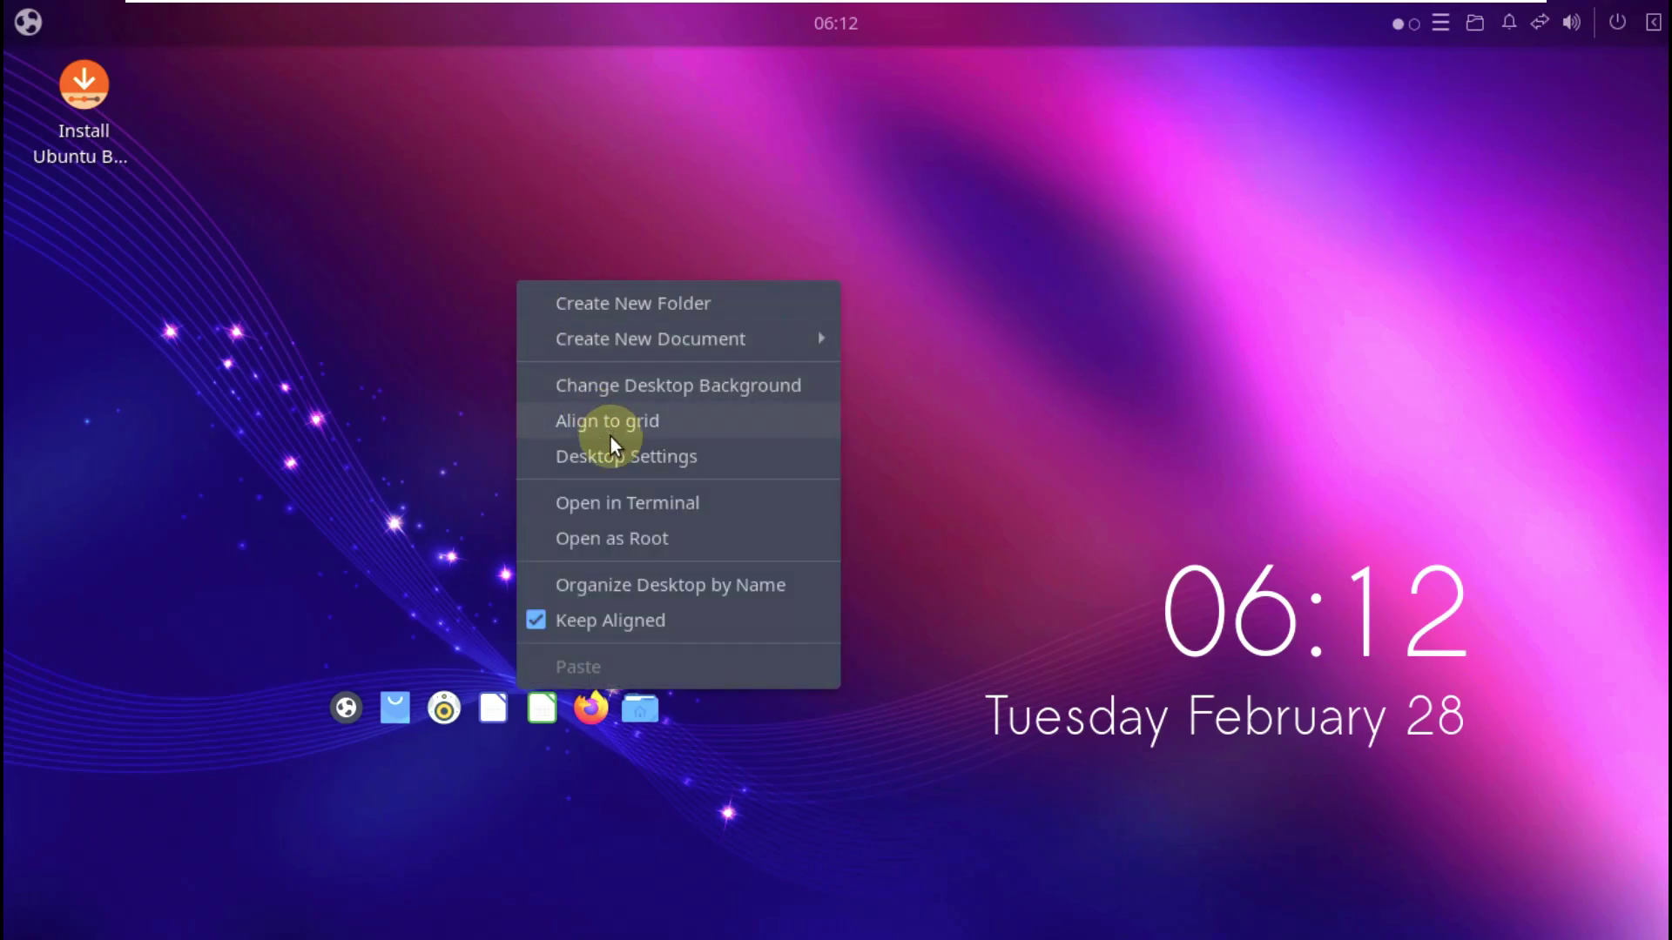
left_click(609, 450)
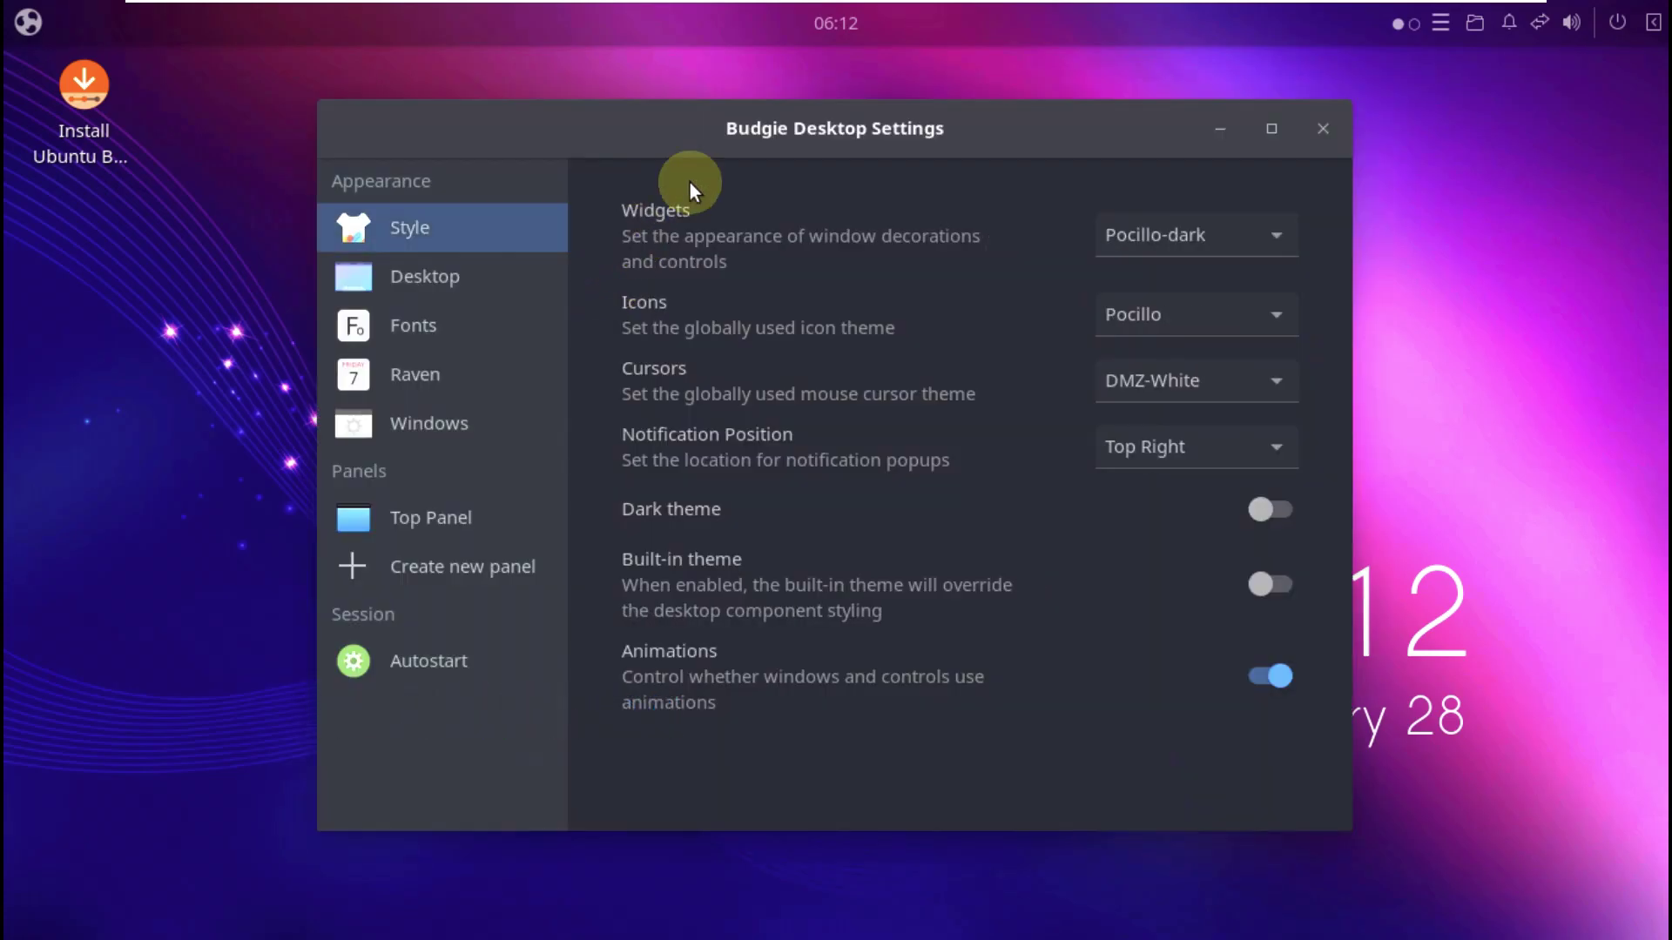
left_click(499, 290)
left_click(470, 340)
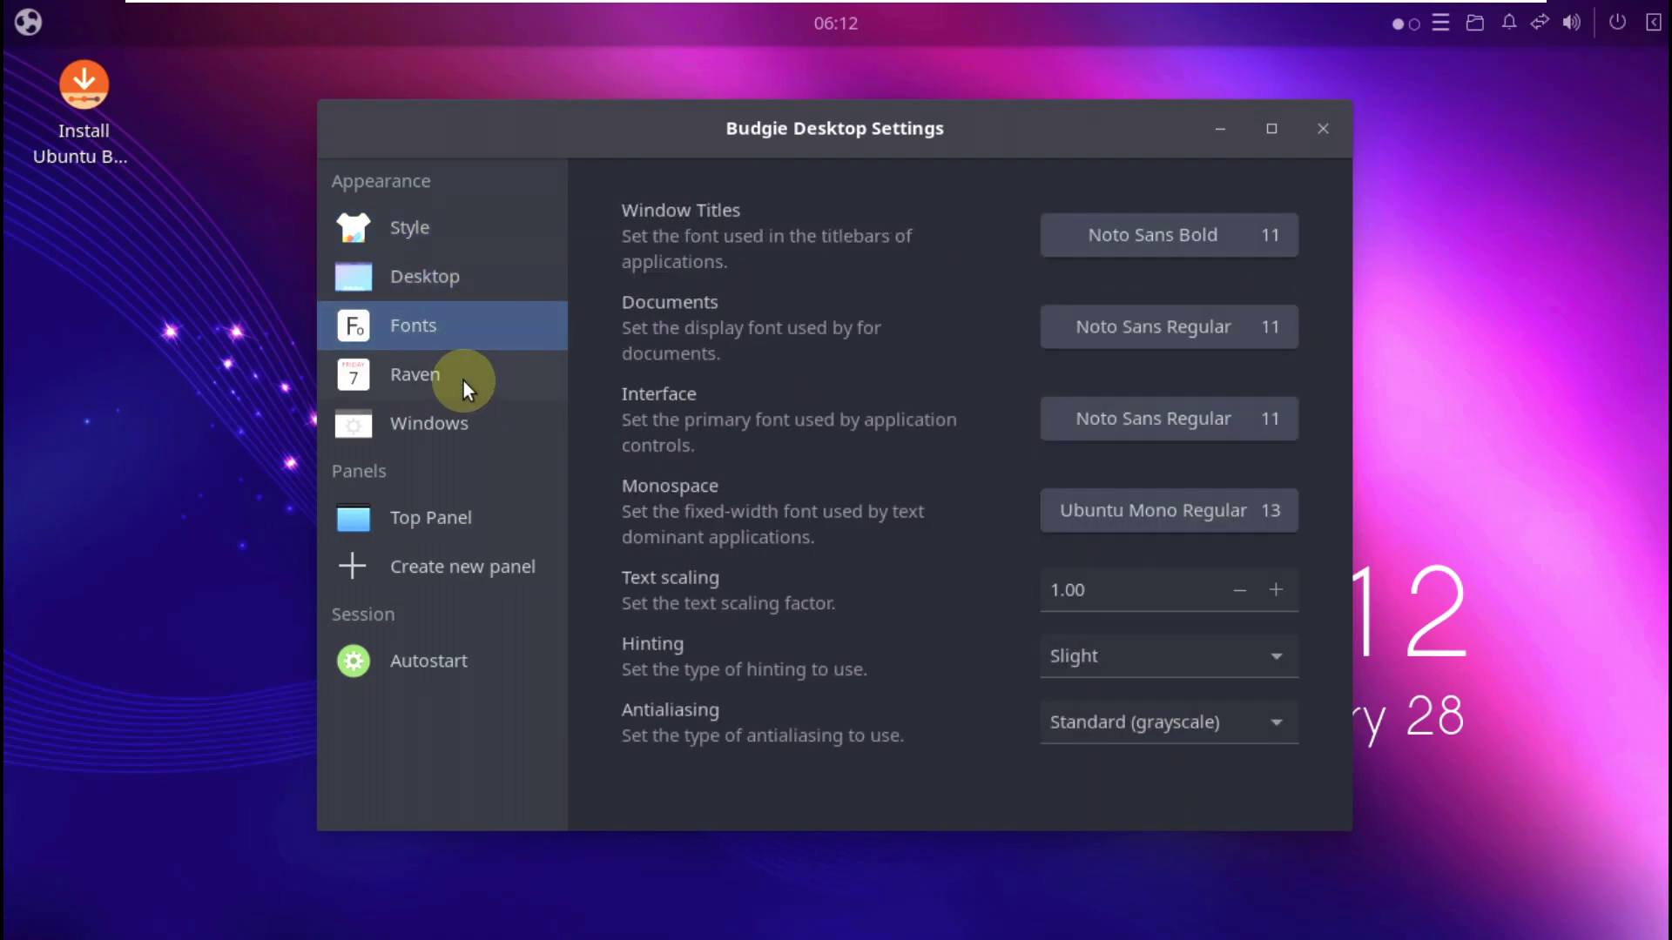
left_click(463, 381)
left_click(468, 418)
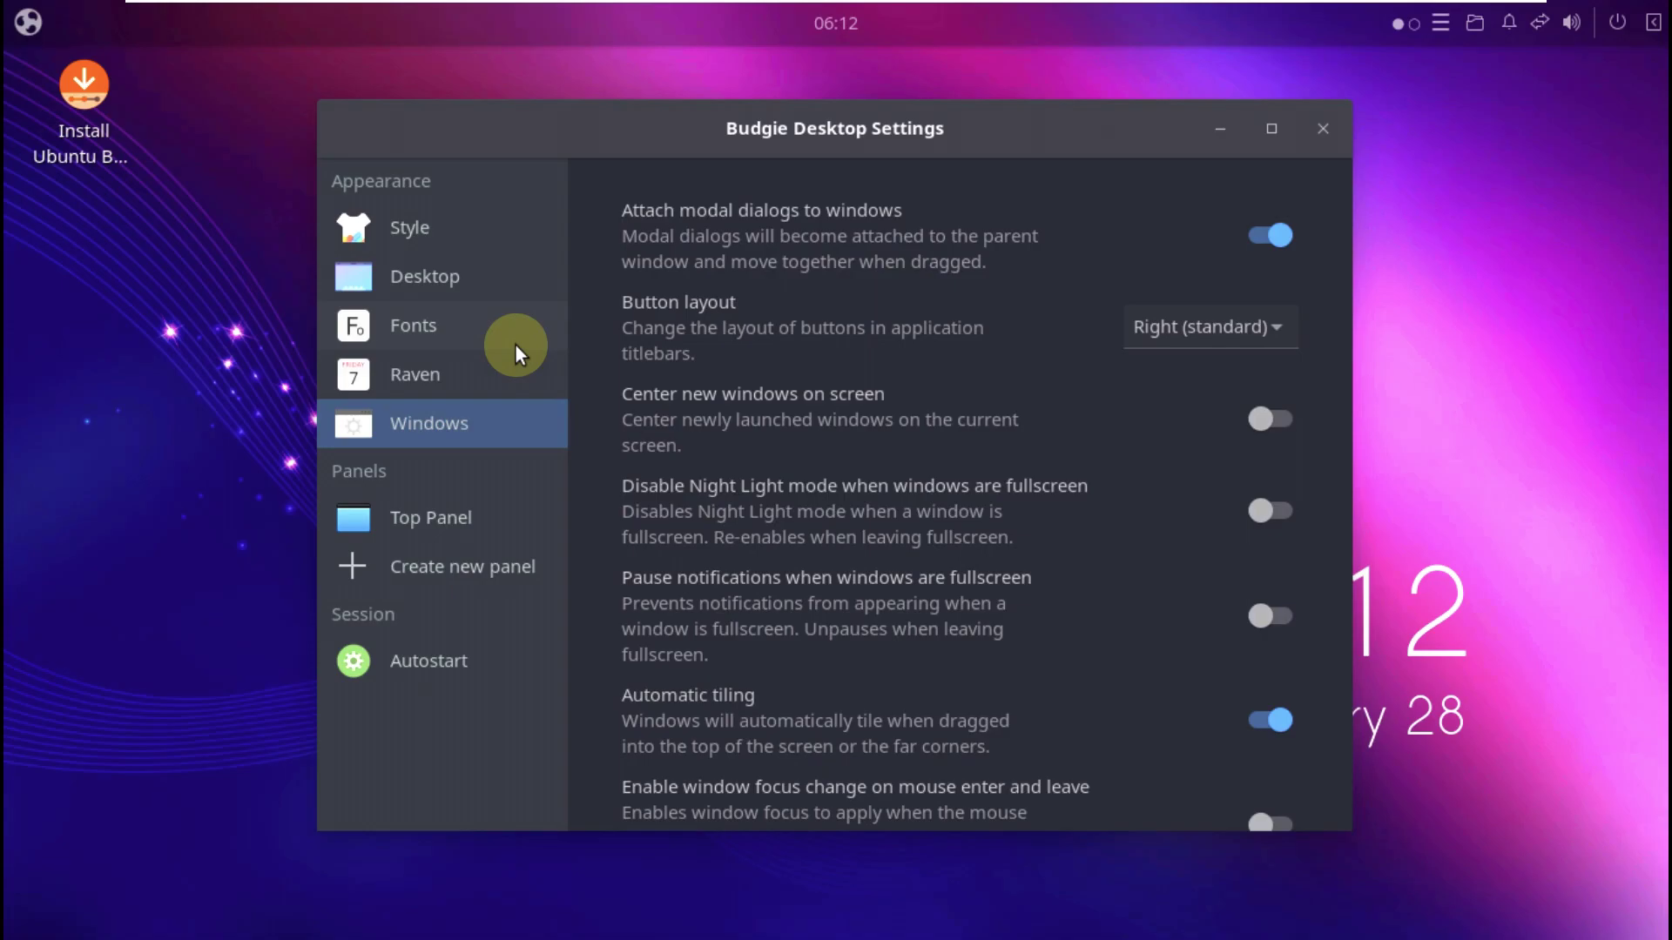
left_click(473, 520)
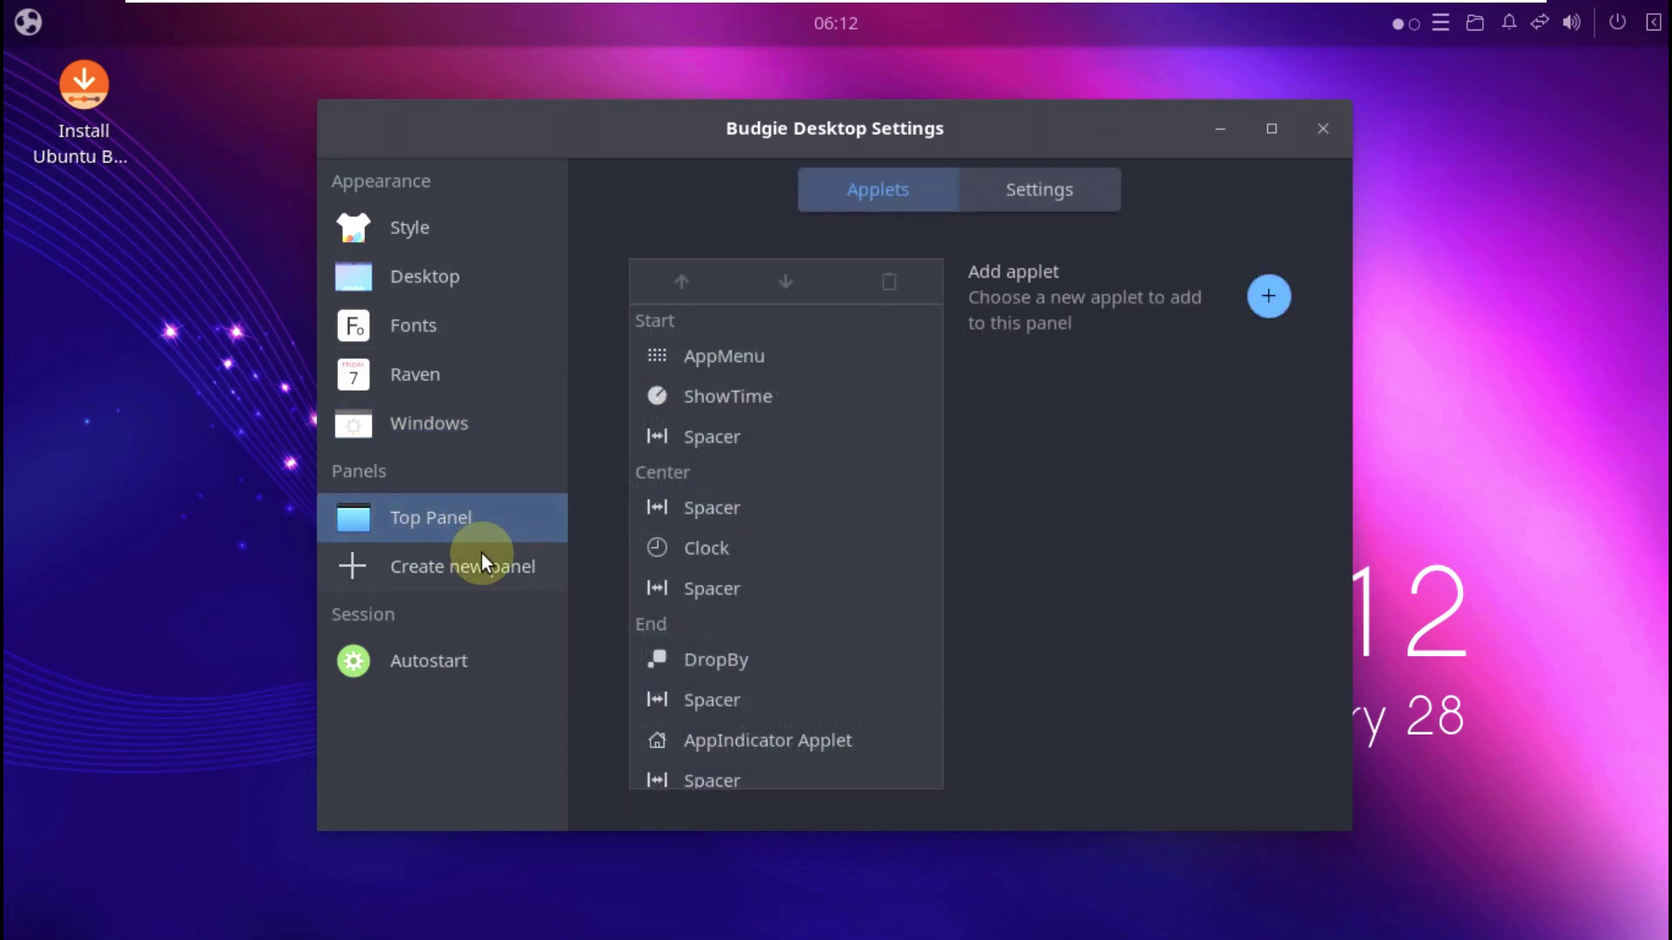
- Create a new bottom panel, remove it again with confirmation and close Budgie Desktop Settings
left_click(483, 554)
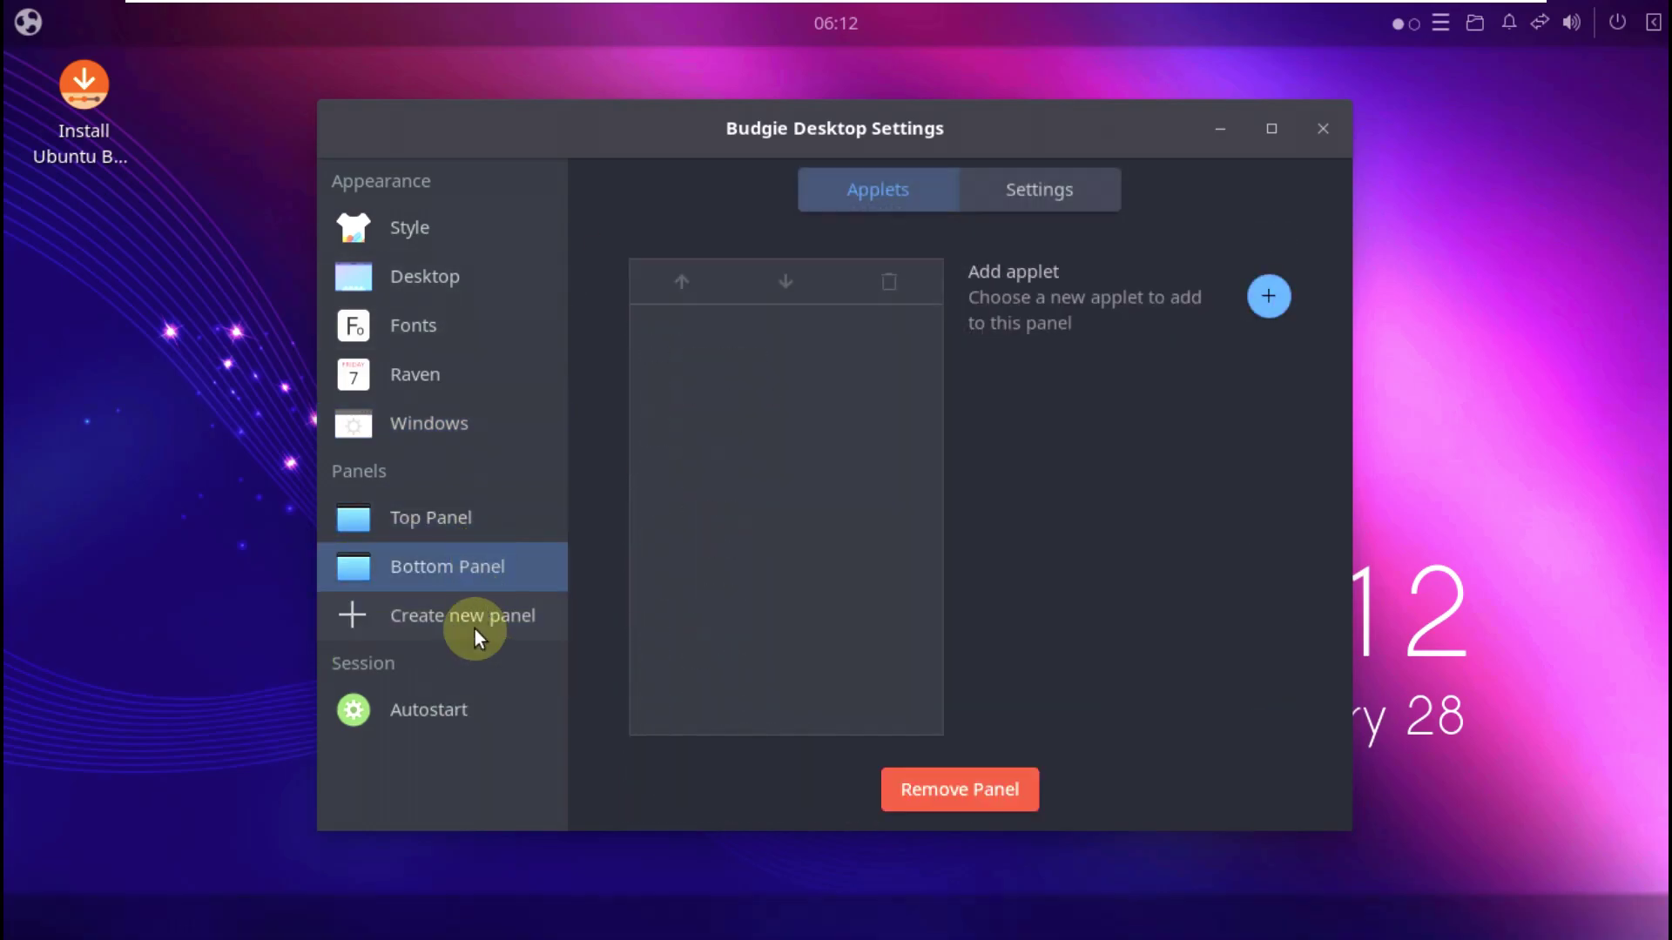
left_click(959, 788)
left_click(1073, 418)
left_click(1323, 129)
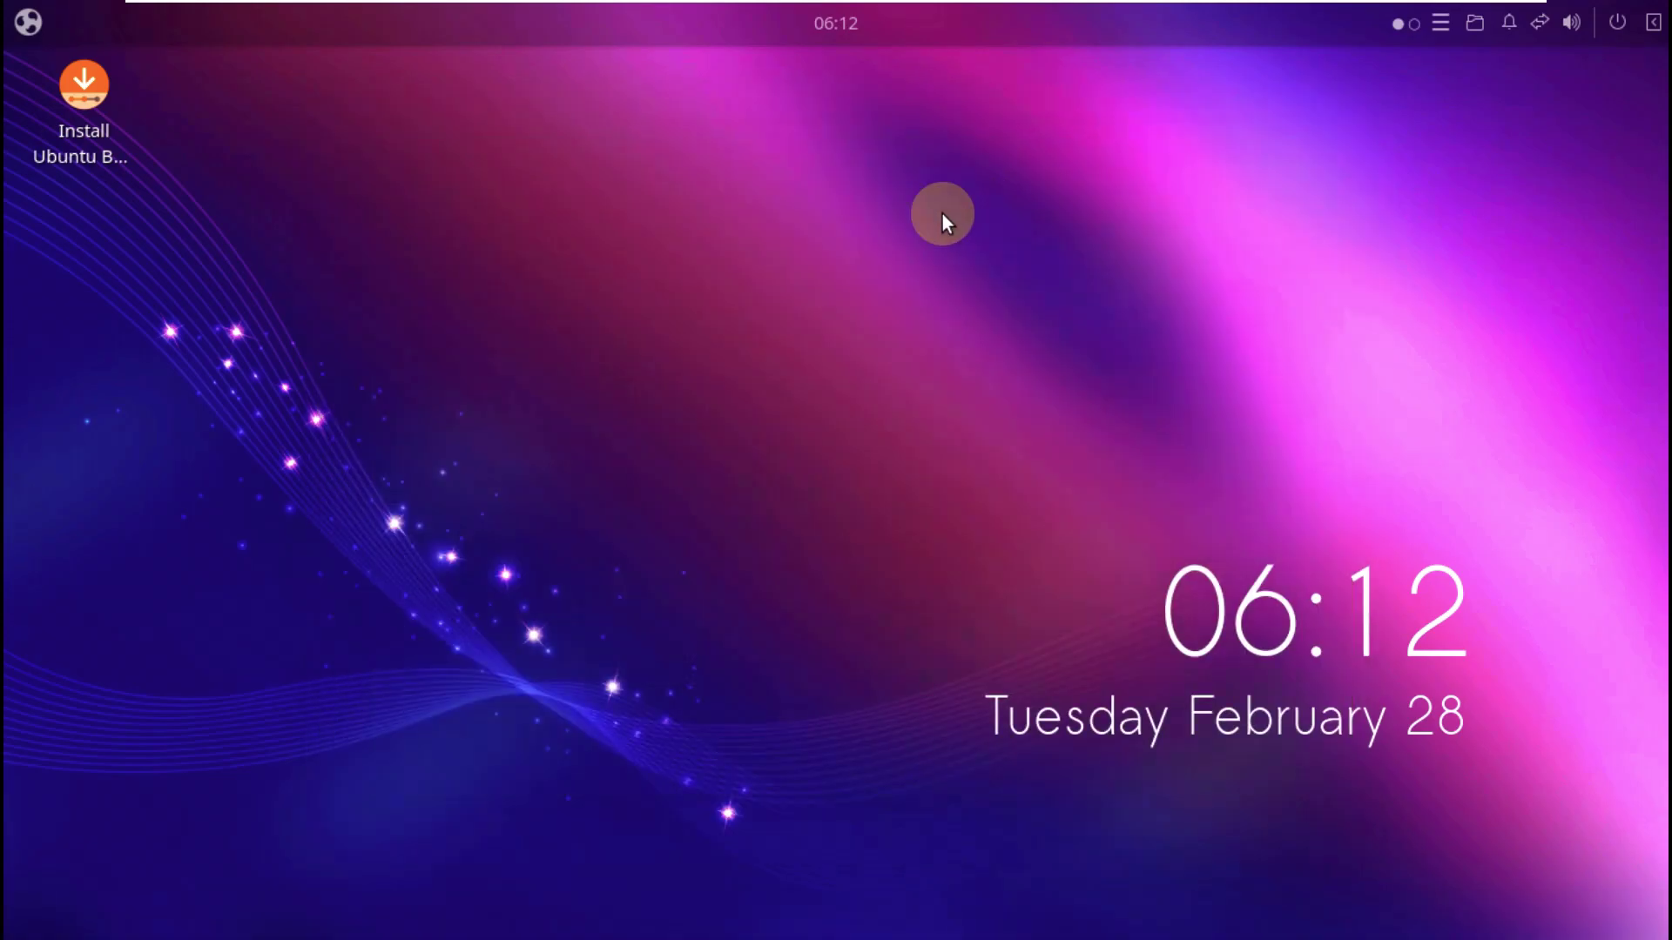
- Change the desktop background to the misty forest picture with the bench
right_click(558, 150)
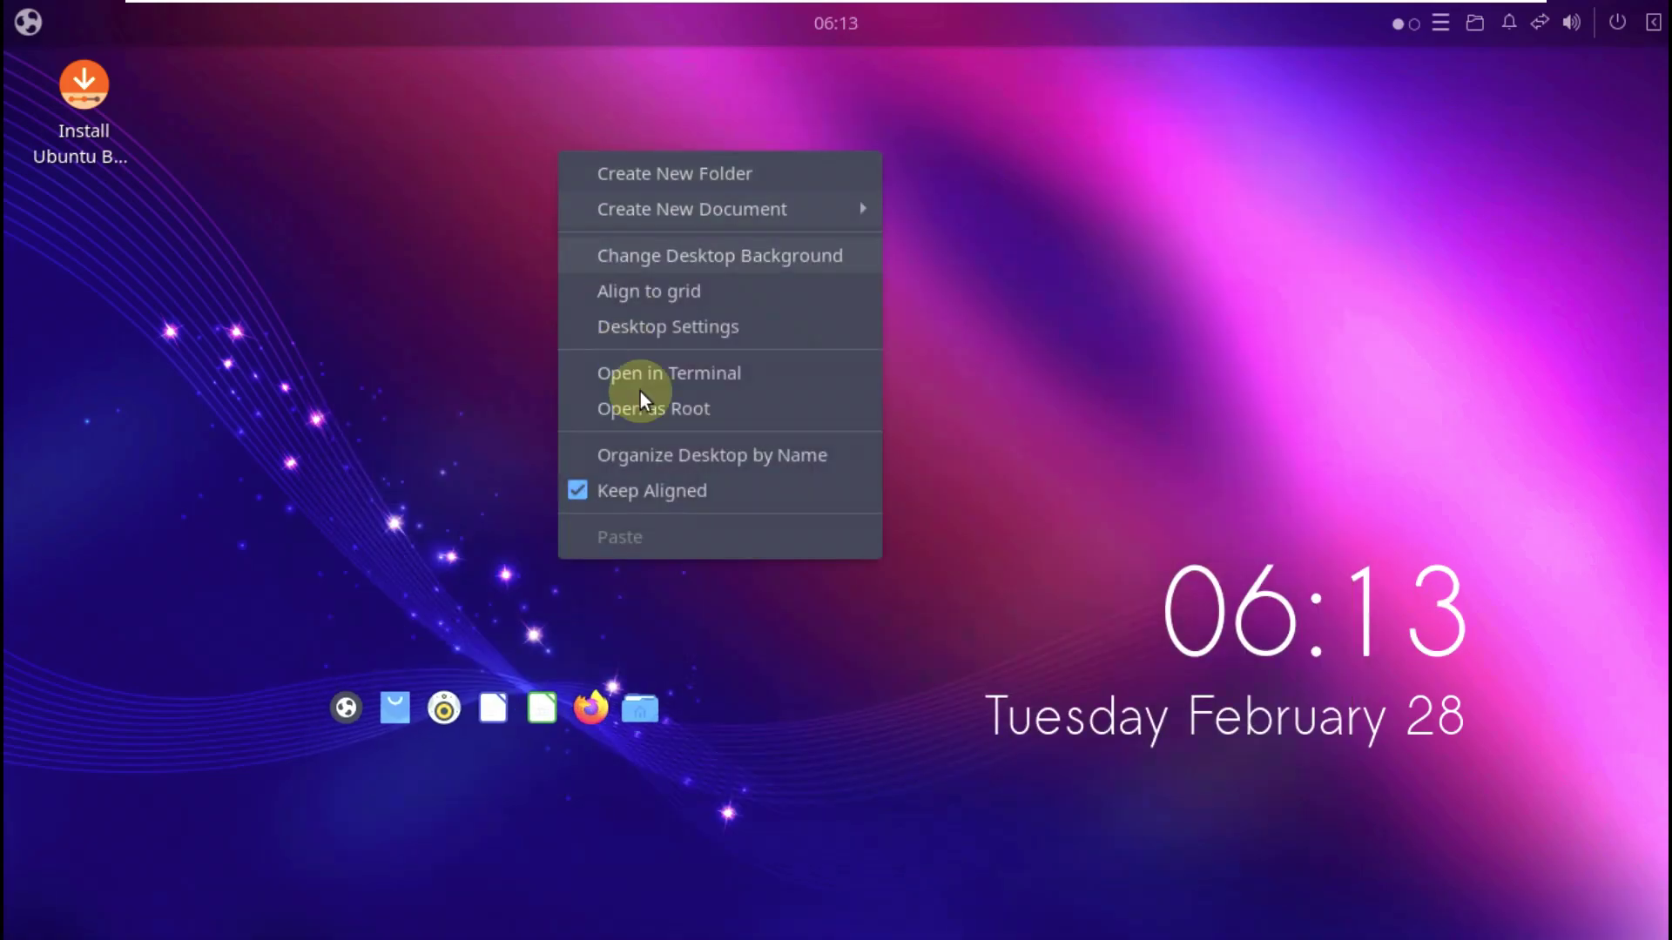
left_click(698, 259)
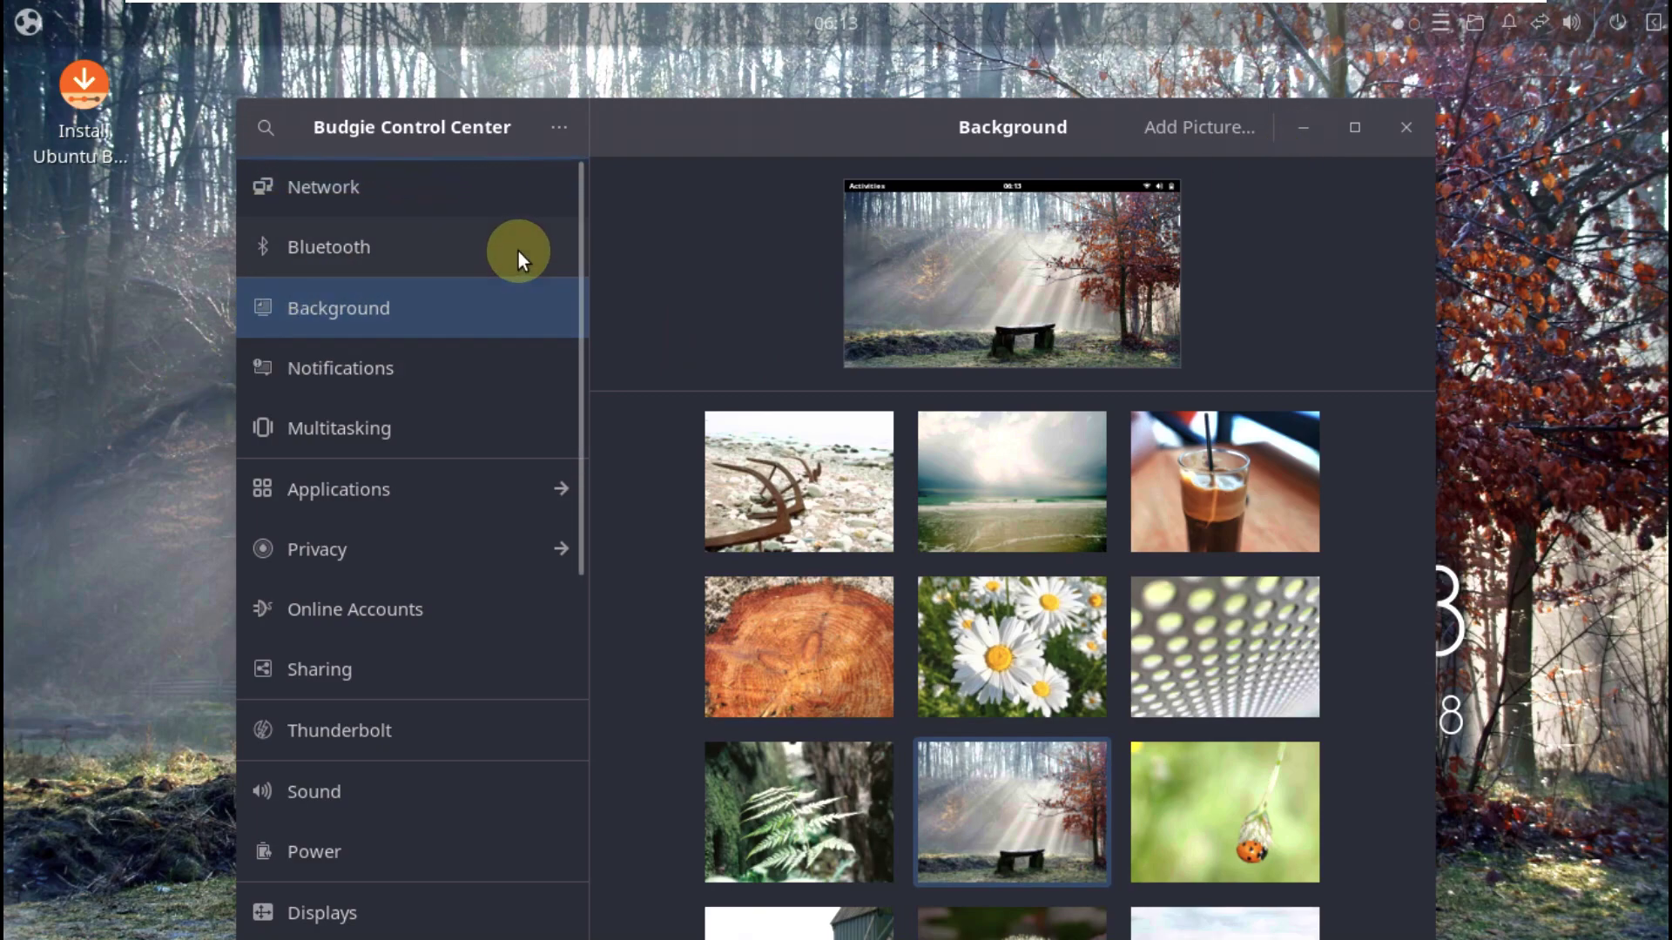
- View the system details on the About page of Budgie Control Center and look over the settings categories
scroll(518, 252, "down", 10)
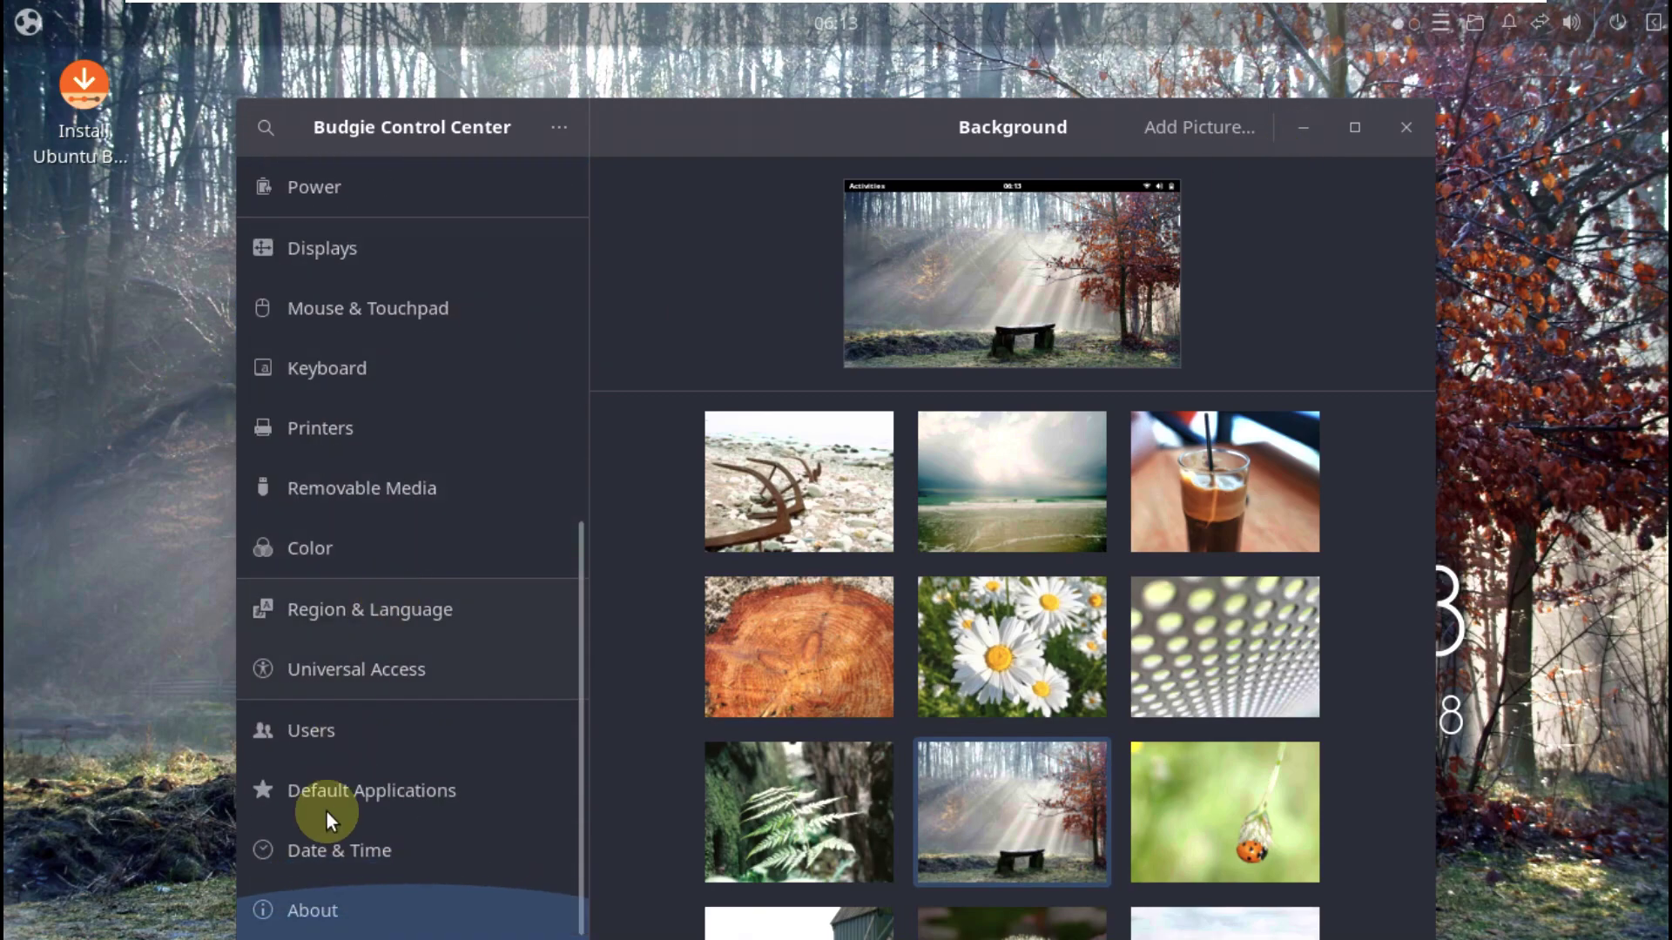
left_click(383, 911)
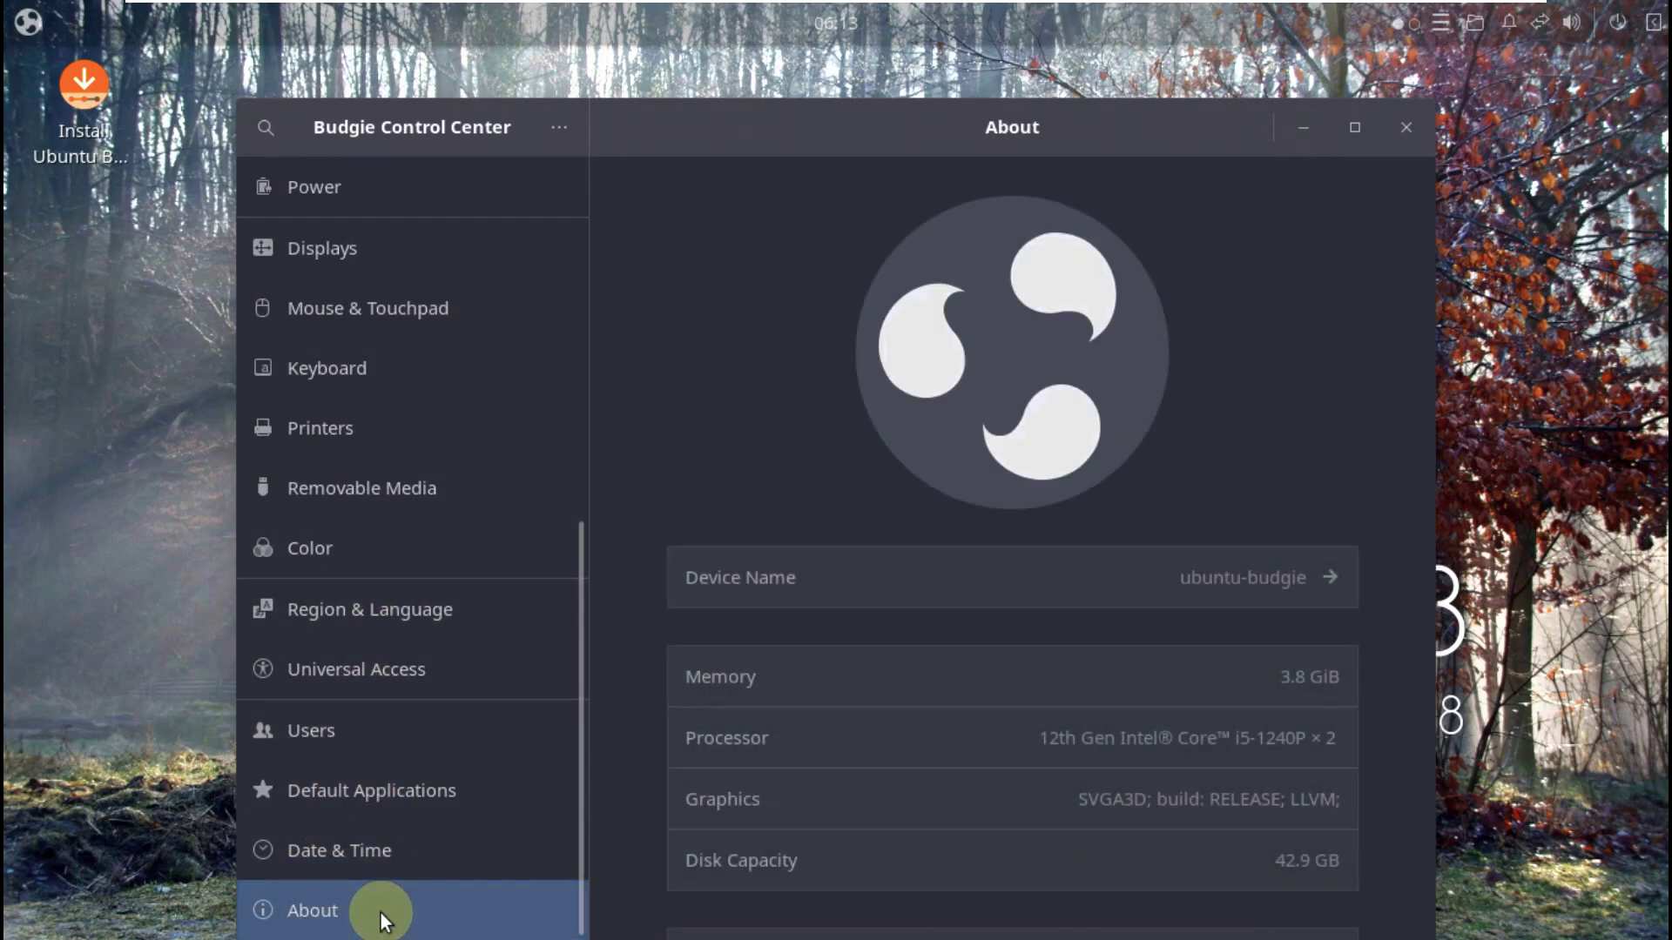
scroll(420, 669, "up", 5)
scroll(420, 669, "up", 3)
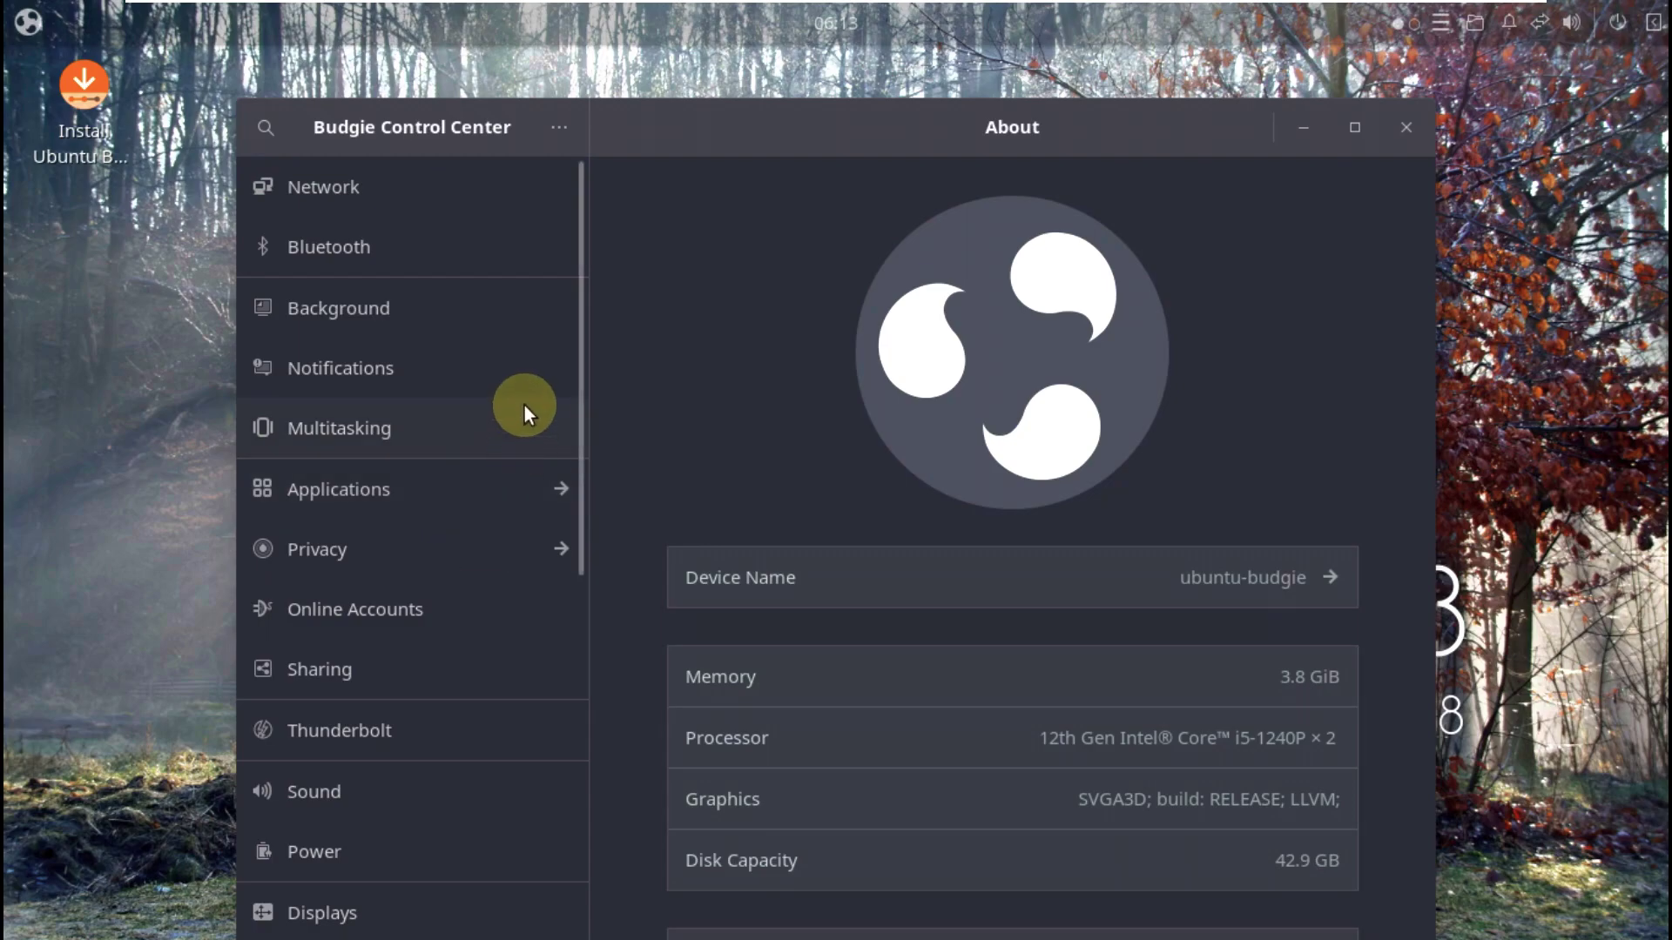
- Review the Privacy, Network and Background pages and the remaining settings categories, and close Budgie Control Center
left_click(430, 547)
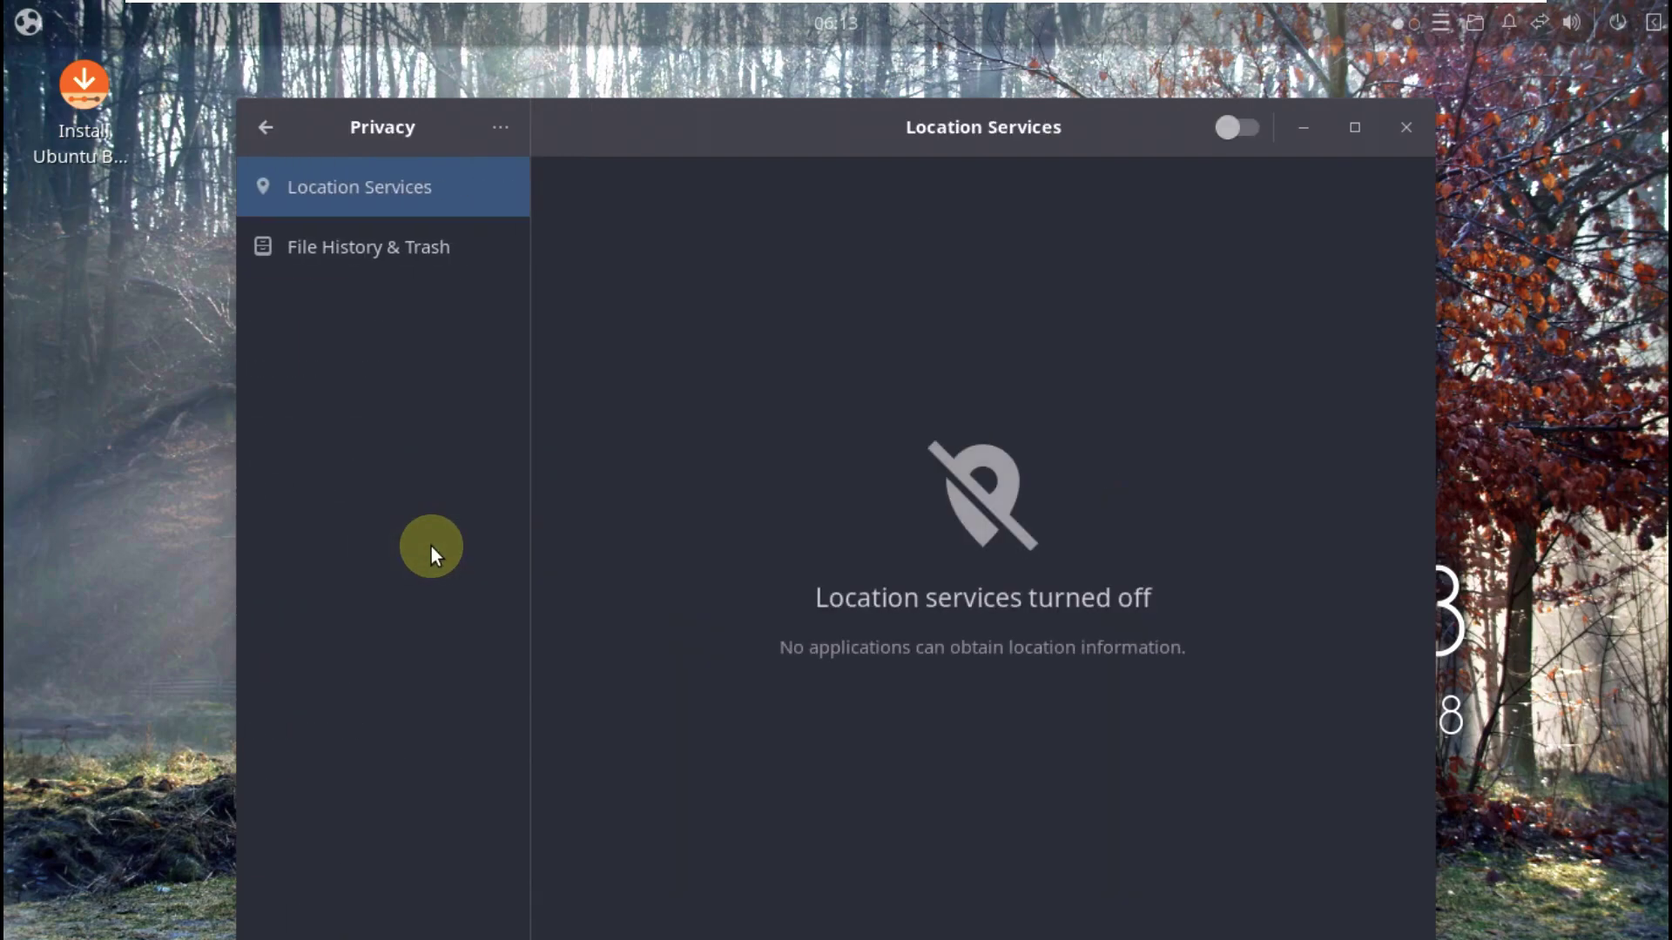
left_click(343, 247)
left_click(264, 128)
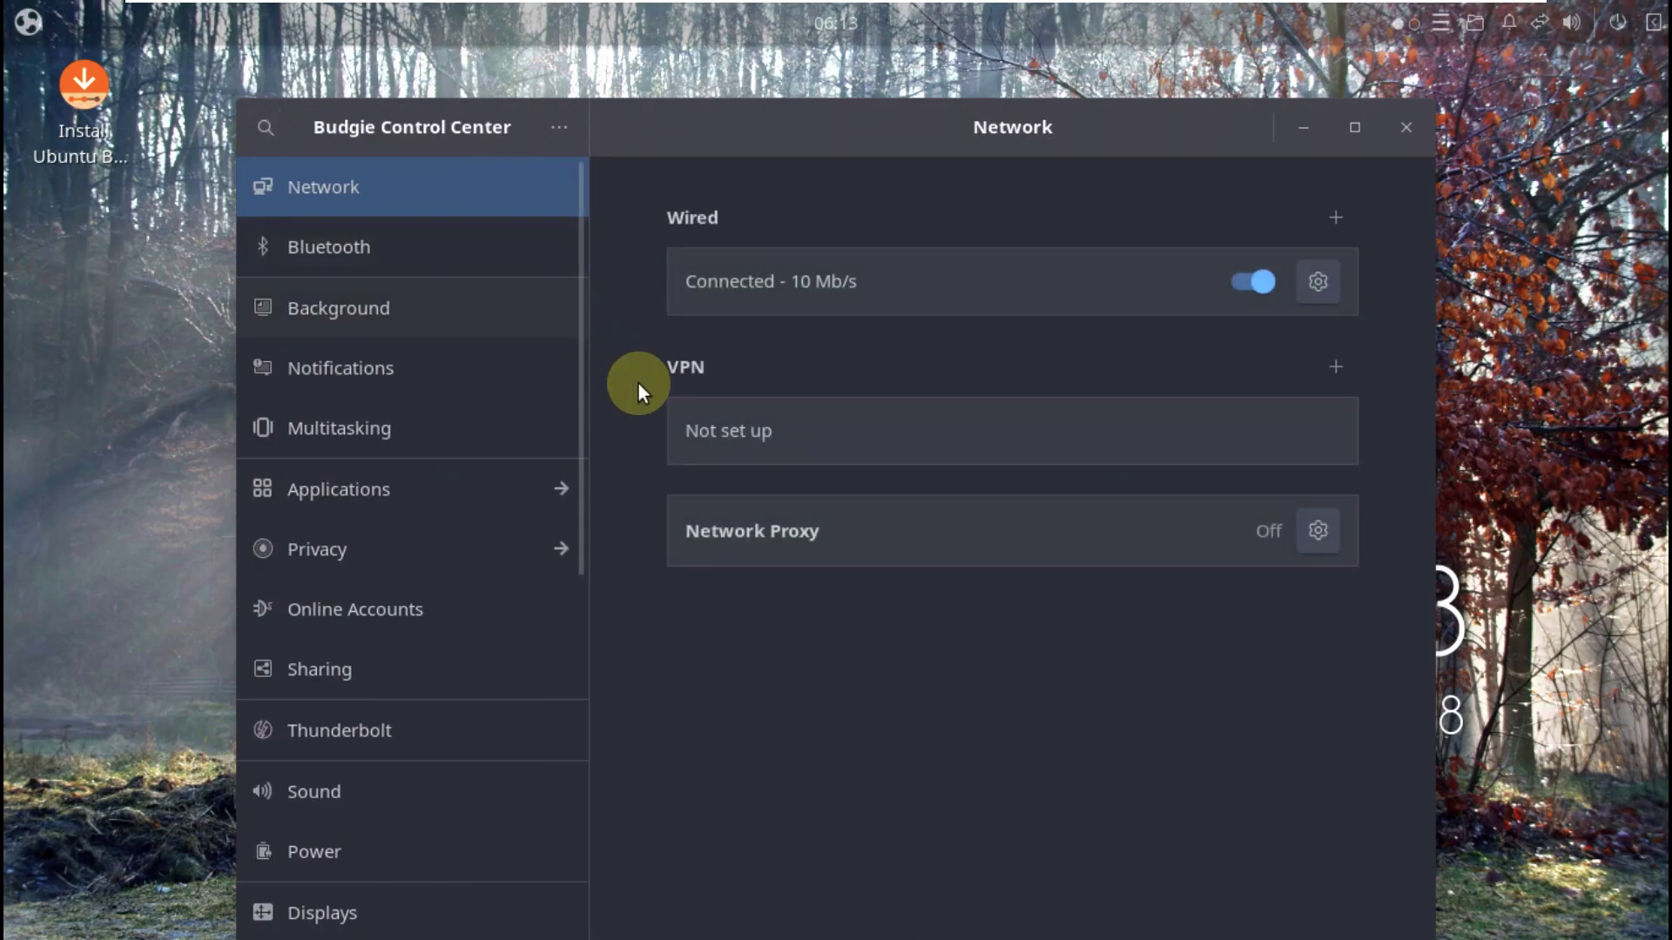
left_click(319, 331)
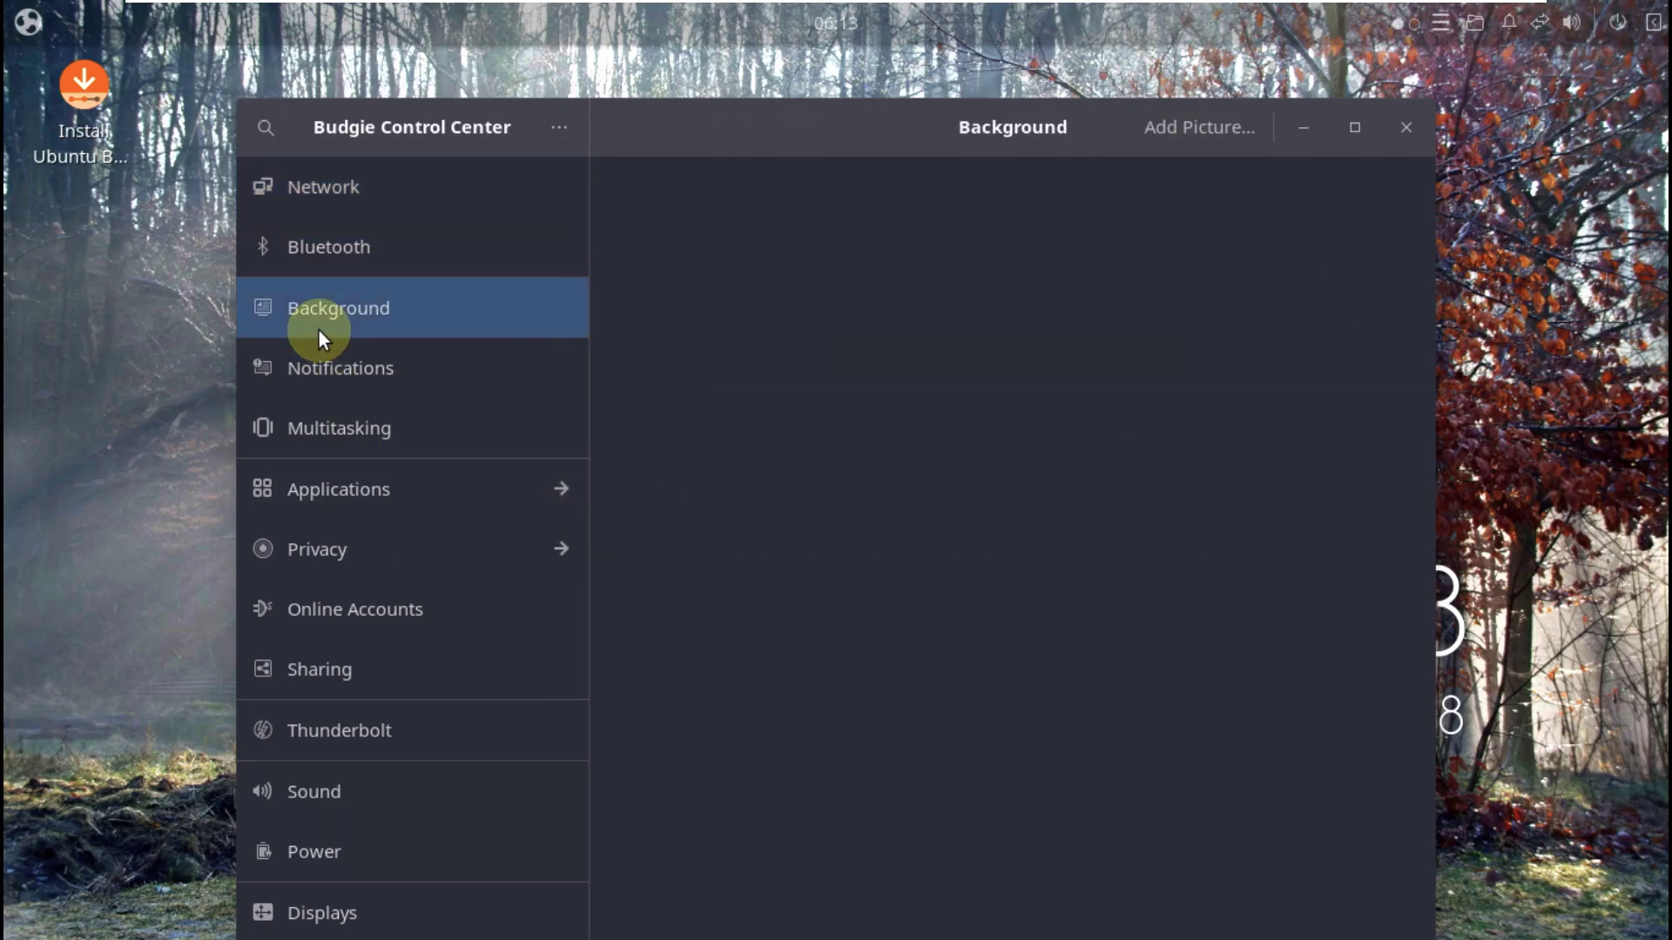
scroll(319, 493, "down", 10)
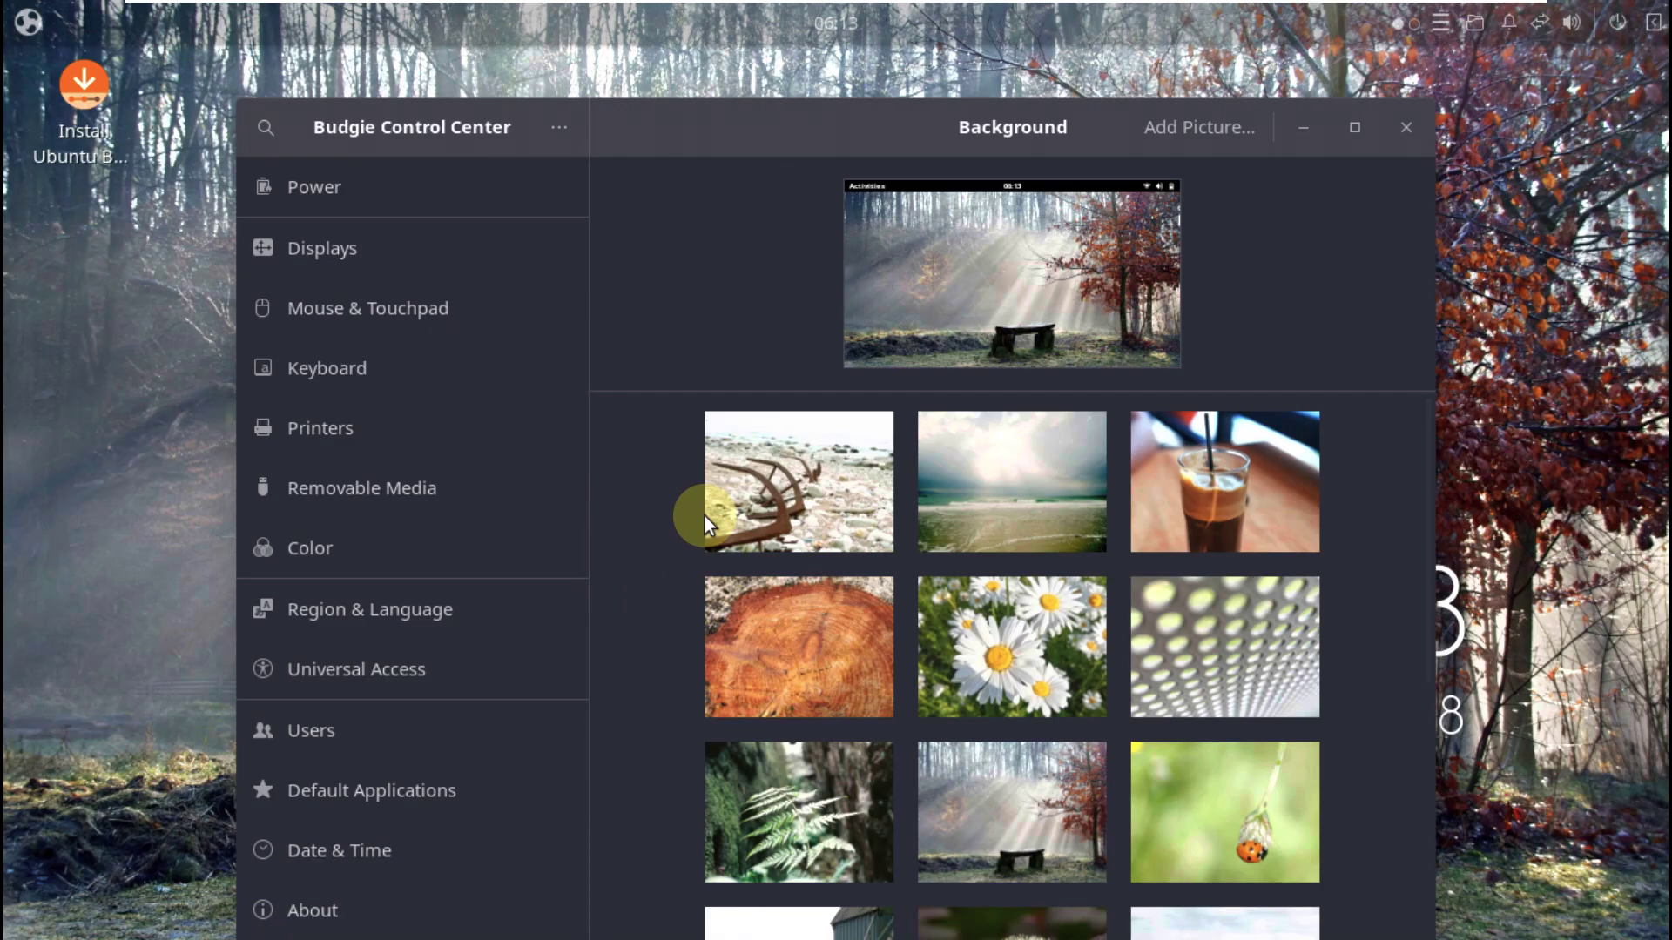
left_click(1405, 142)
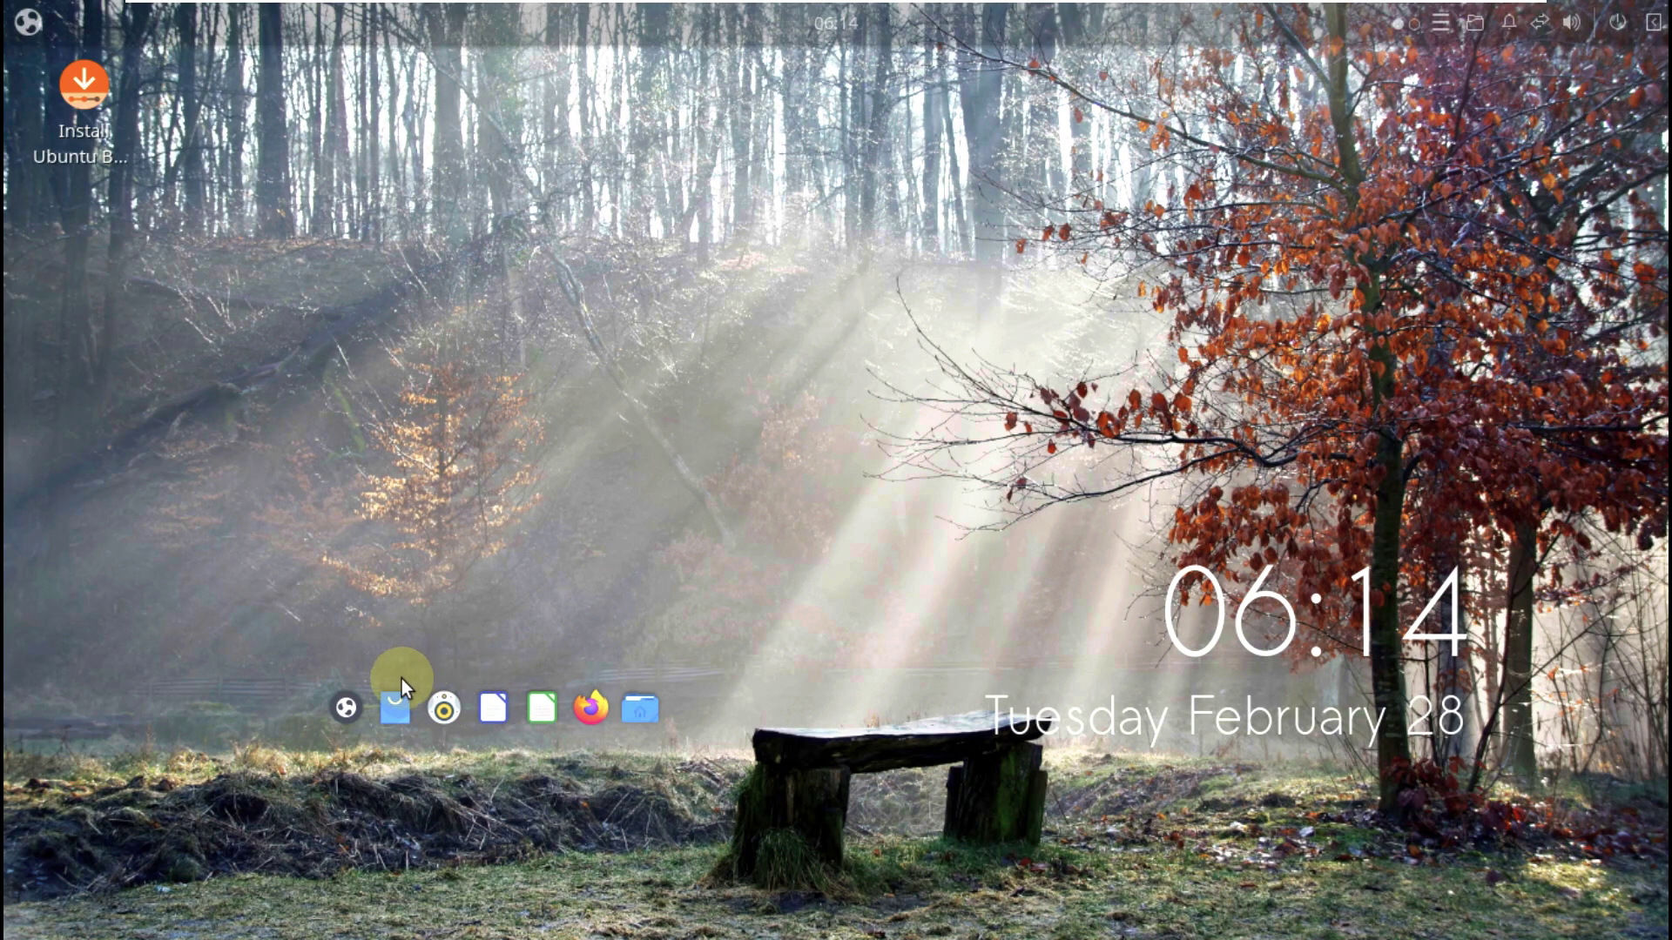
- Open Budgie Welcome to see its main menu, close it and glance at the applications menu
left_click(354, 709)
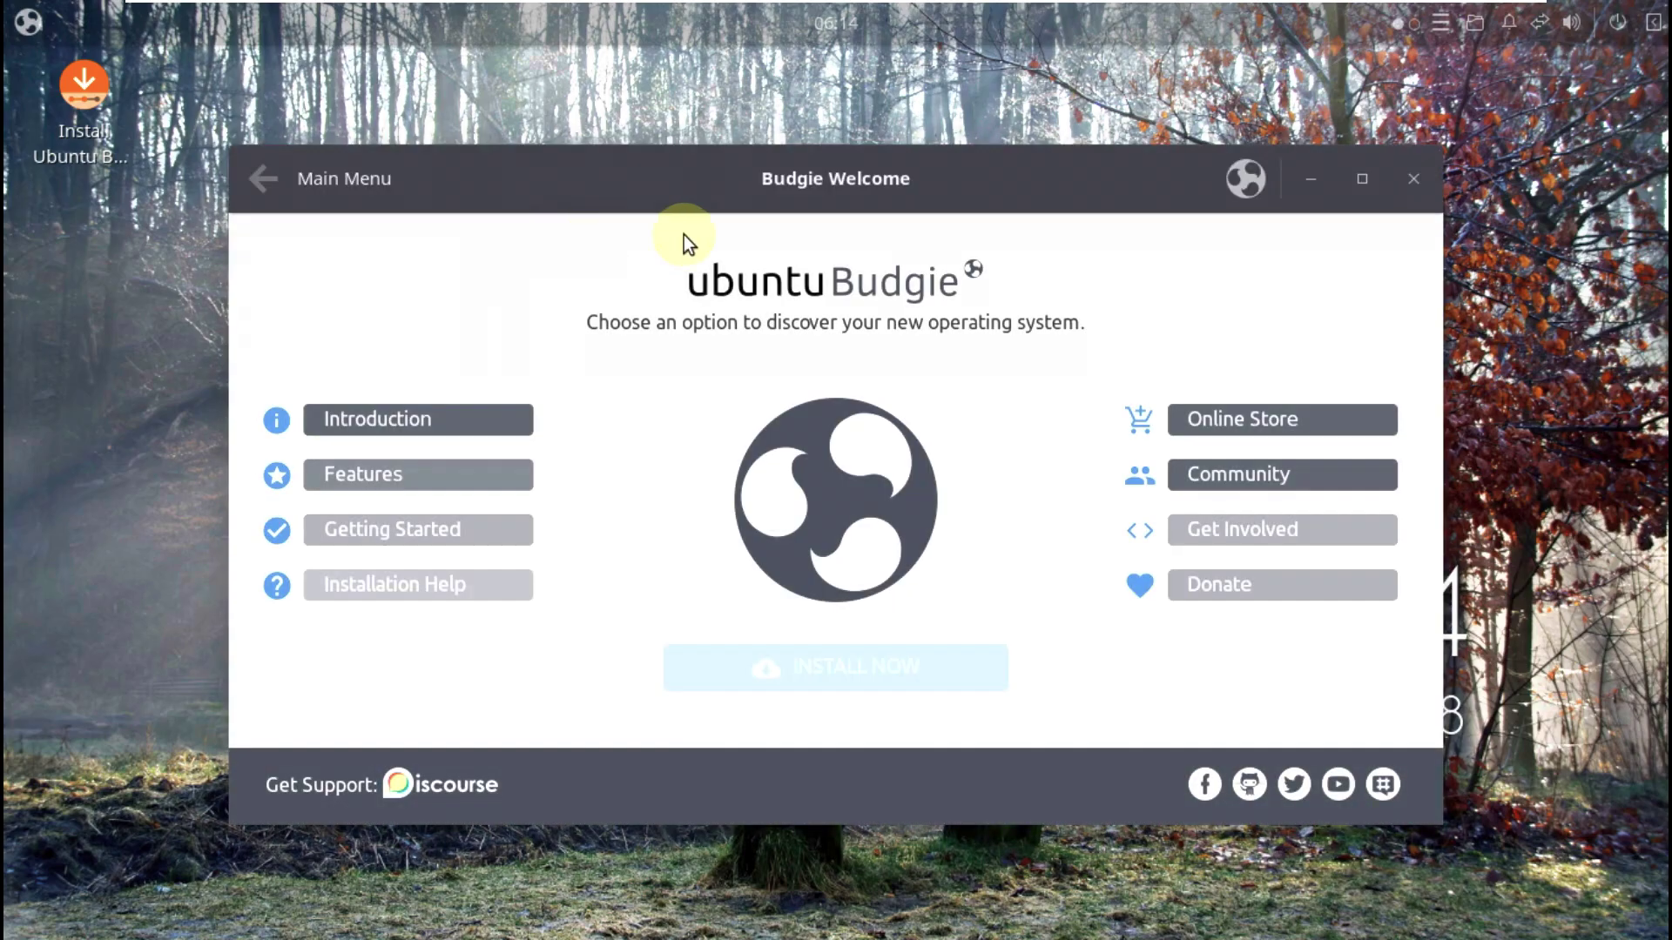
left_click(1413, 179)
left_click(34, 23)
left_click(1191, 572)
- Launch Firefox and close its Firefox Privacy Notice tab
left_click(601, 698)
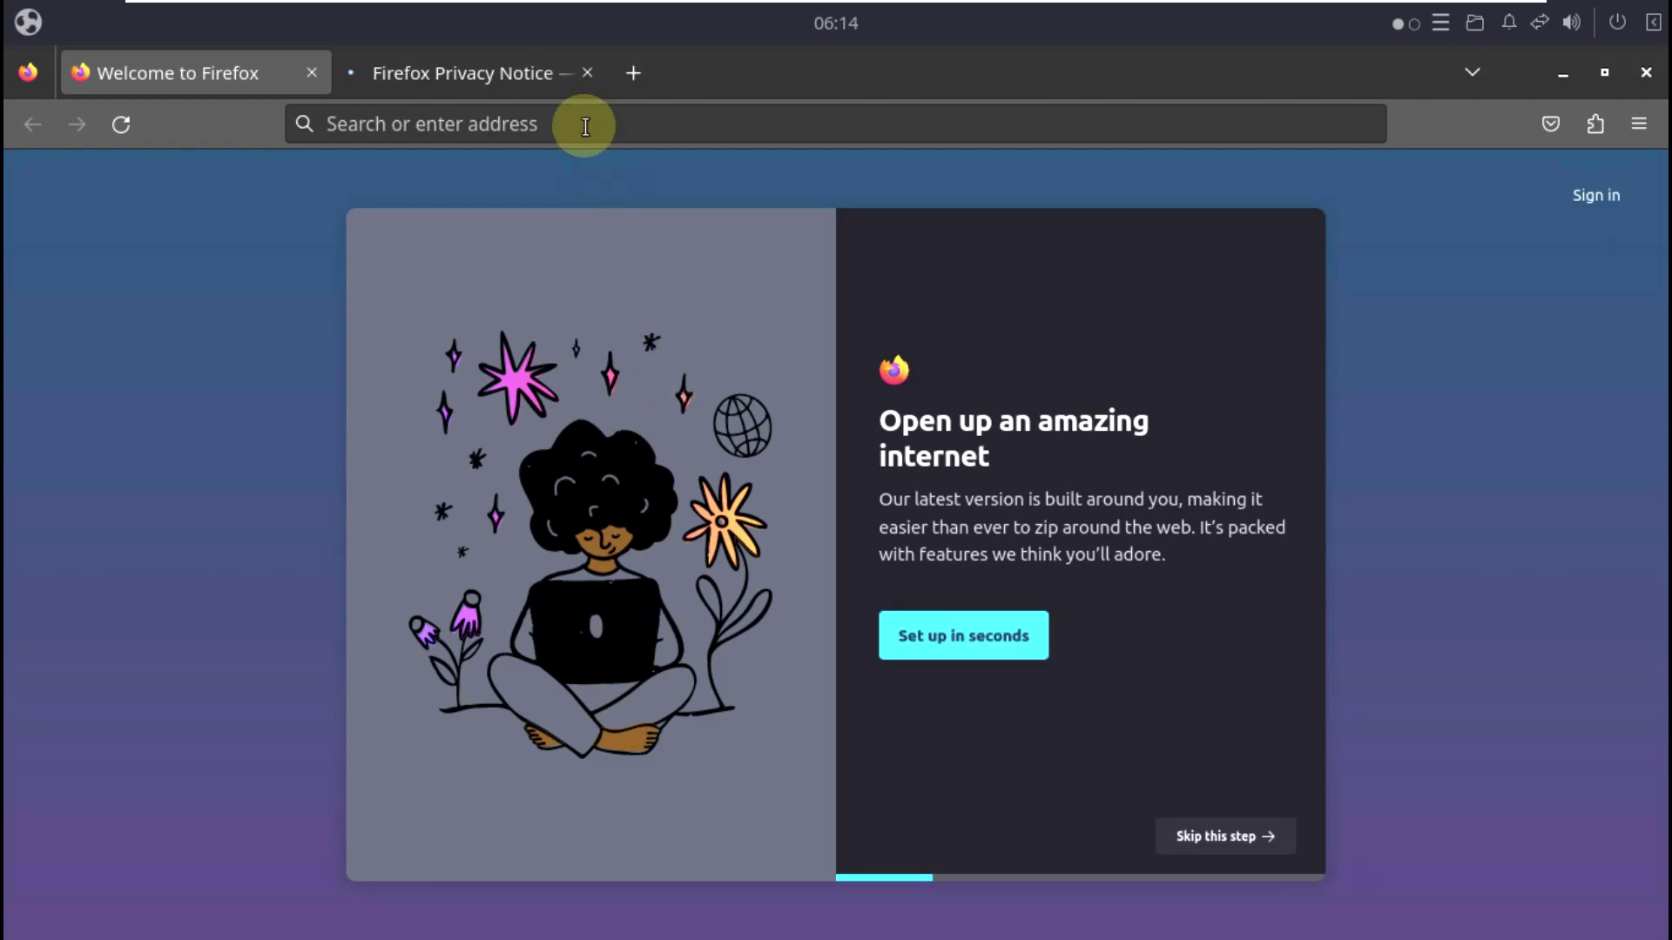
left_click(588, 73)
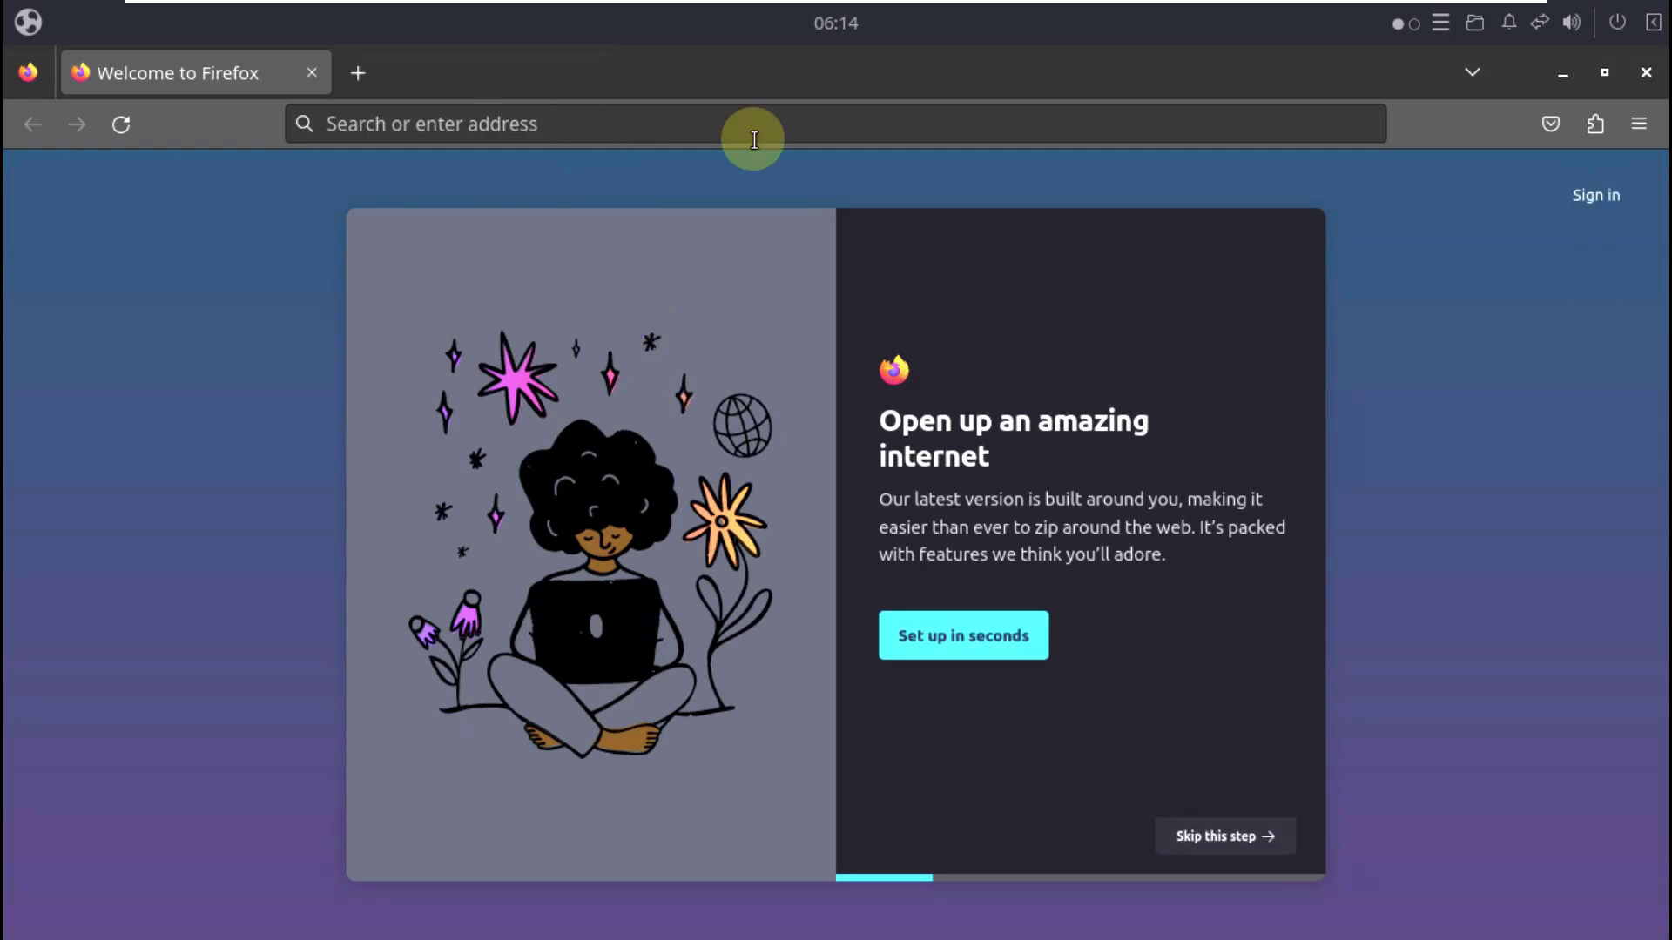
- View the browser's version information in the About Mozilla Firefox window and close it
left_click(1639, 123)
scroll(1393, 609, "down", 1)
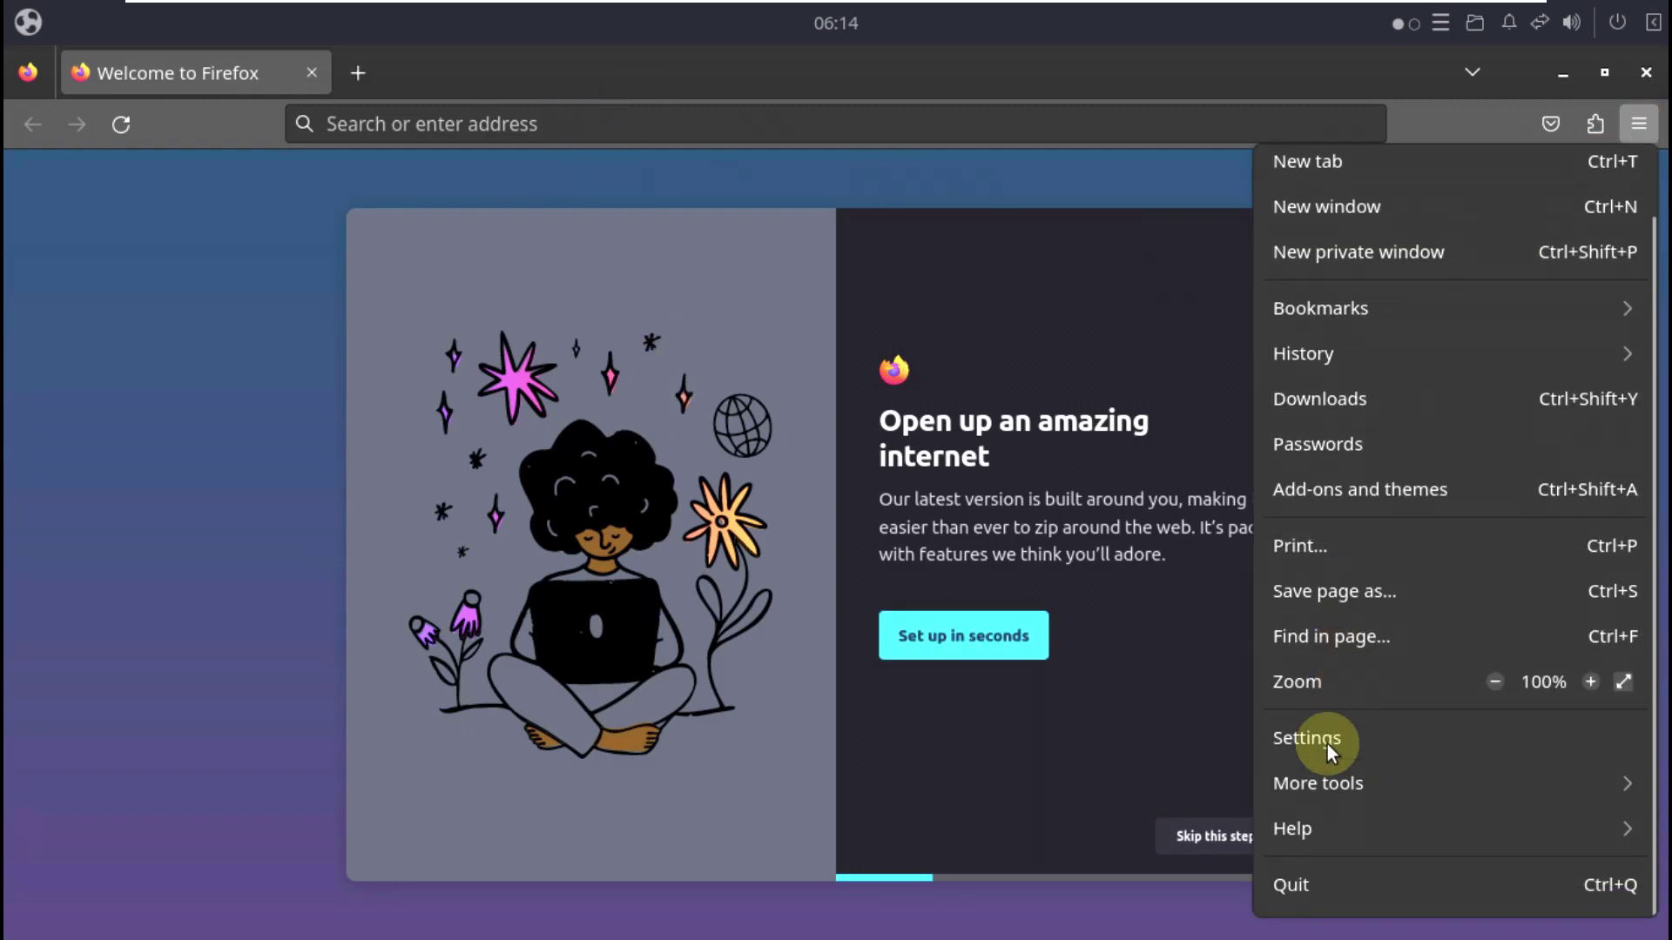
left_click(1297, 827)
left_click(1328, 460)
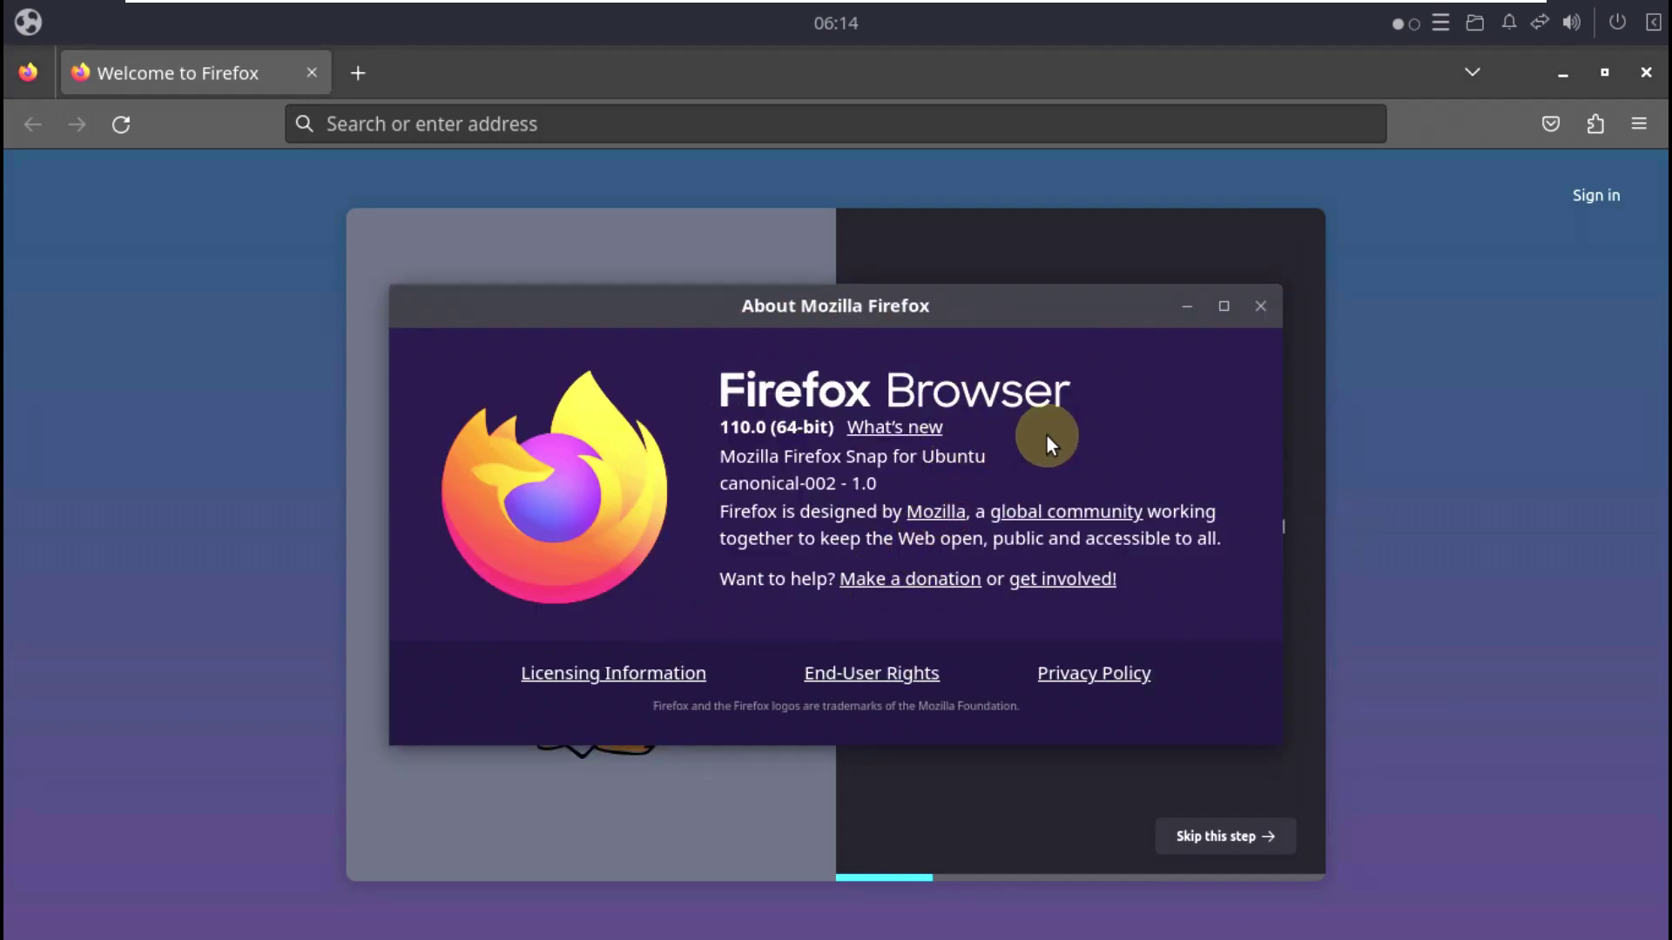
left_click(1251, 314)
- Search Google for "ubuntu budgie" in Firefox
left_click(792, 128)
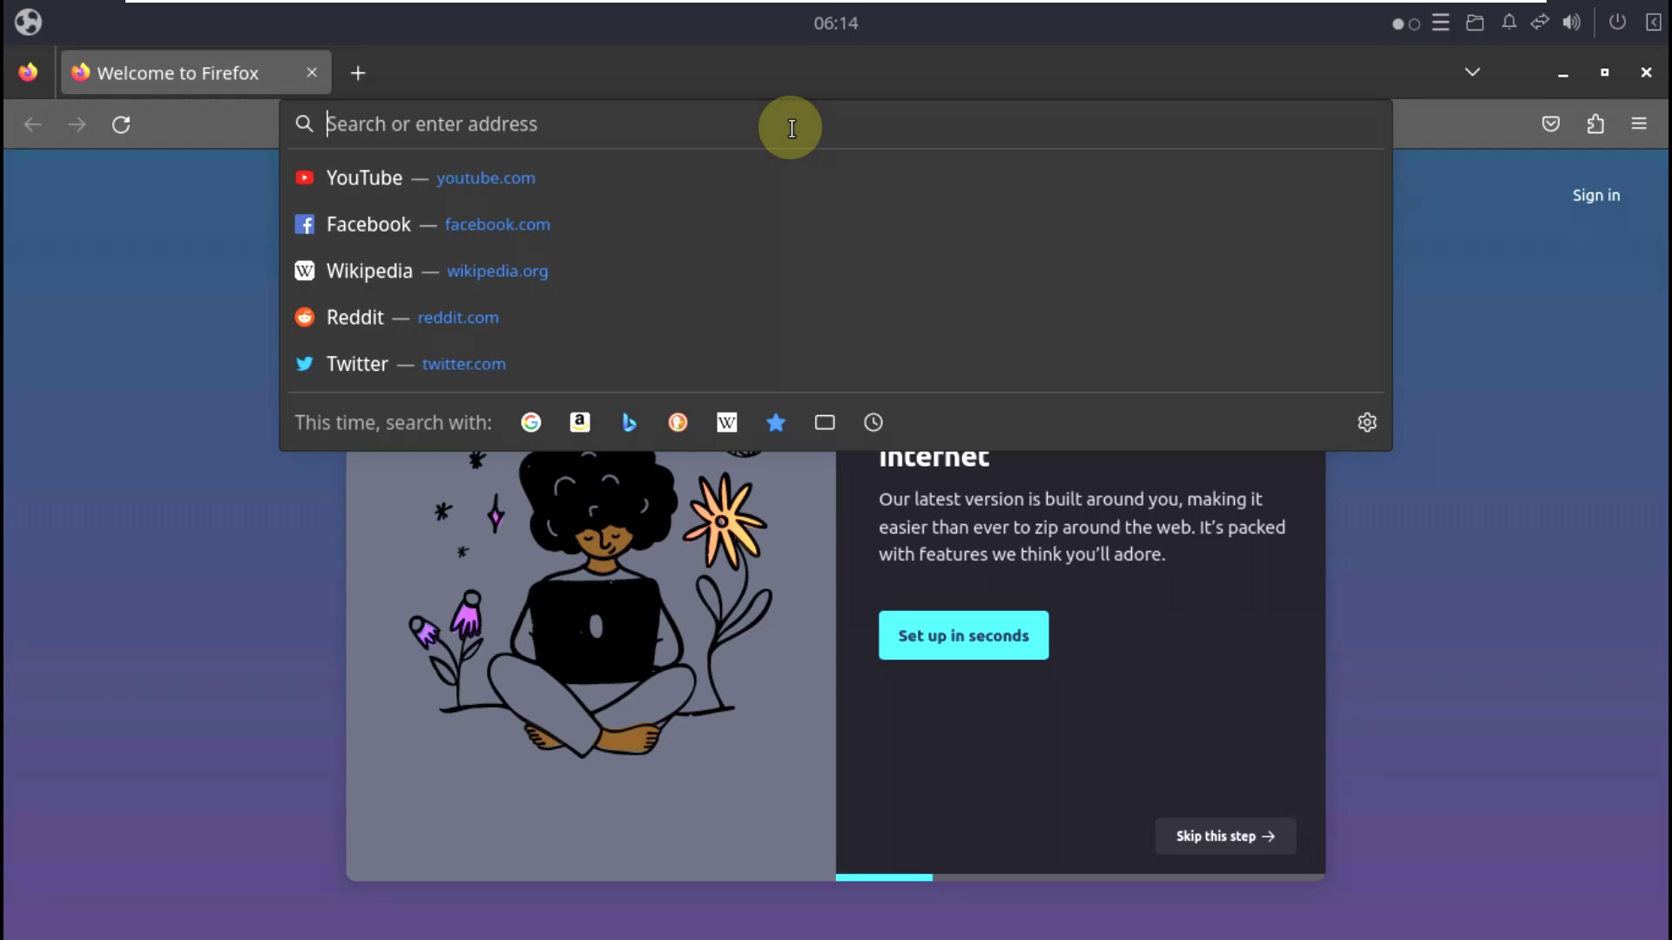
type("u")
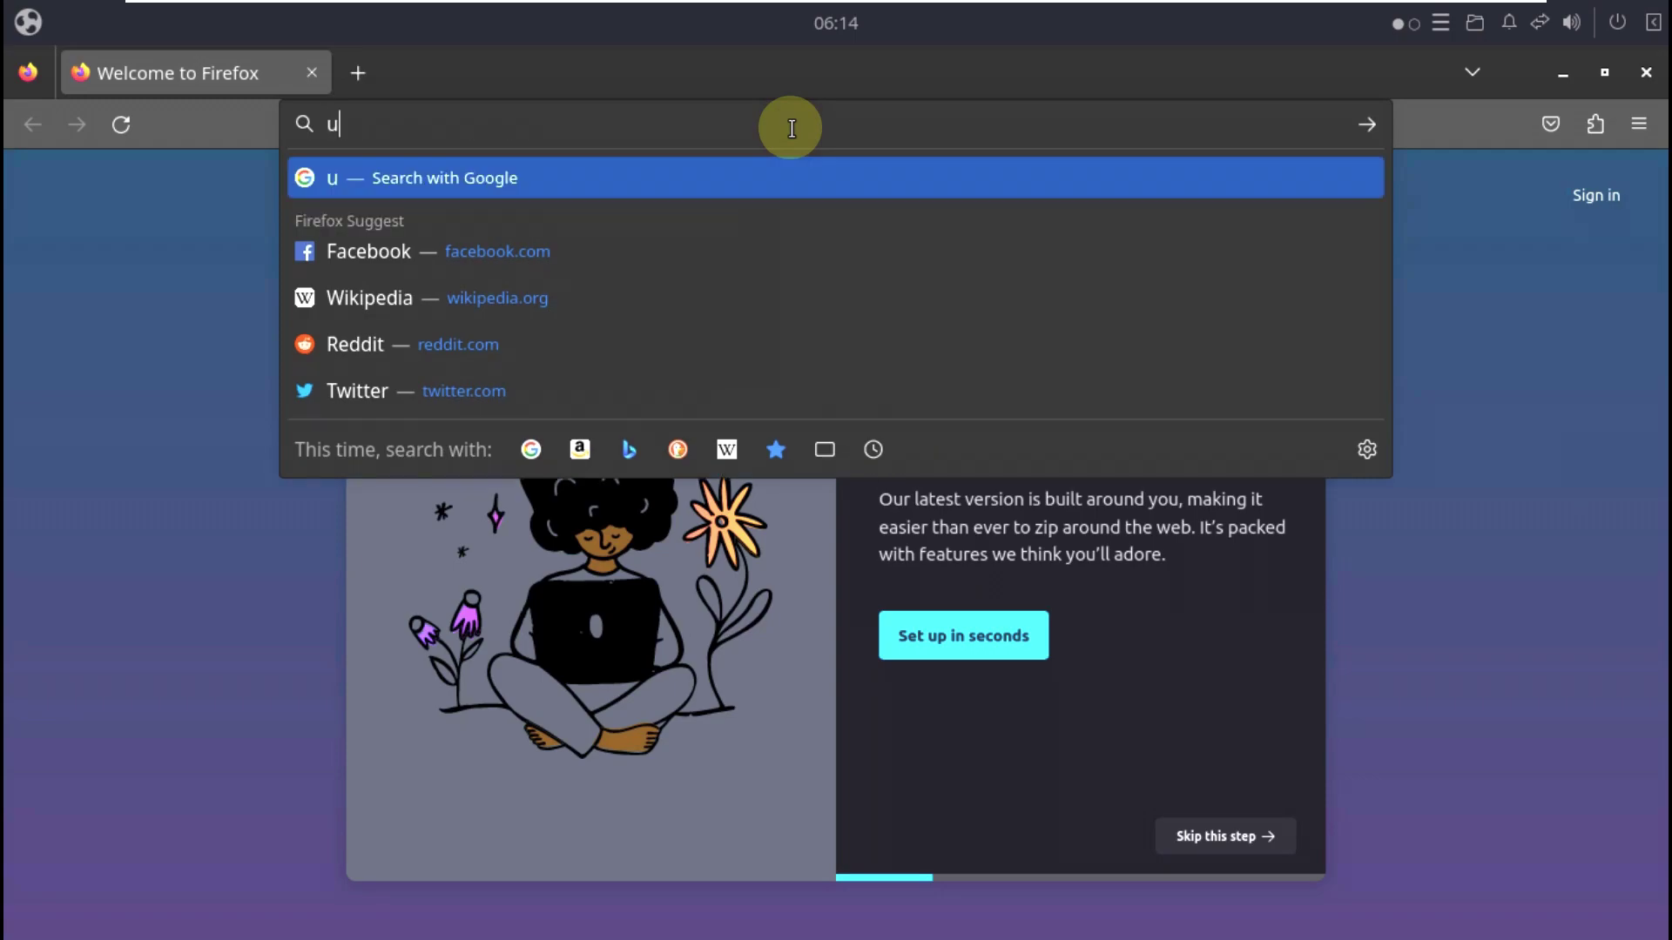
type("buntu budgie")
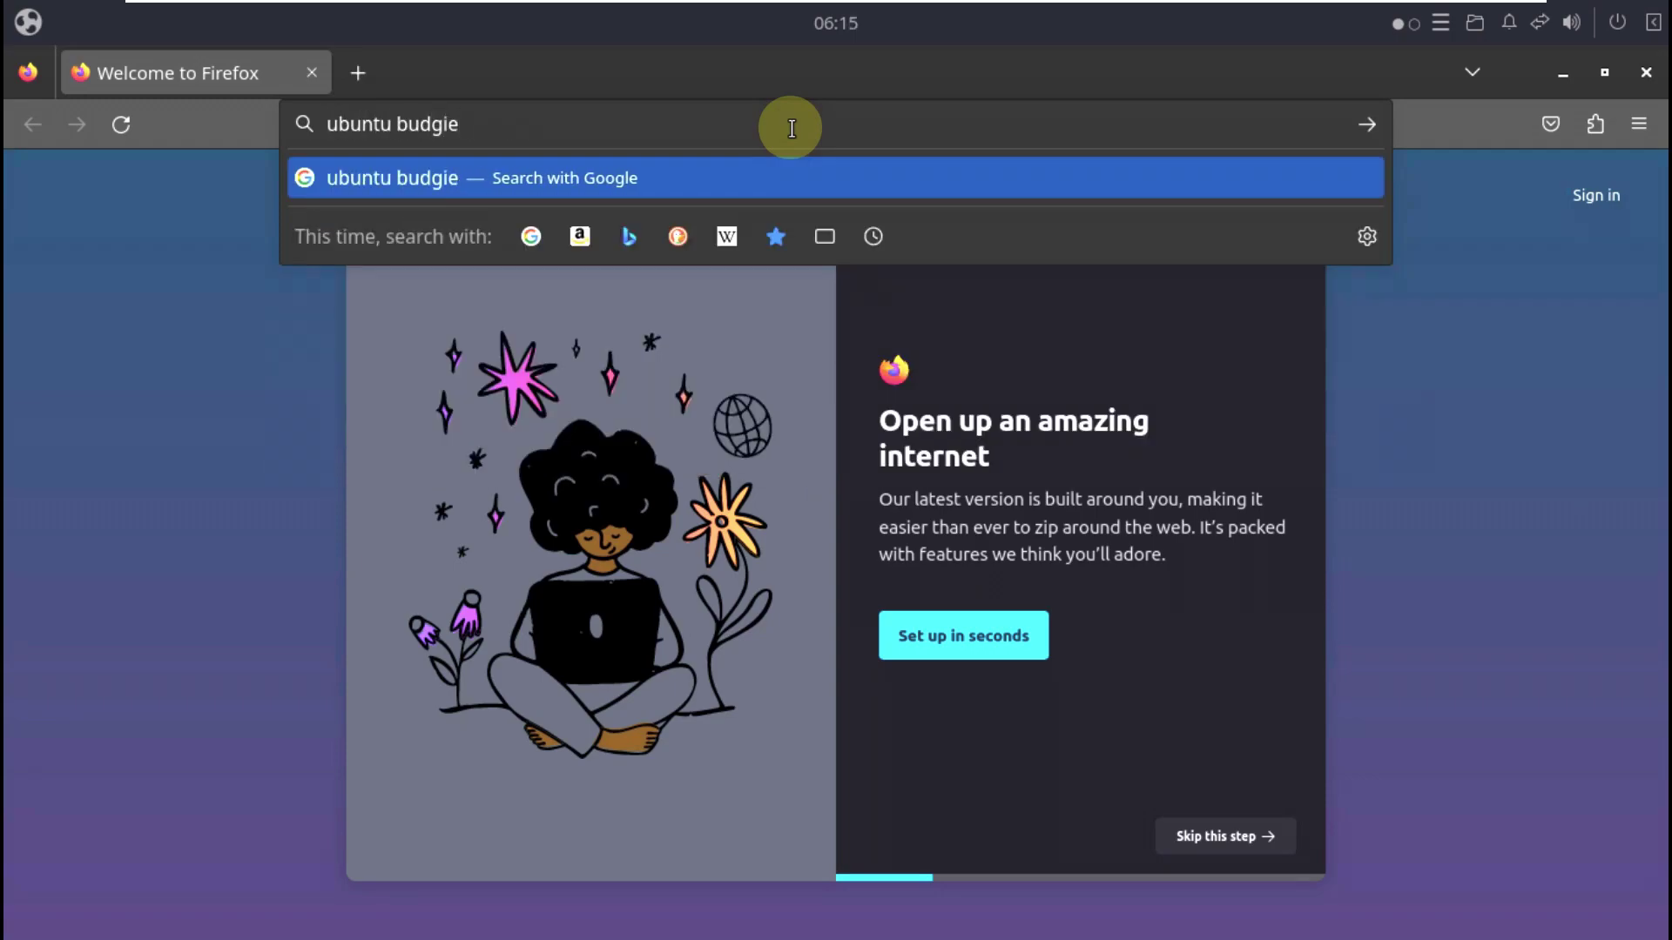
key("Return")
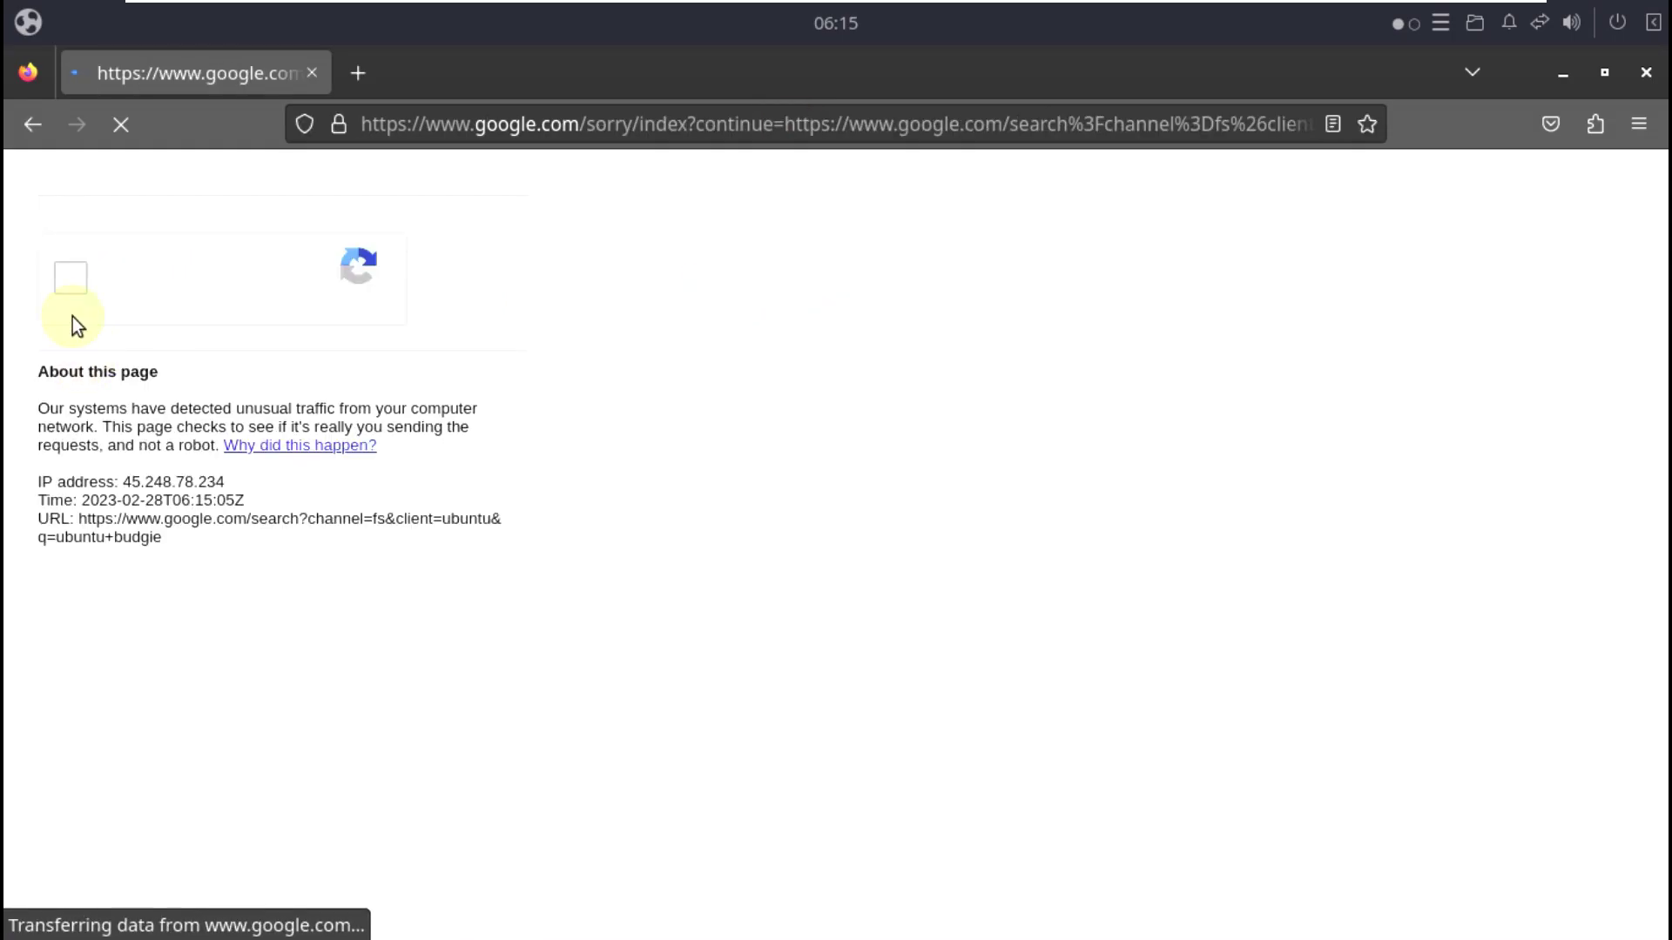
- Complete Google's robot check by selecting and verifying the crosswalk images
left_click(68, 294)
left_click(328, 551)
left_click(451, 704)
left_click(347, 702)
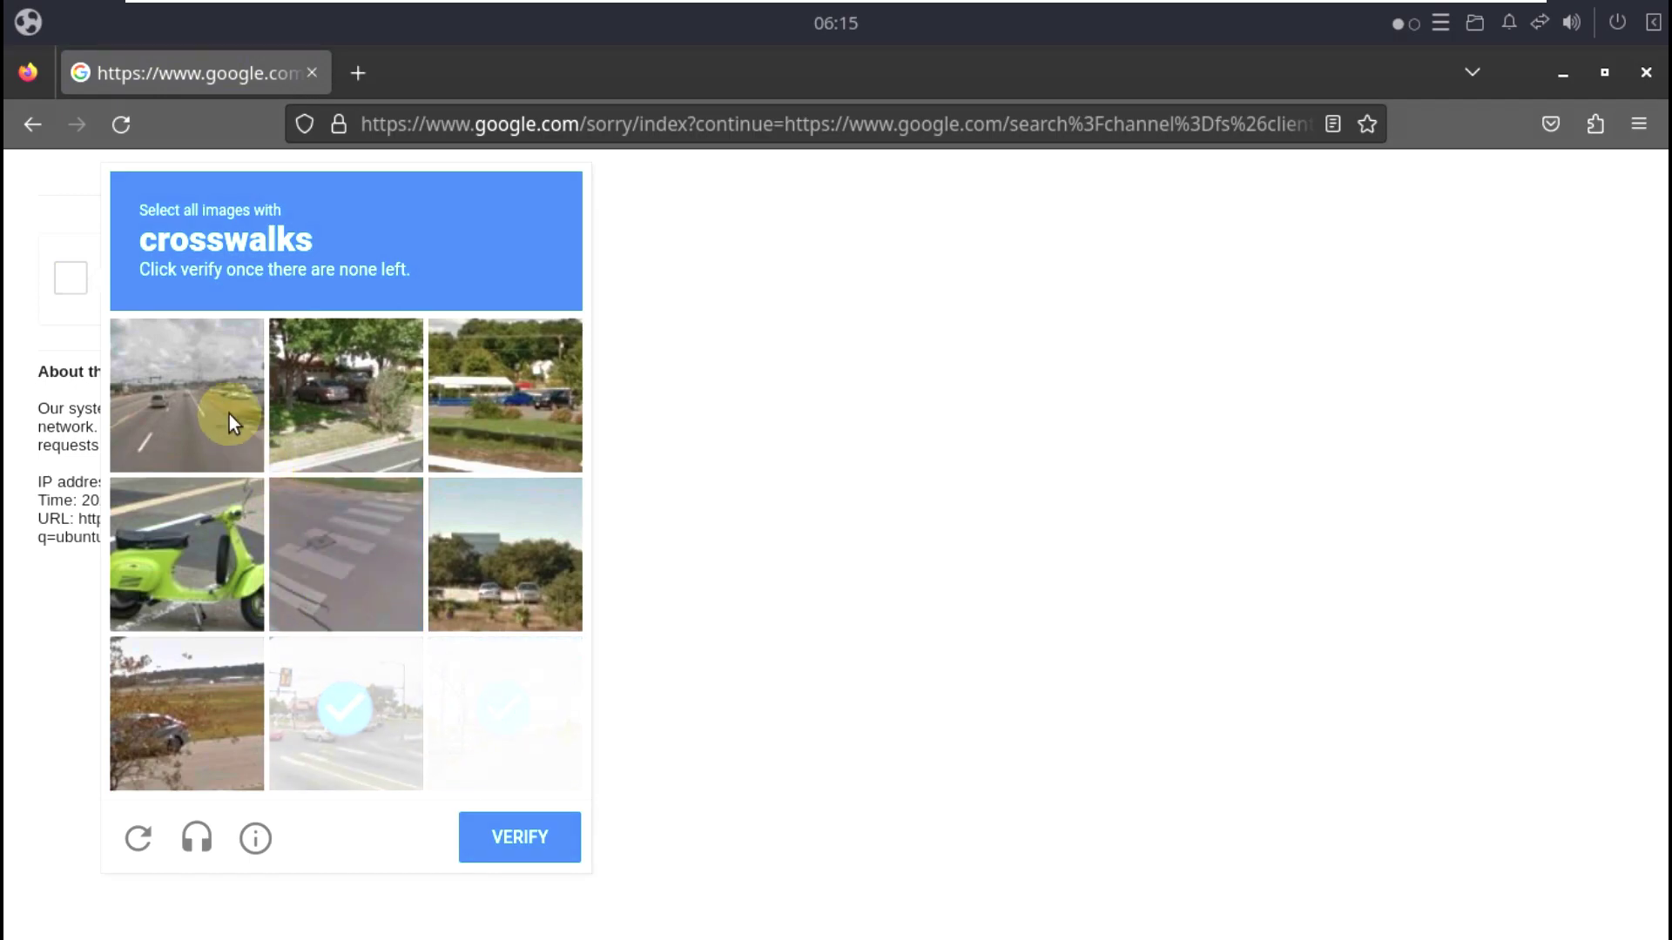
left_click(378, 536)
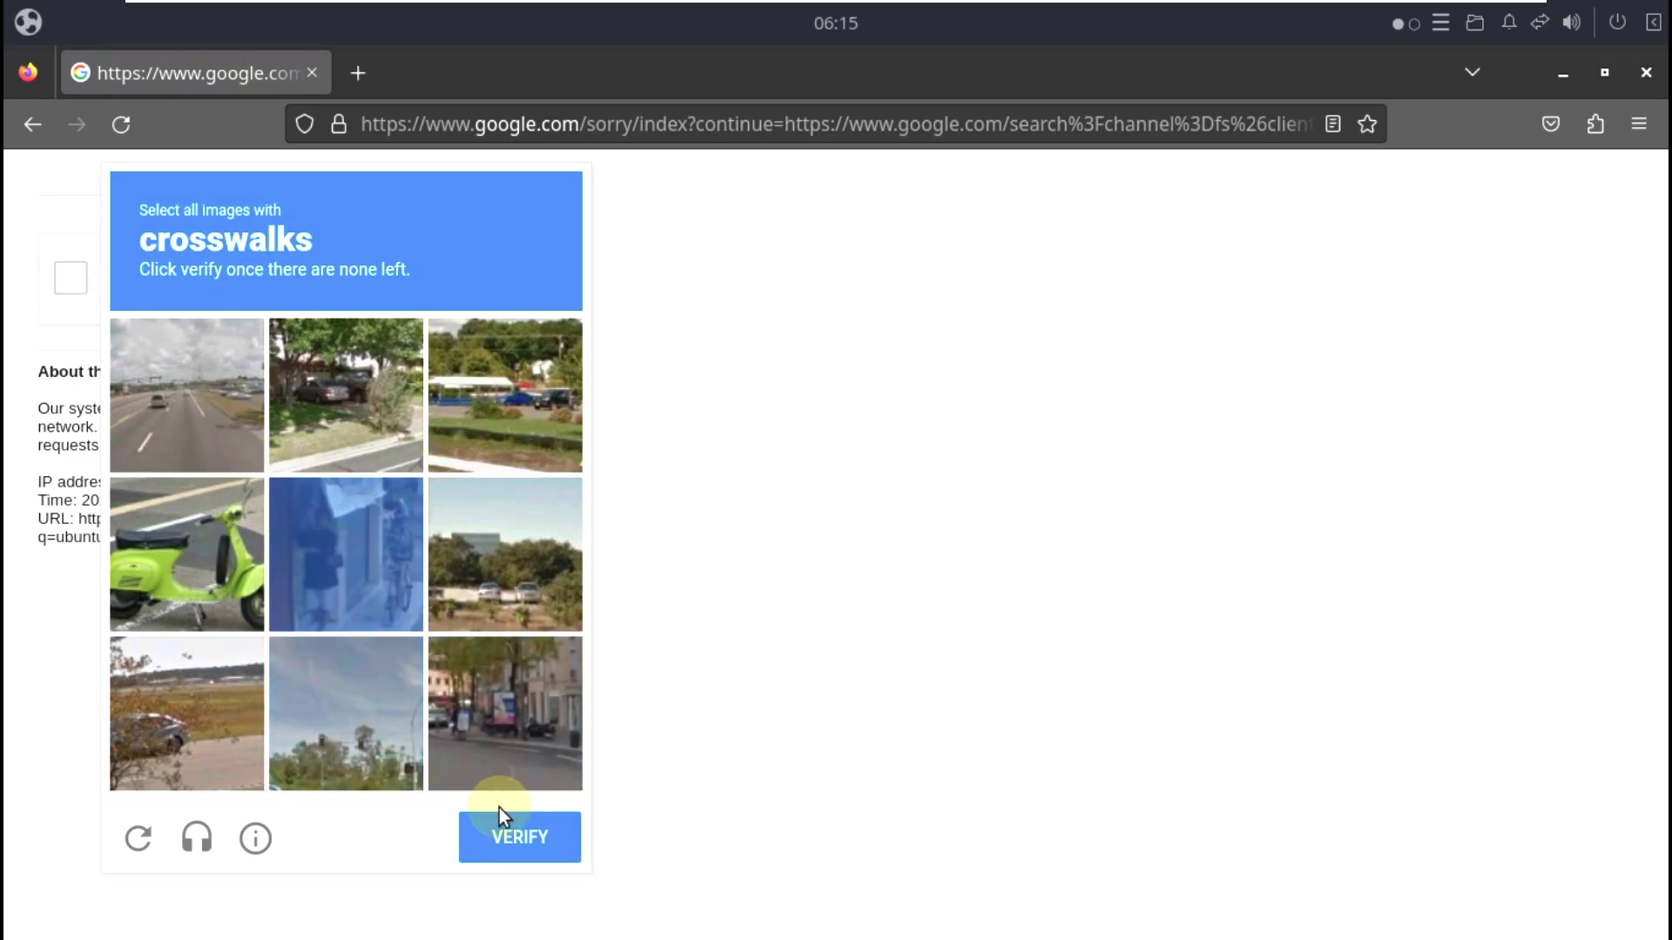
left_click(506, 848)
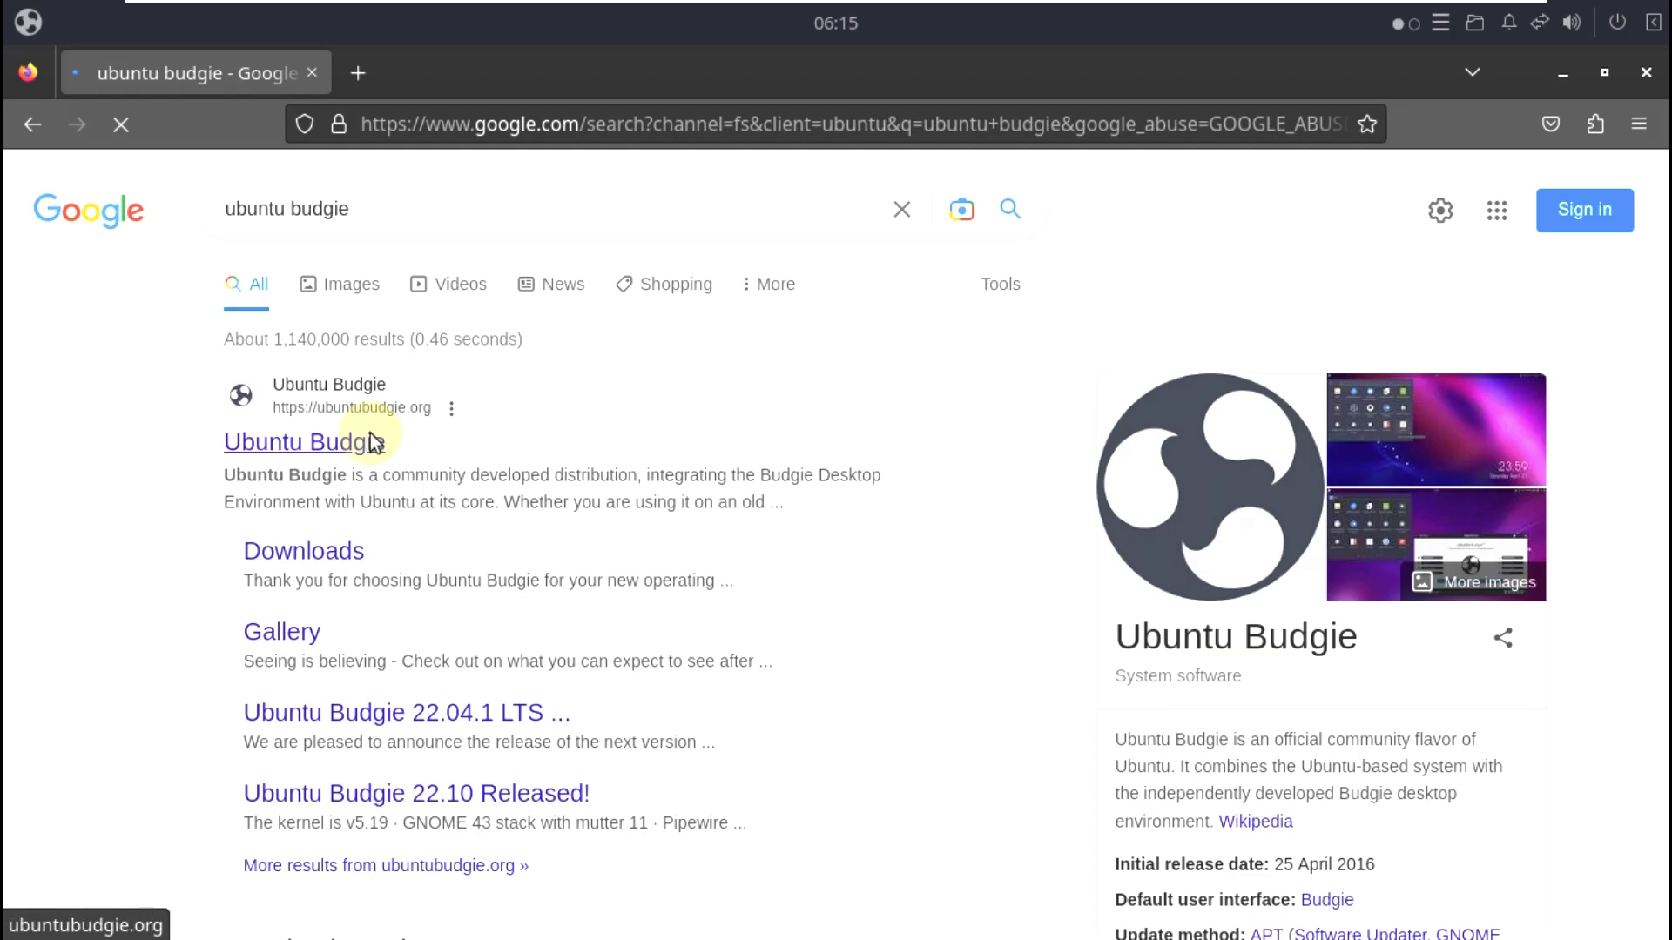
- Open the Downloads page of the official Ubuntu Budgie website and show the Ubuntu Budgie 22.04.2 release
left_click(372, 441)
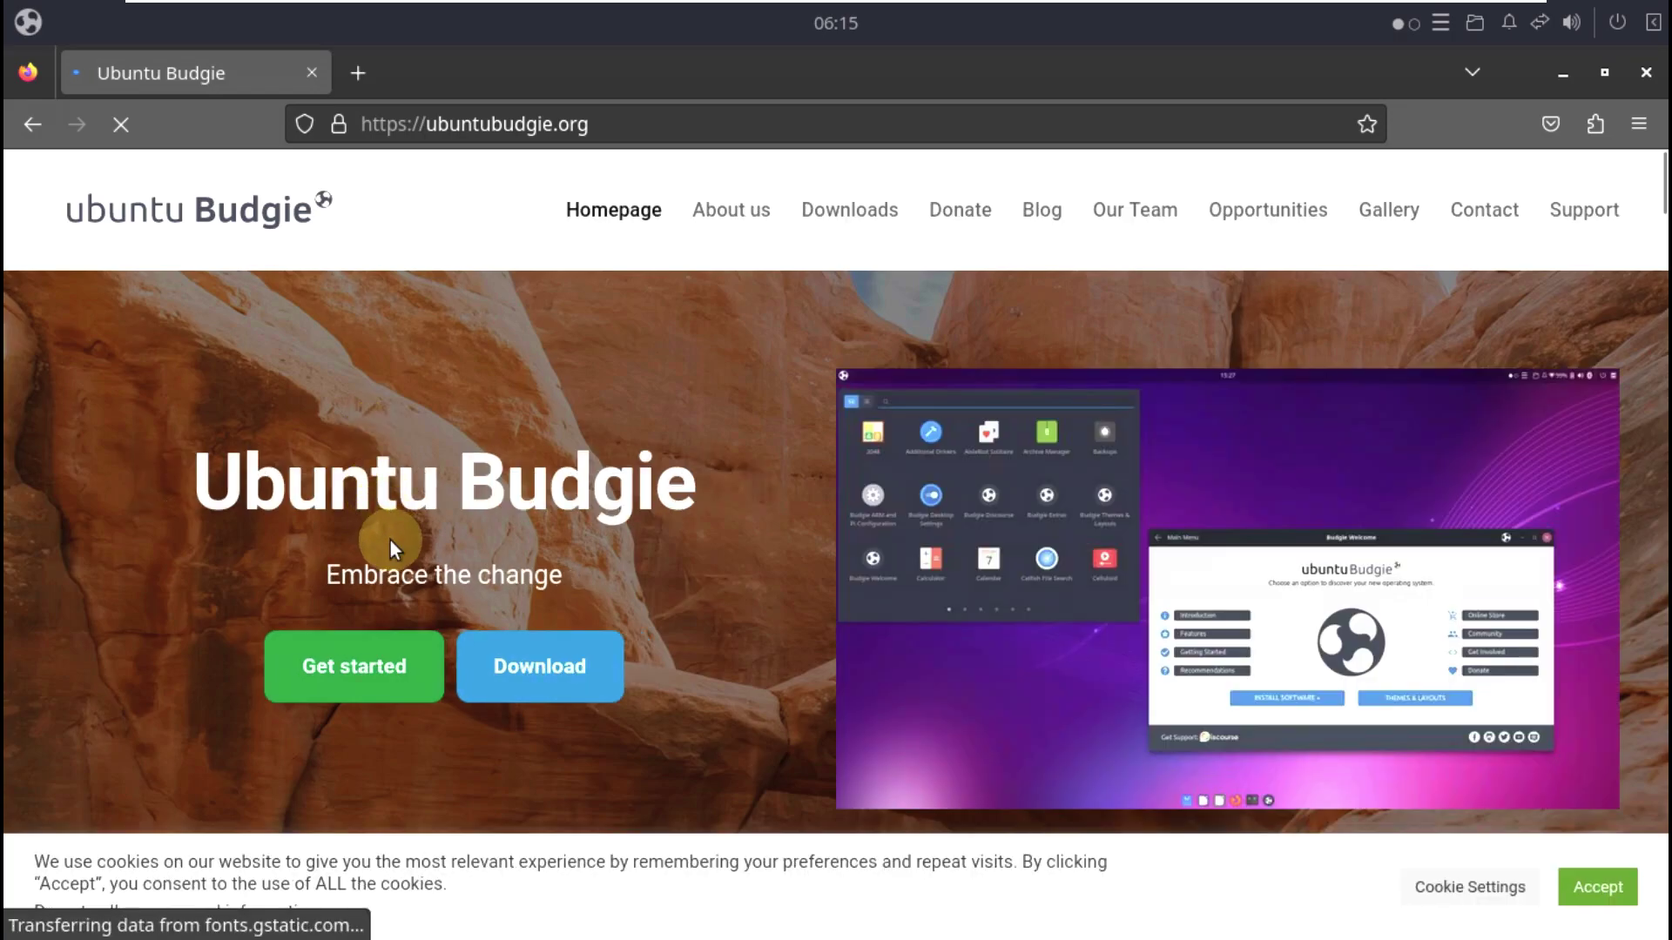
left_click(837, 225)
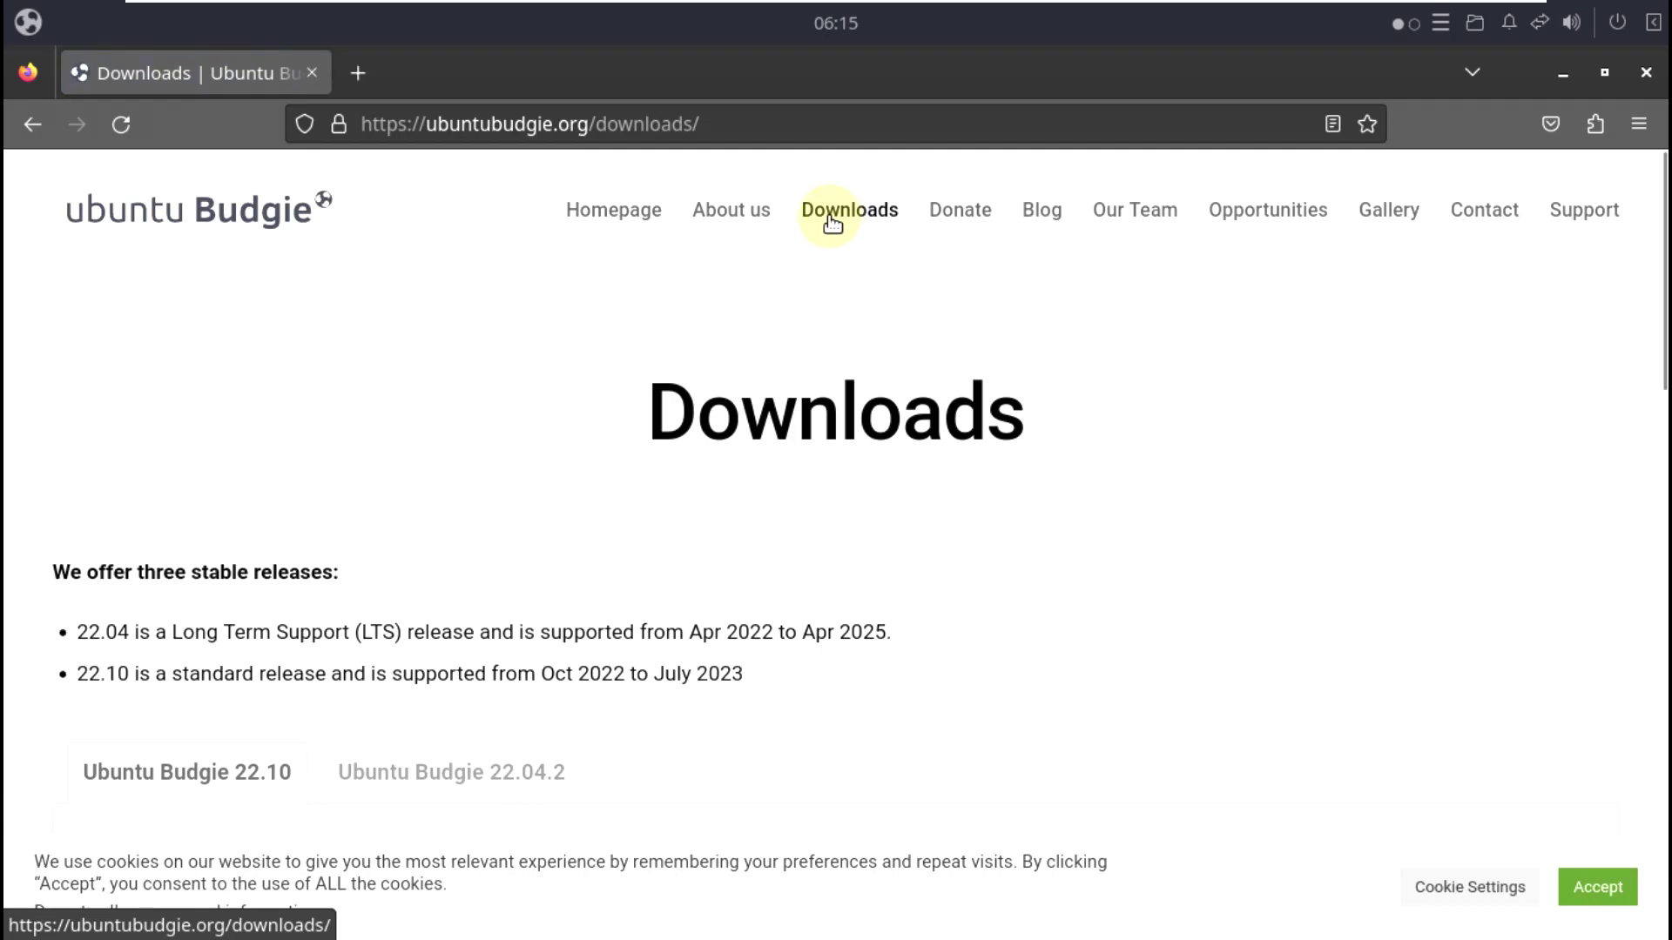
scroll(818, 276, "down", 3)
left_click(501, 509)
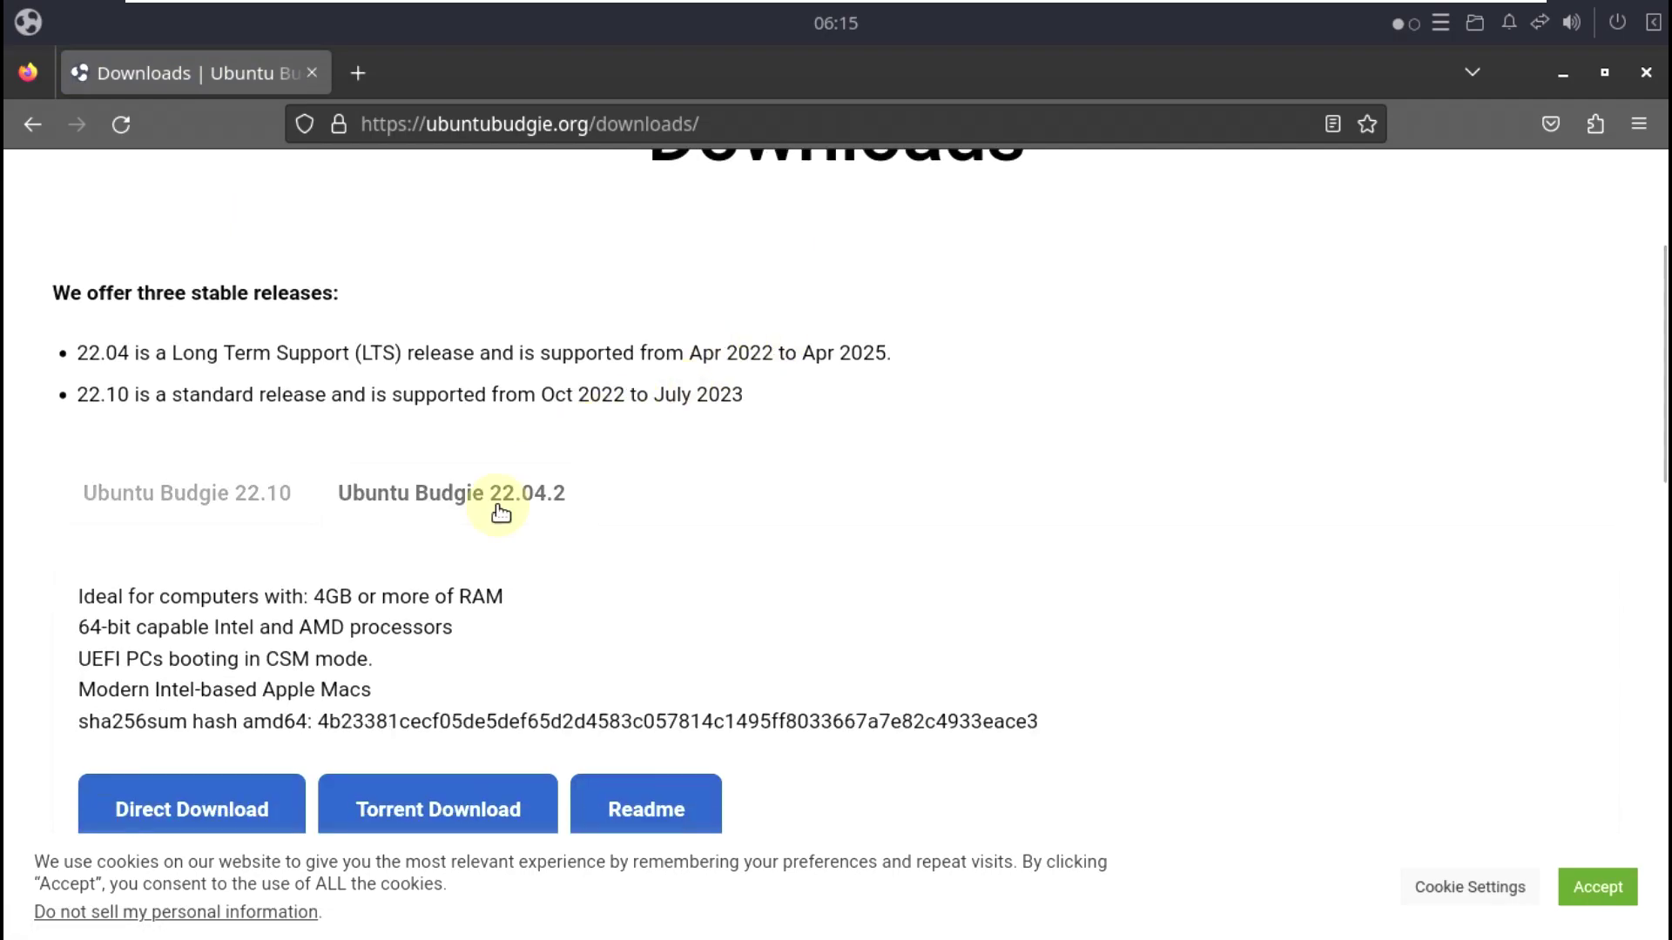
- Start the direct download of the Ubuntu Budgie 22.04.2 desktop ISO and cancel it
scroll(500, 512, "down", 3)
left_click(231, 532)
scroll(476, 743, "down", 5)
scroll(696, 493, "up", 3)
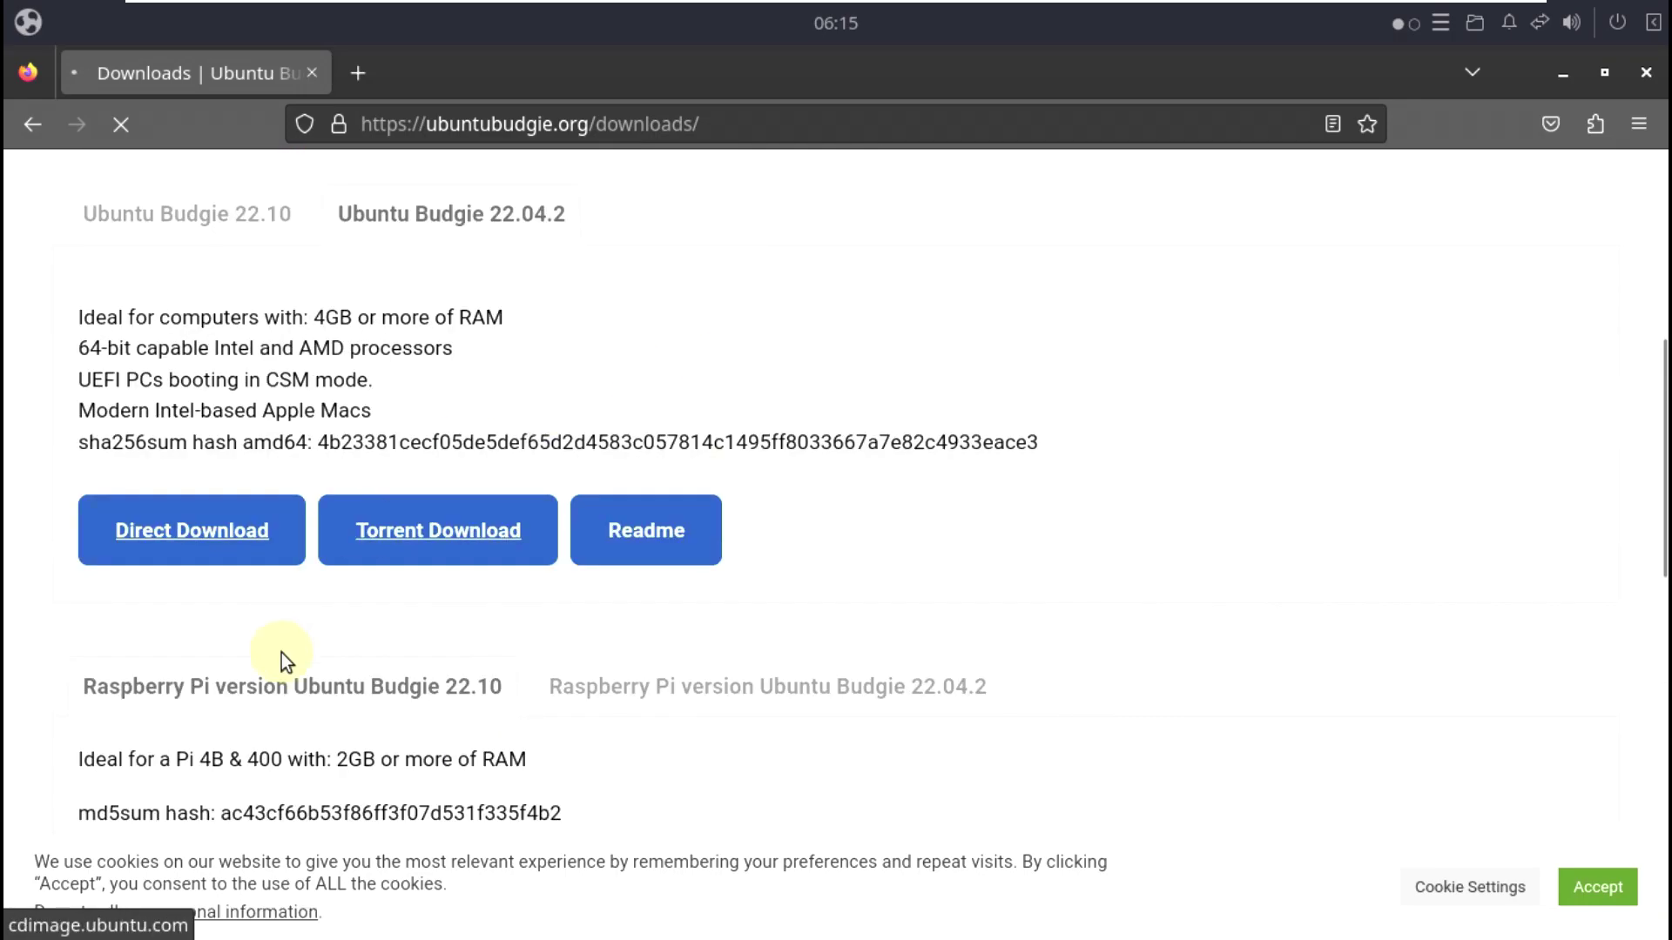
scroll(280, 646, "down", 4)
scroll(397, 576, "up", 2)
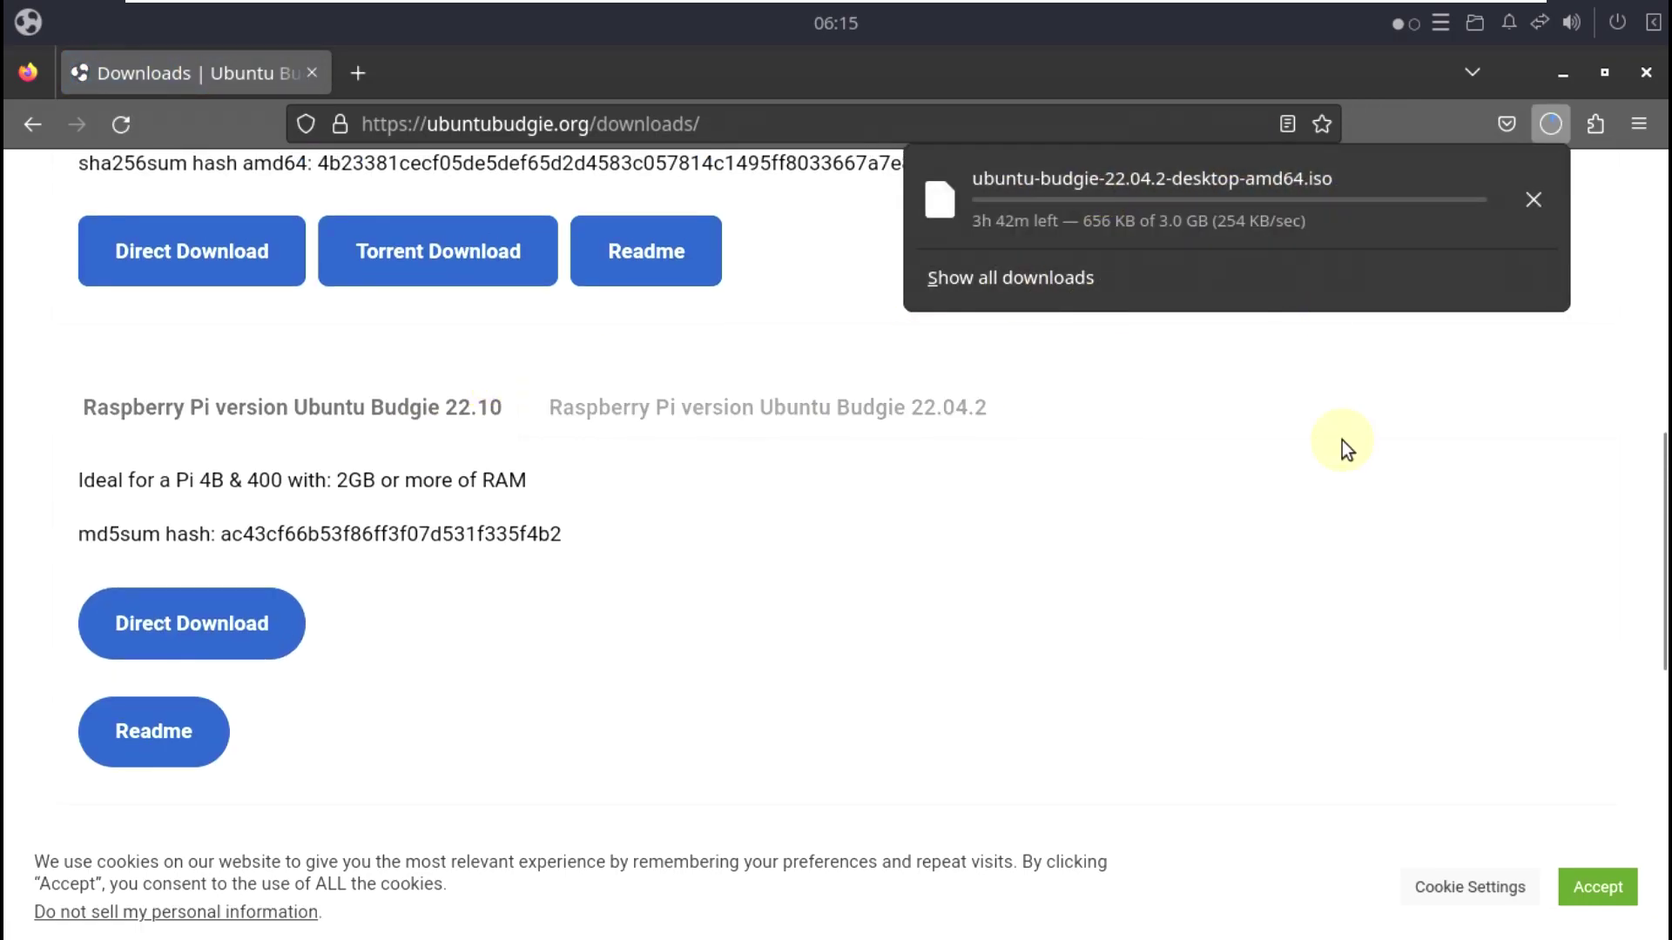
left_click(1531, 199)
scroll(1010, 576, "up", 8)
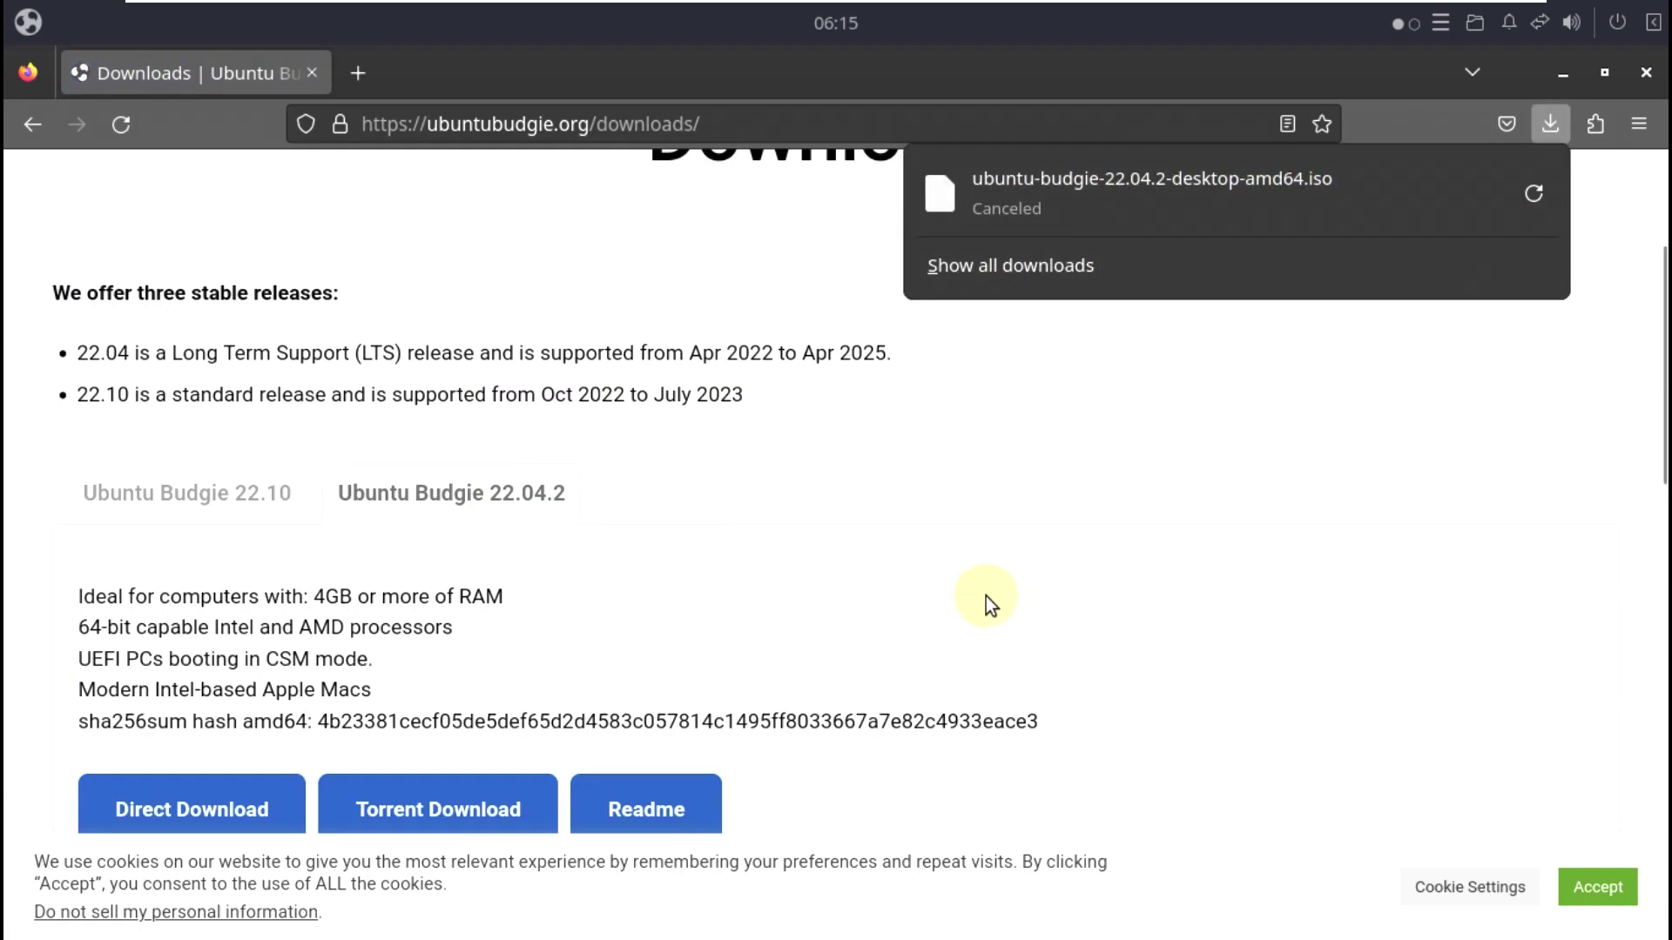
- Replace the Ubuntu Budgie downloads page with a blank new tab and minimize Firefox
left_click(343, 73)
left_click(316, 70)
left_click(459, 124)
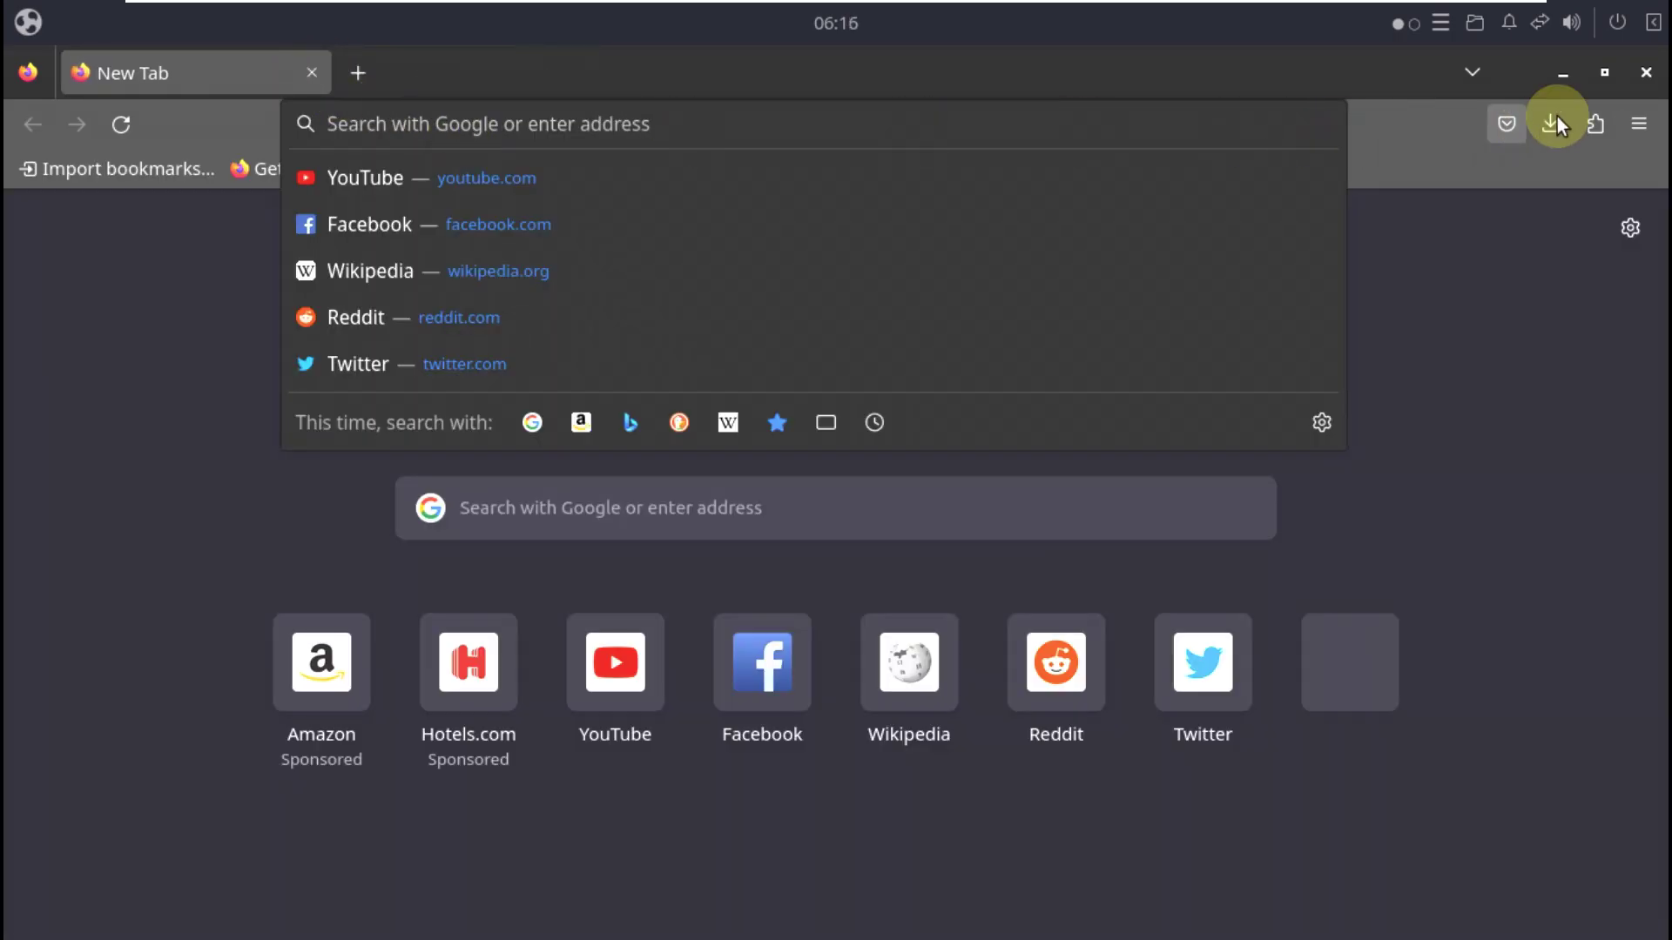
left_click(1562, 74)
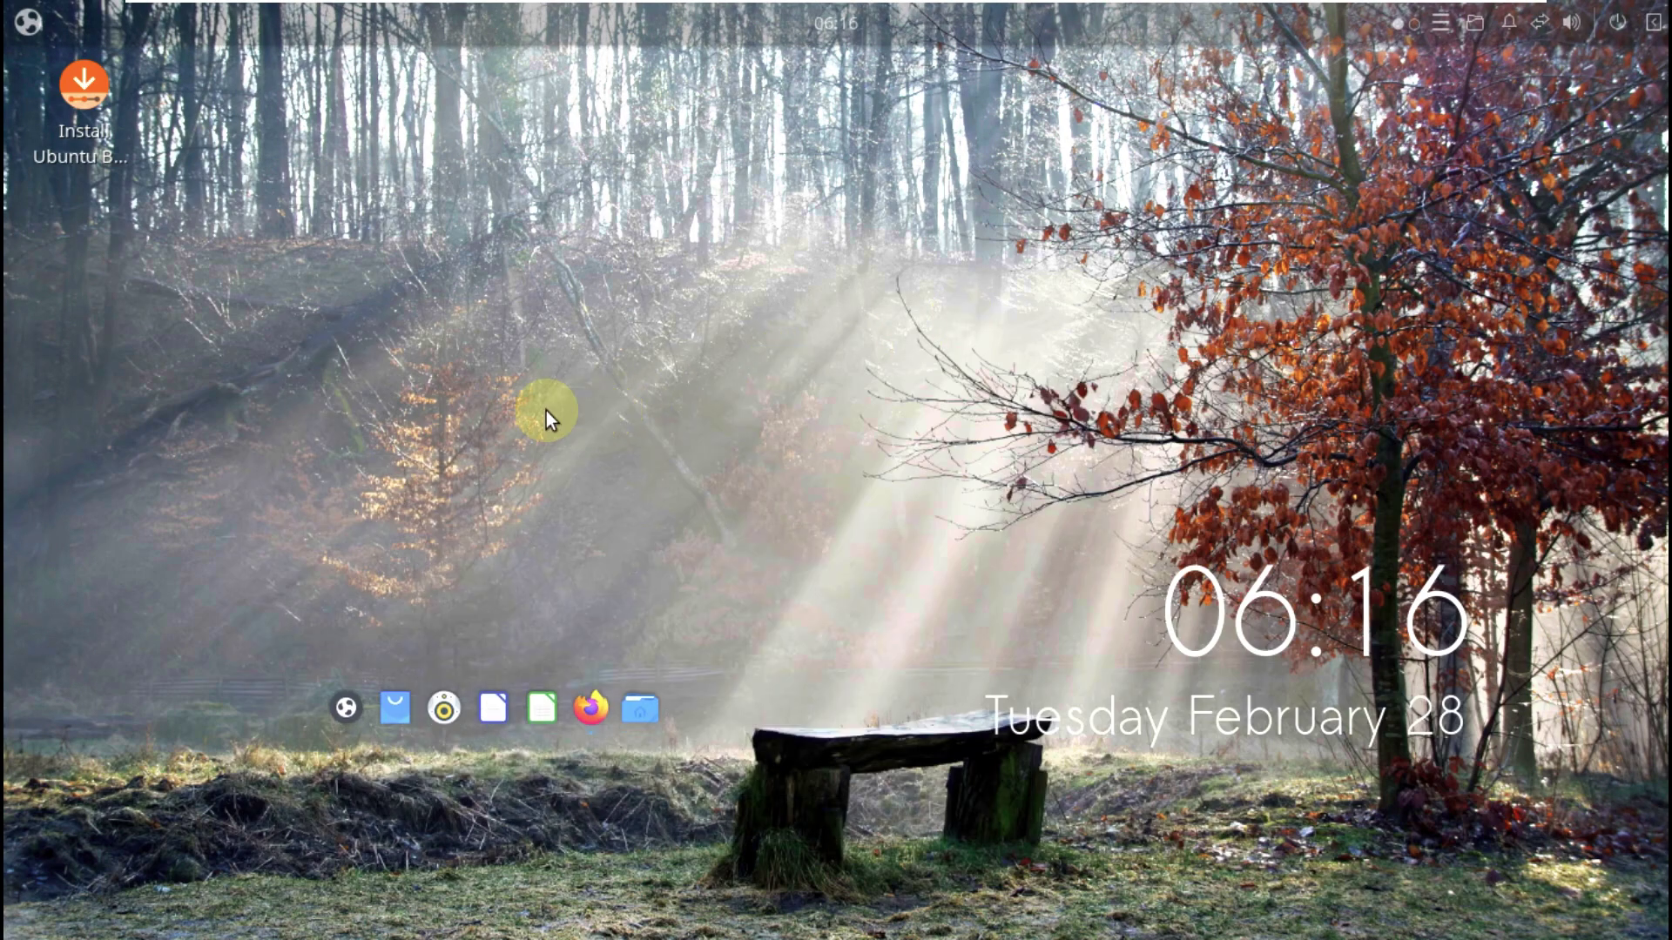
- Launch Software past its welcome screen and view the version in its About dialog
left_click(394, 708)
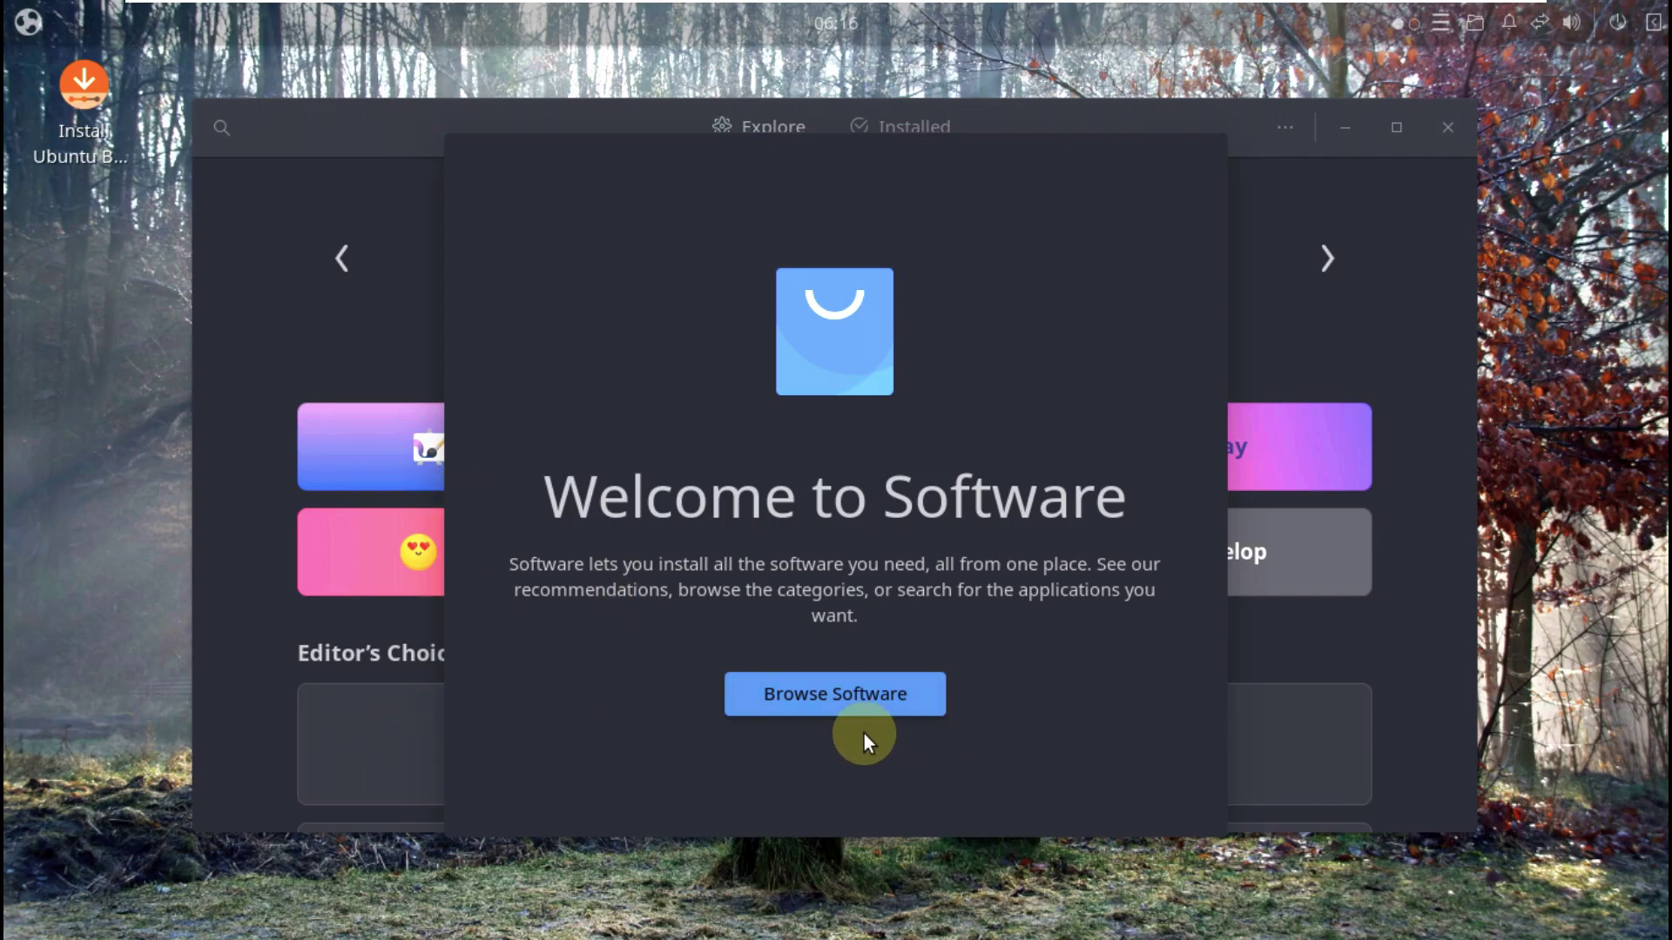
left_click(860, 696)
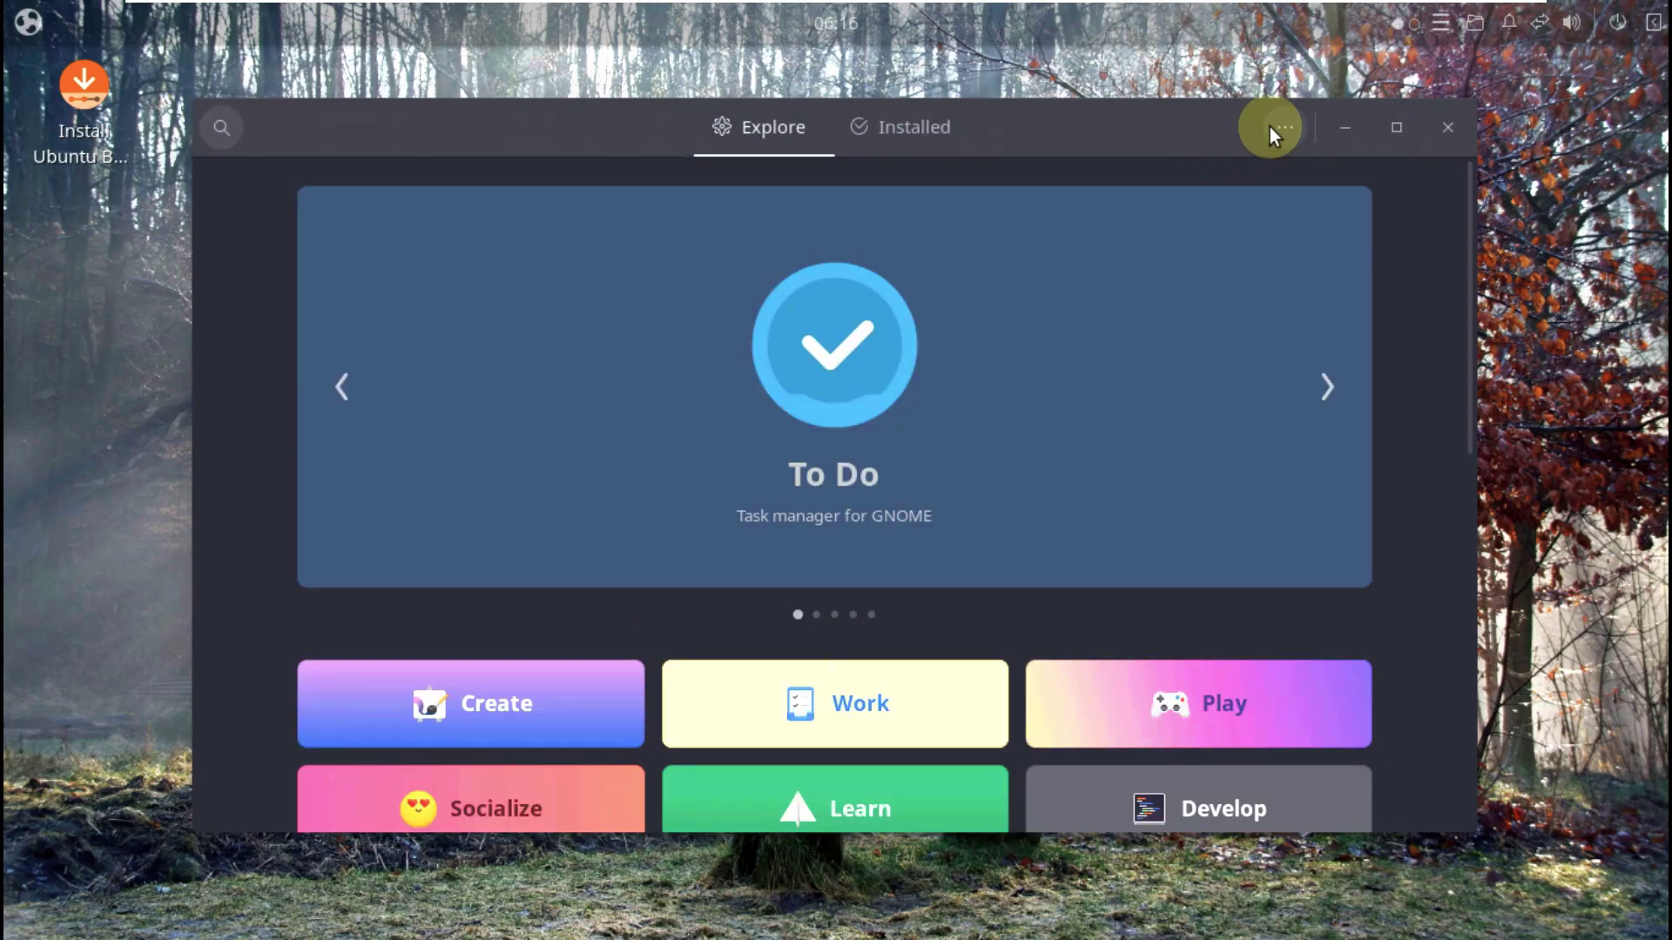
left_click(1270, 127)
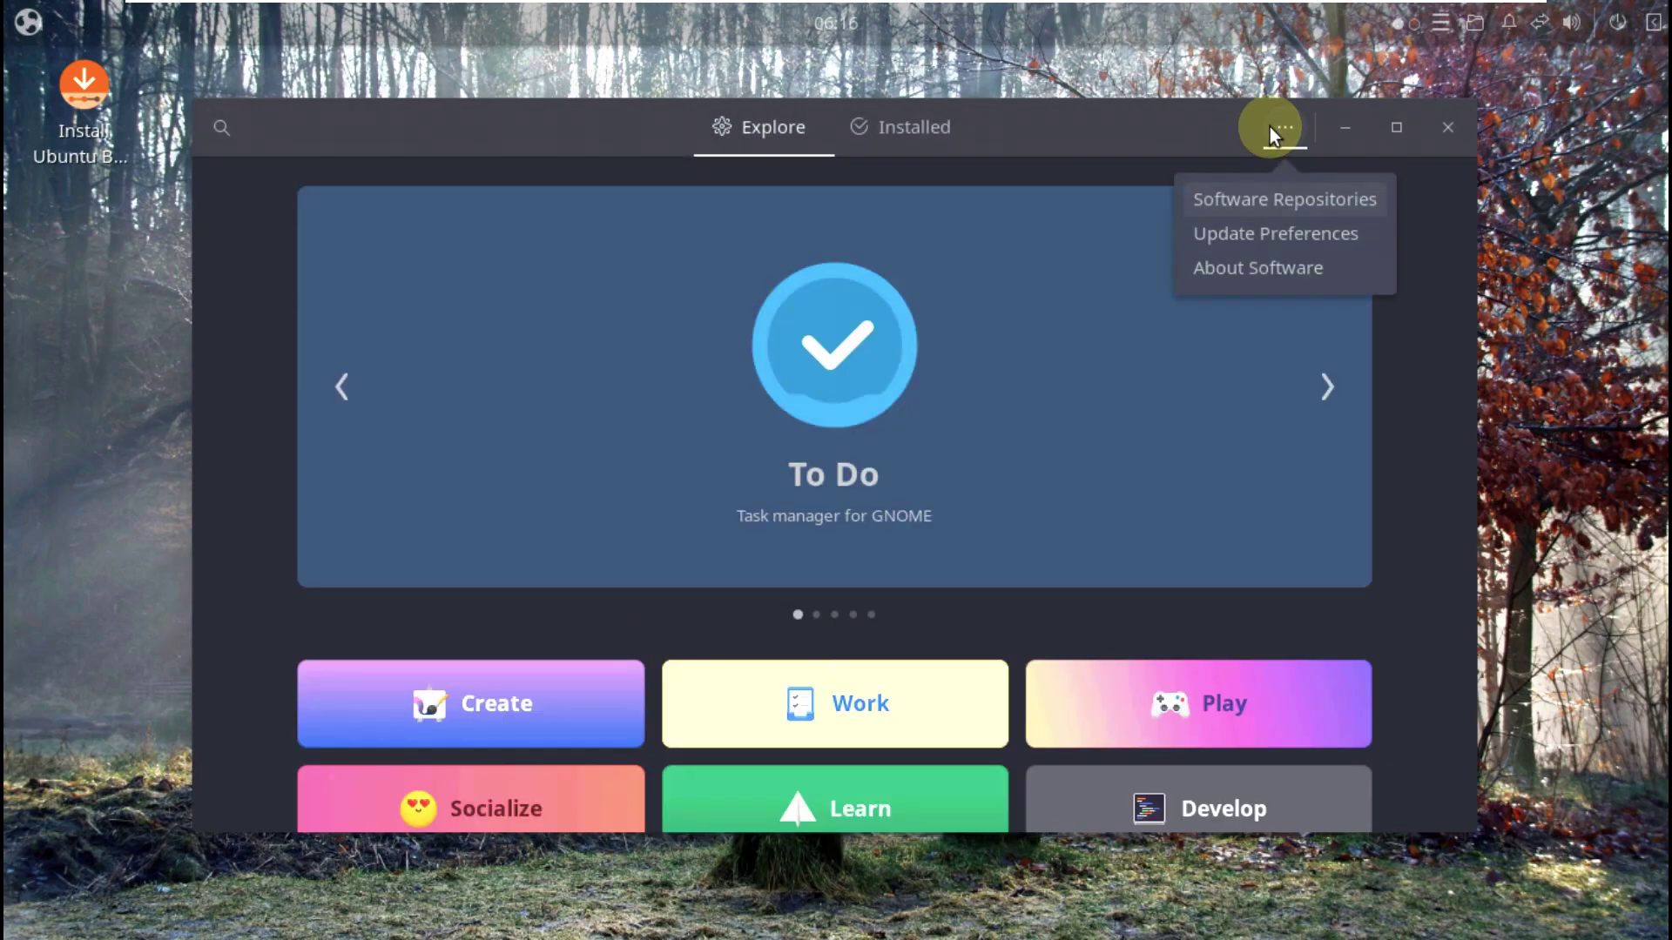
left_click(1266, 272)
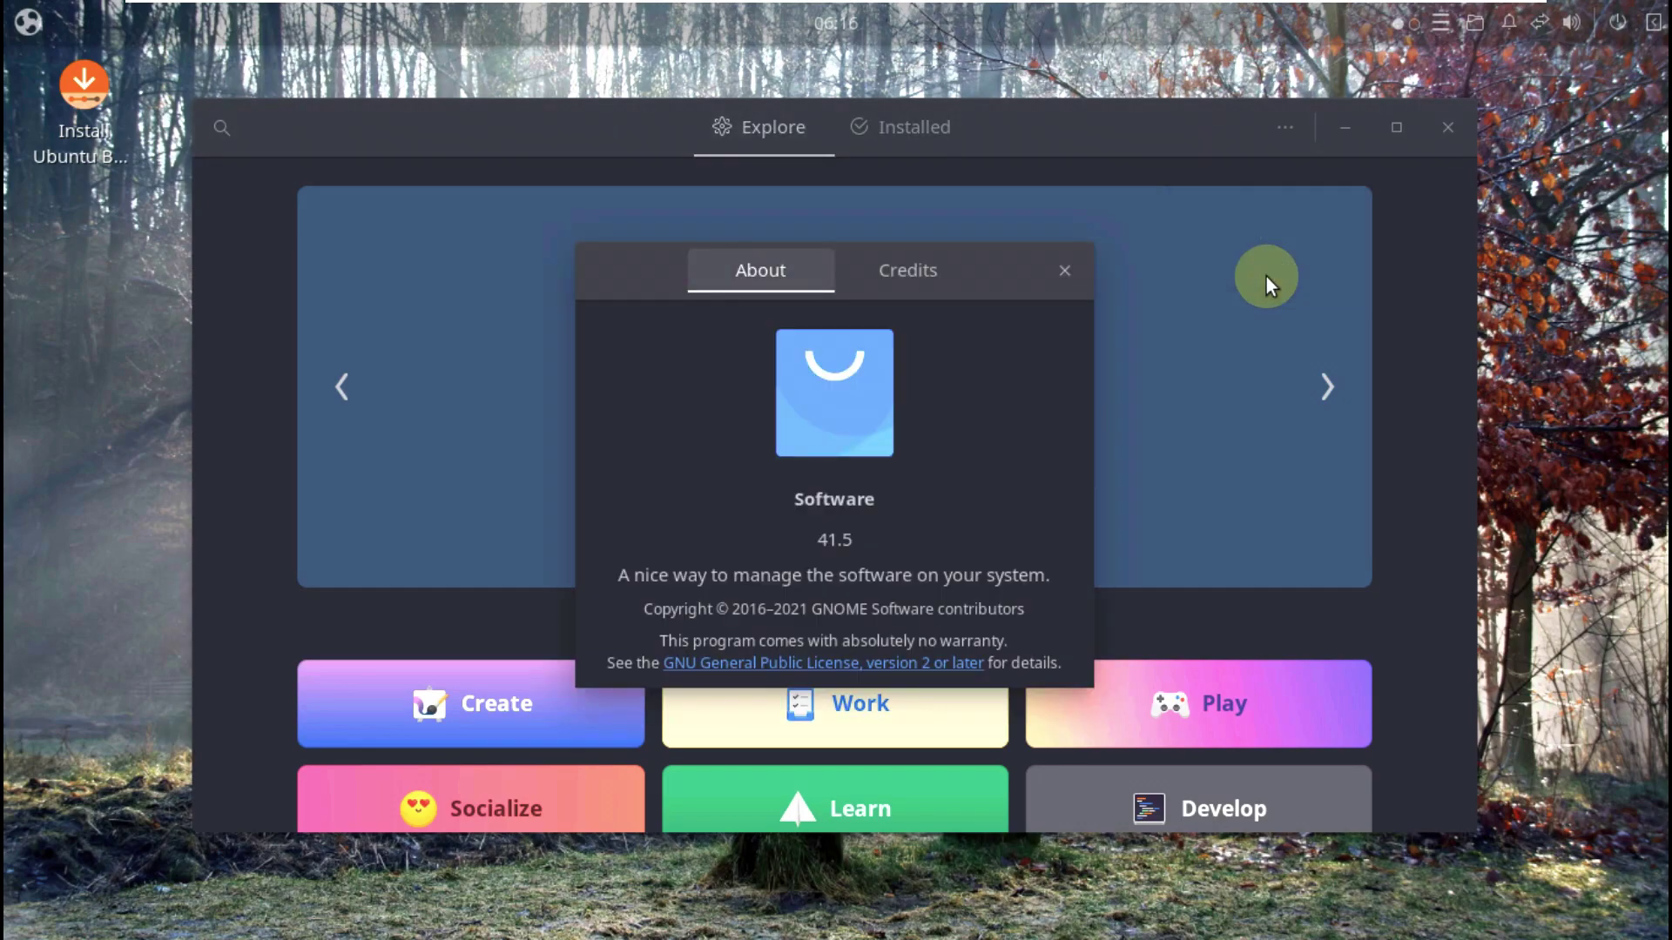
left_click(1053, 268)
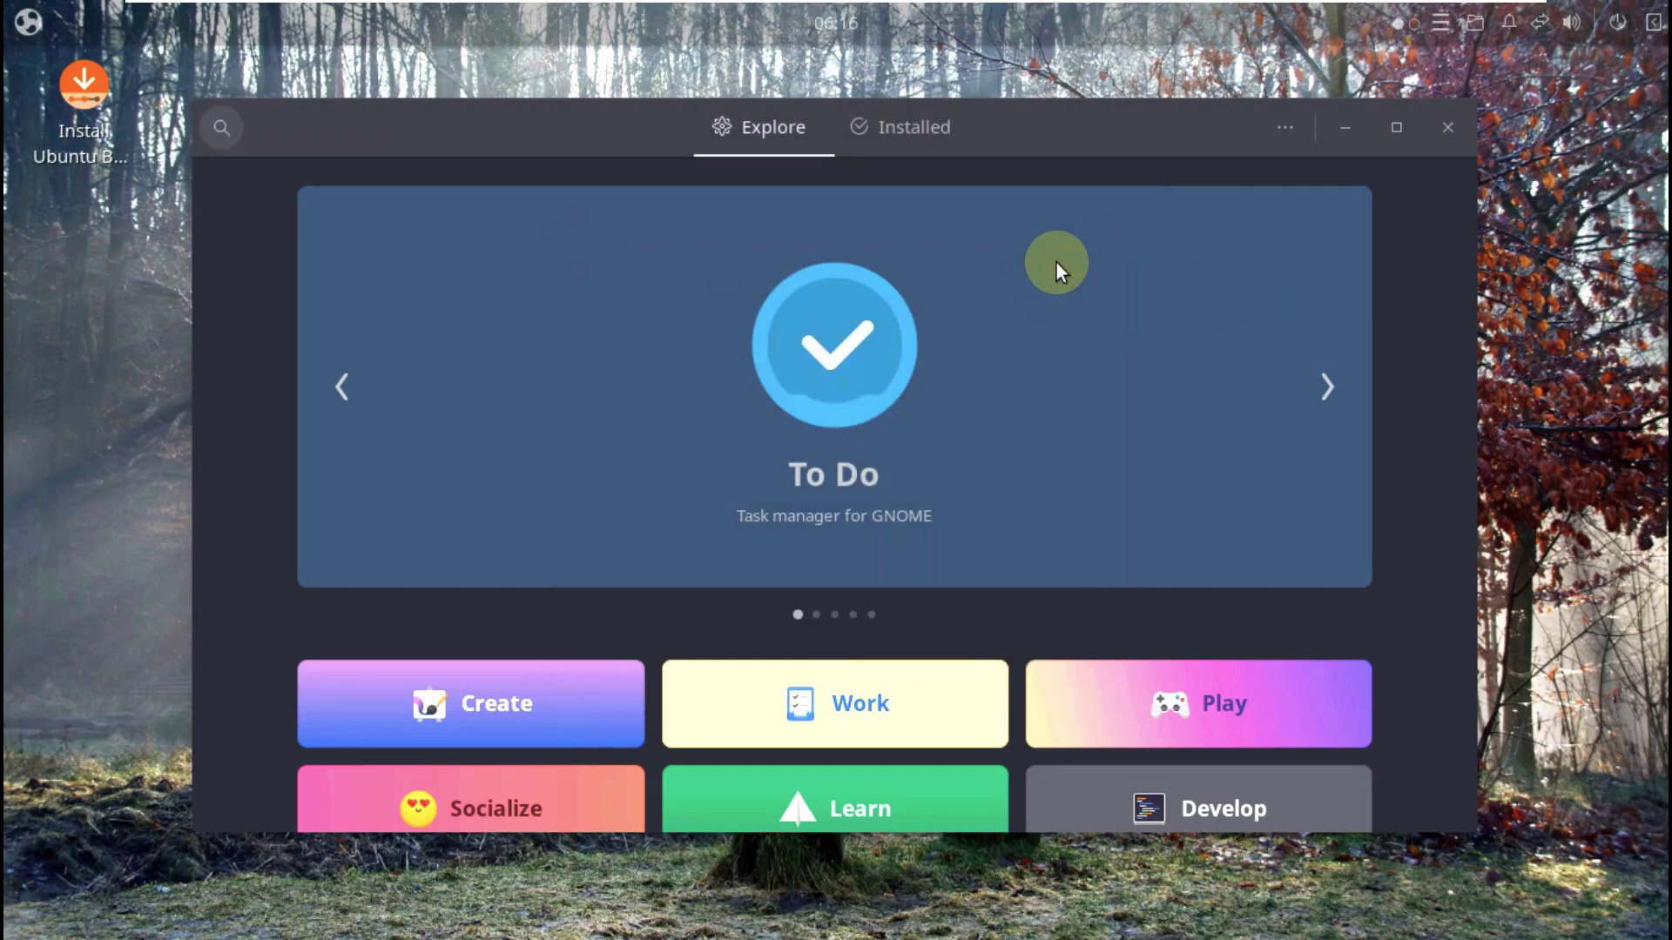
- Maximize Software to browse the Explore and Installed pages, and minimize the window
left_click(1385, 131)
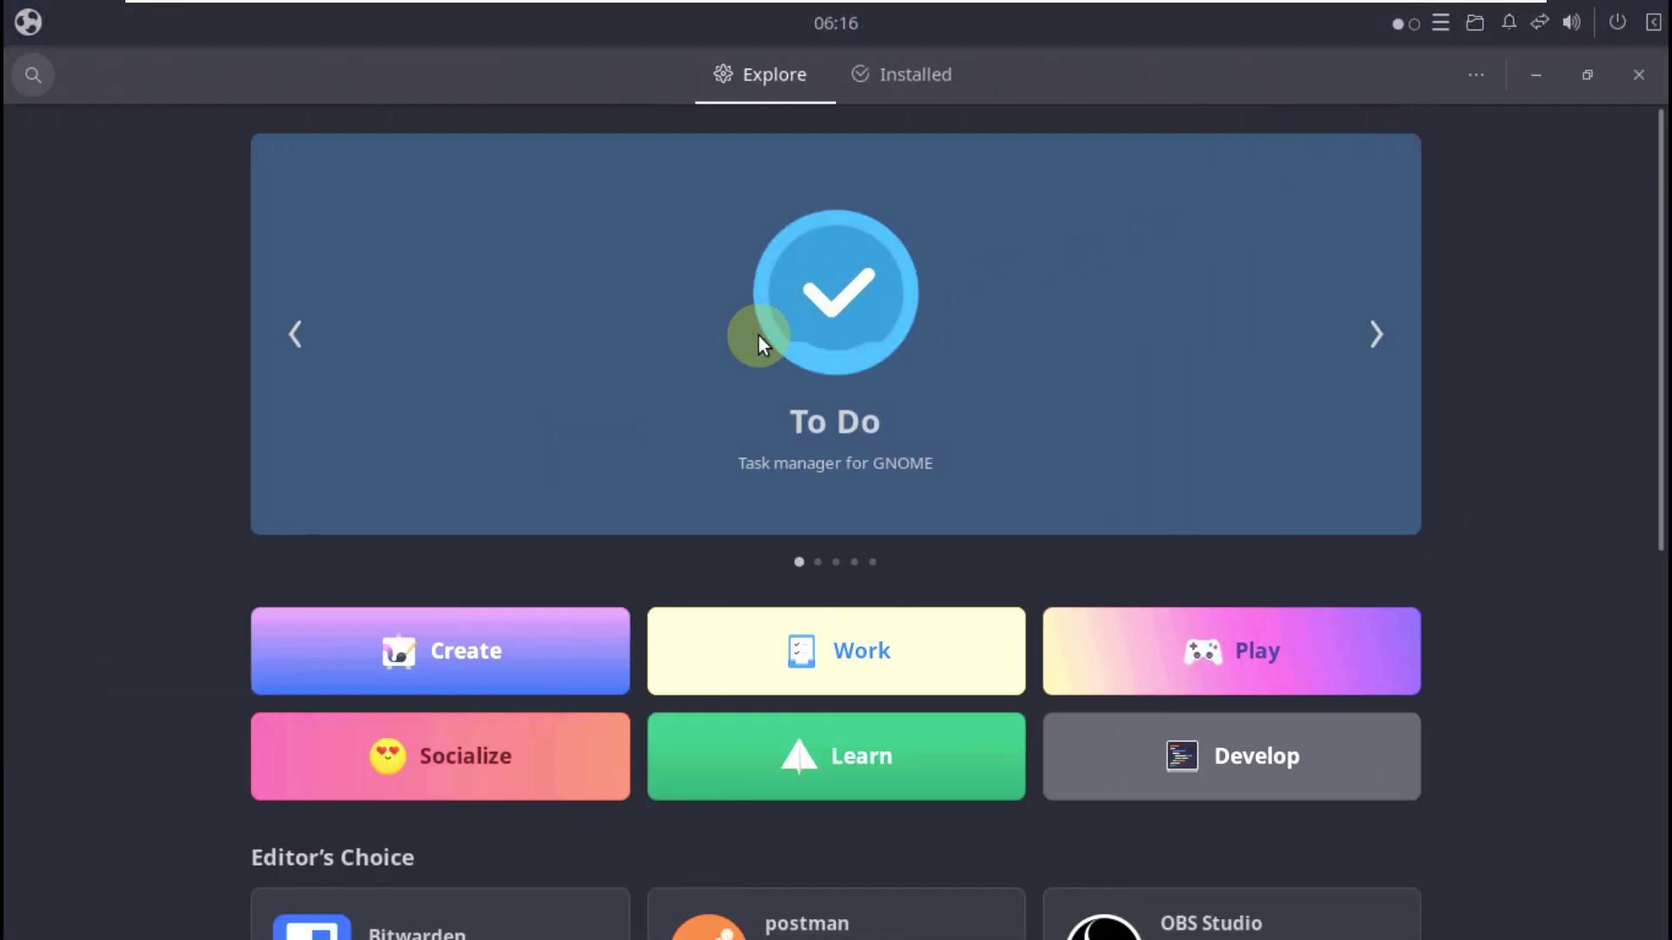
scroll(512, 508, "down", 8)
scroll(513, 533, "up", 4)
scroll(514, 533, "up", 1)
left_click(885, 107)
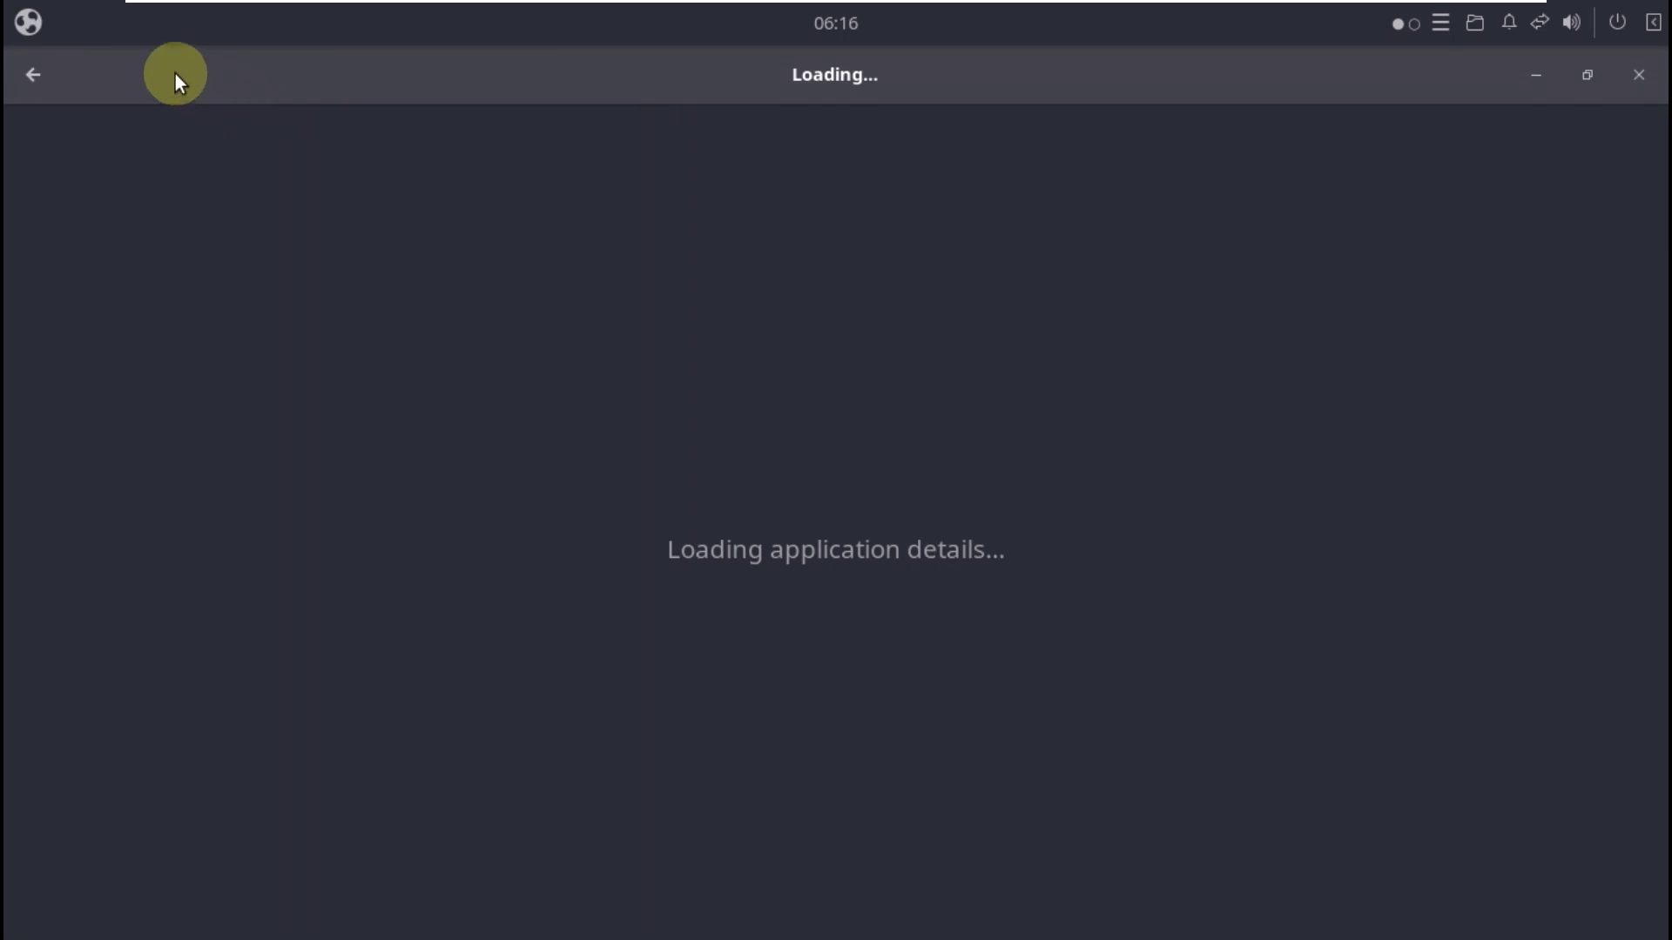
left_click(48, 74)
left_click(871, 70)
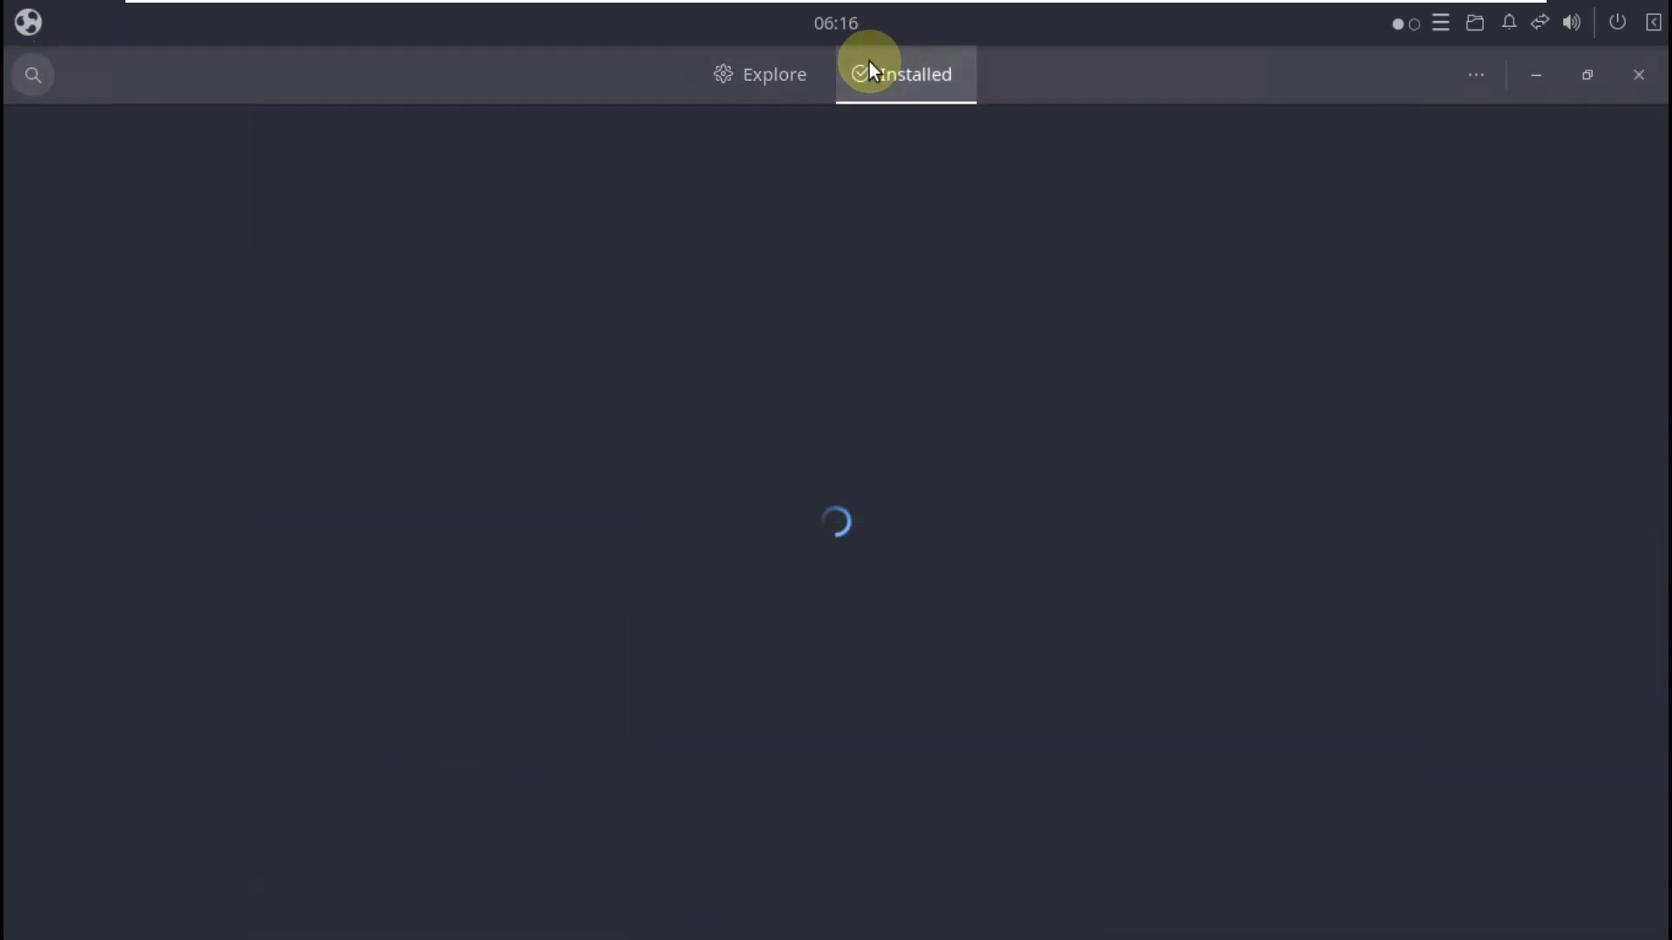
left_click(1475, 77)
left_click(1533, 73)
left_click(1532, 73)
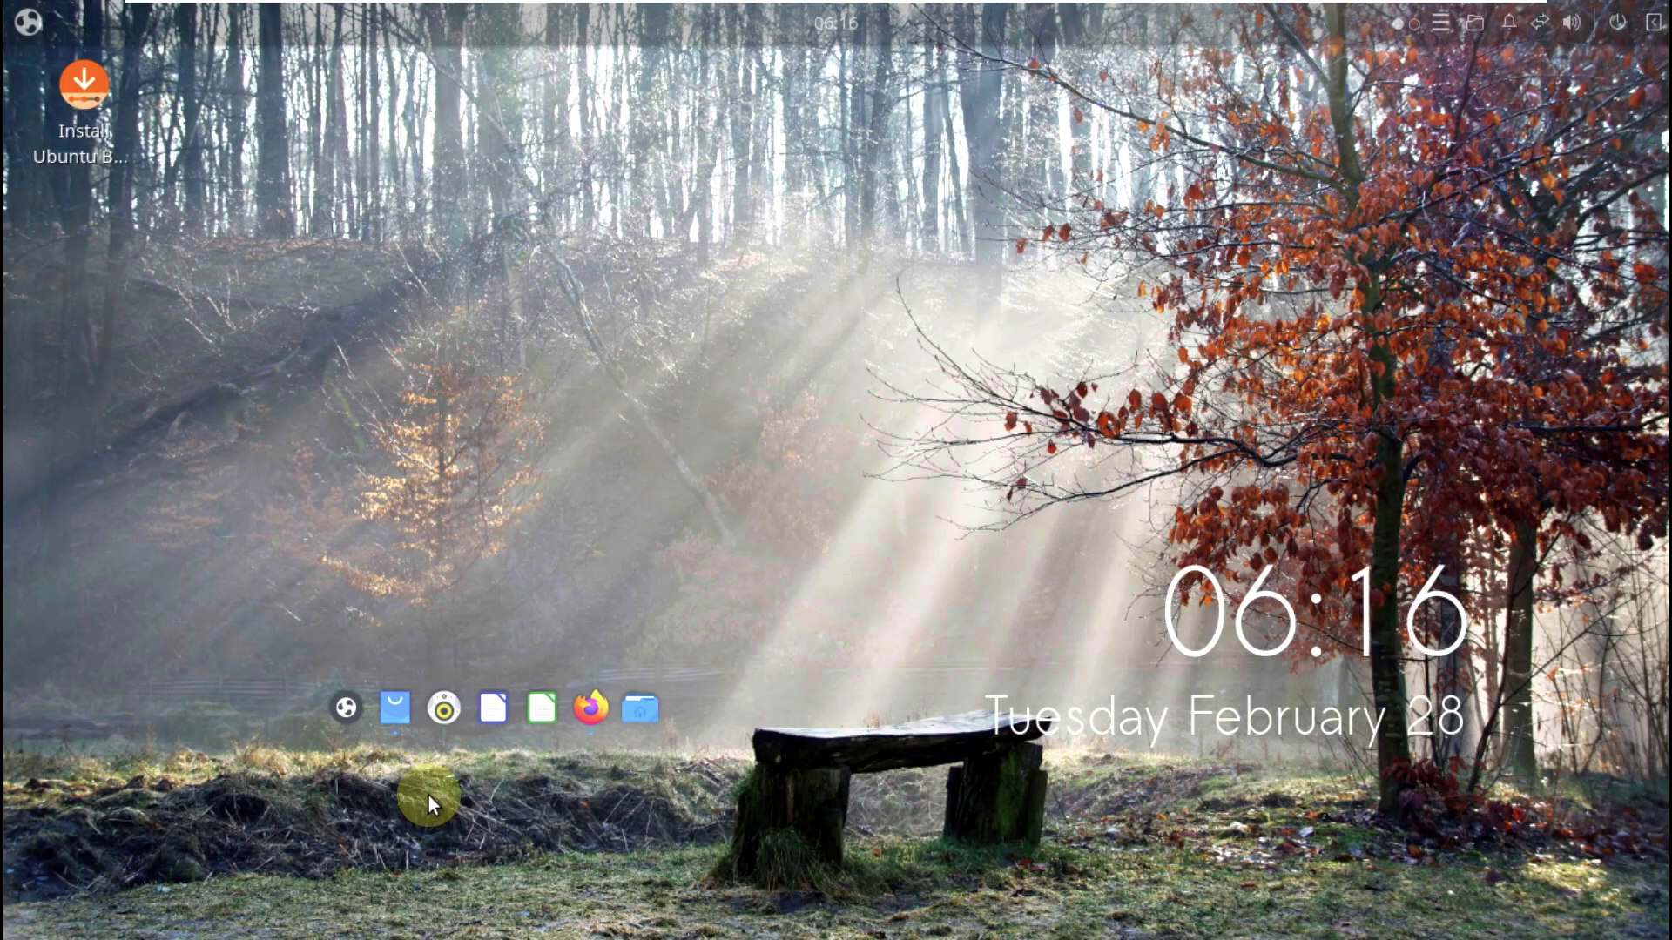
- Load youtube.com/9to5linux in Firefox and minimize the browser window
left_click(597, 698)
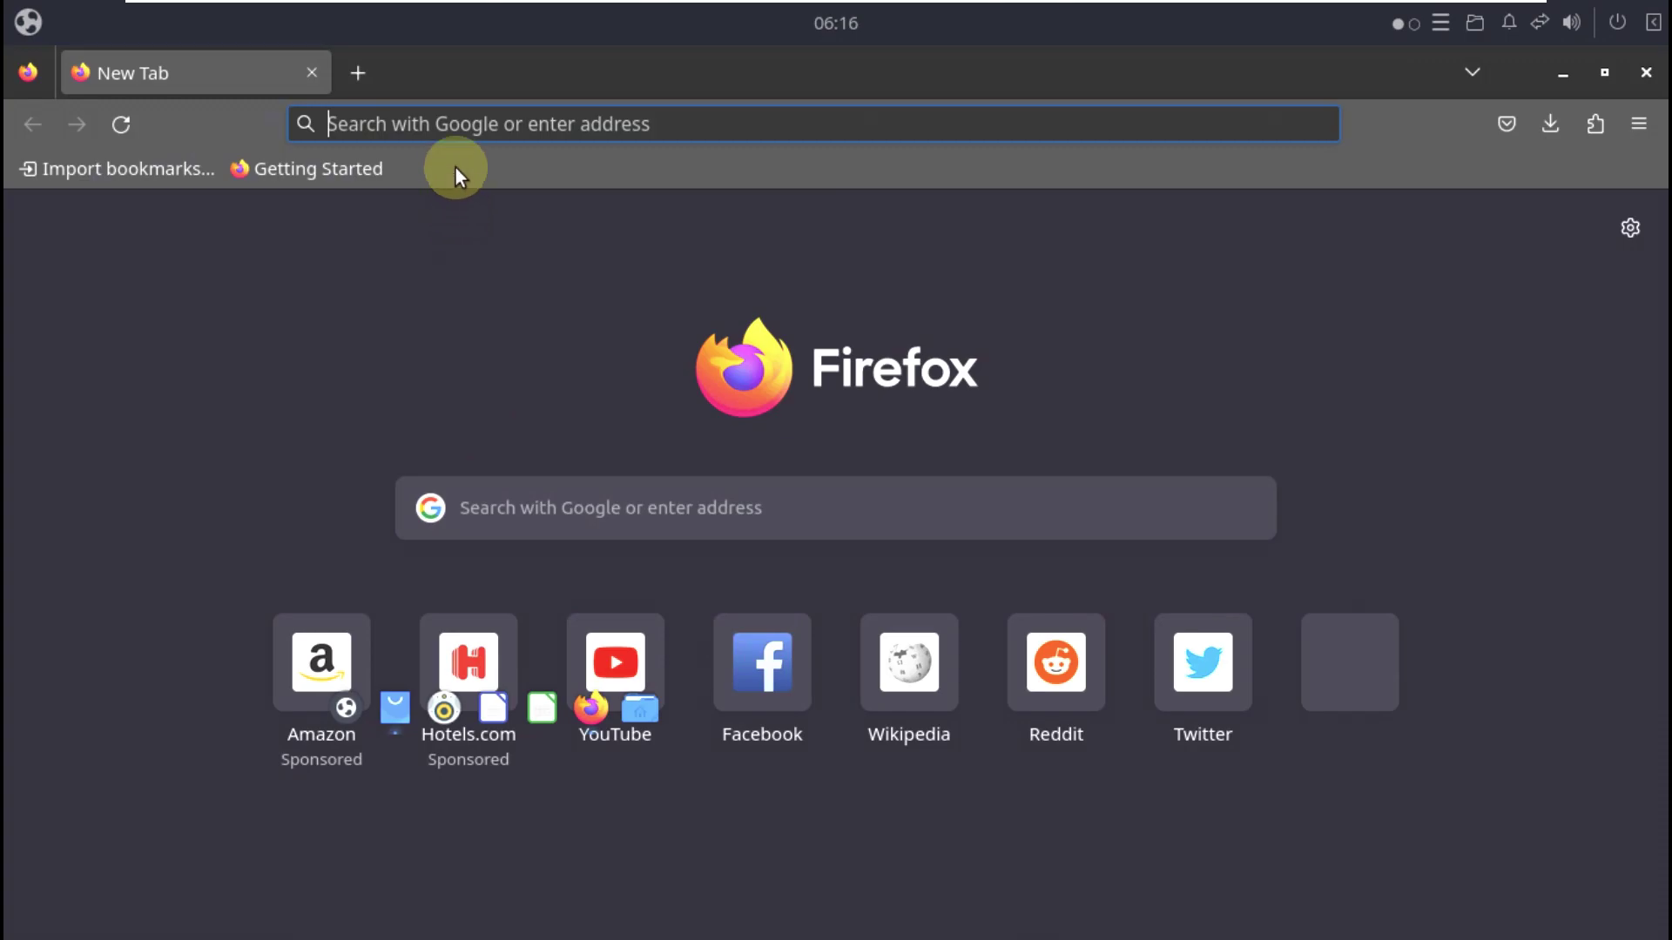
left_click(459, 122)
type("youtub")
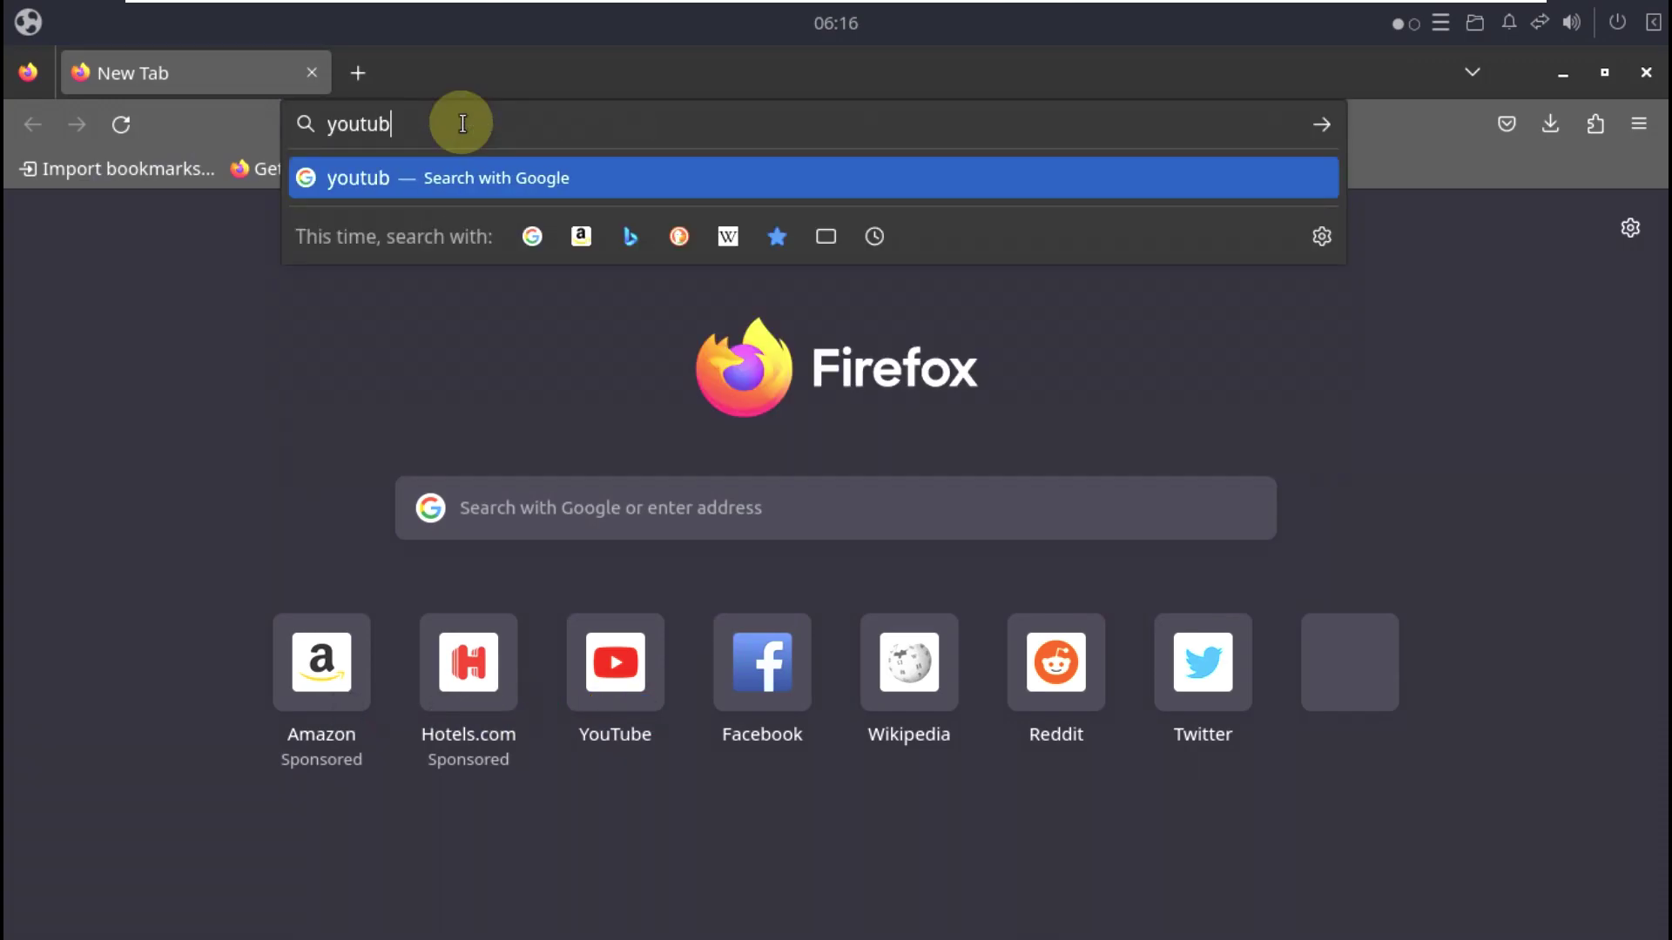
type("e.com/")
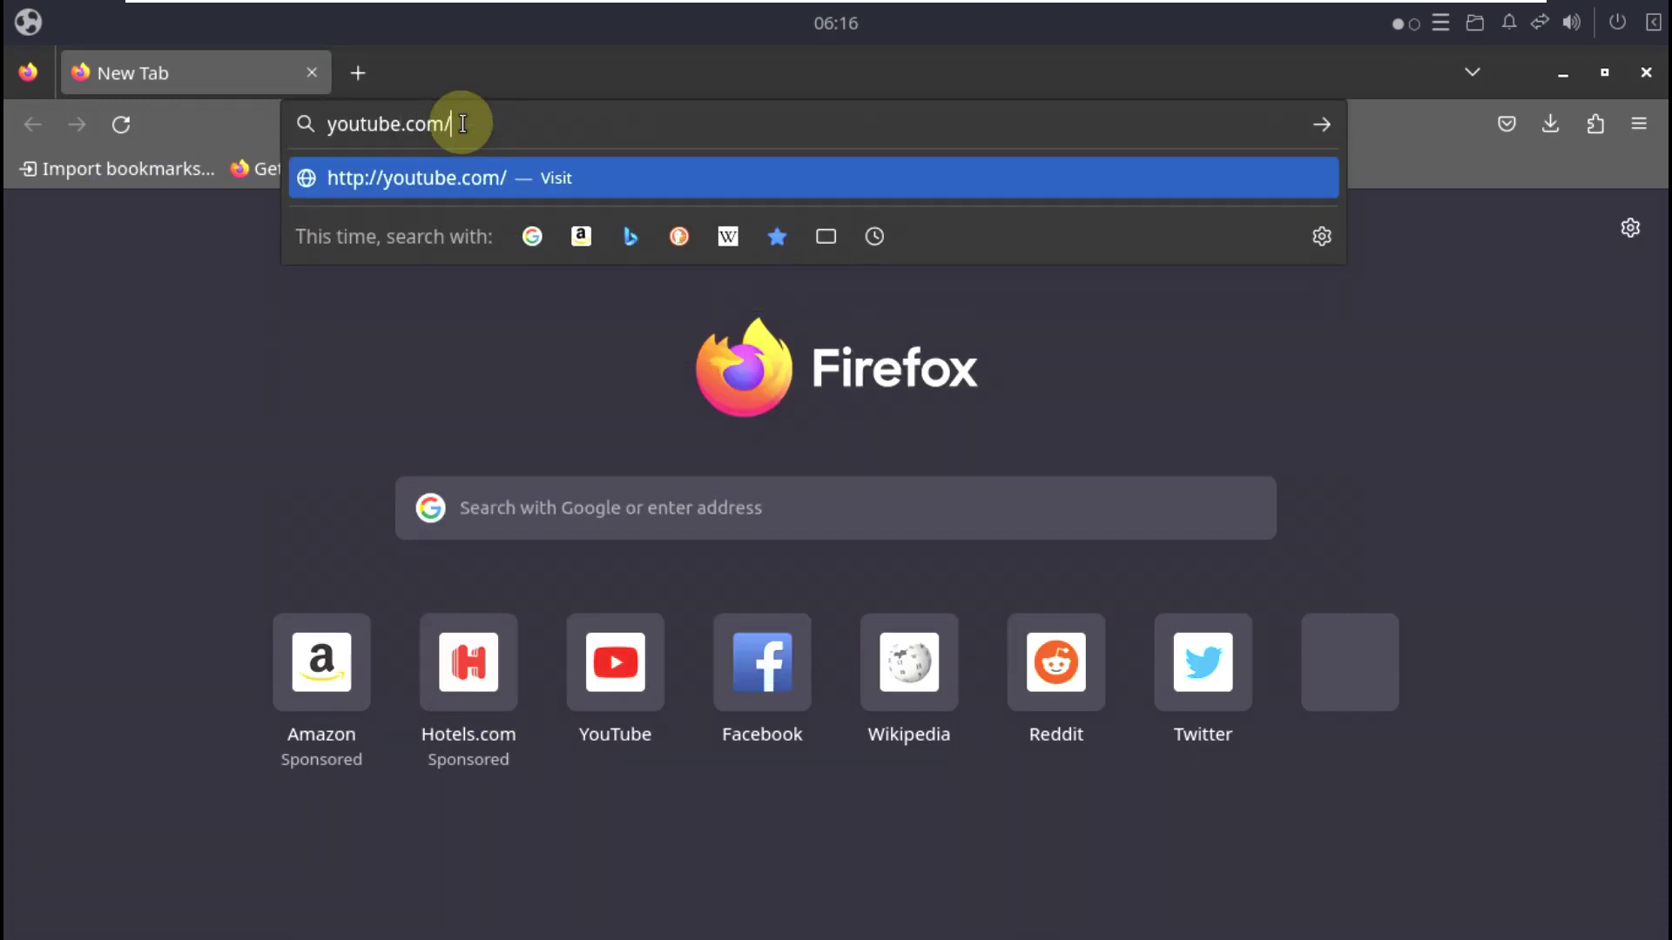
type("9to5linux")
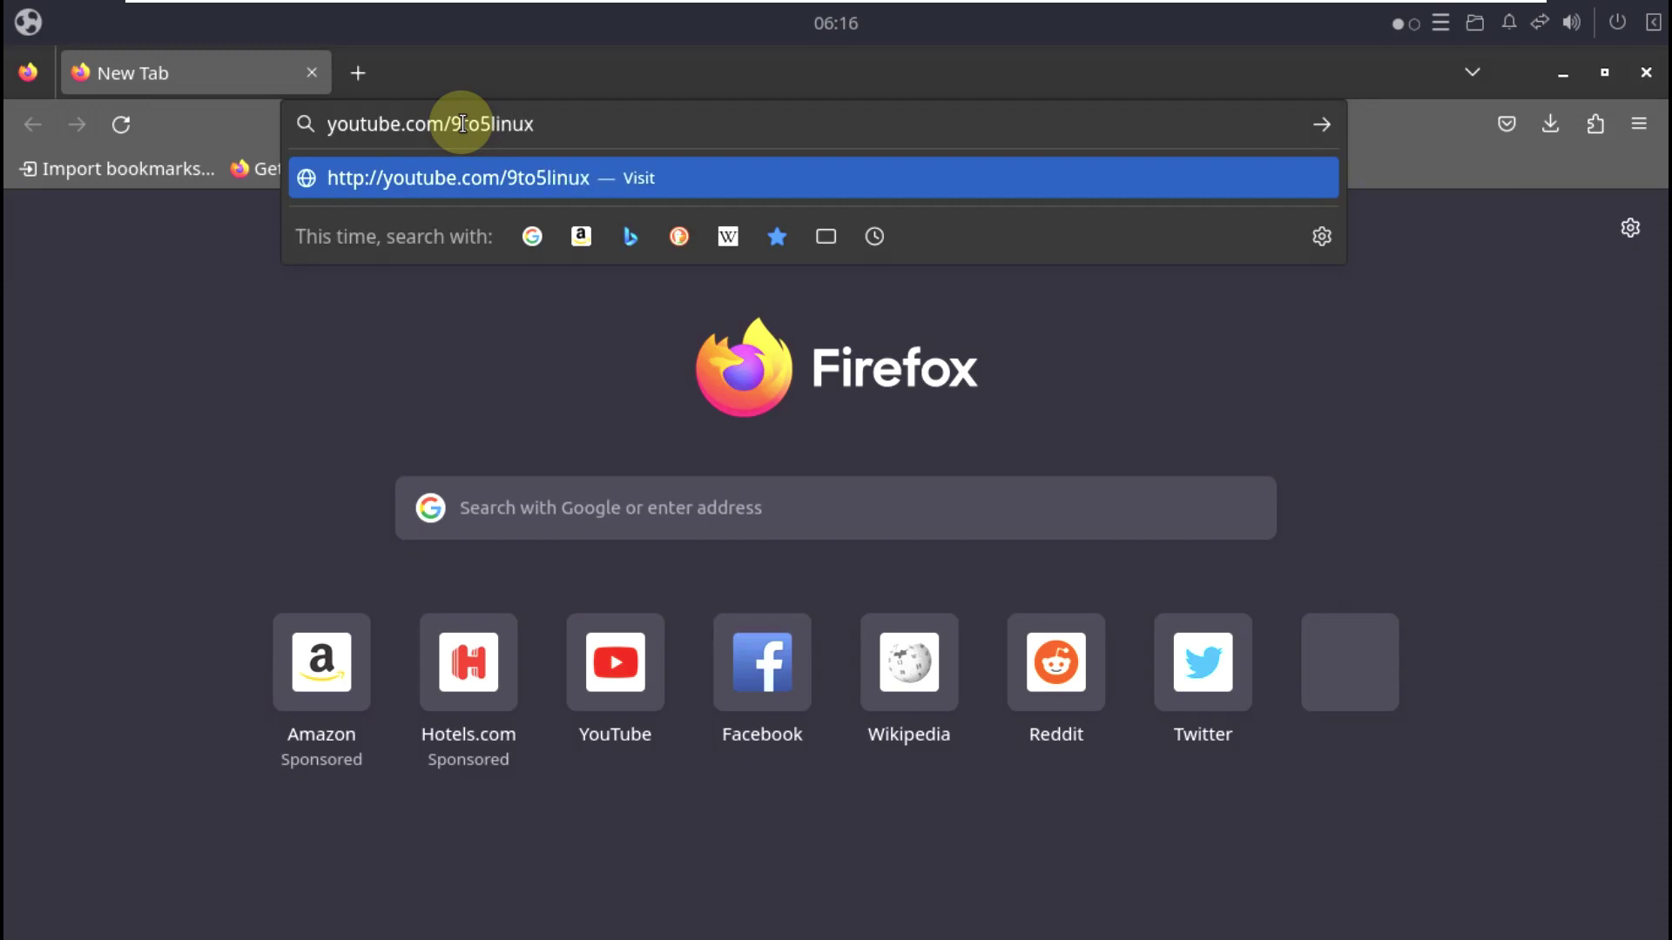
key("Return")
left_click(1581, 81)
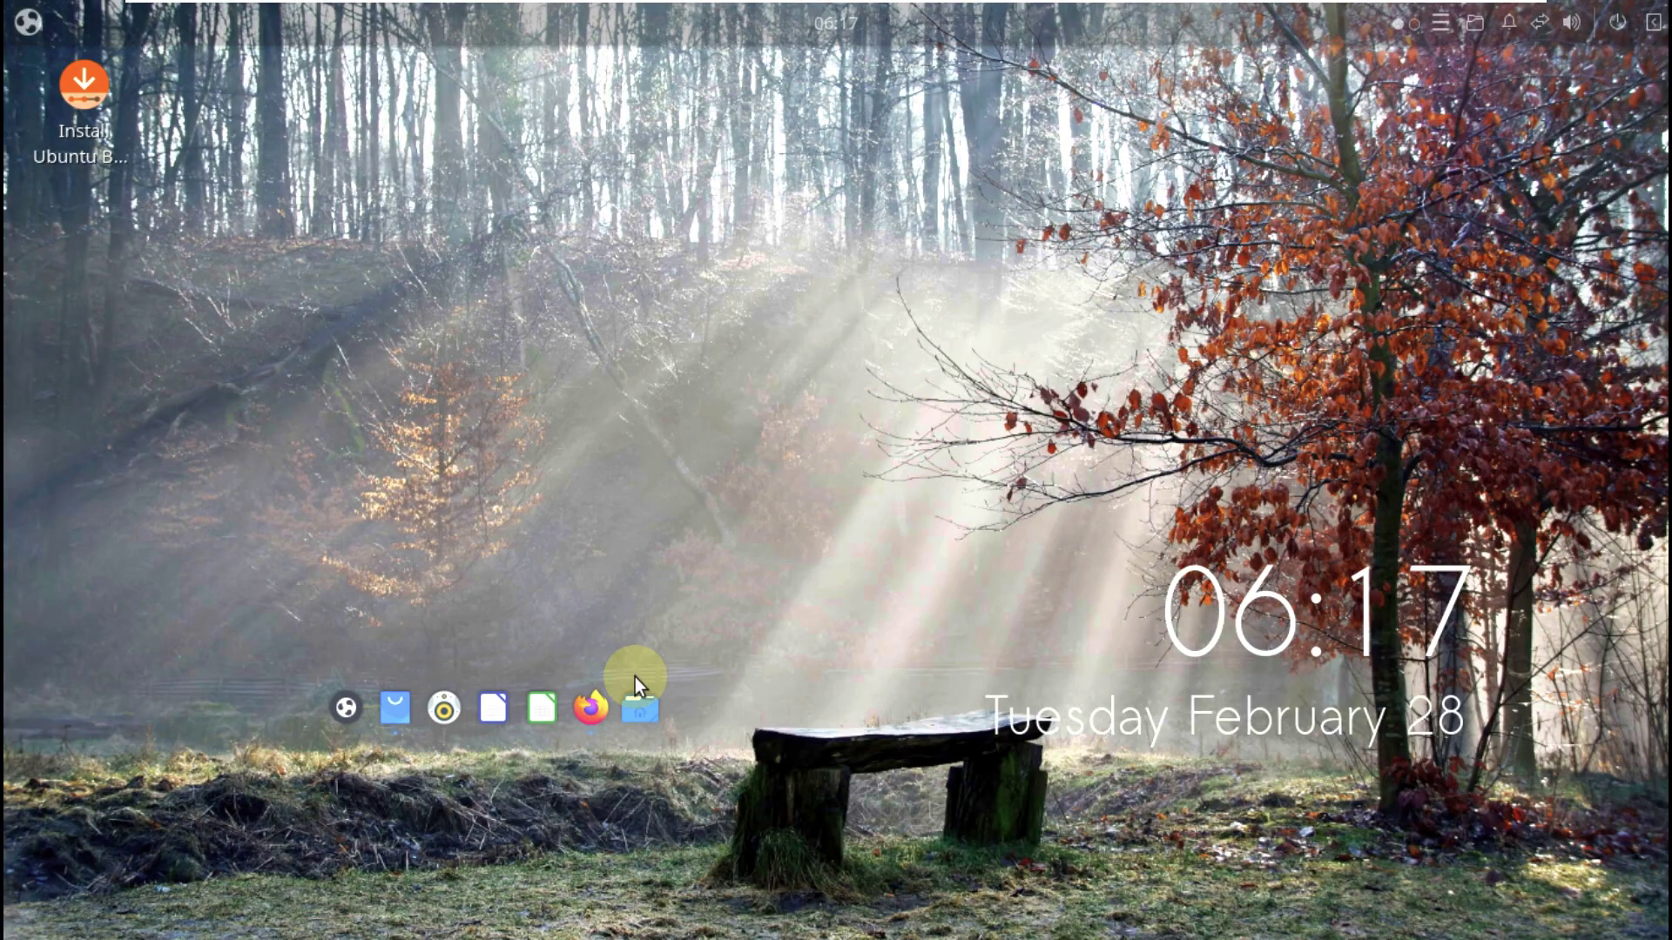
- Launch LibreOffice Writer past the tip of the day, view its version in the About dialog, and close Writer
left_click(505, 703)
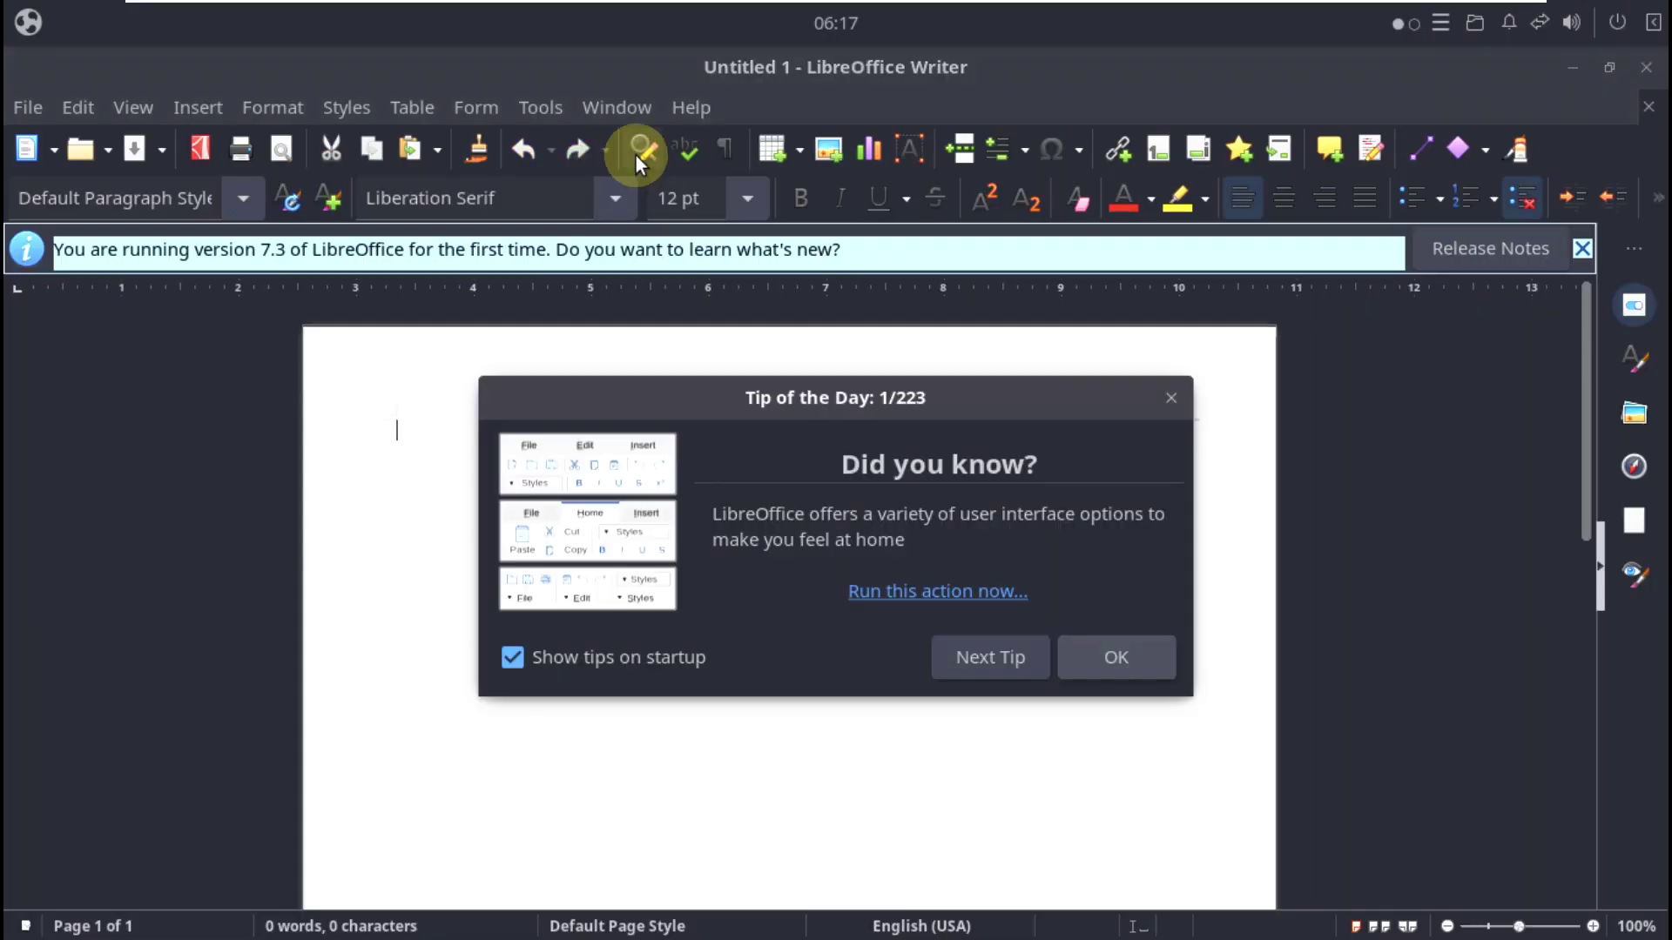
left_click(1171, 398)
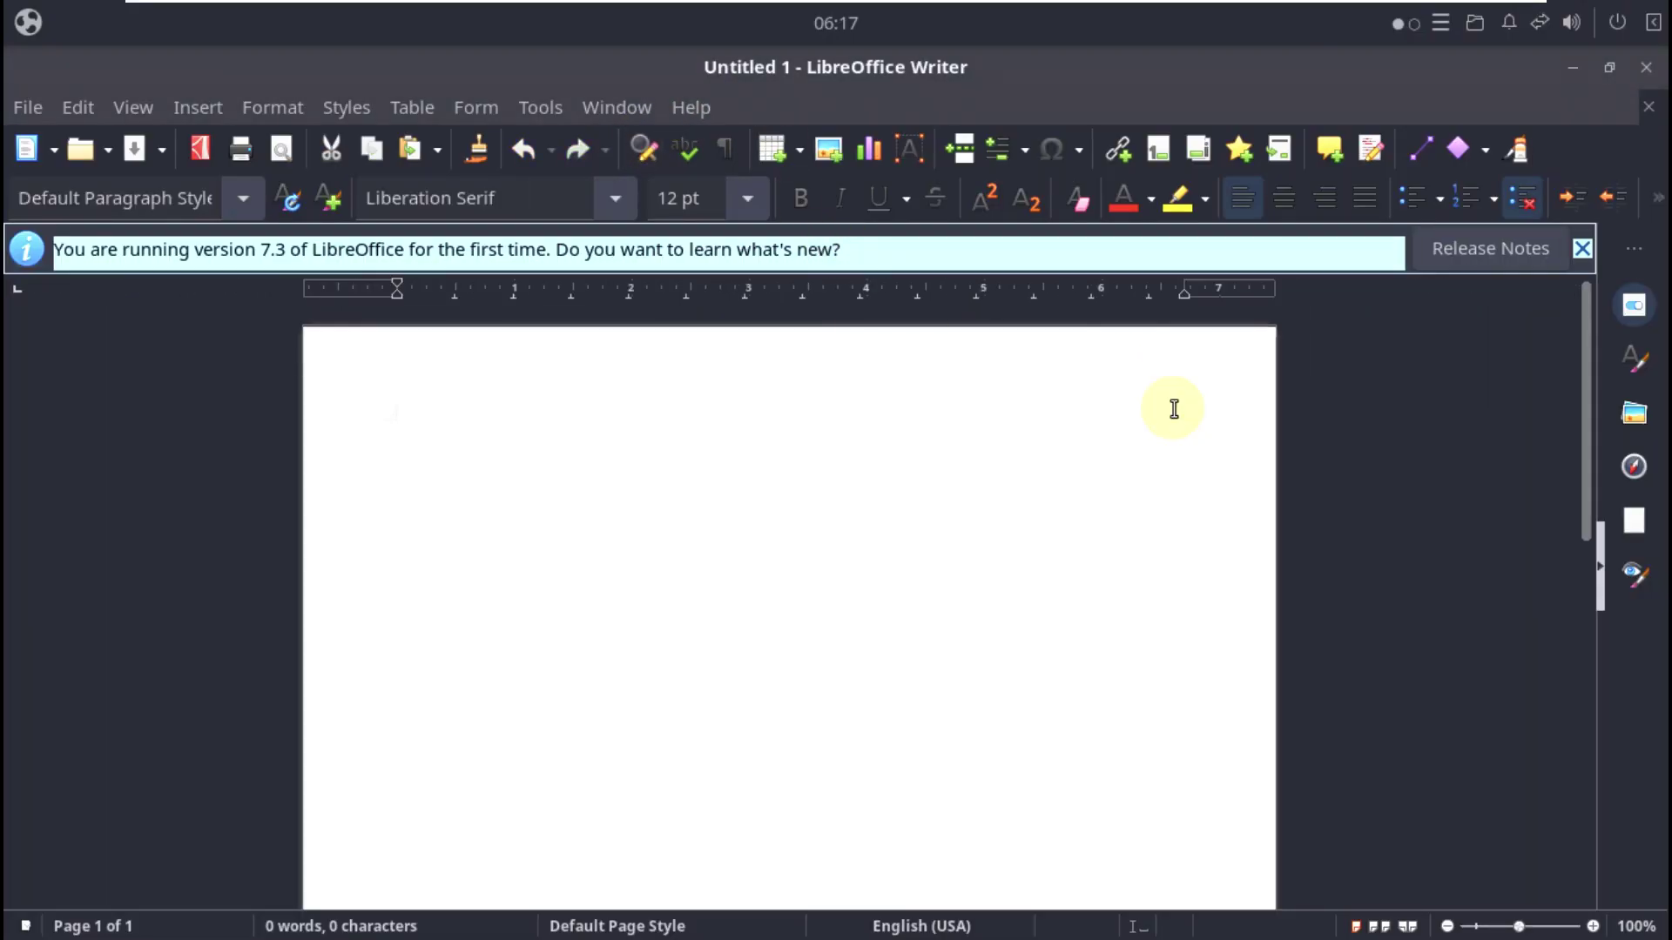
left_click(694, 106)
left_click(766, 580)
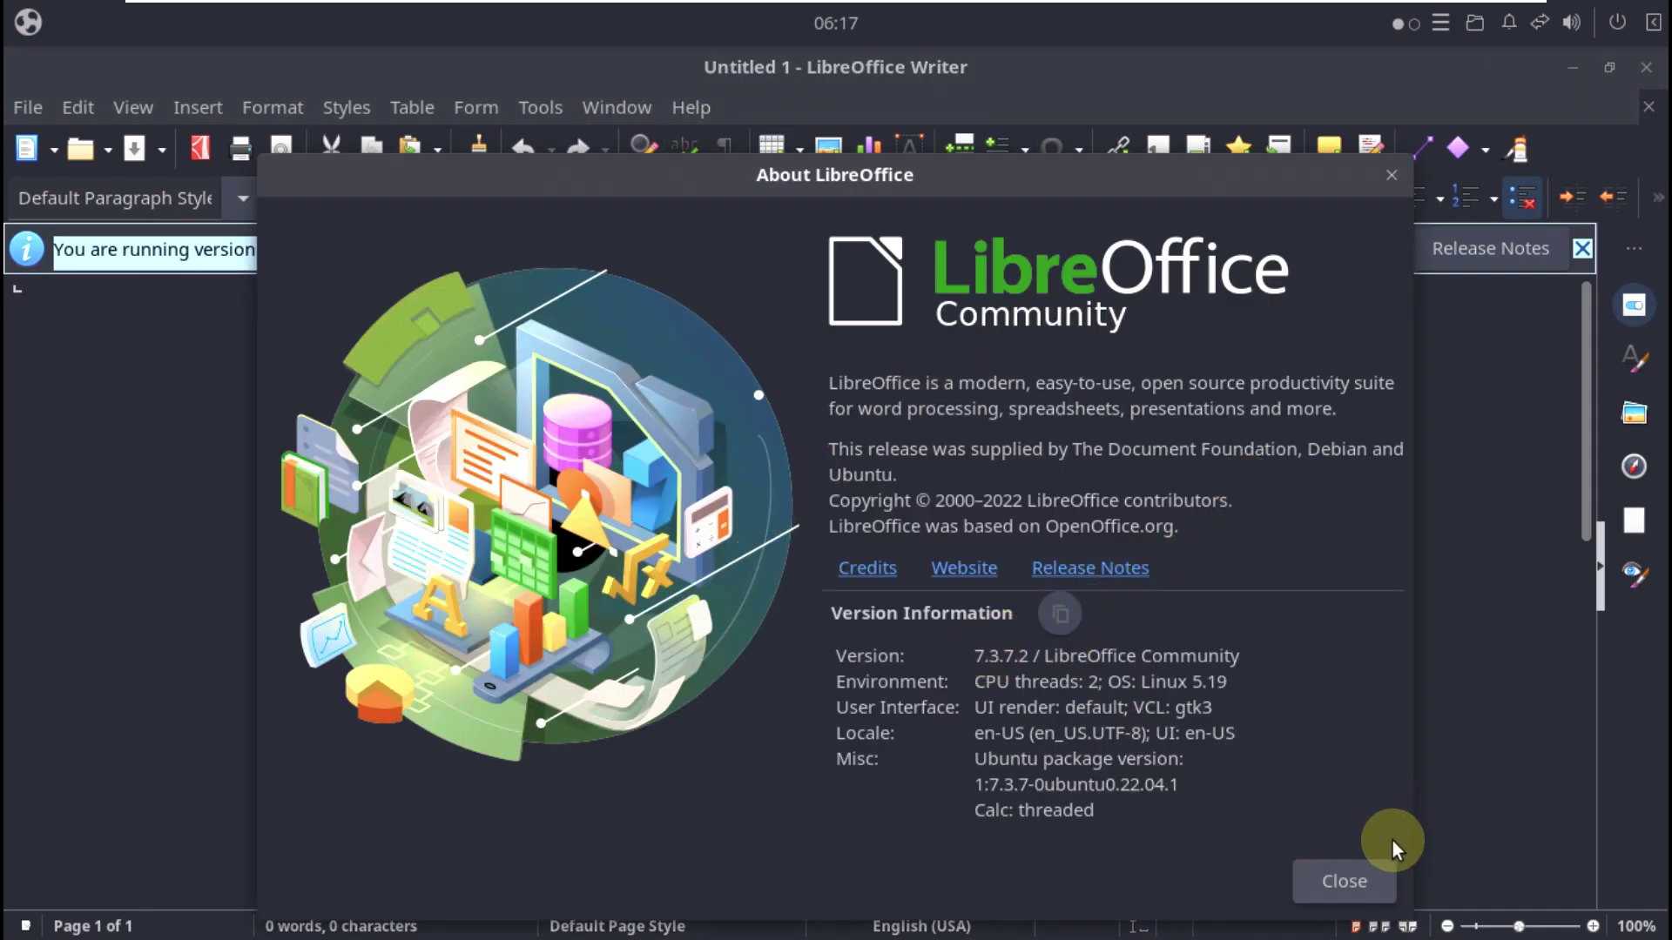
left_click(1364, 867)
left_click(1644, 68)
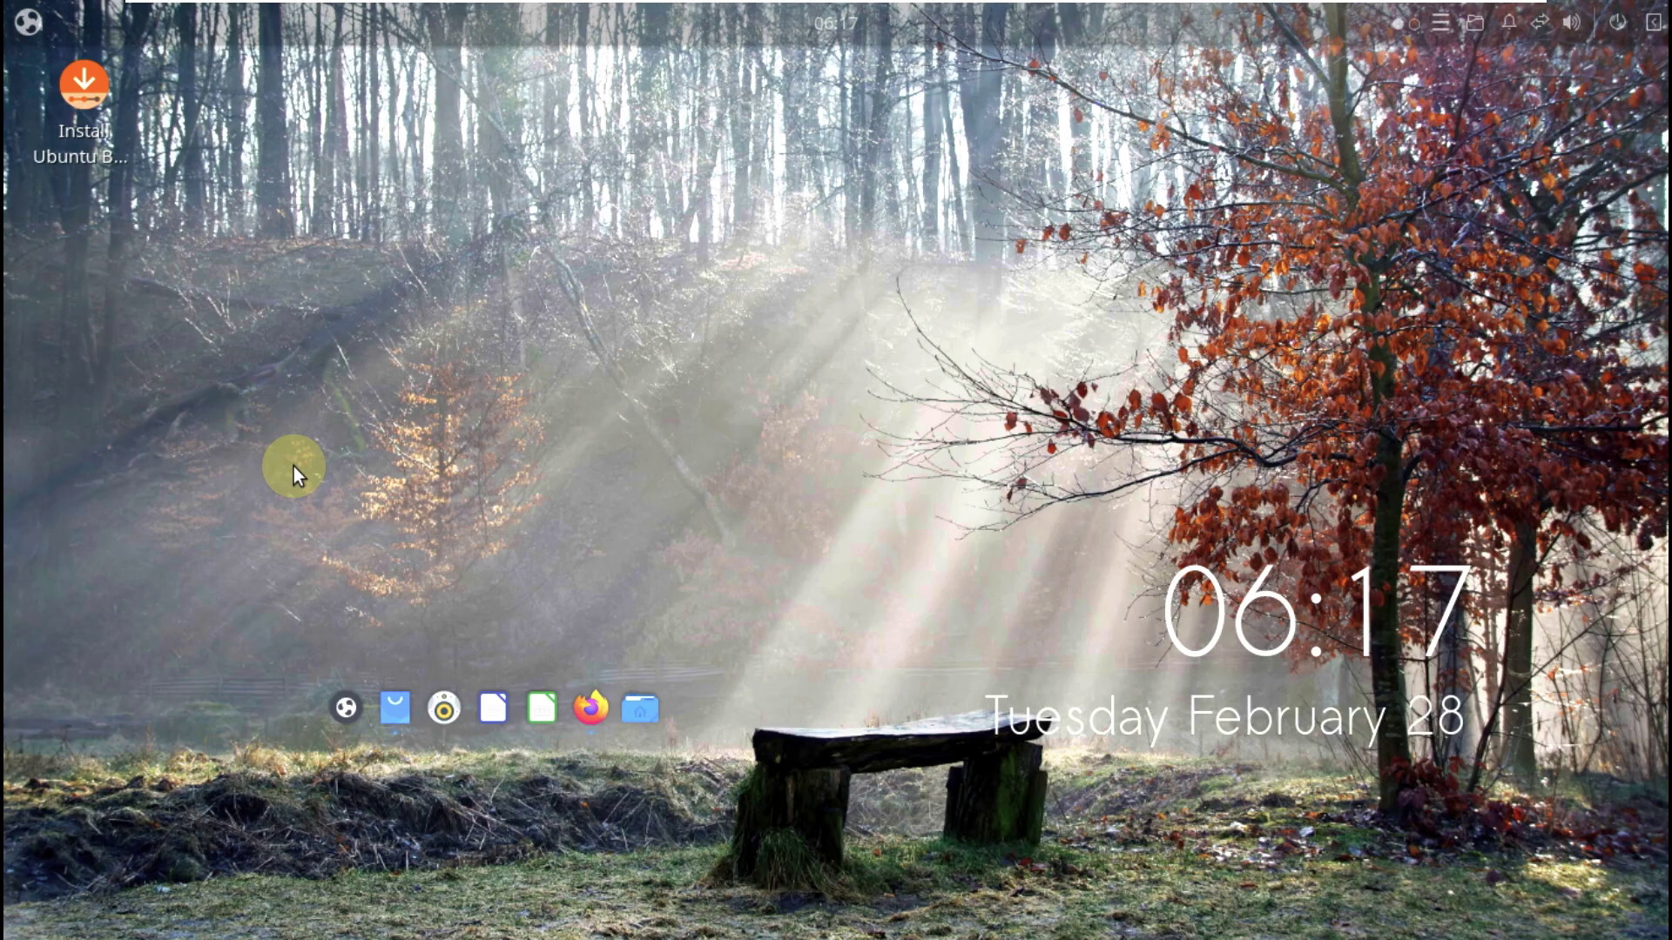
- Revisit the Explore and Installed pages in Software, close it, and minimize Firefox after viewing the 9to5Linux YouTube channel
left_click(409, 708)
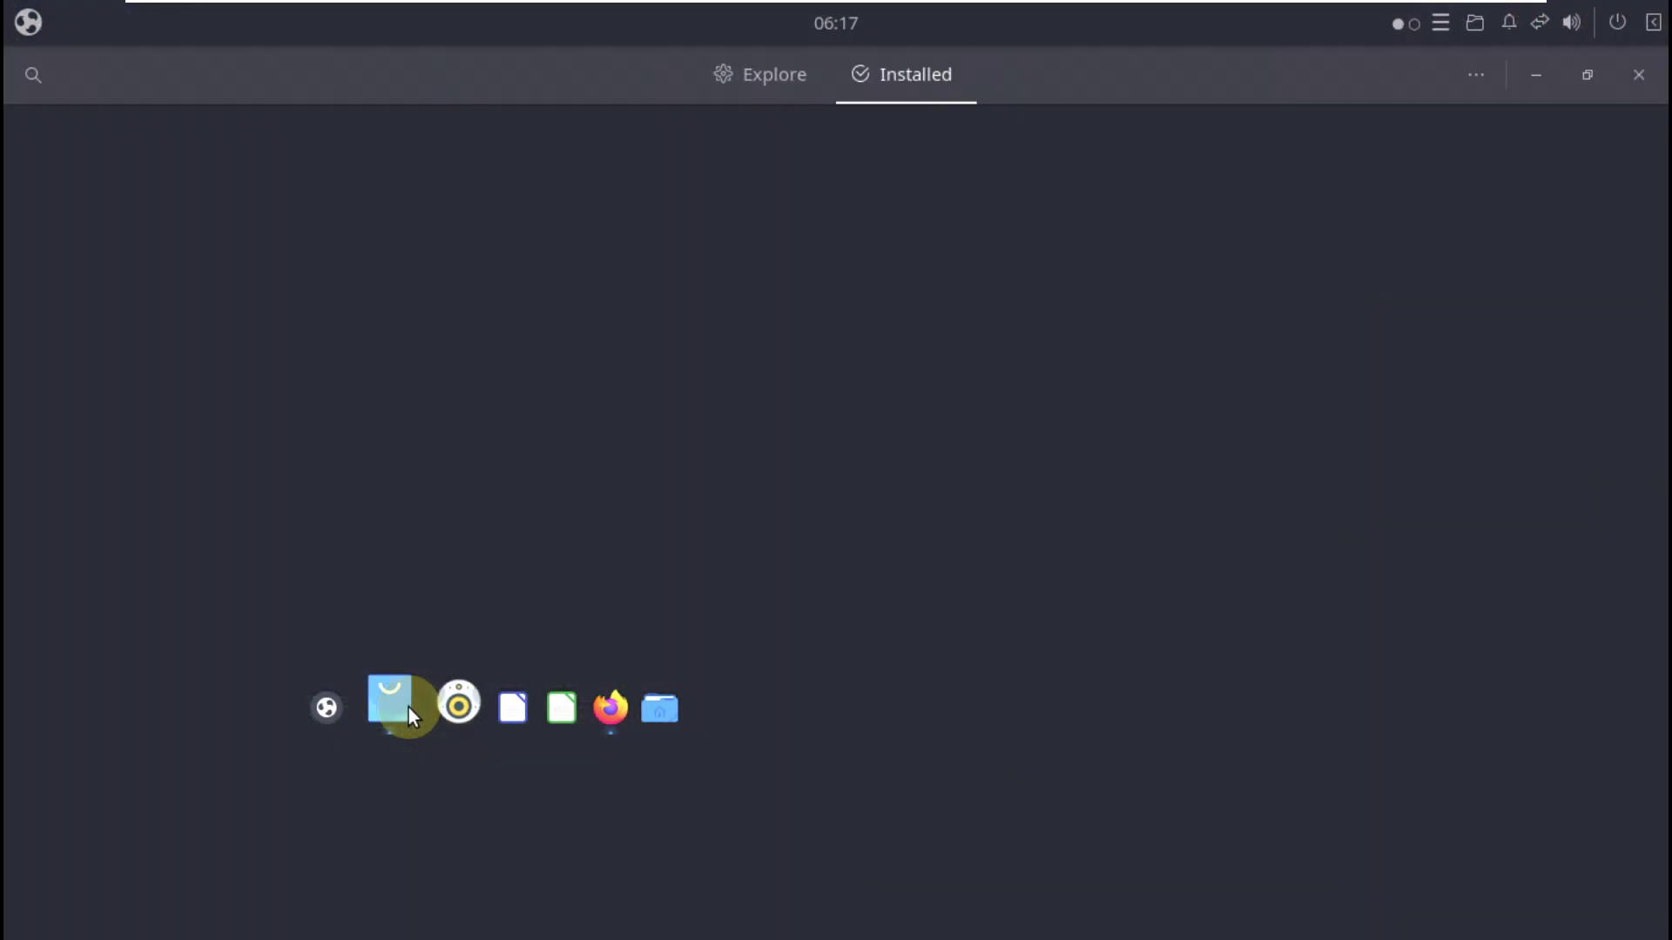
left_click(1597, 80)
left_click(825, 86)
left_click(864, 78)
left_click(1644, 85)
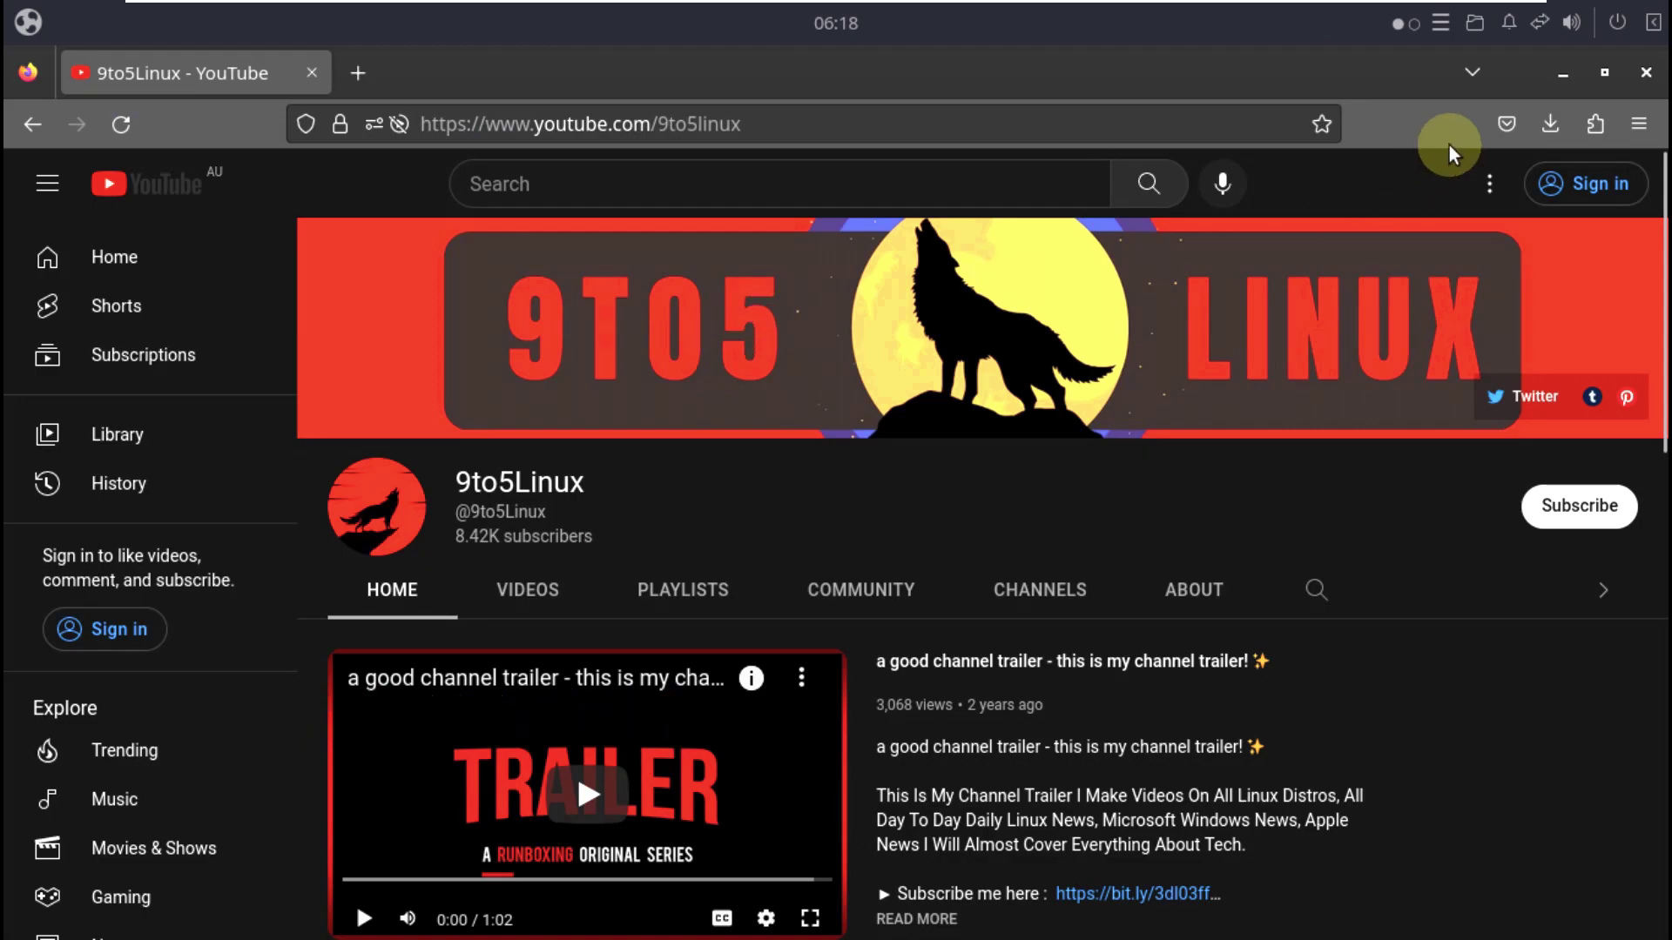
left_click(1565, 72)
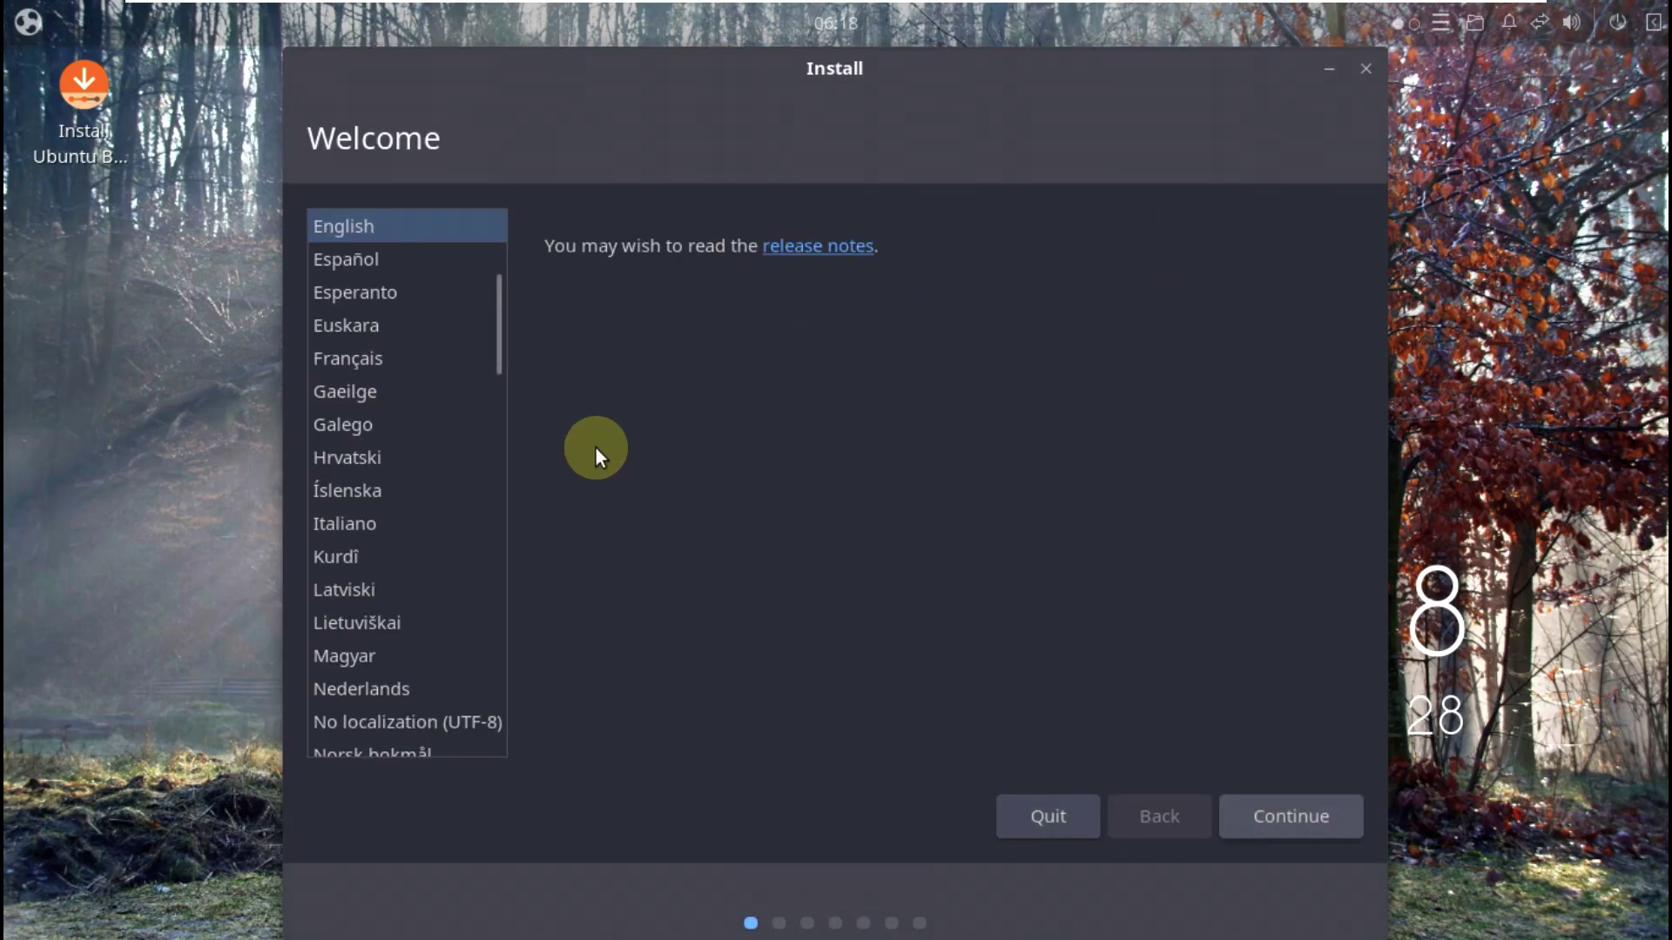
- Go through the installer with English, the English (US) keyboard layout, a normal installation, update downloads and third-party software
scroll(469, 294, "up", 3)
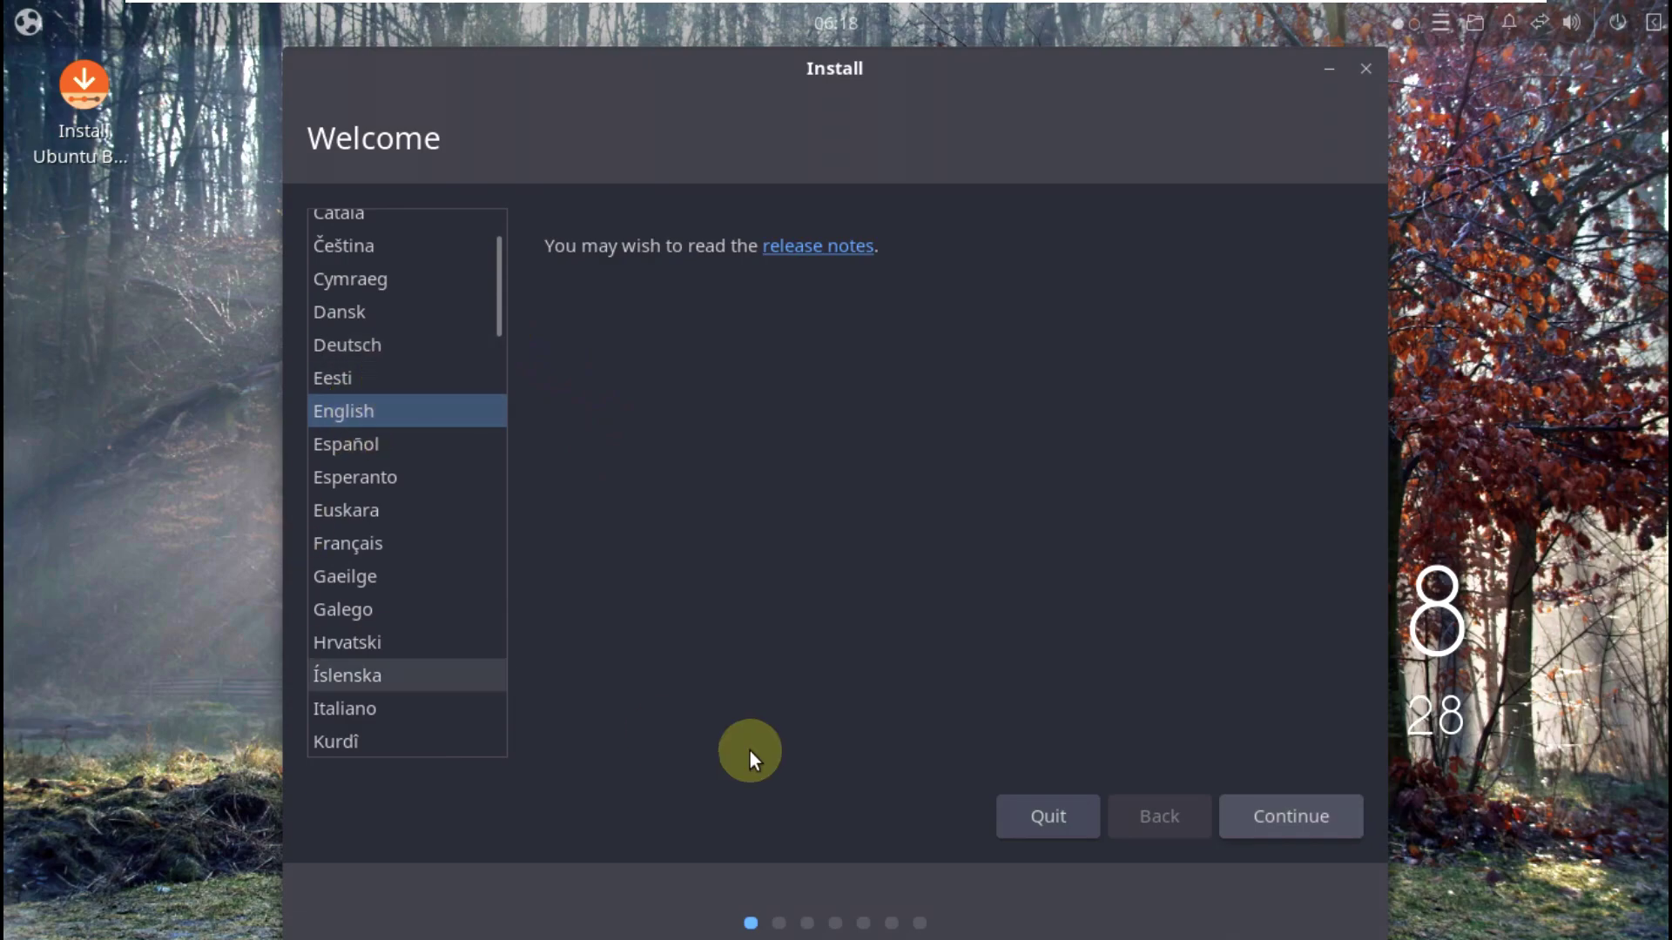
left_click(1320, 803)
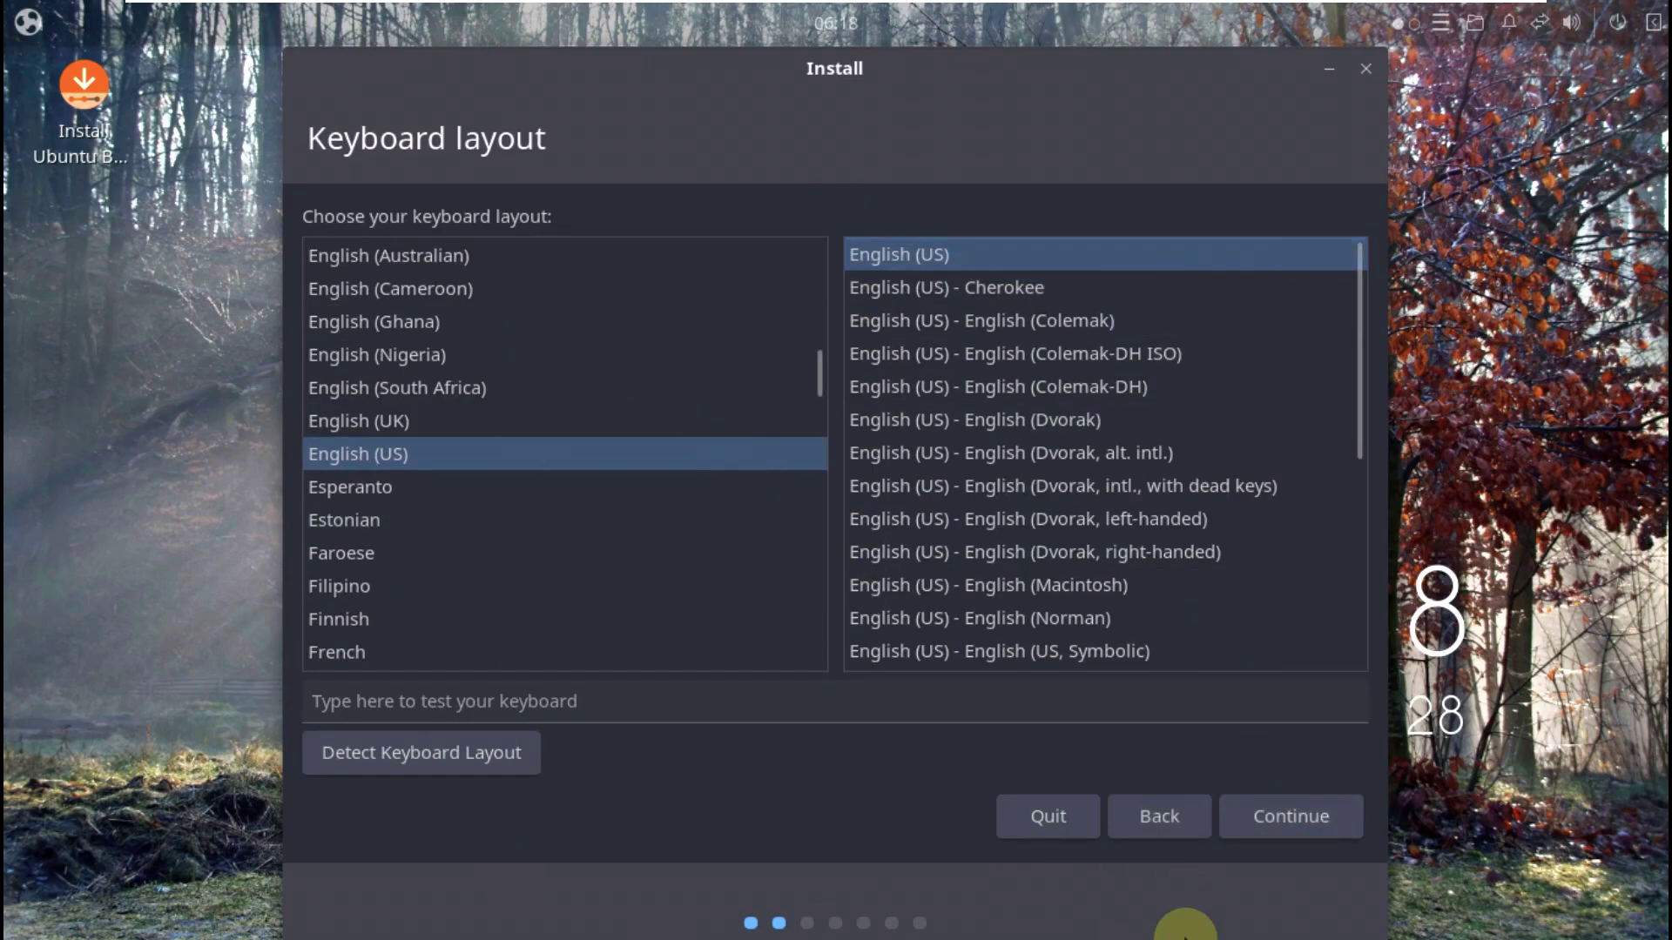
left_click(1280, 819)
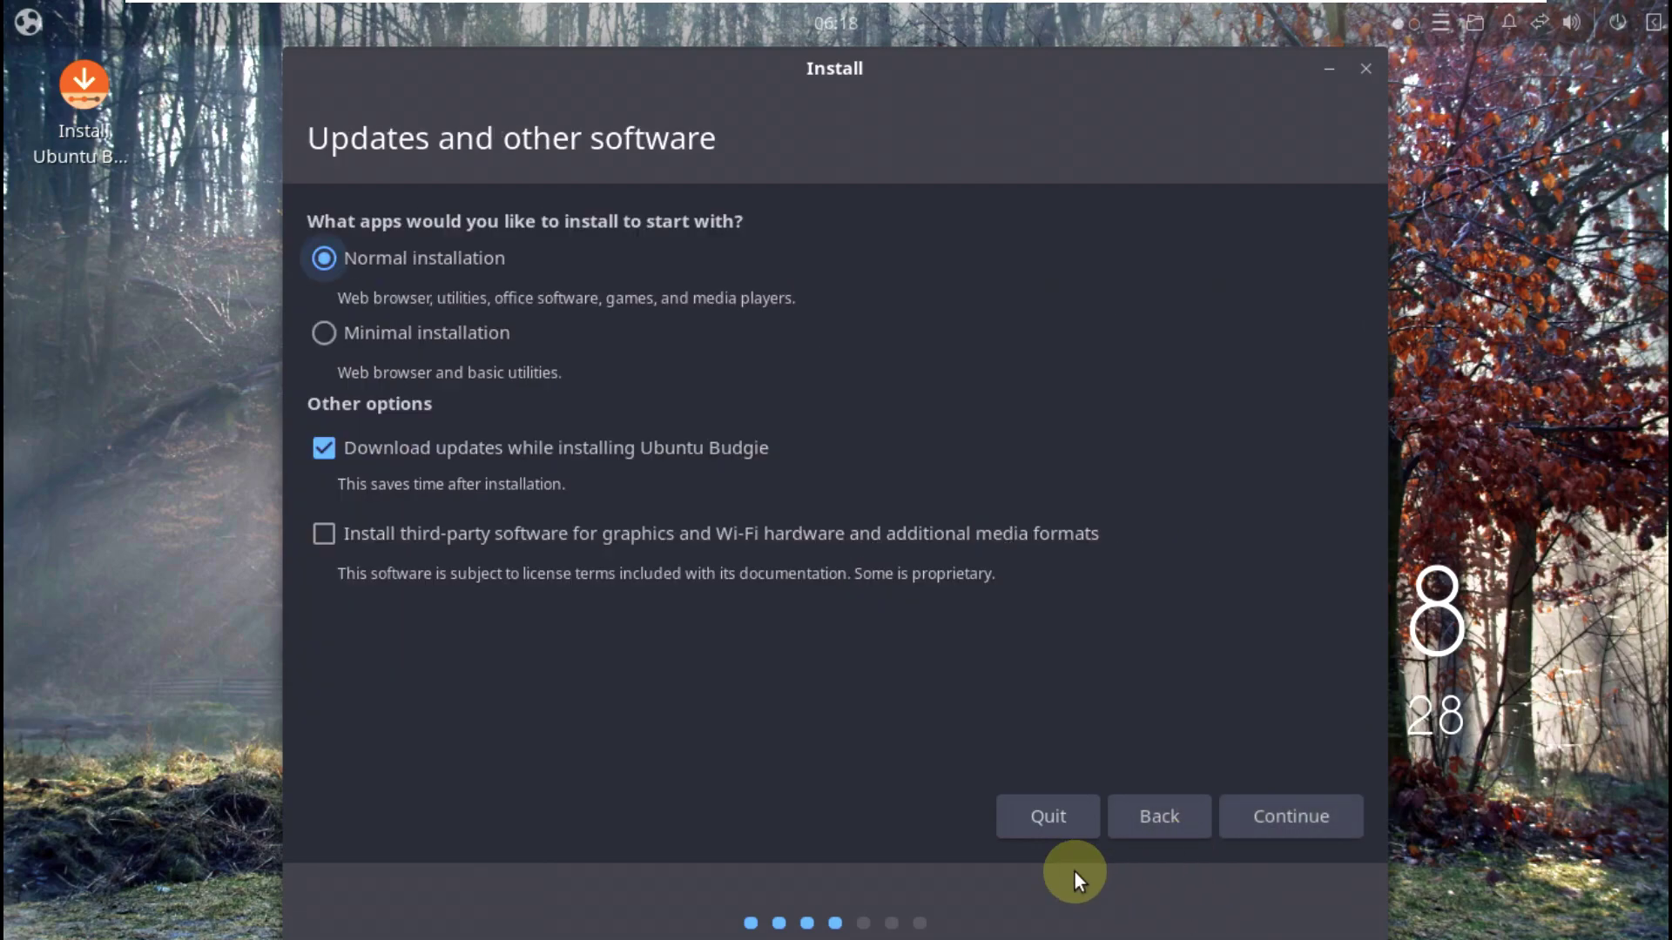
left_click(682, 548)
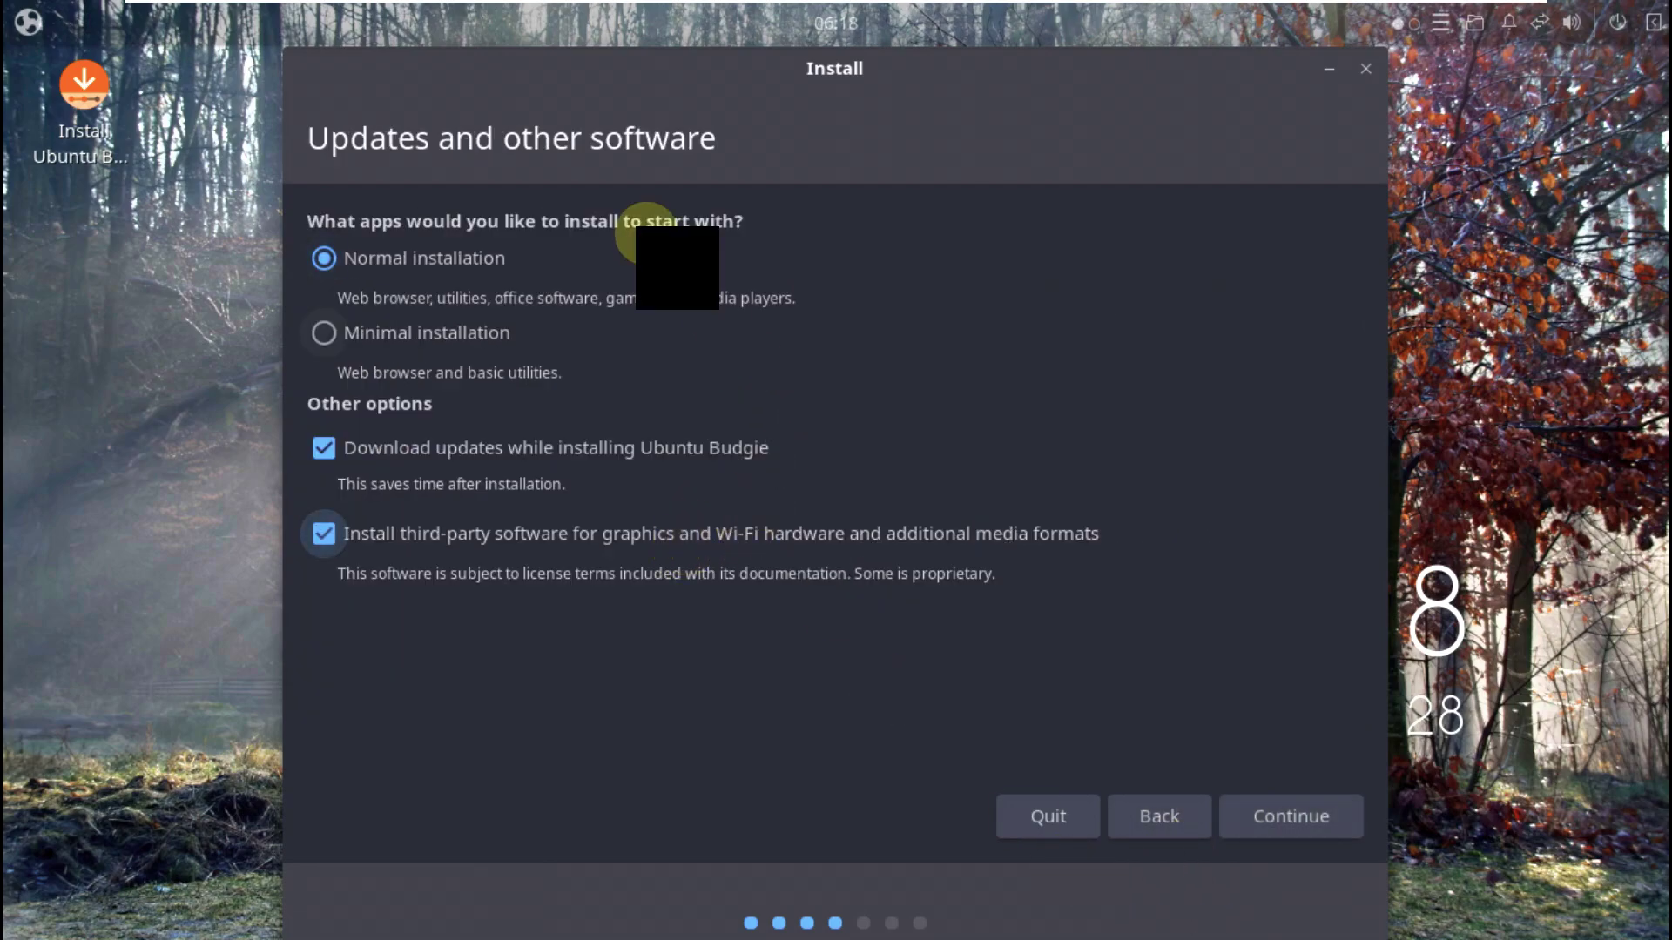
left_click(1271, 811)
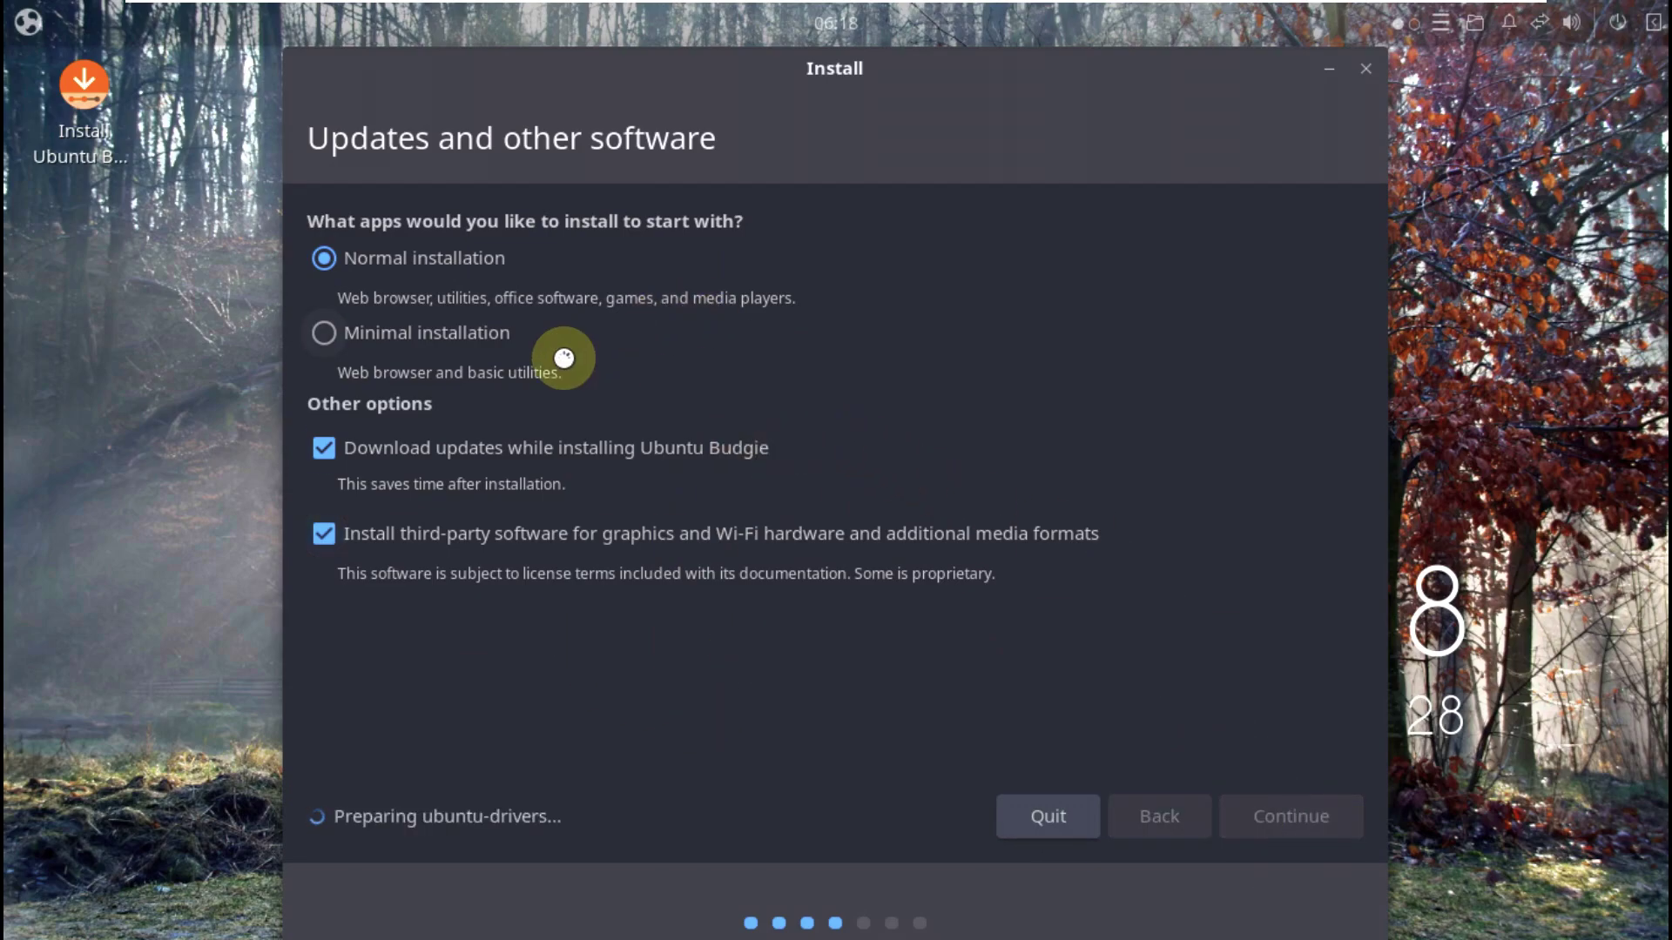
- Browse the Accessories, Games, Graphics and Internet application categories while the installer prepares the drivers
left_click(28, 22)
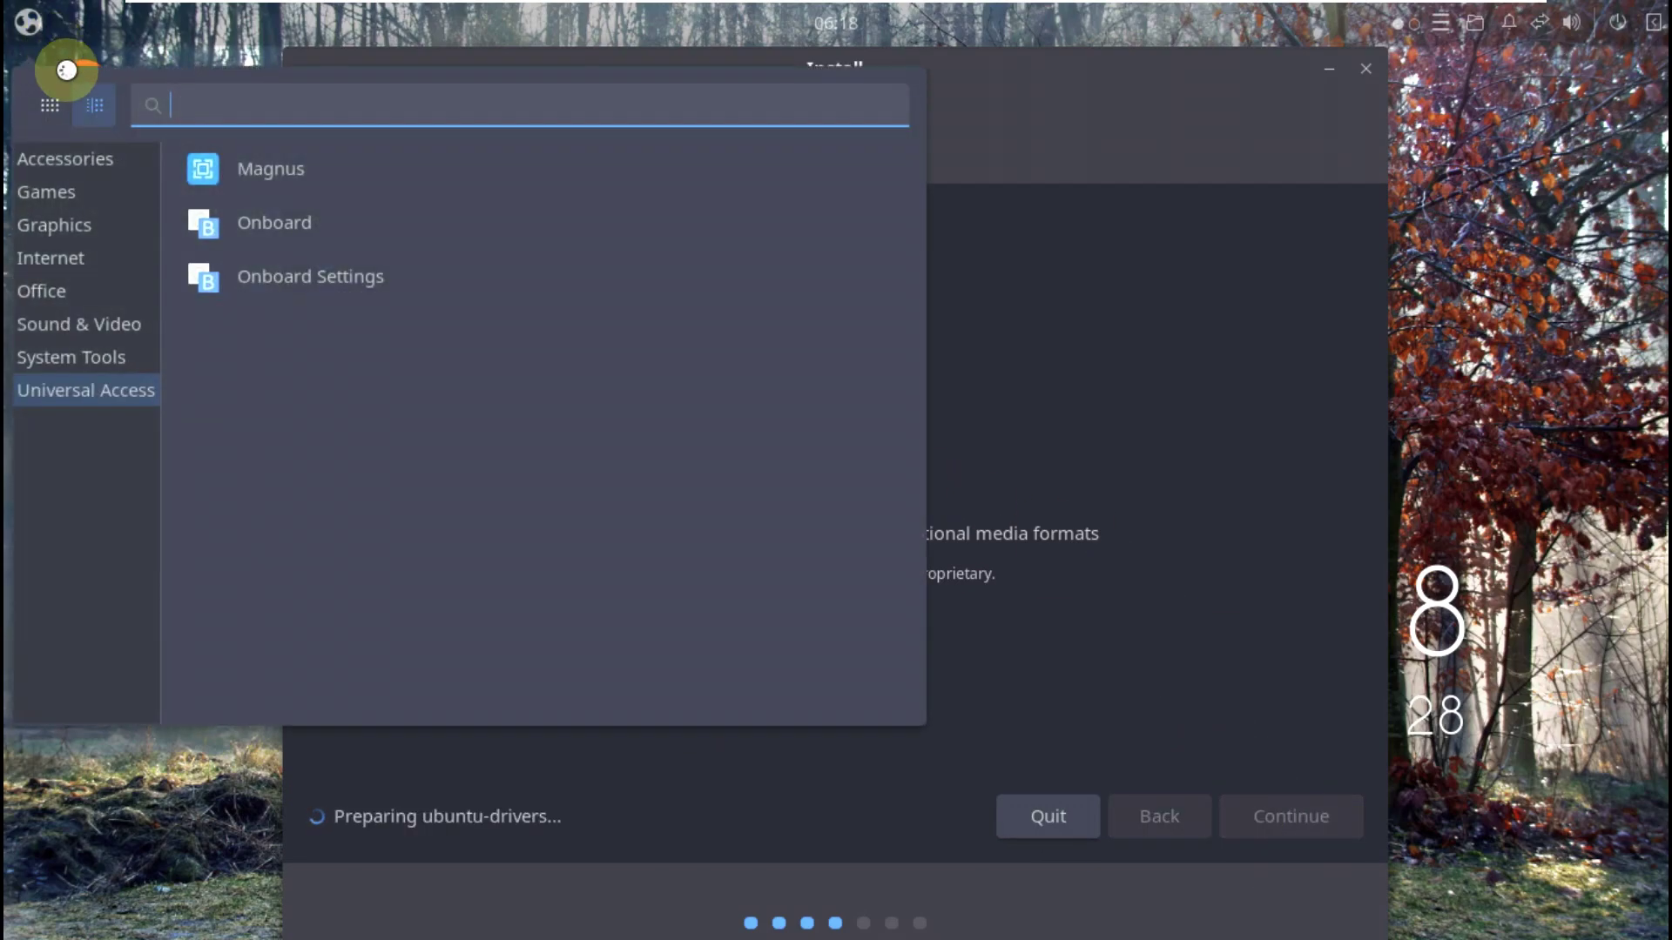
left_click(56, 158)
scroll(253, 291, "down", 4)
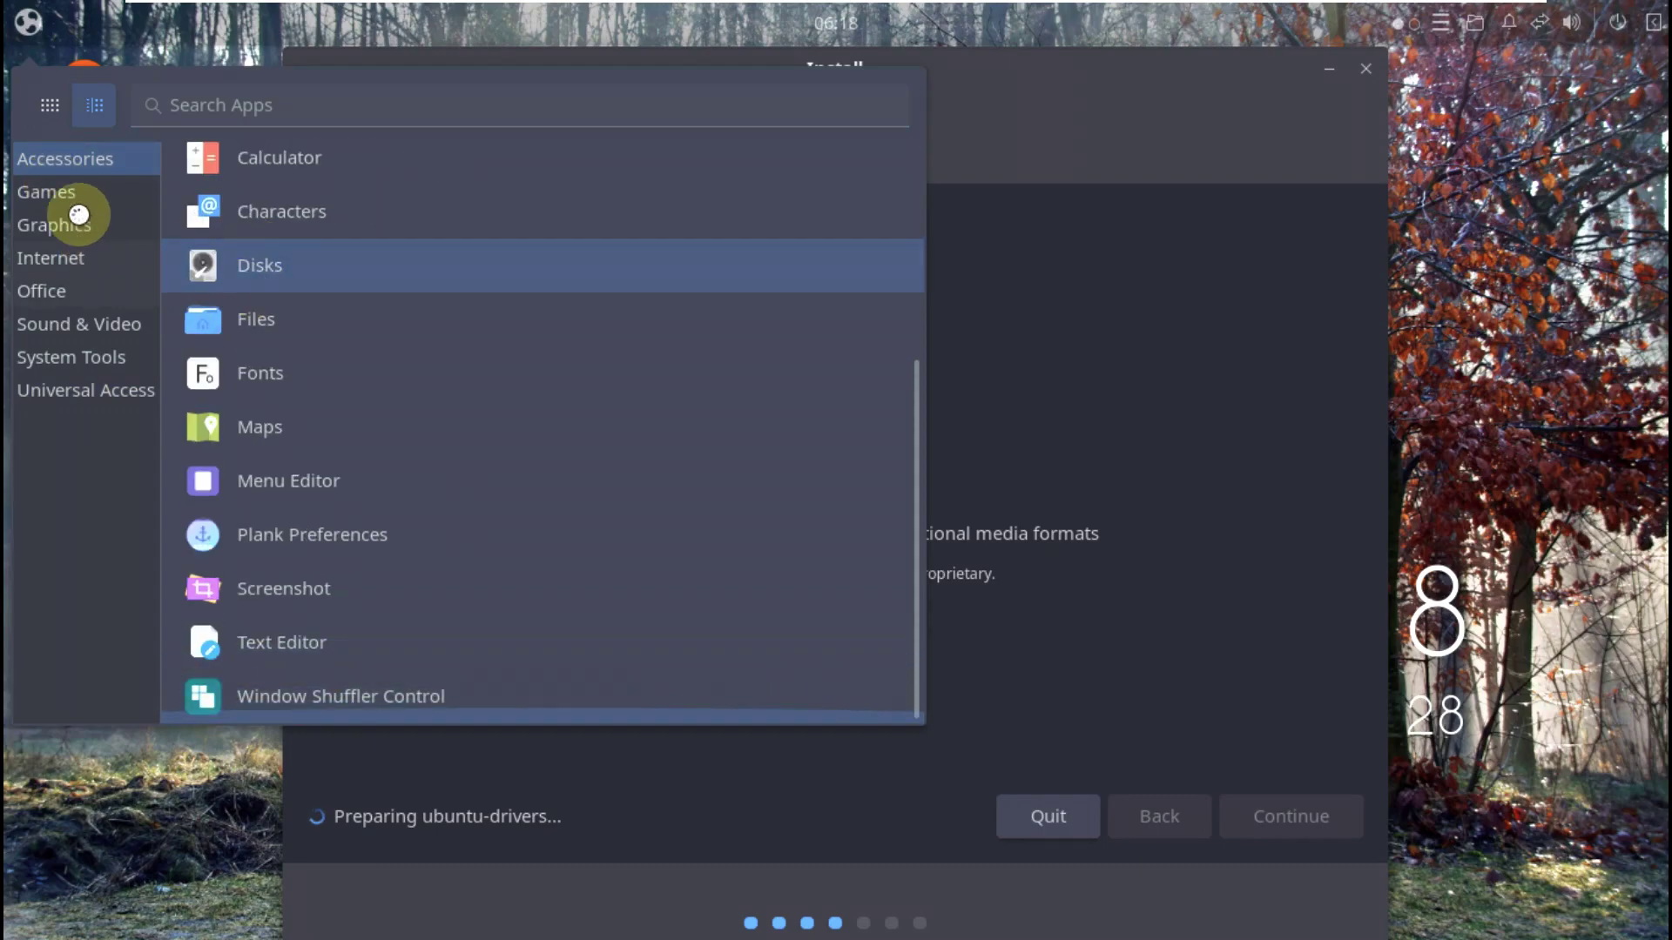
left_click(46, 191)
left_click(54, 225)
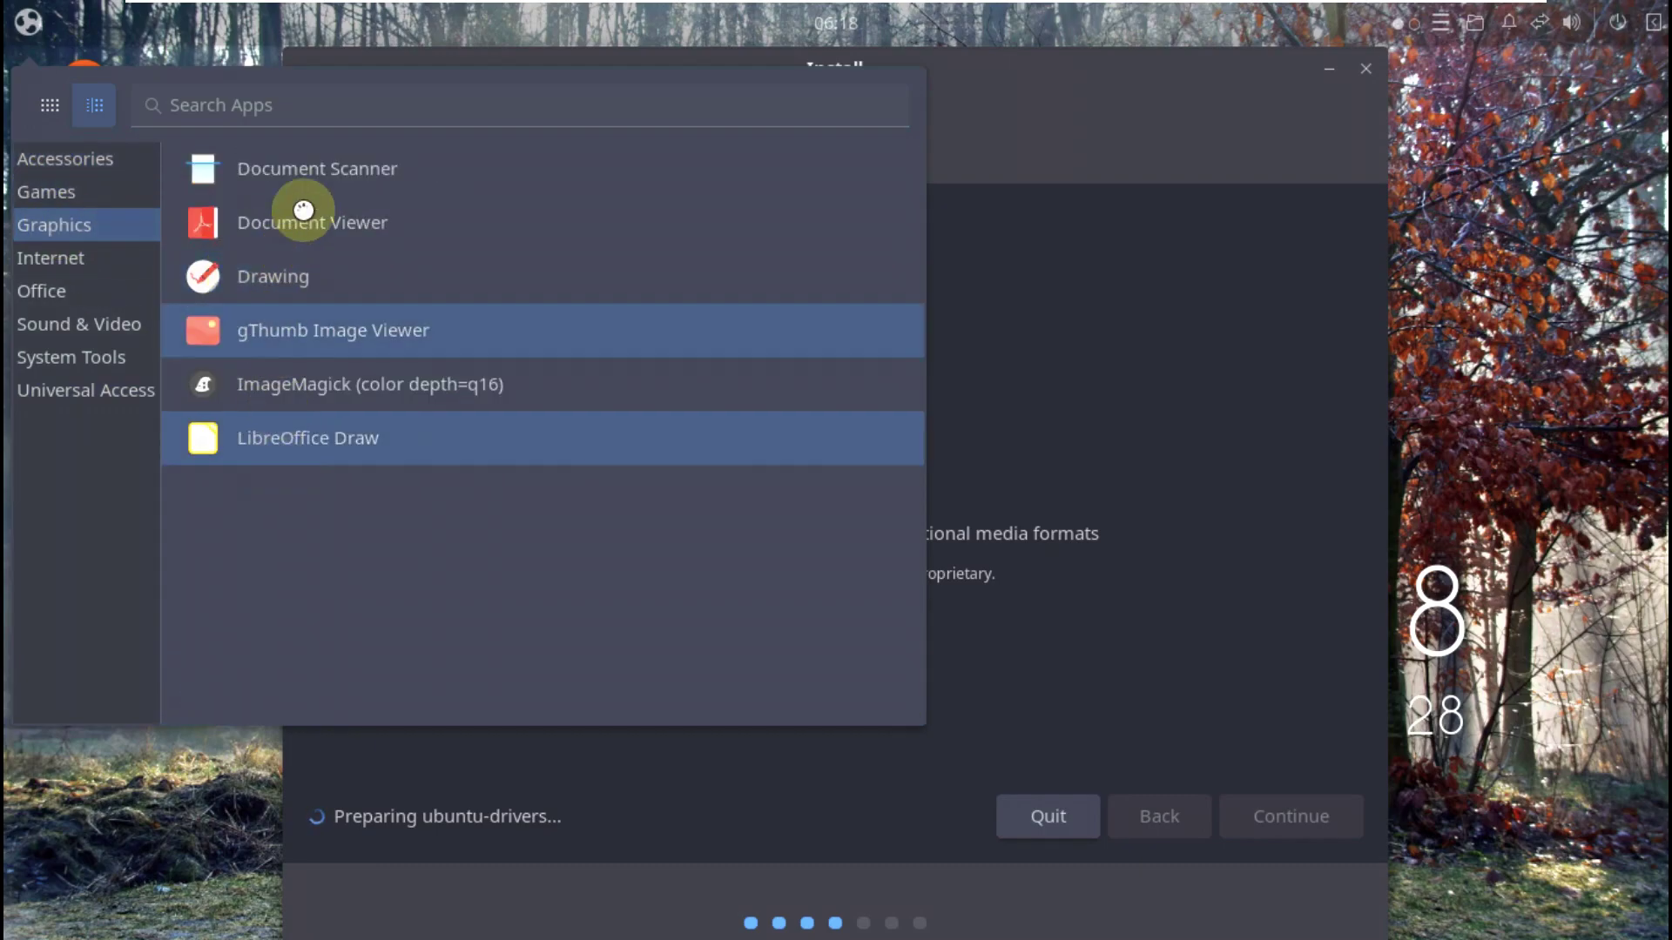
left_click(123, 263)
- Launch Thunderbird Mail, dismiss its account setup, and view the version in the About window
left_click(336, 233)
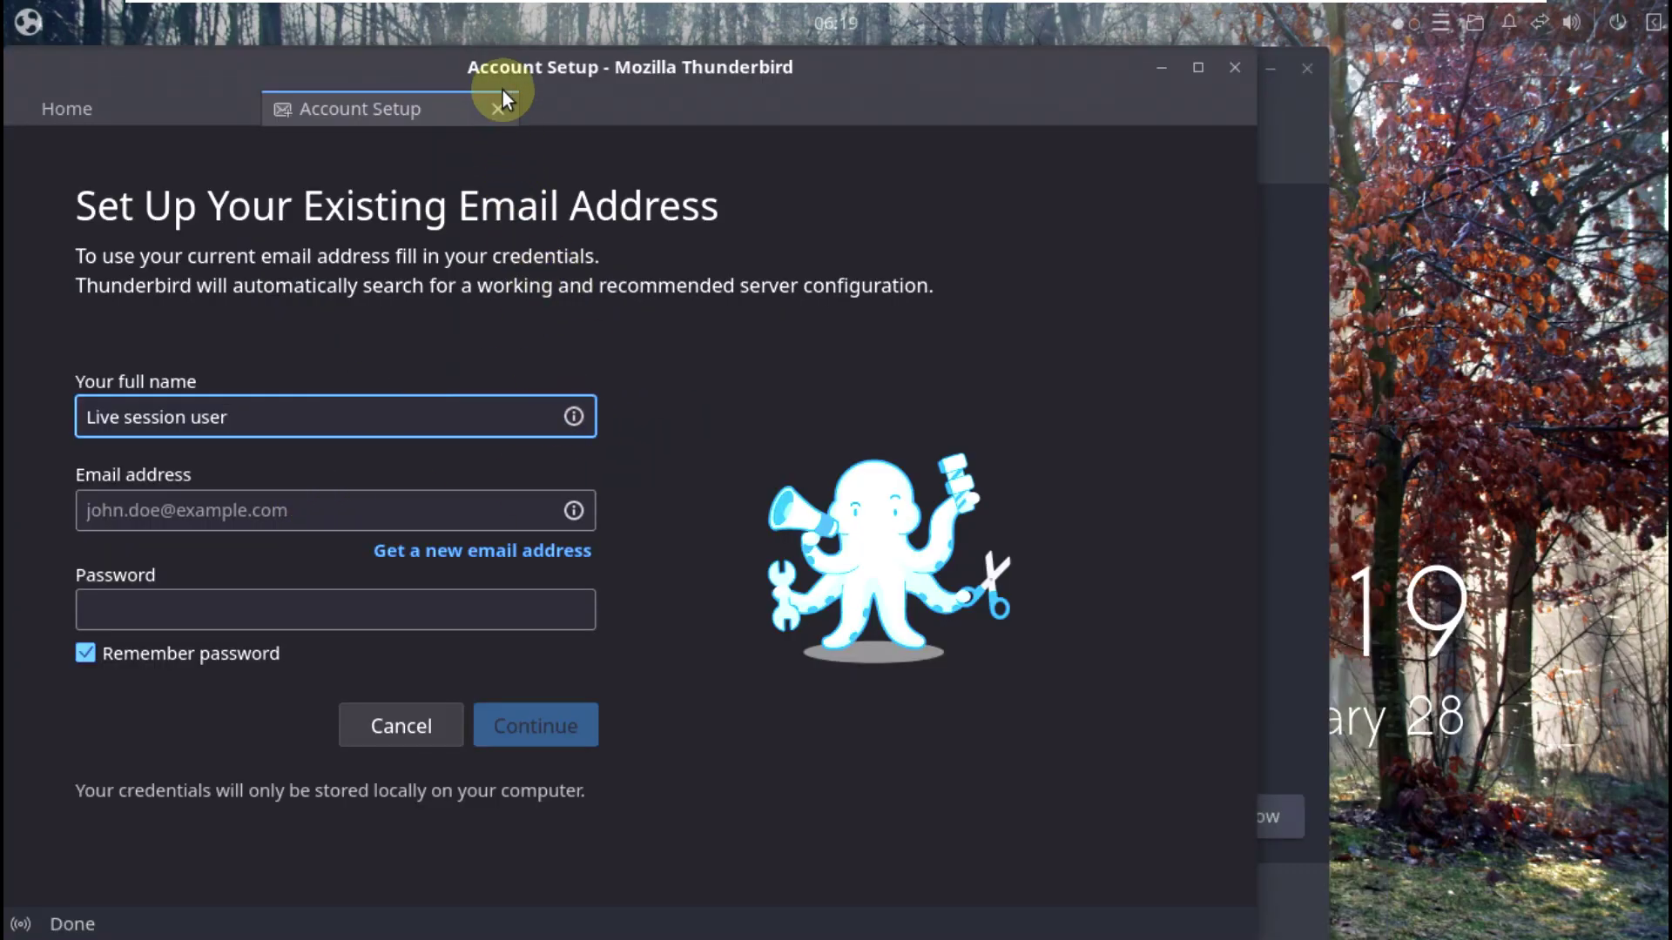
left_click(500, 117)
left_click(736, 237)
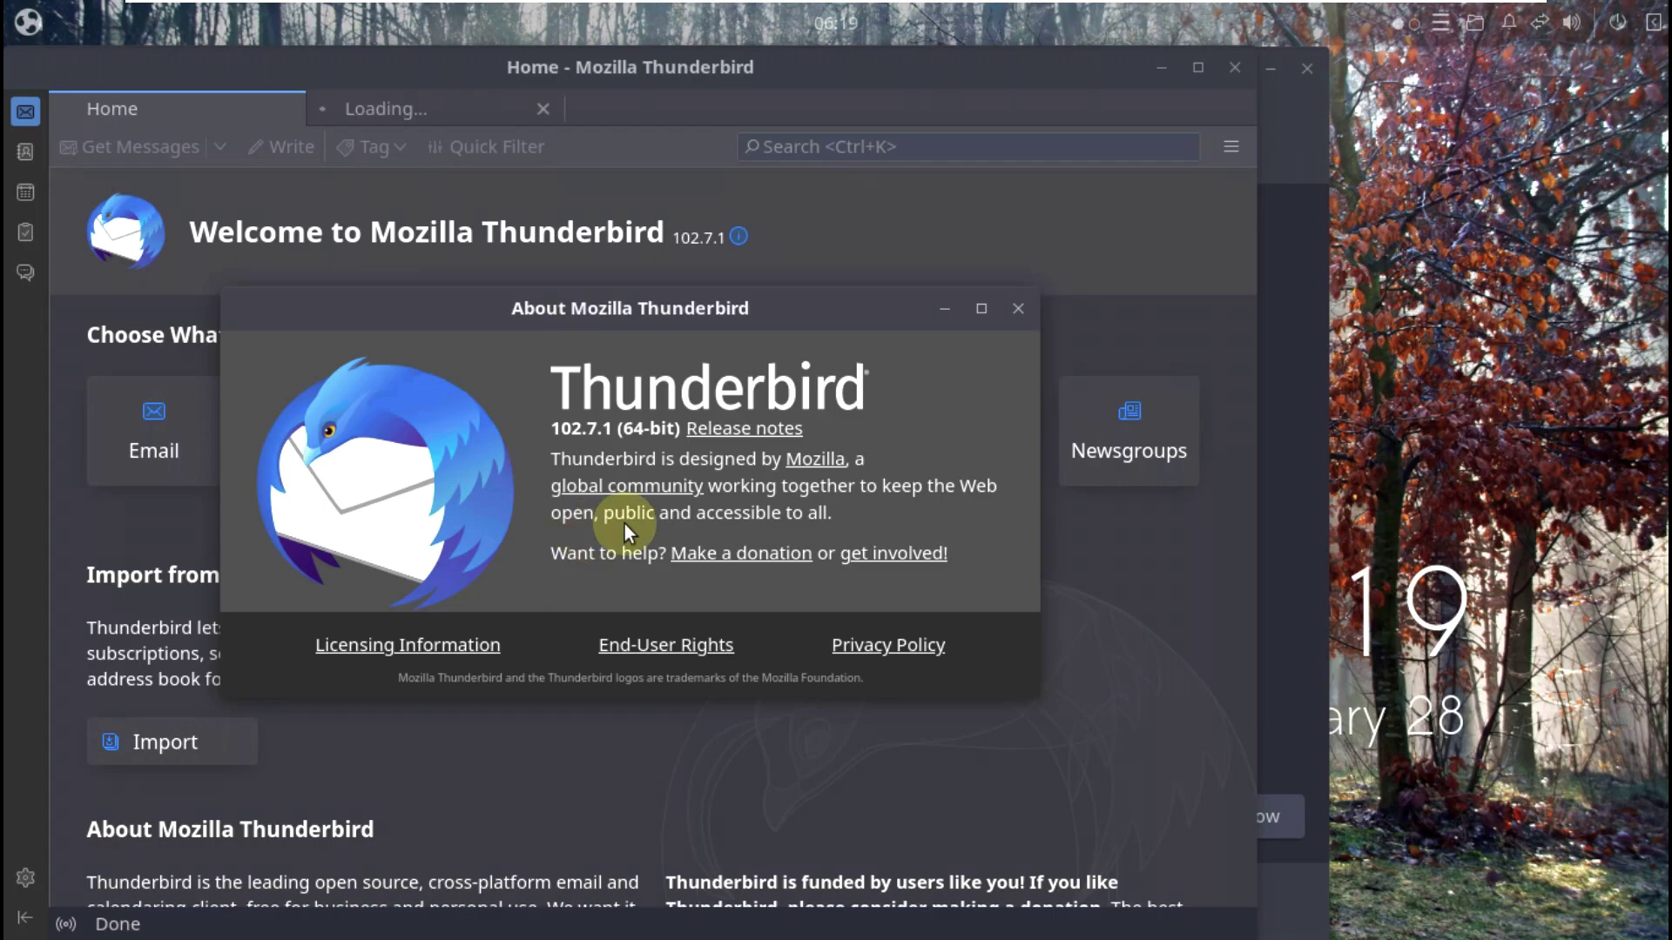
- Close Thunderbird and quit the Ubuntu Budgie installer at the Installation type page
left_click(1017, 307)
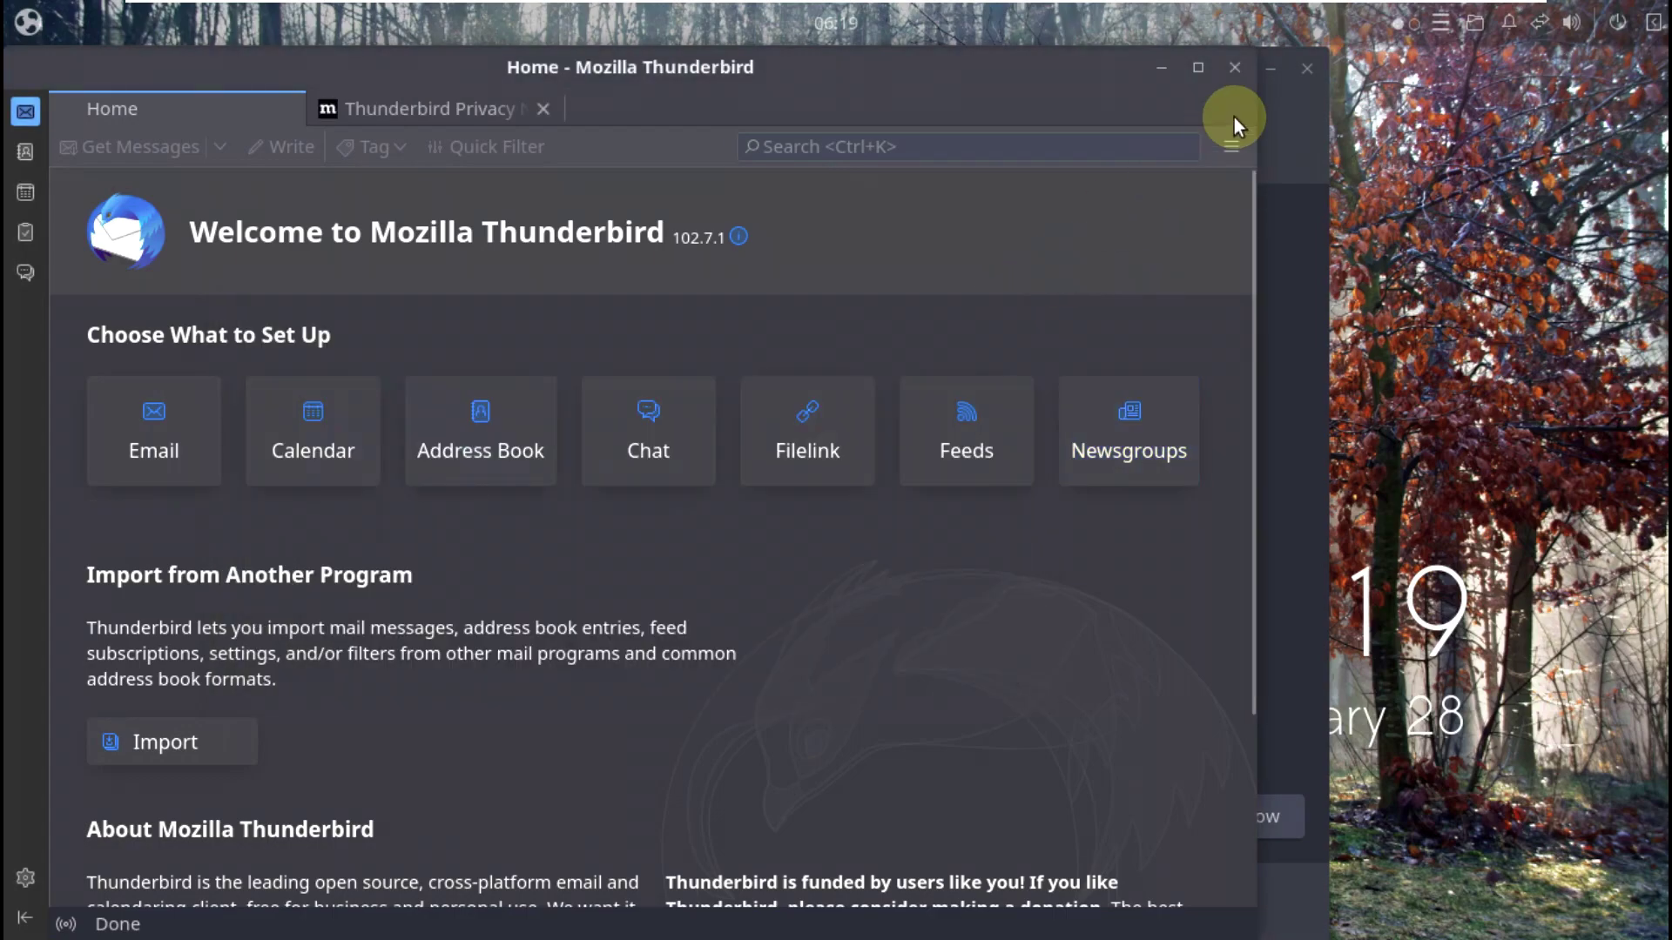
left_click(1234, 68)
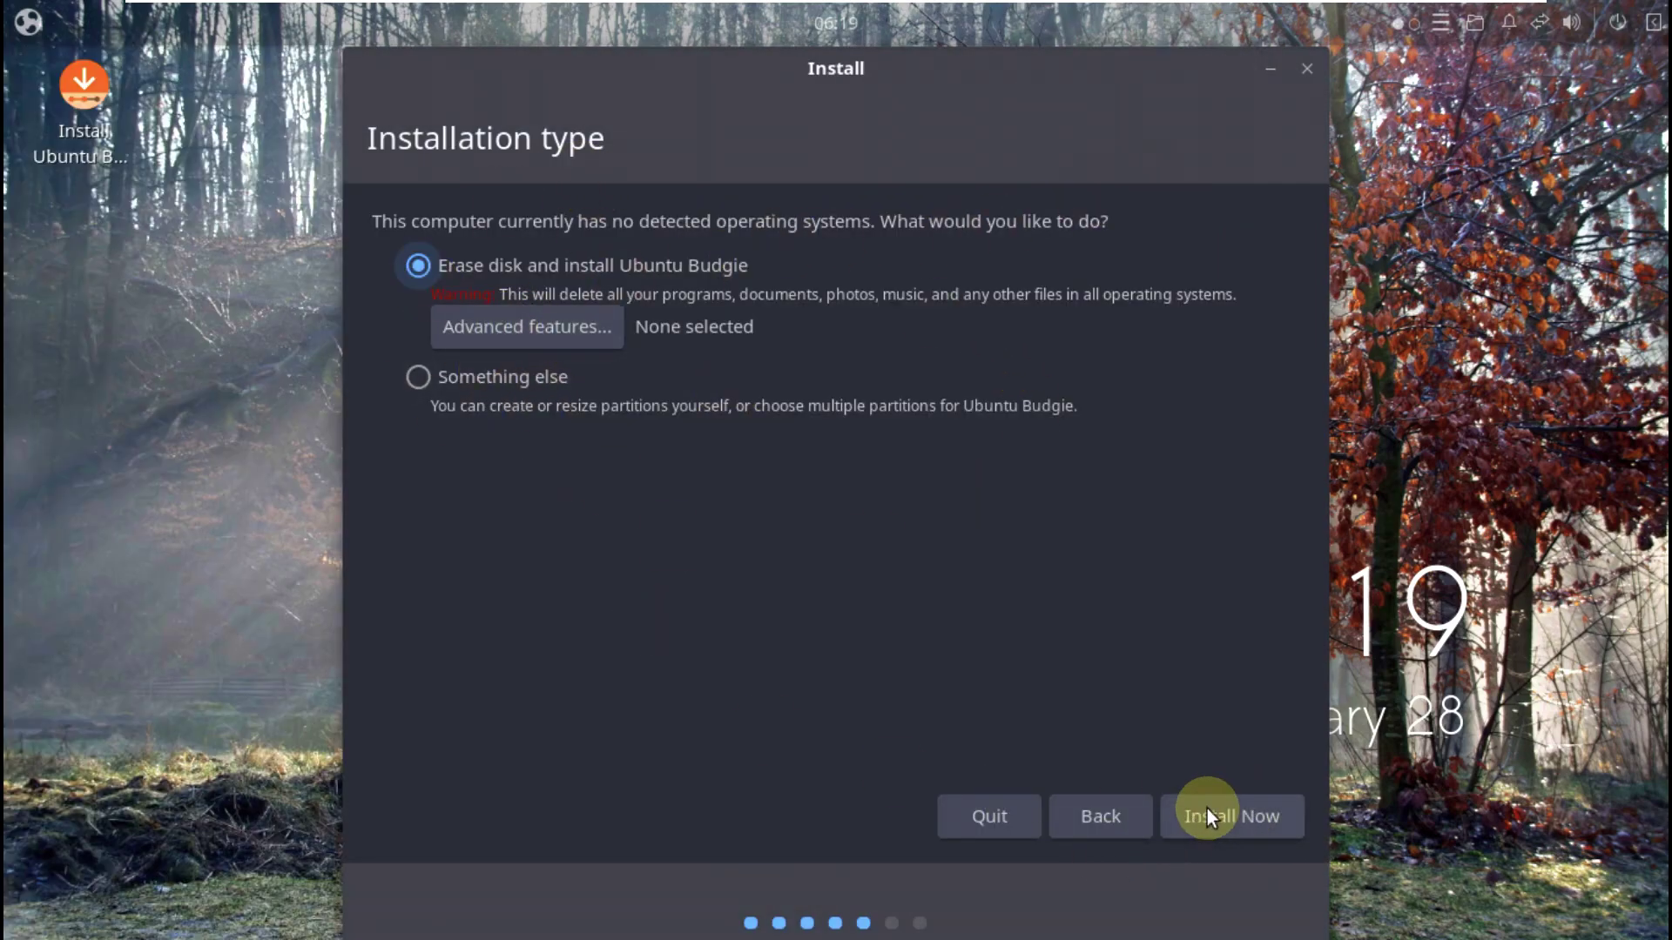
left_click(1292, 83)
left_click(1029, 549)
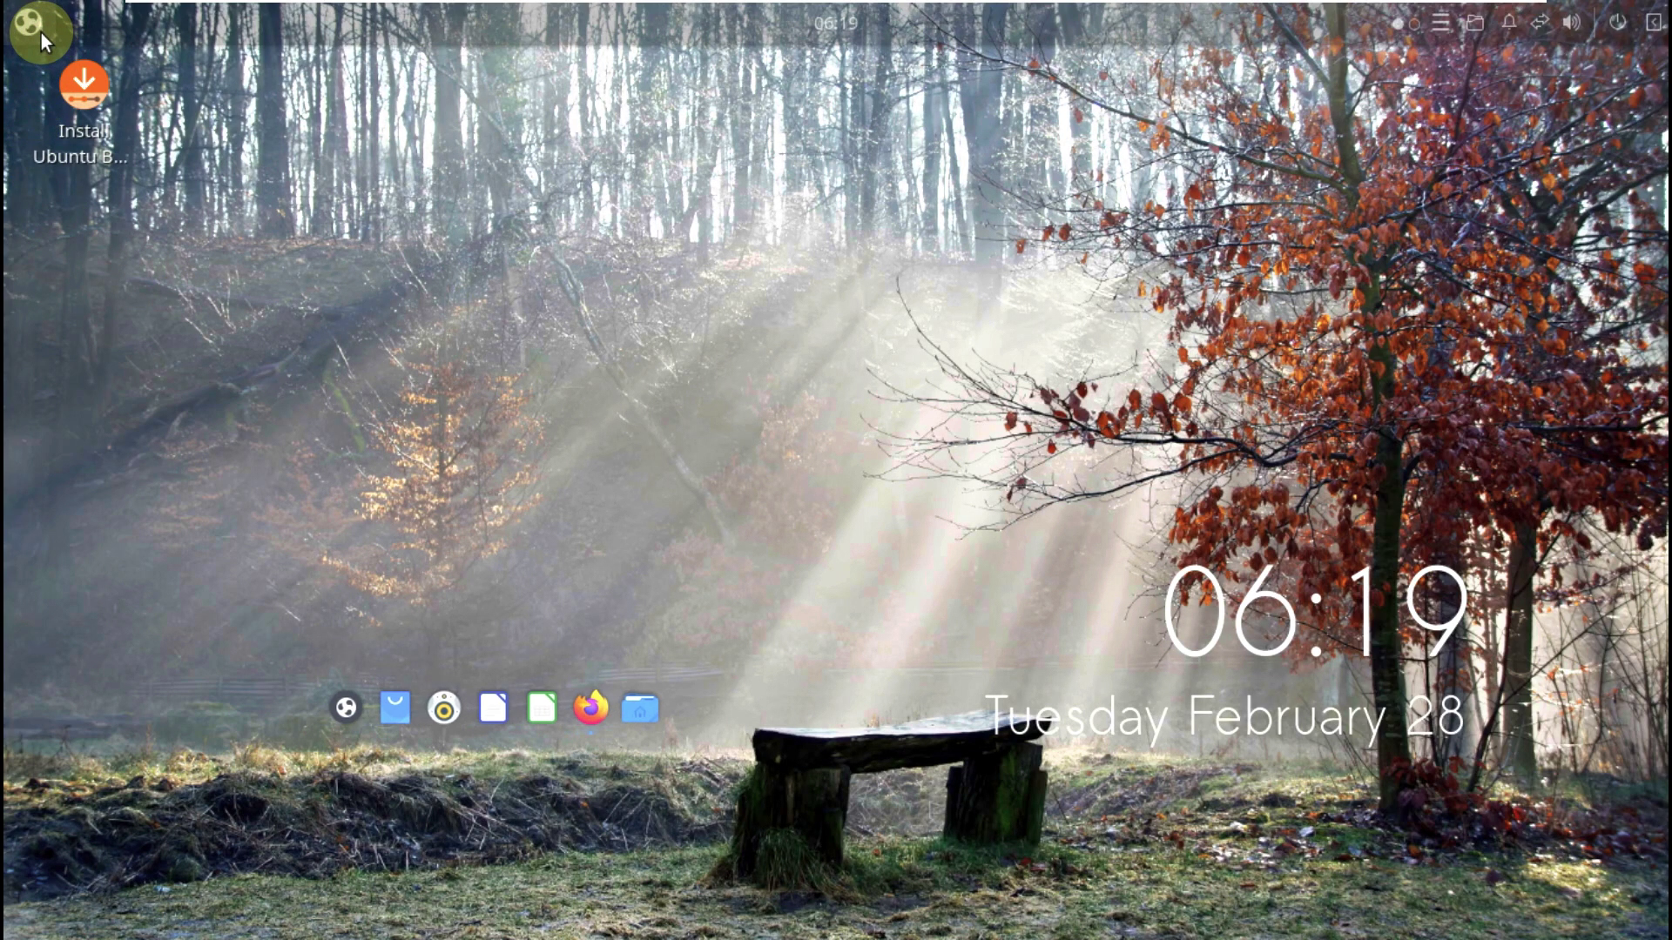
- Browse the Universal Access and System Tools applications, check for updates with Software Updater, and close it without installing anything
left_click(38, 31)
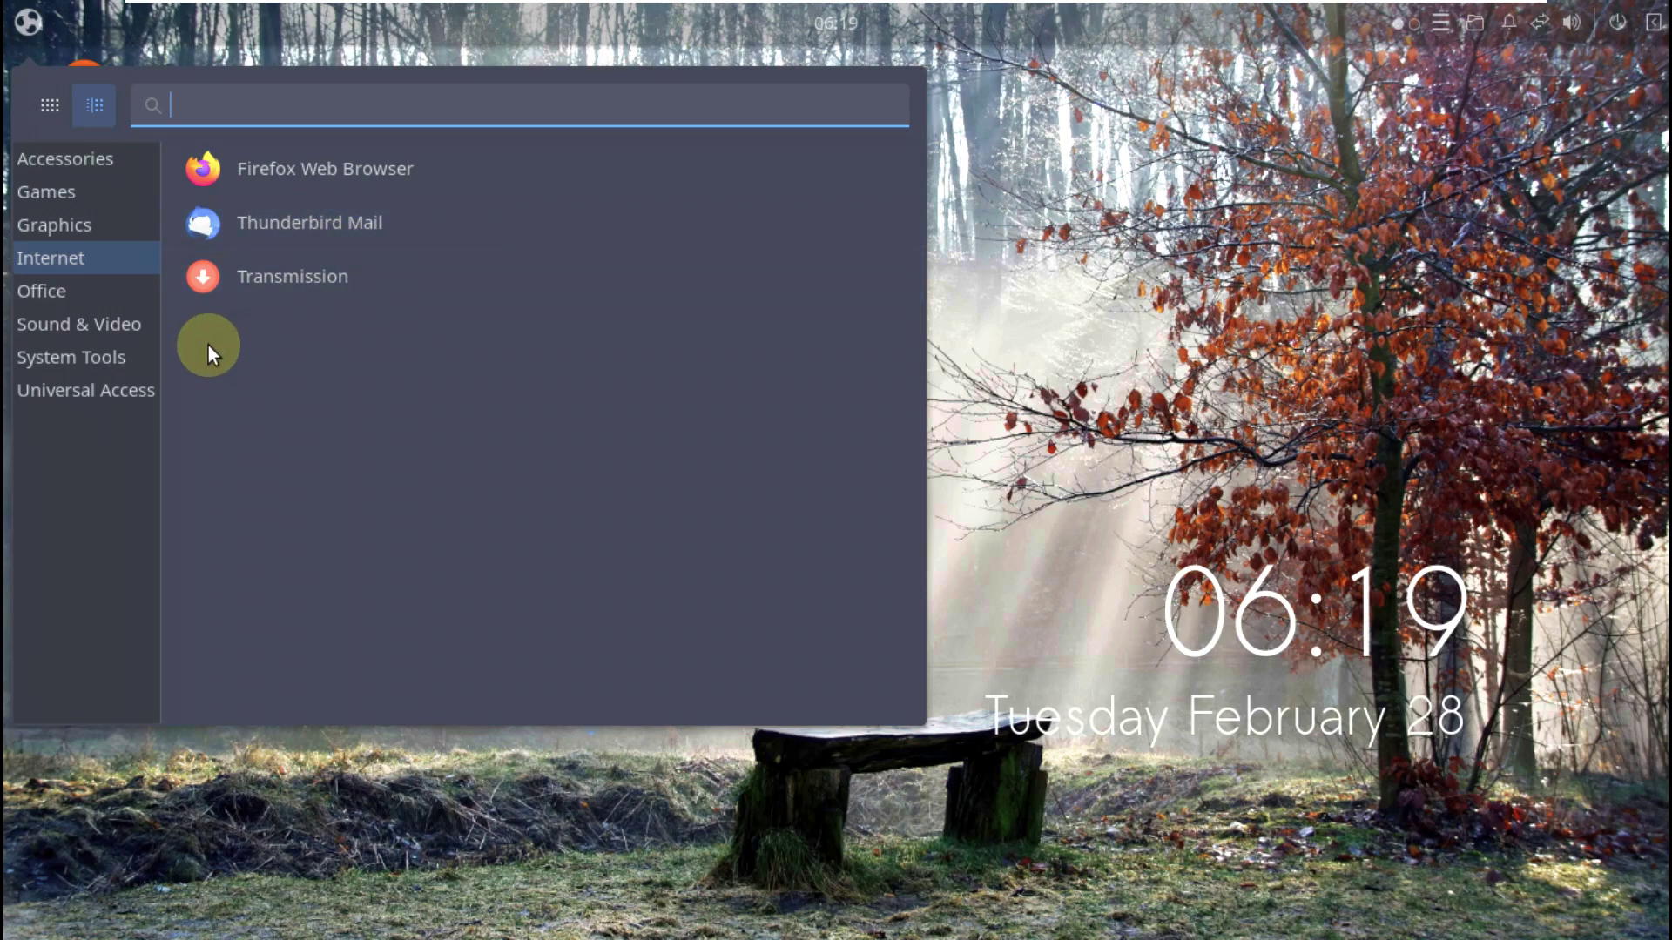
left_click(134, 380)
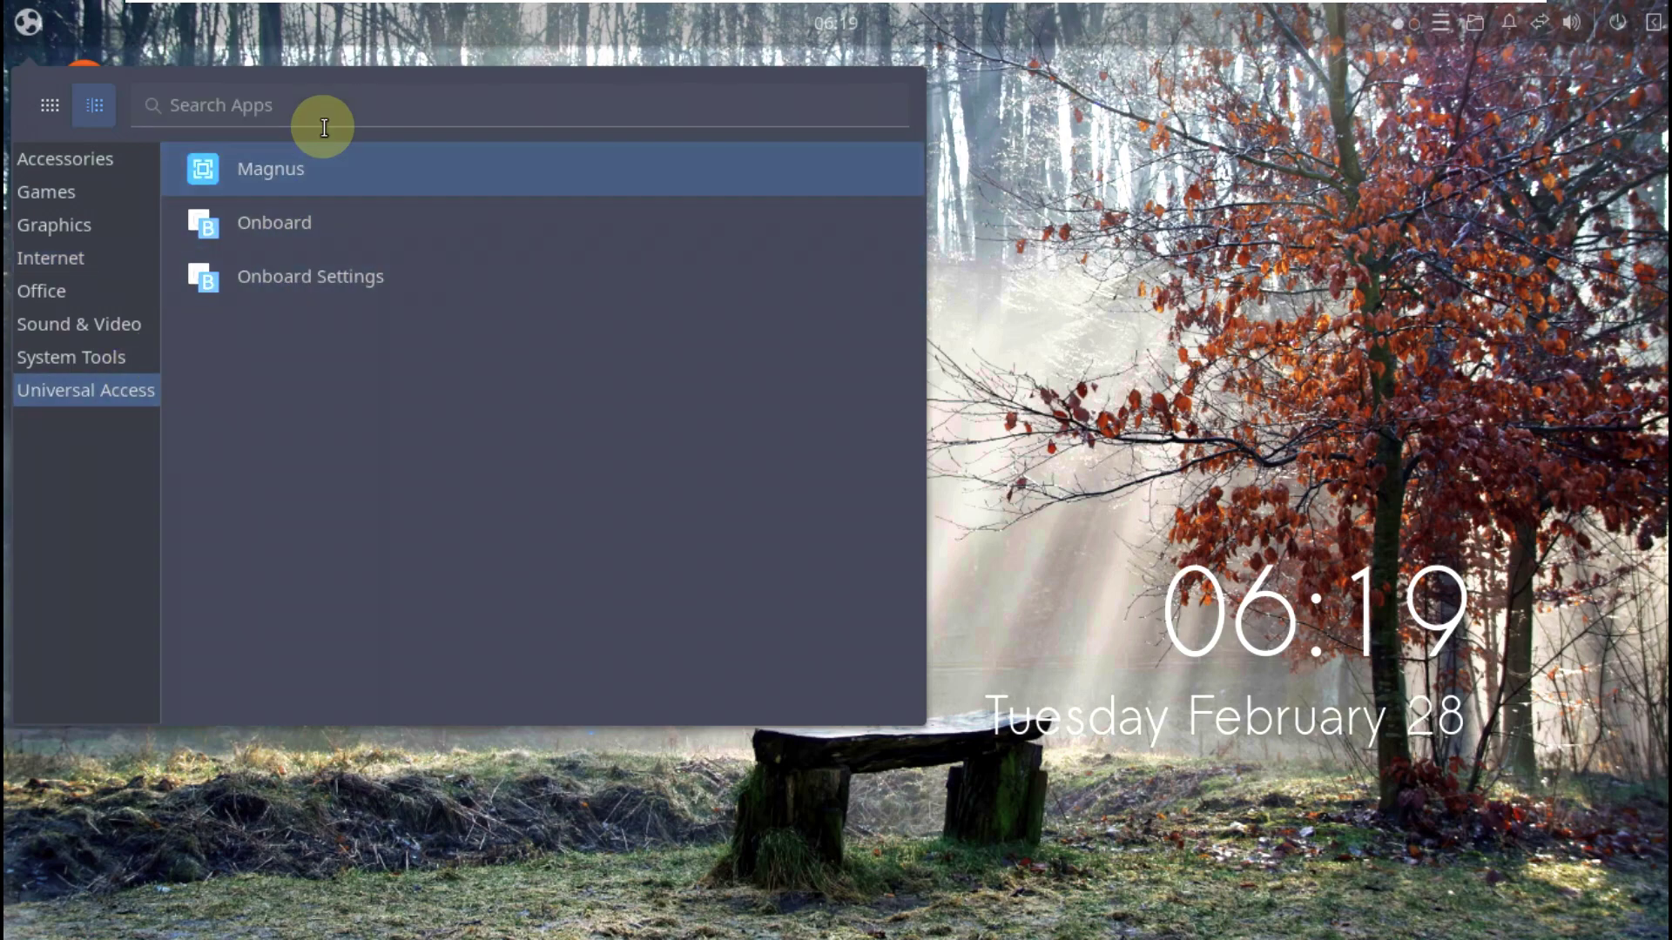
left_click(107, 357)
scroll(383, 200, "down", 6)
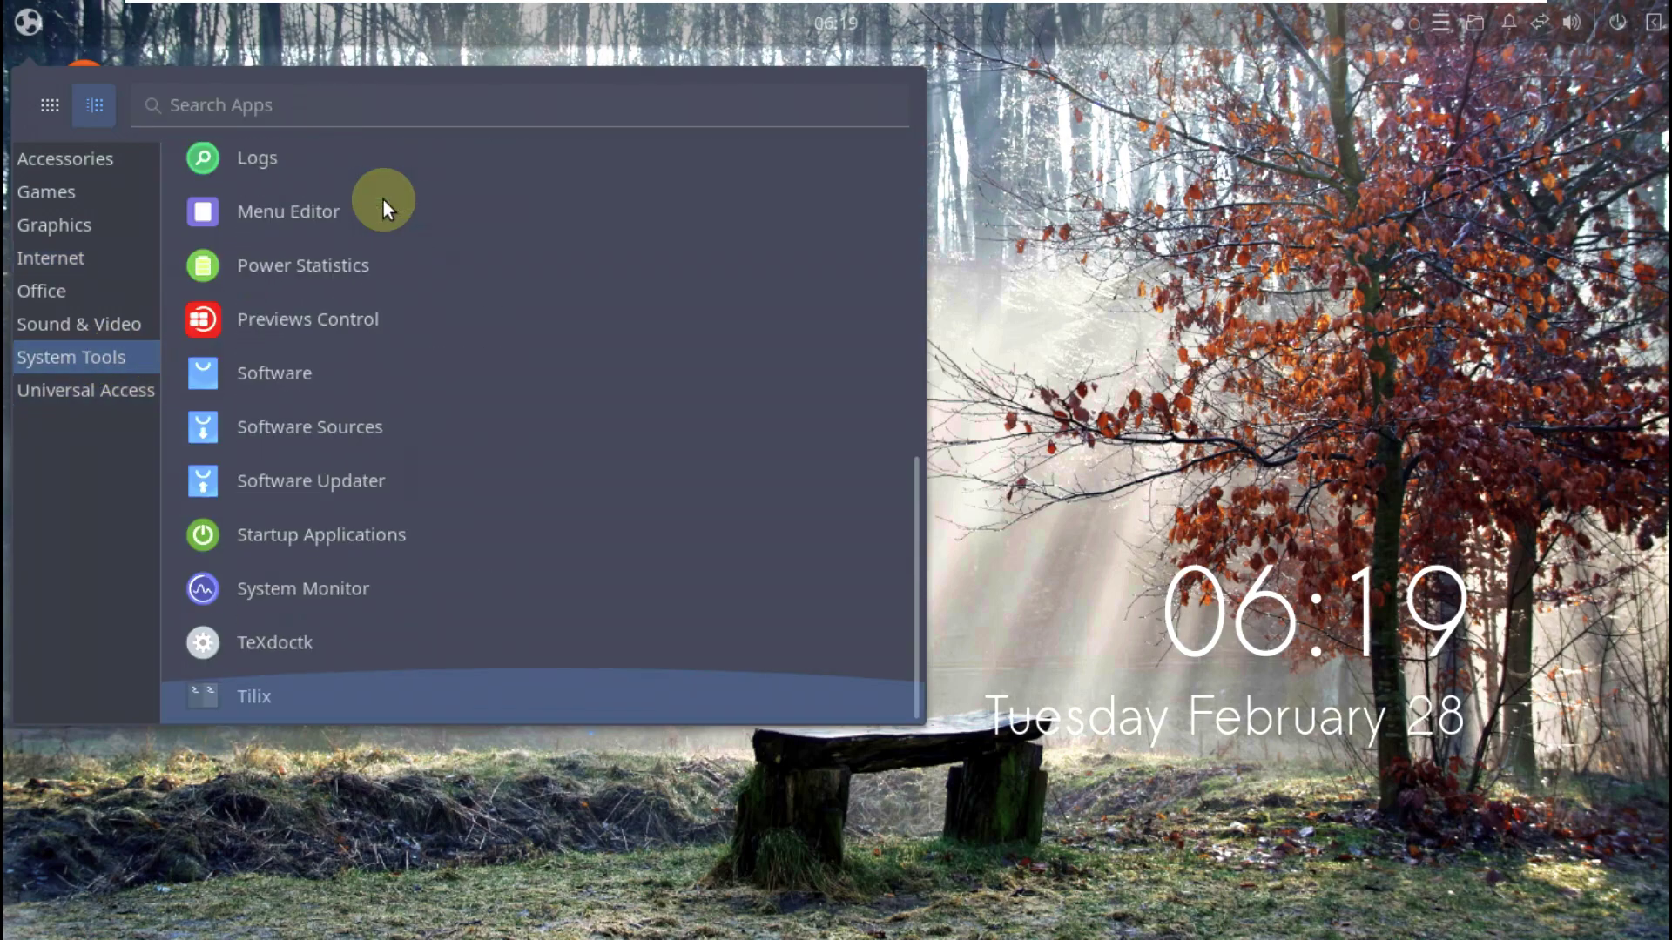
scroll(383, 201, "down", 3)
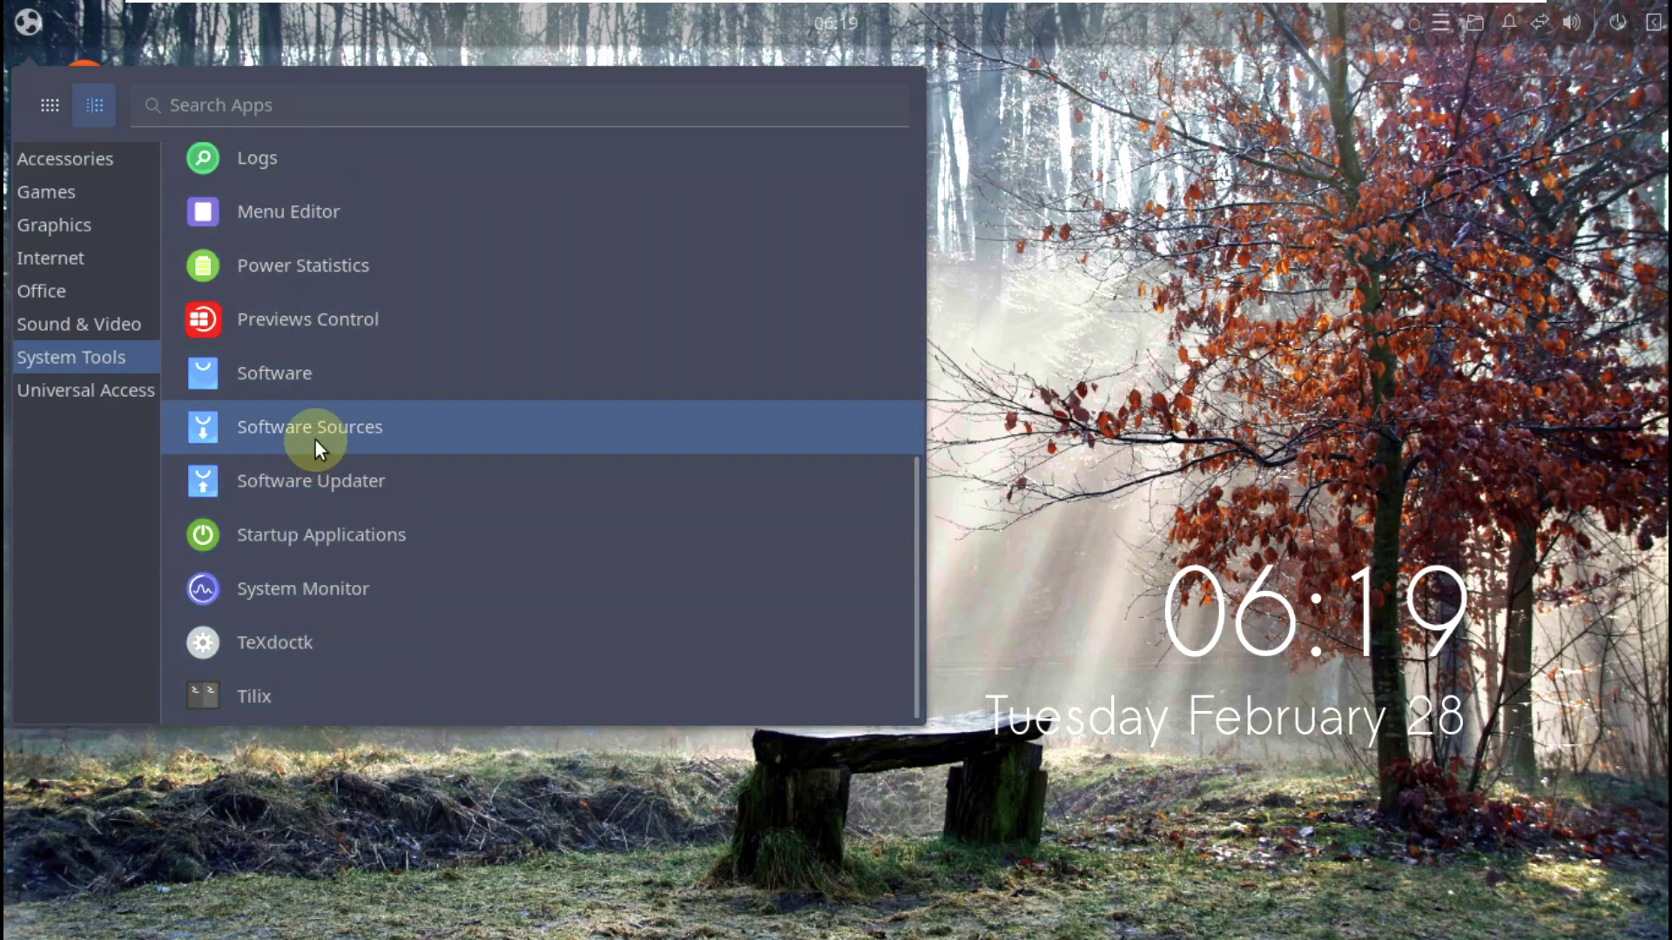
left_click(317, 479)
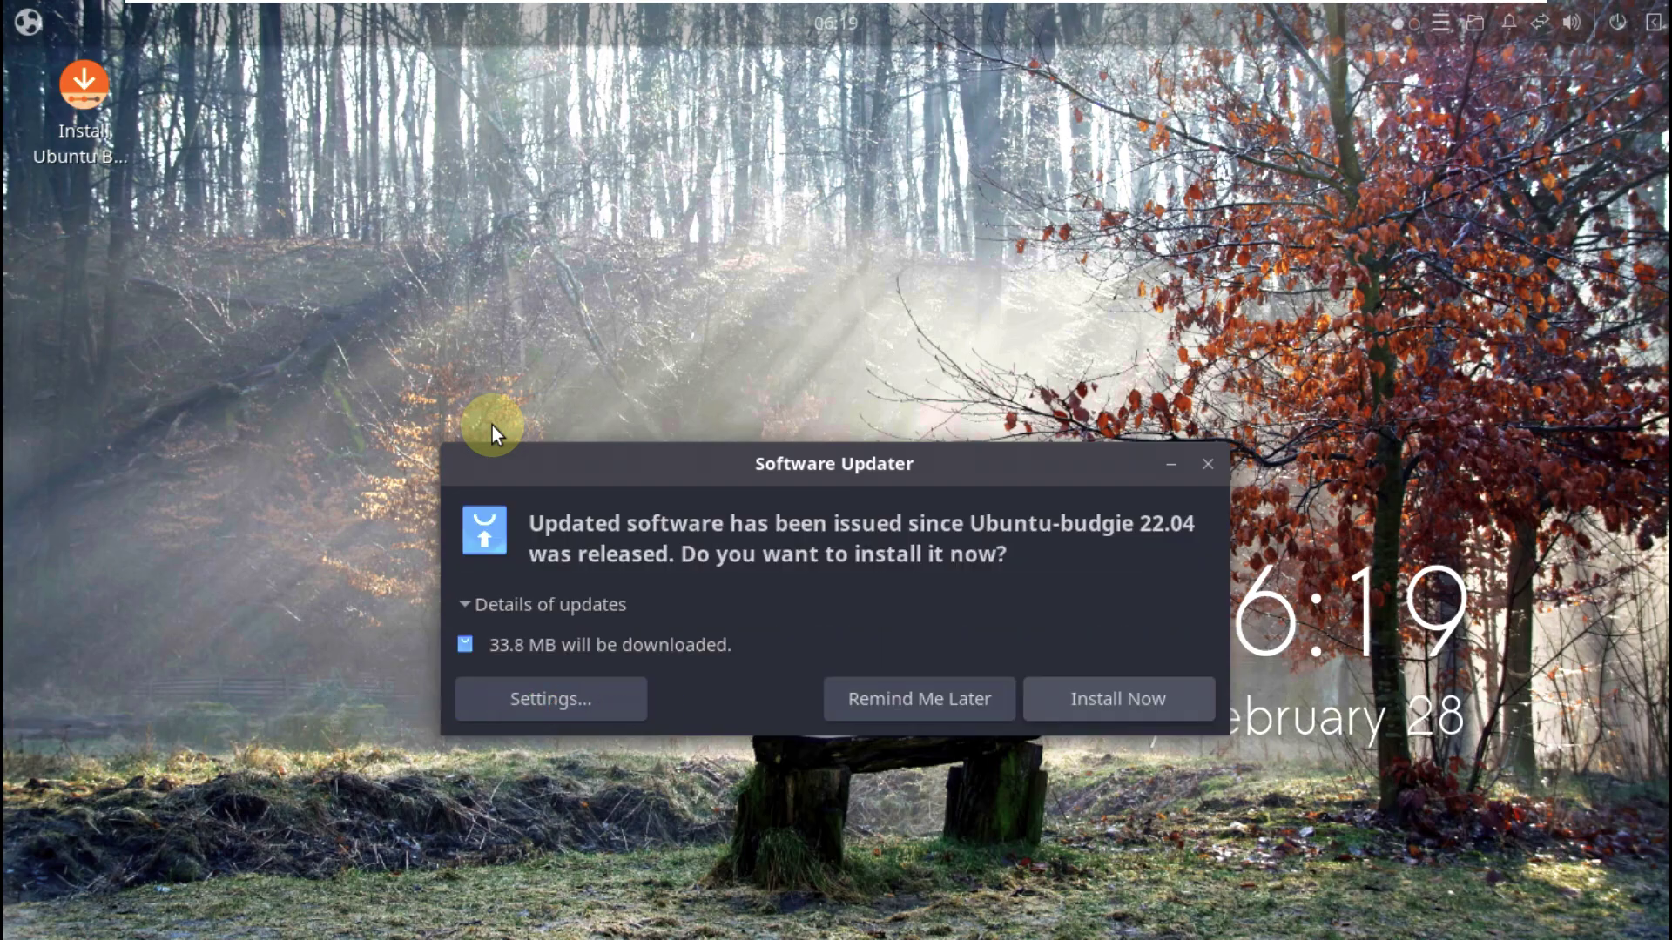
left_click(1208, 469)
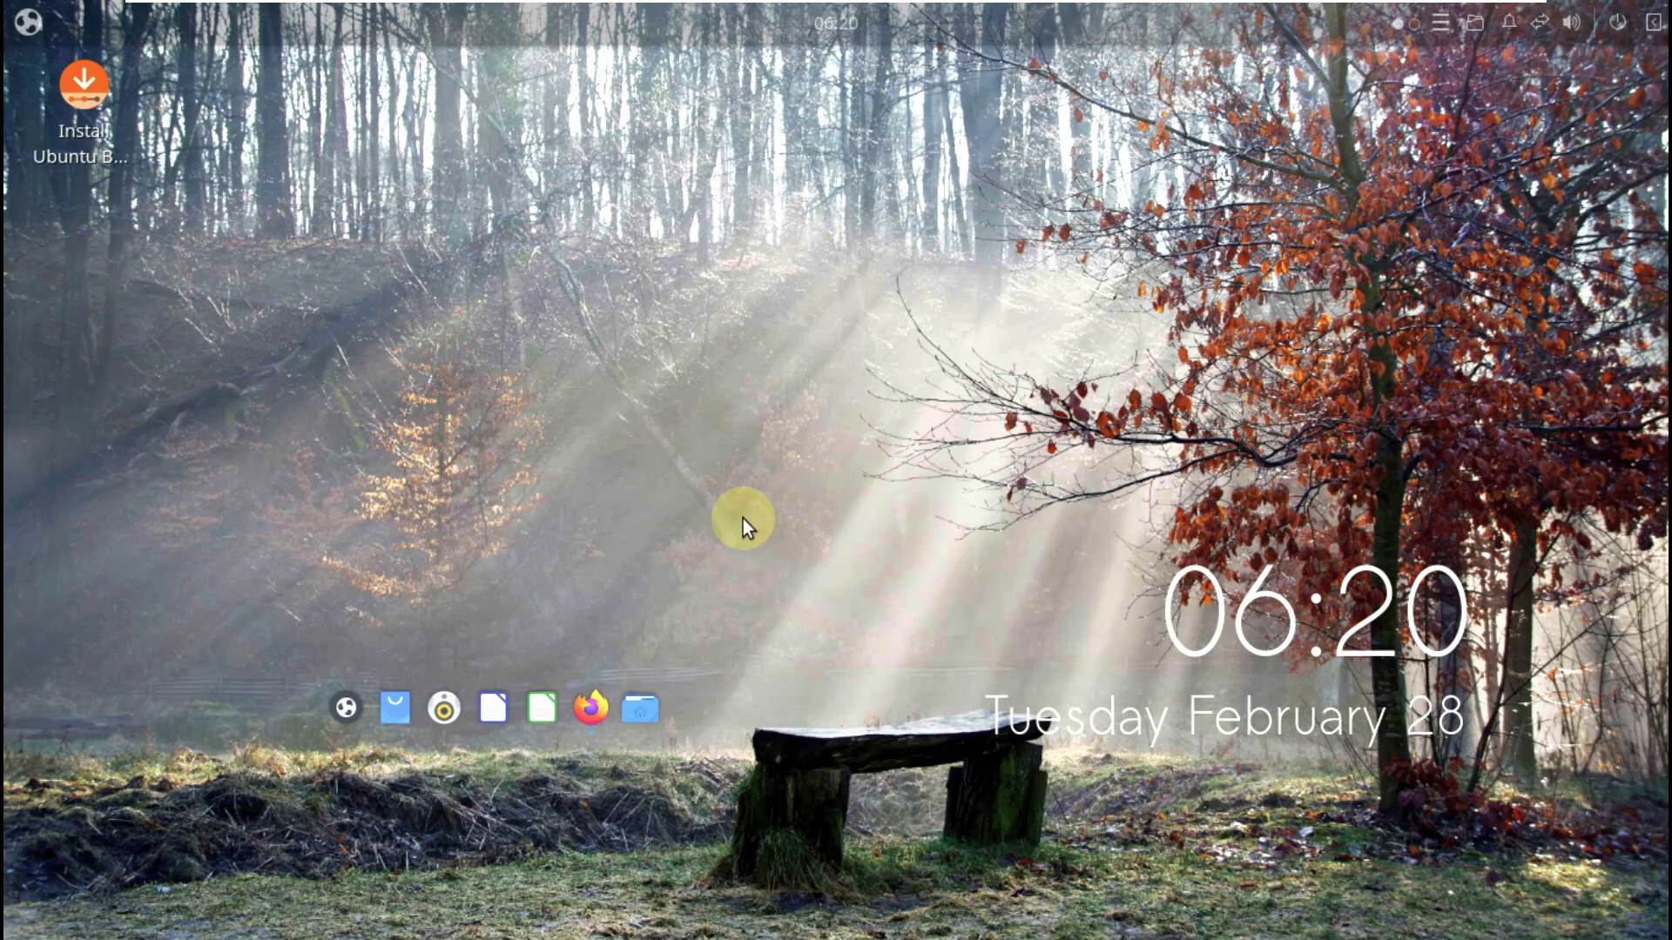
- Browse the applications in the Universal Access, System Tools and Sound & Video categories
left_click(46, 23)
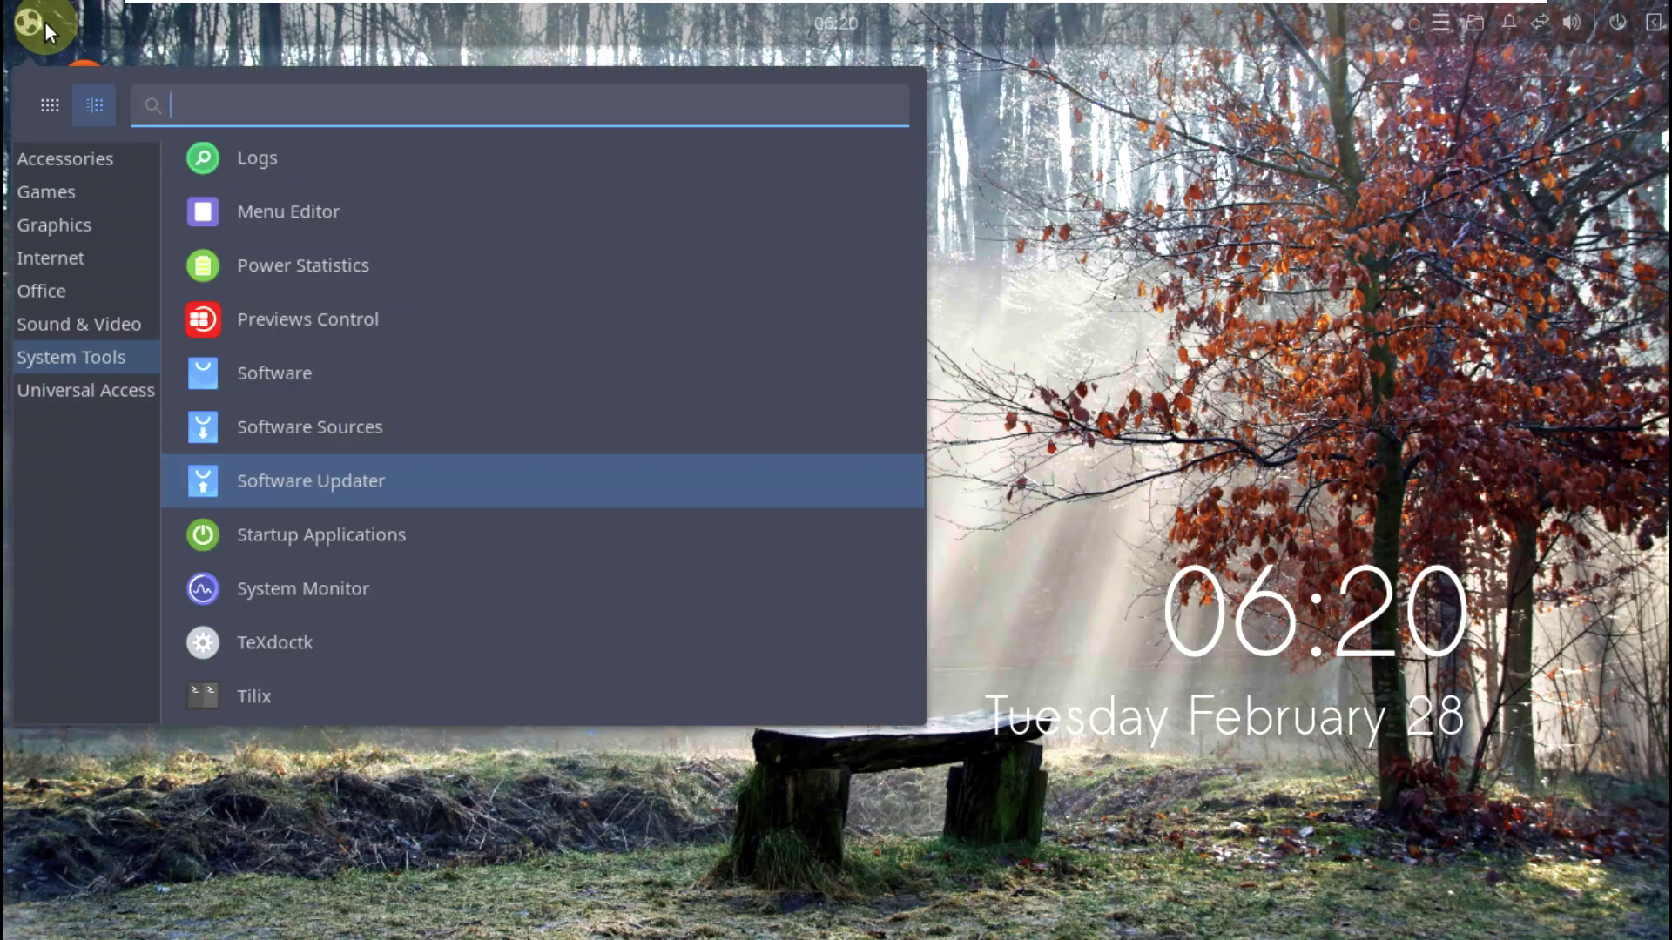
scroll(395, 477, "up", 3)
left_click(95, 402)
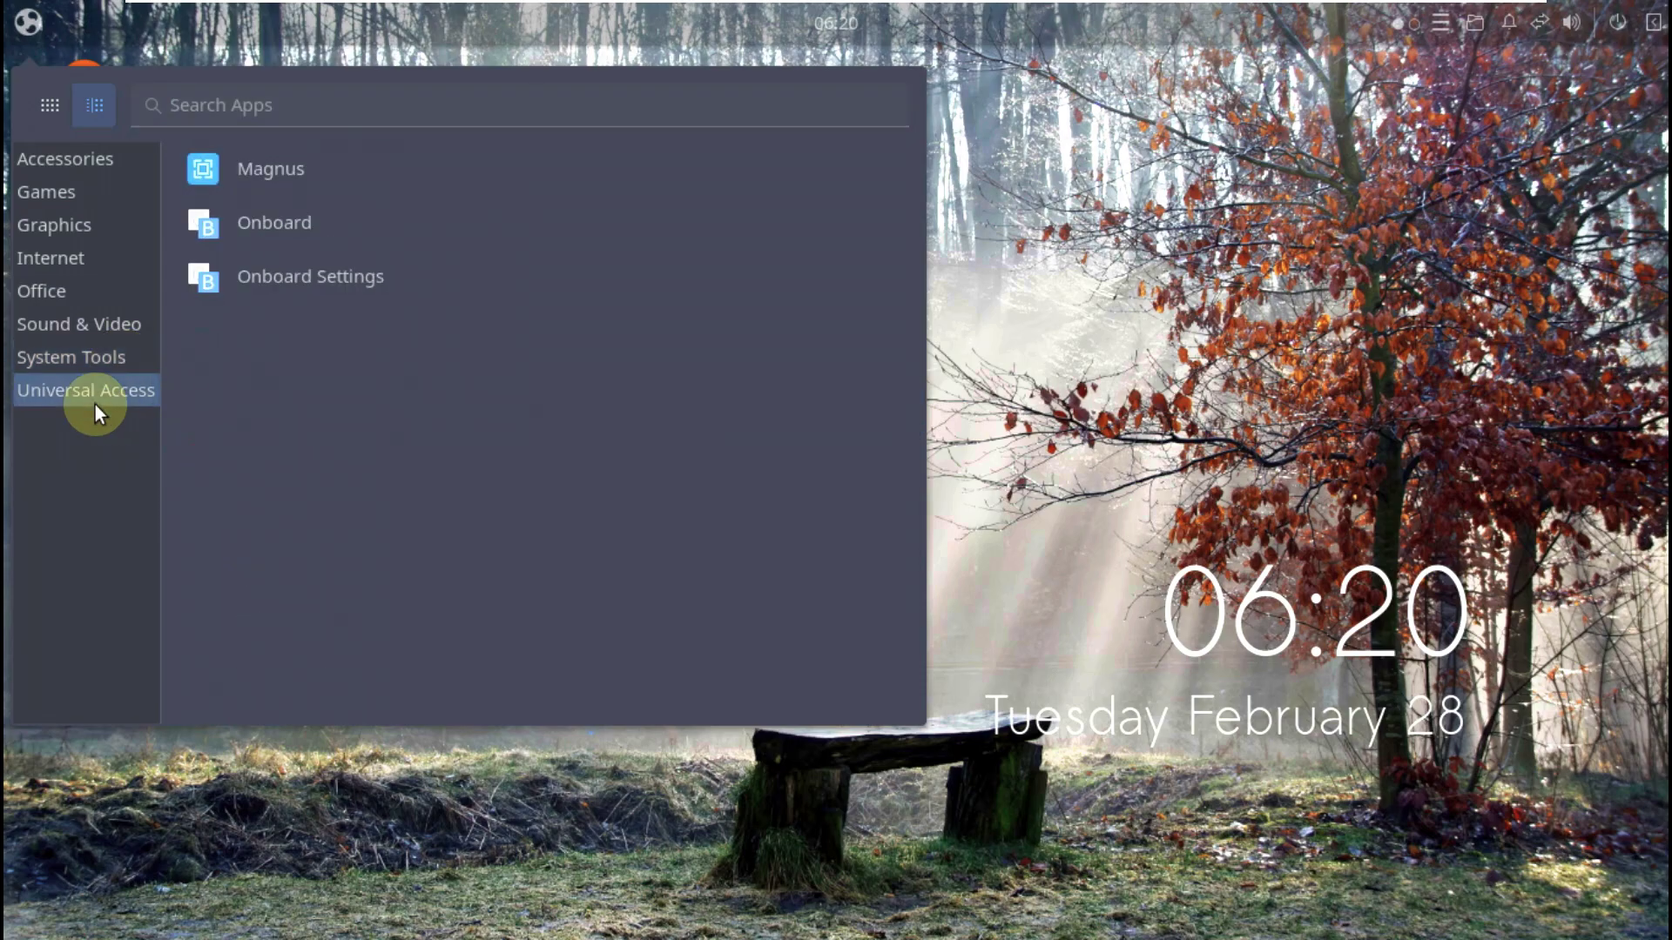
left_click(126, 357)
scroll(309, 317, "down", 5)
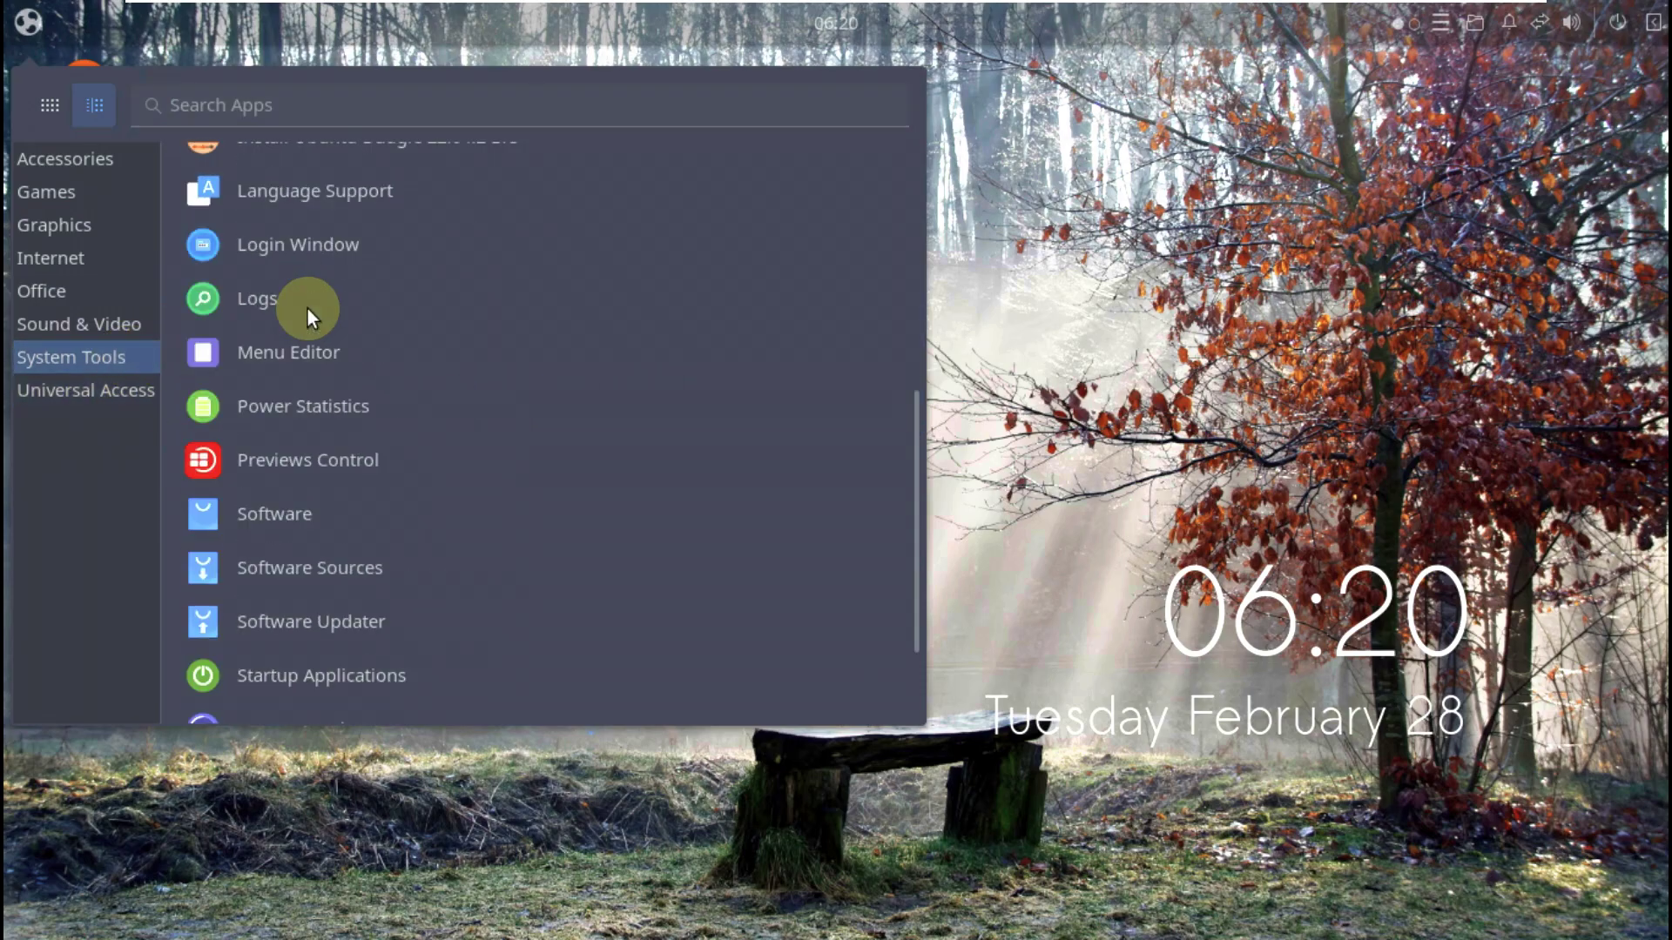
left_click(118, 329)
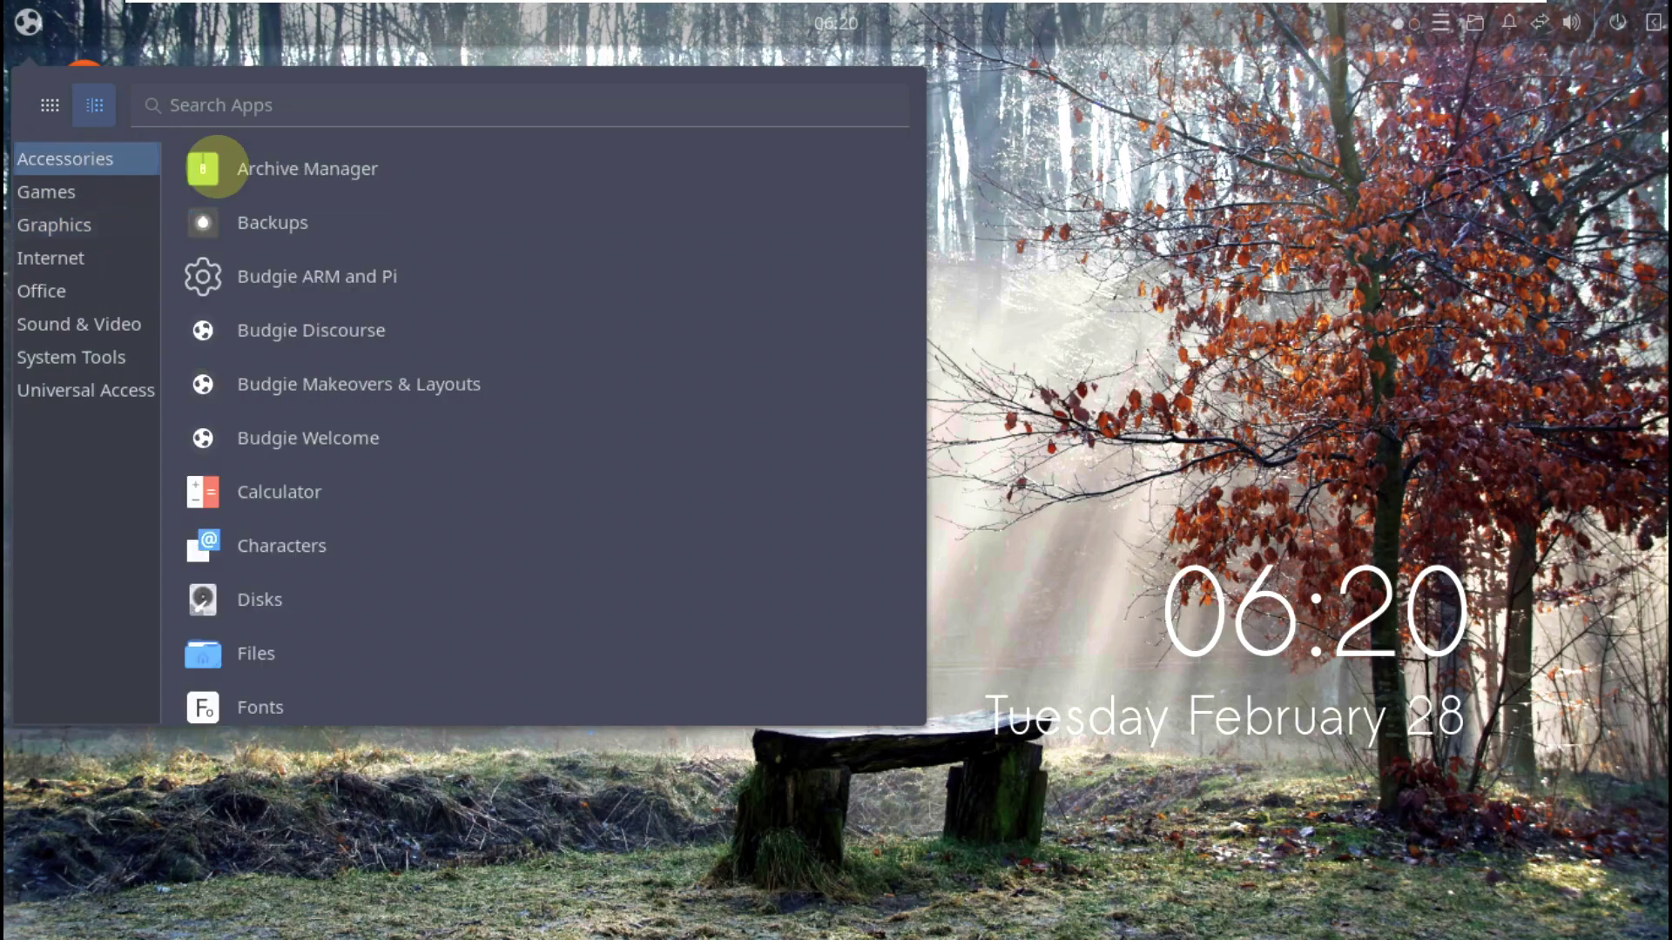
- Switch to Firefox with the 9to5Linux YouTube channel and read the channel description on its About page
left_click(1215, 213)
left_click(590, 708)
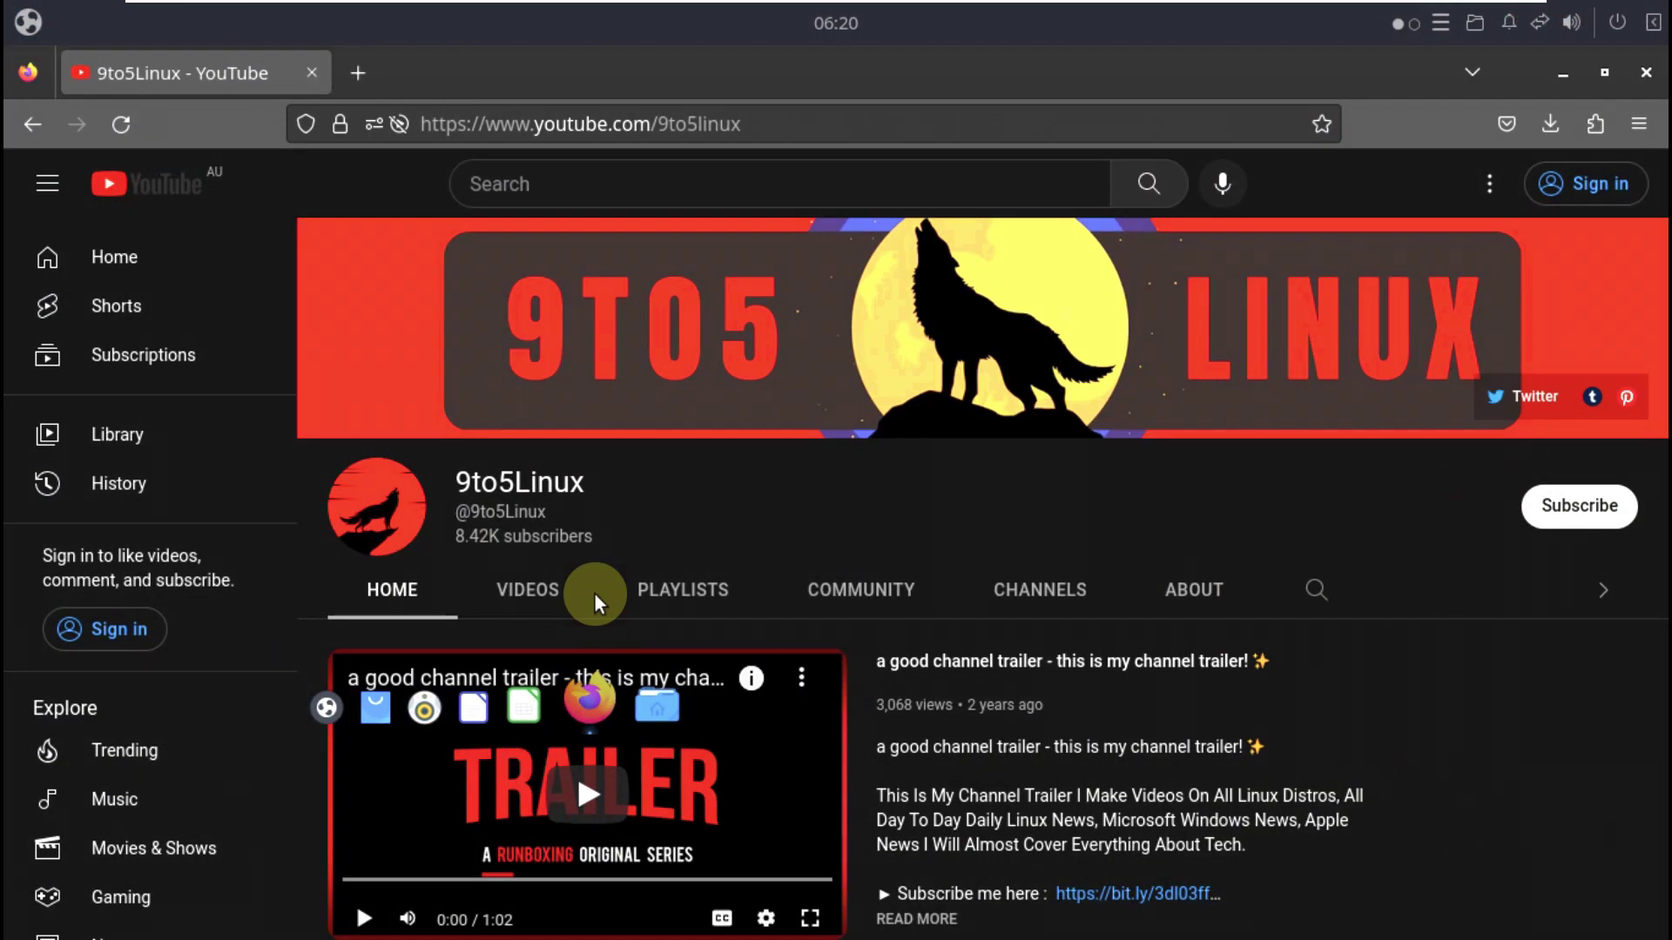
left_click(1571, 508)
left_click(1194, 589)
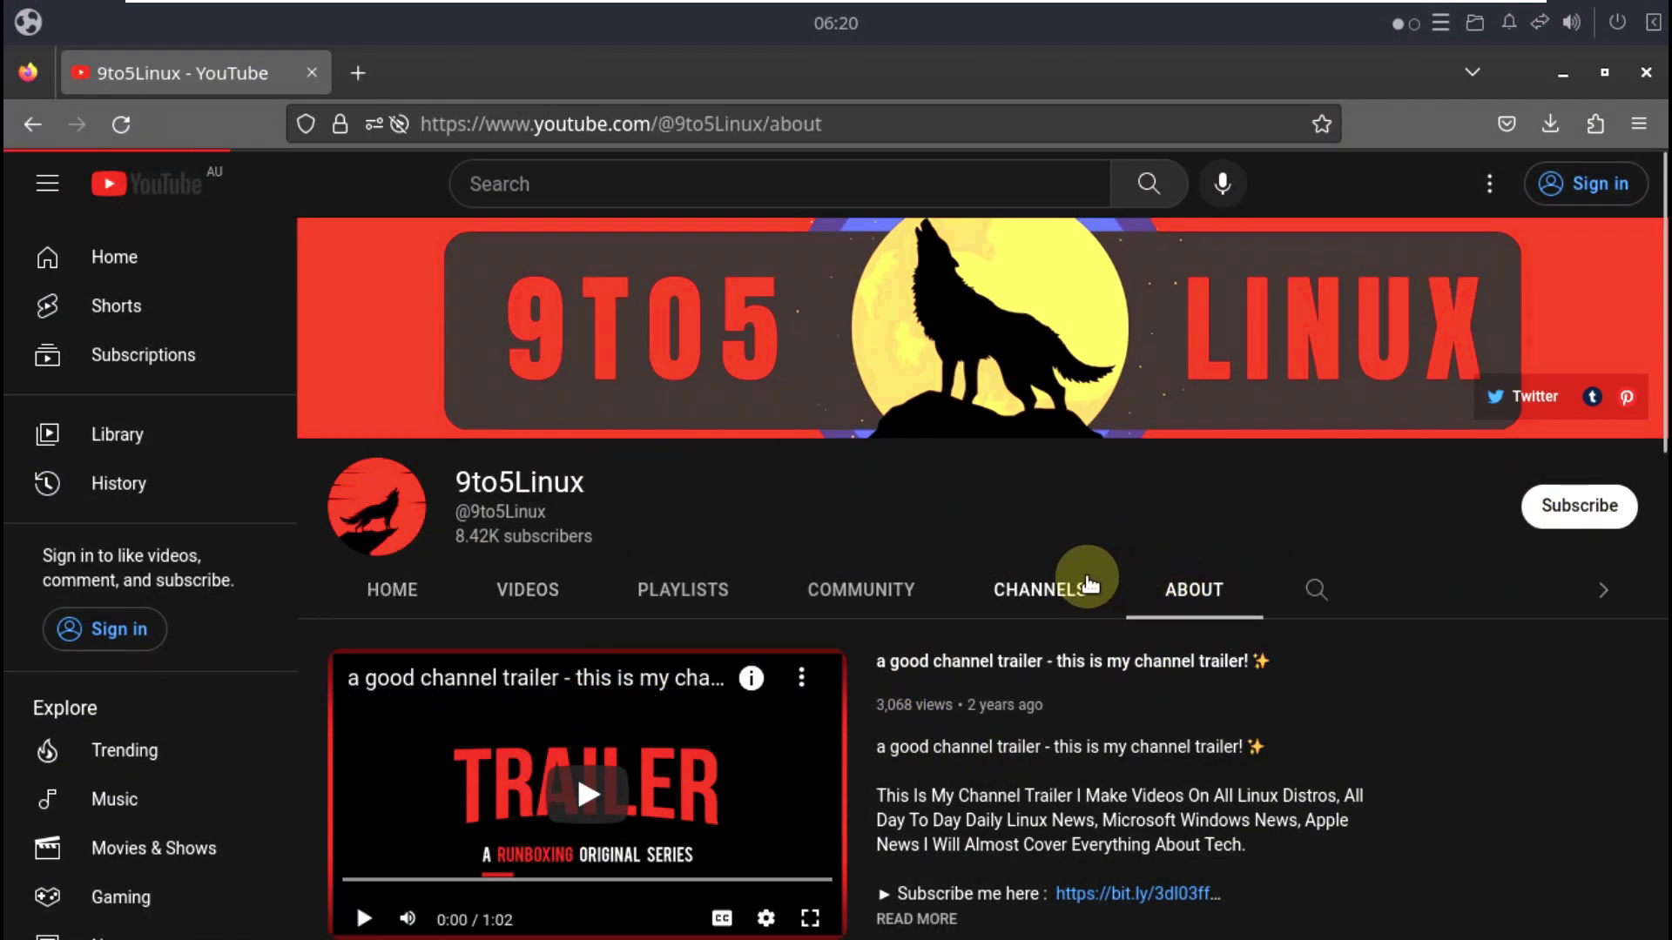
scroll(888, 739, "down", 4)
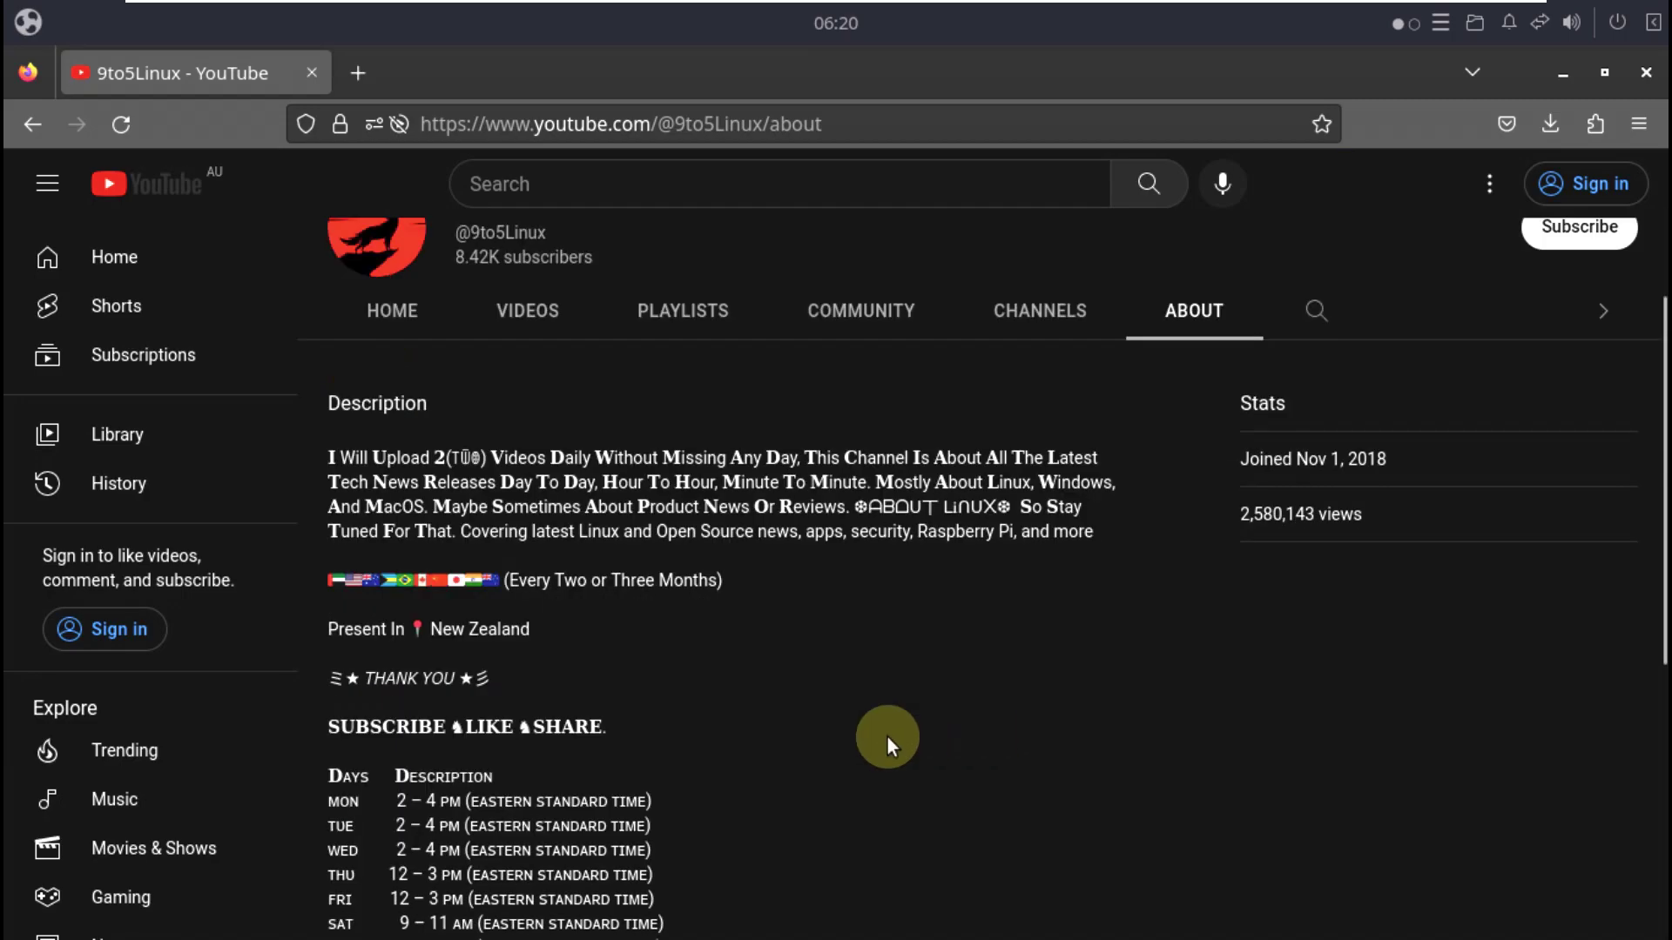
left_click_drag(668, 814, 336, 613)
scroll(609, 645, "up", 4)
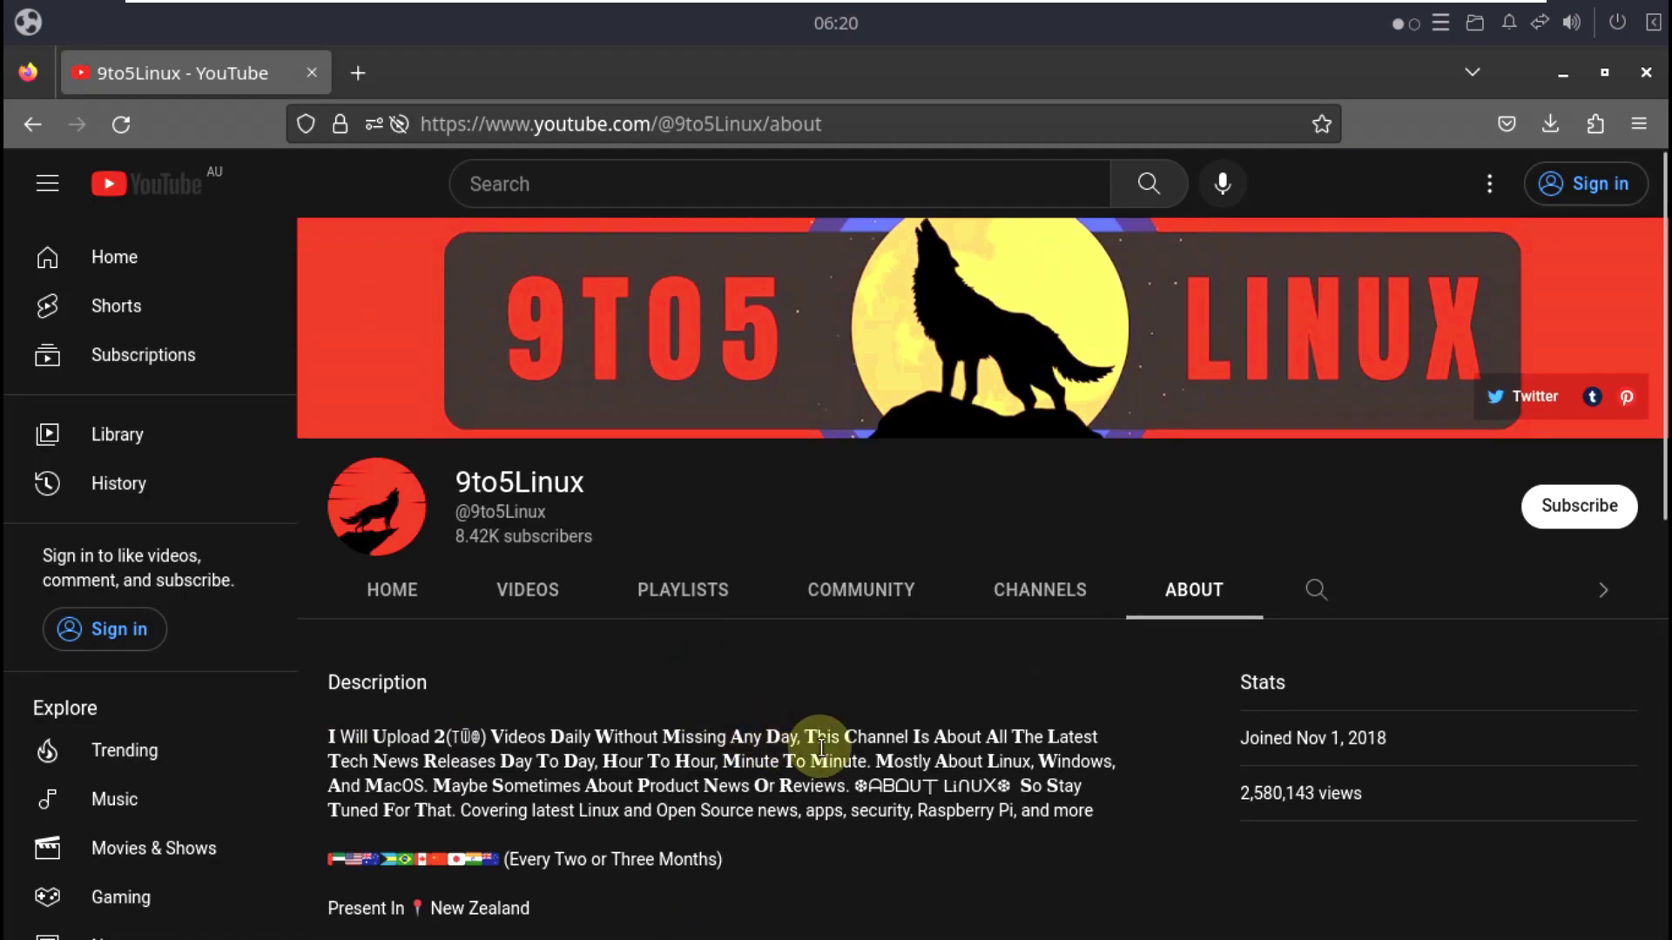
left_click_drag(795, 738, 459, 697)
- Browse the channel's playlists, view the Linux playlist's details, and return to the playlist overview
left_click(672, 594)
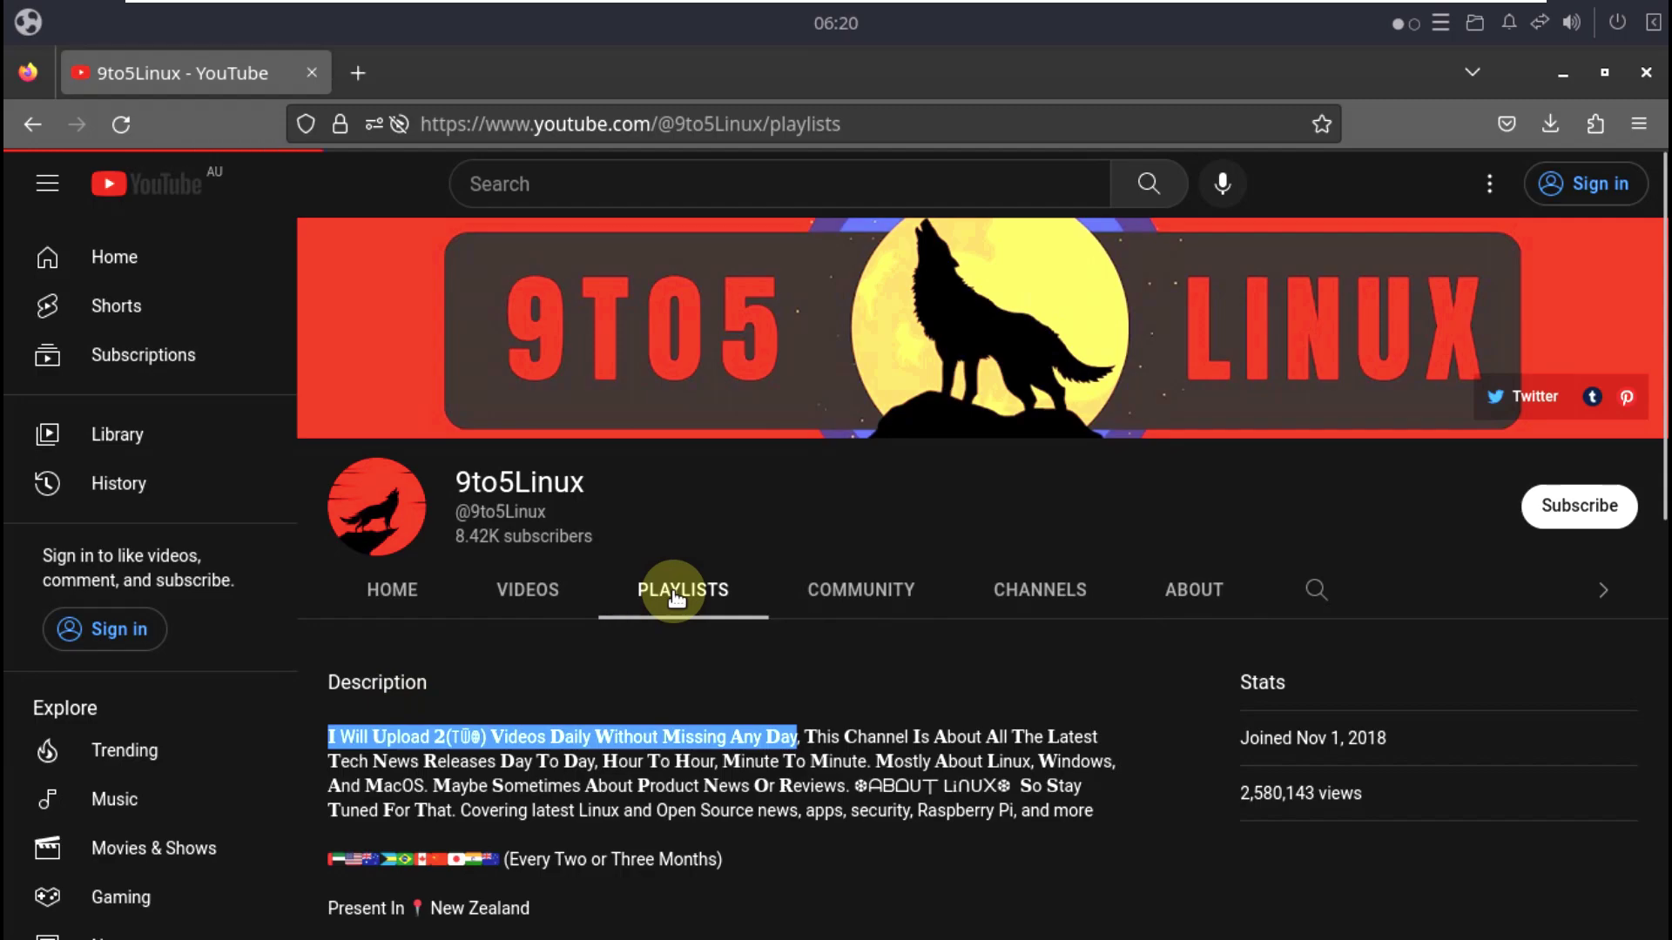
scroll(671, 601, "down", 5)
scroll(608, 664, "up", 2)
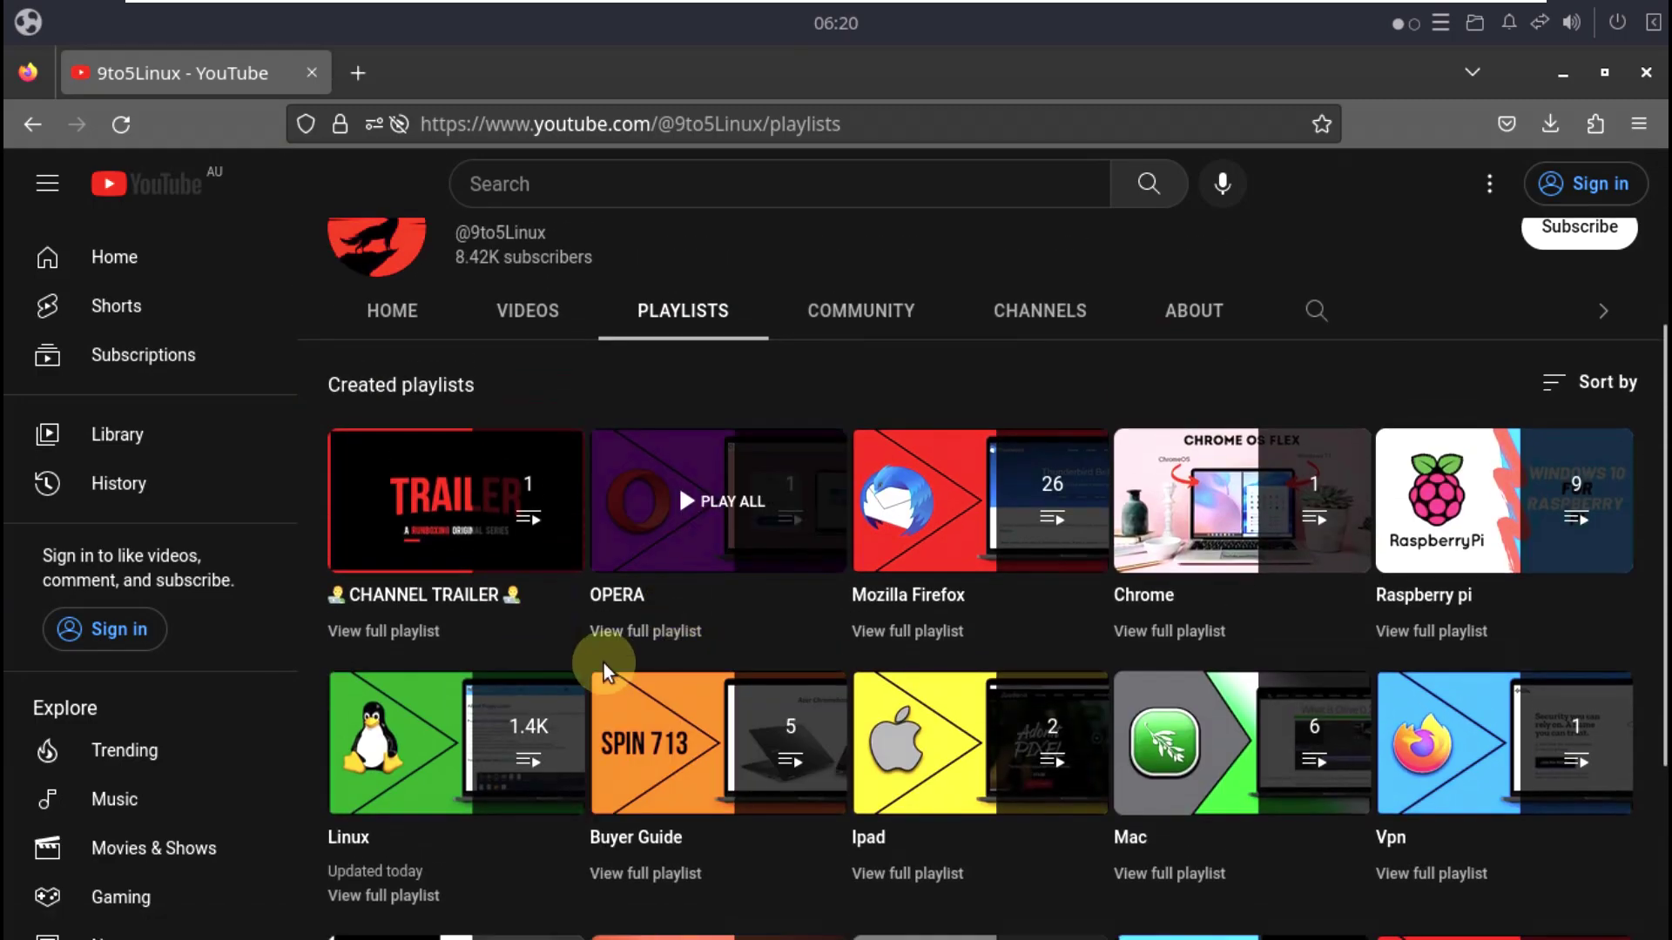
scroll(427, 631, "down", 3)
left_click(426, 617)
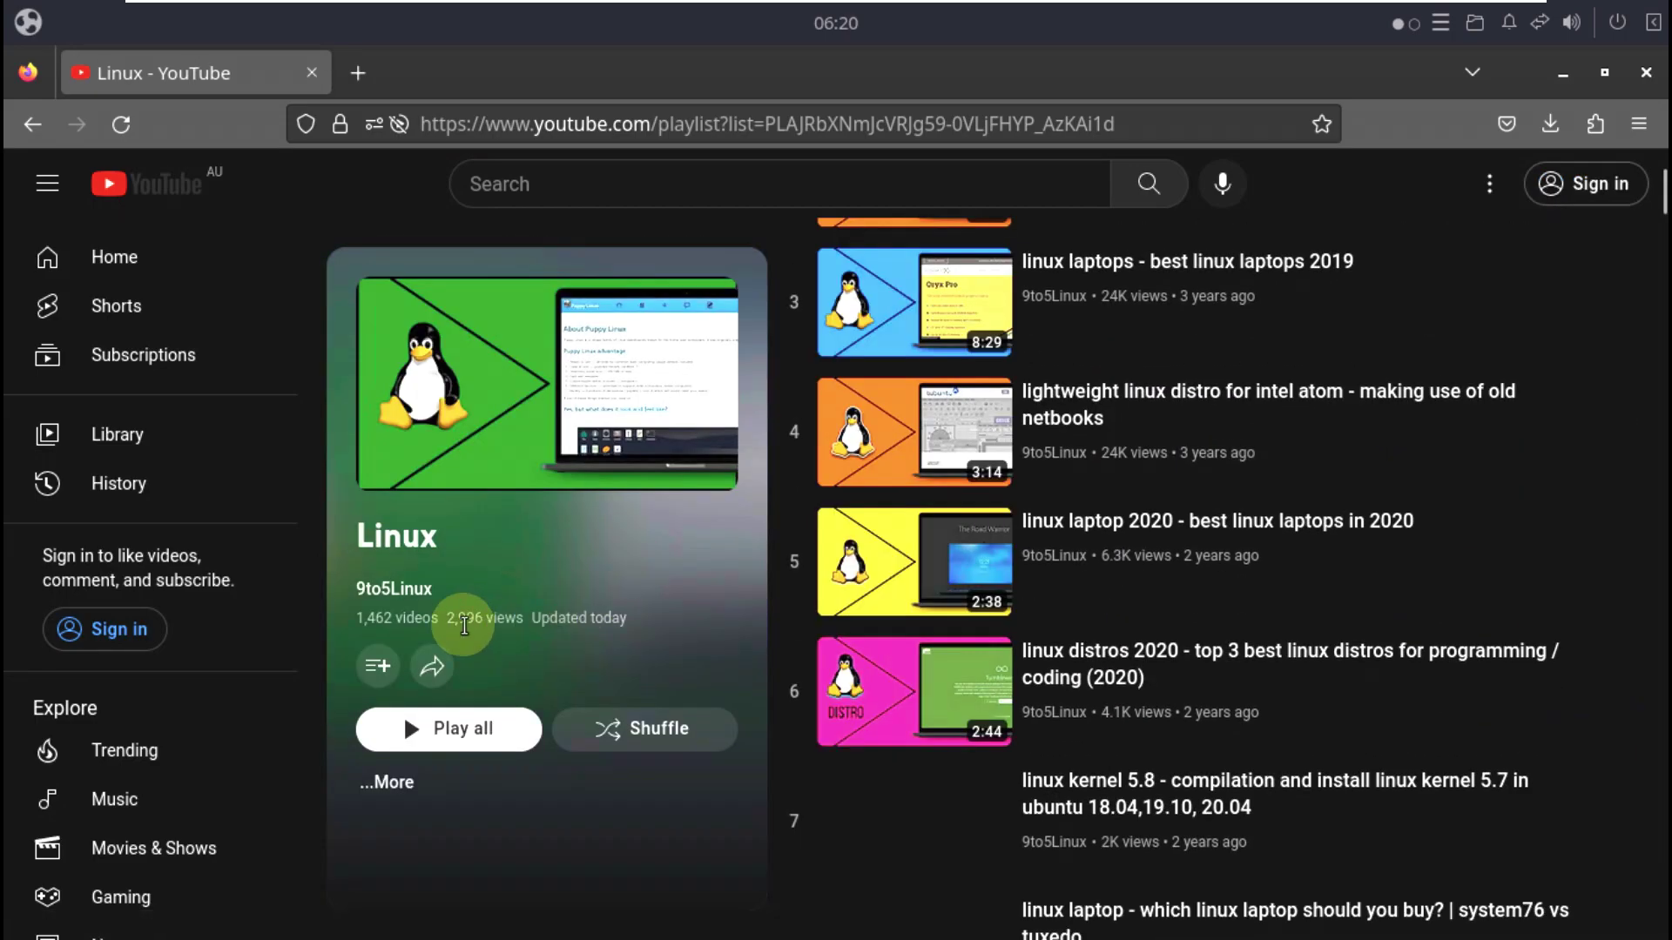
left_click_drag(439, 620, 328, 552)
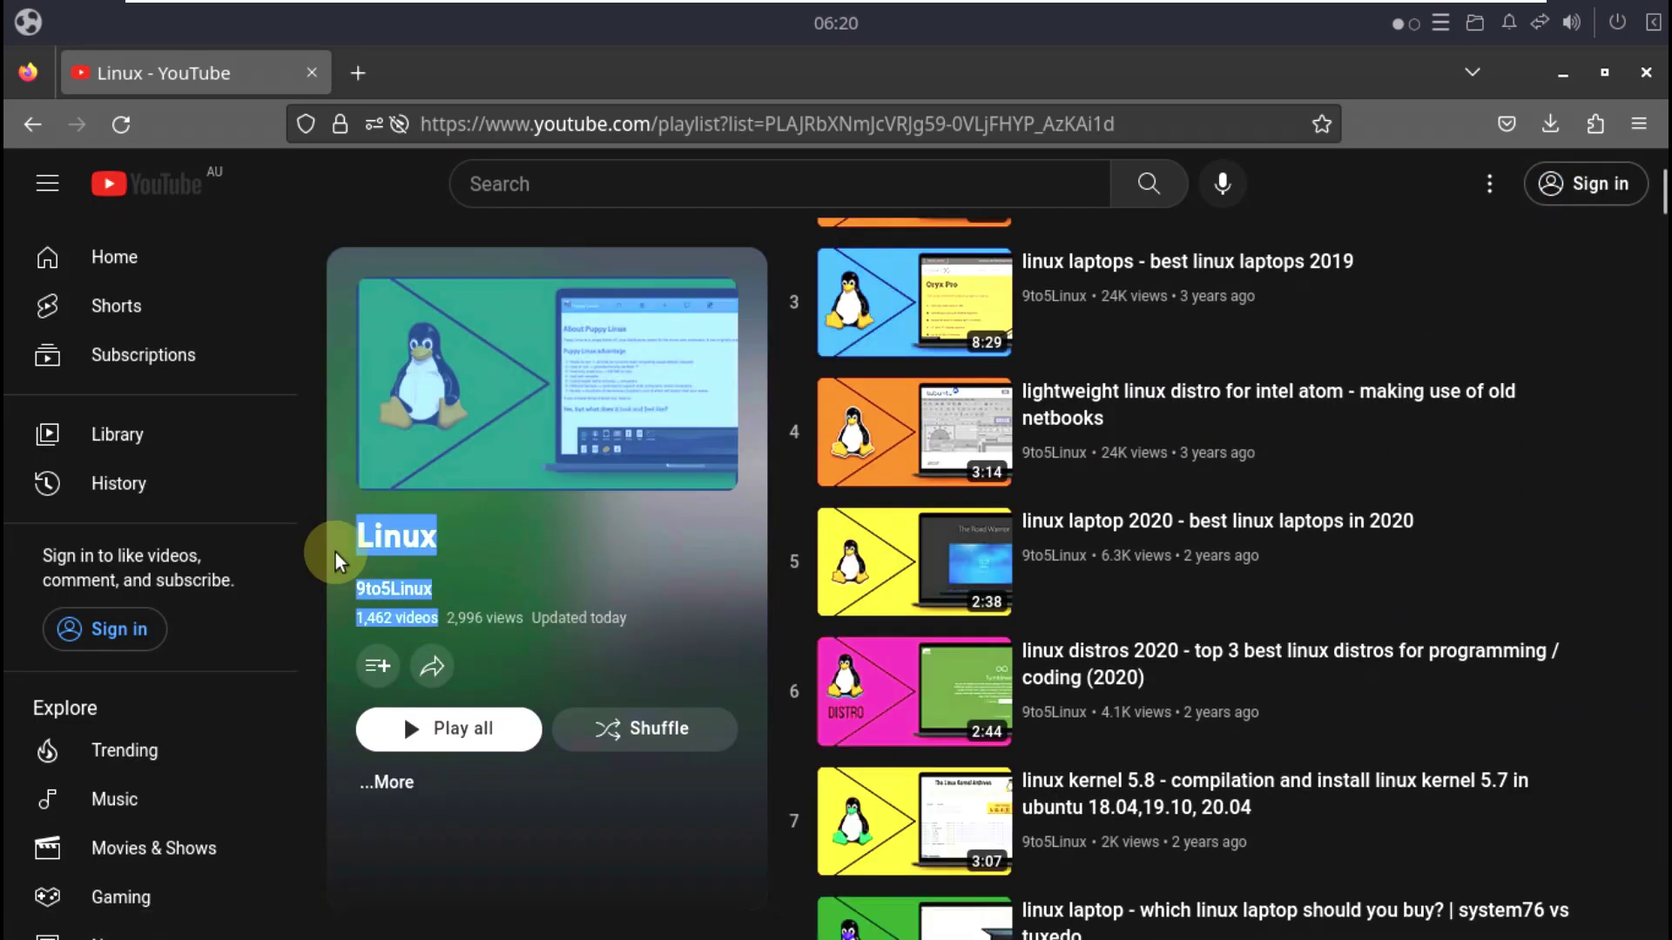
left_click(33, 124)
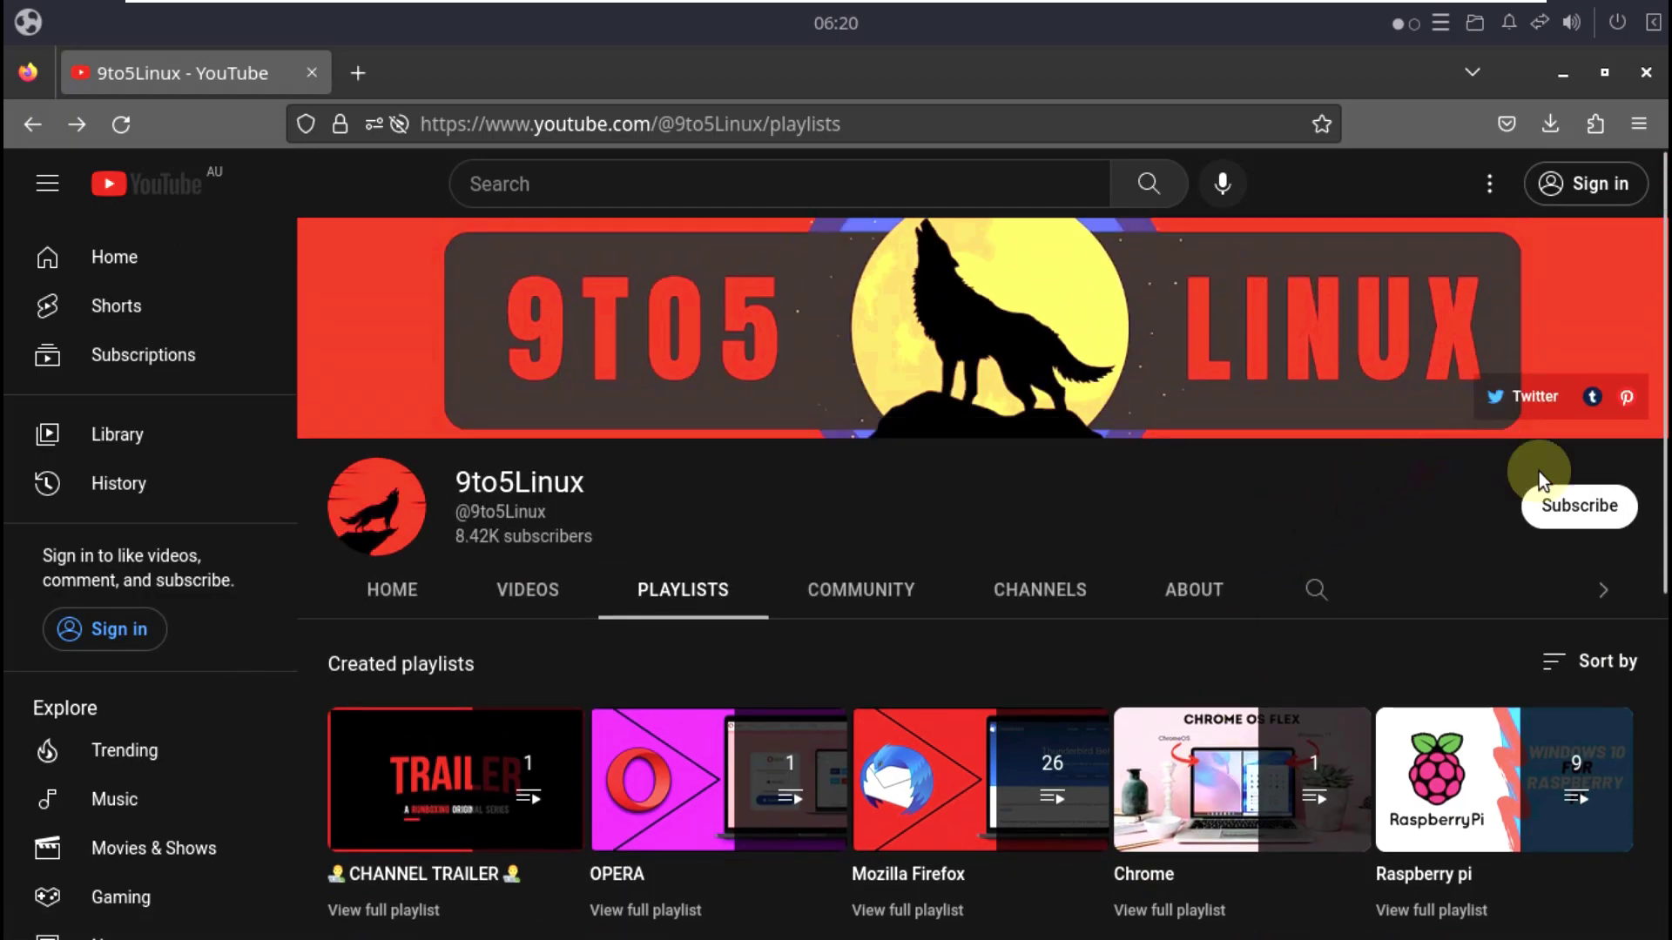
- Try to subscribe to the channel, and look through its About page again
left_click(1545, 494)
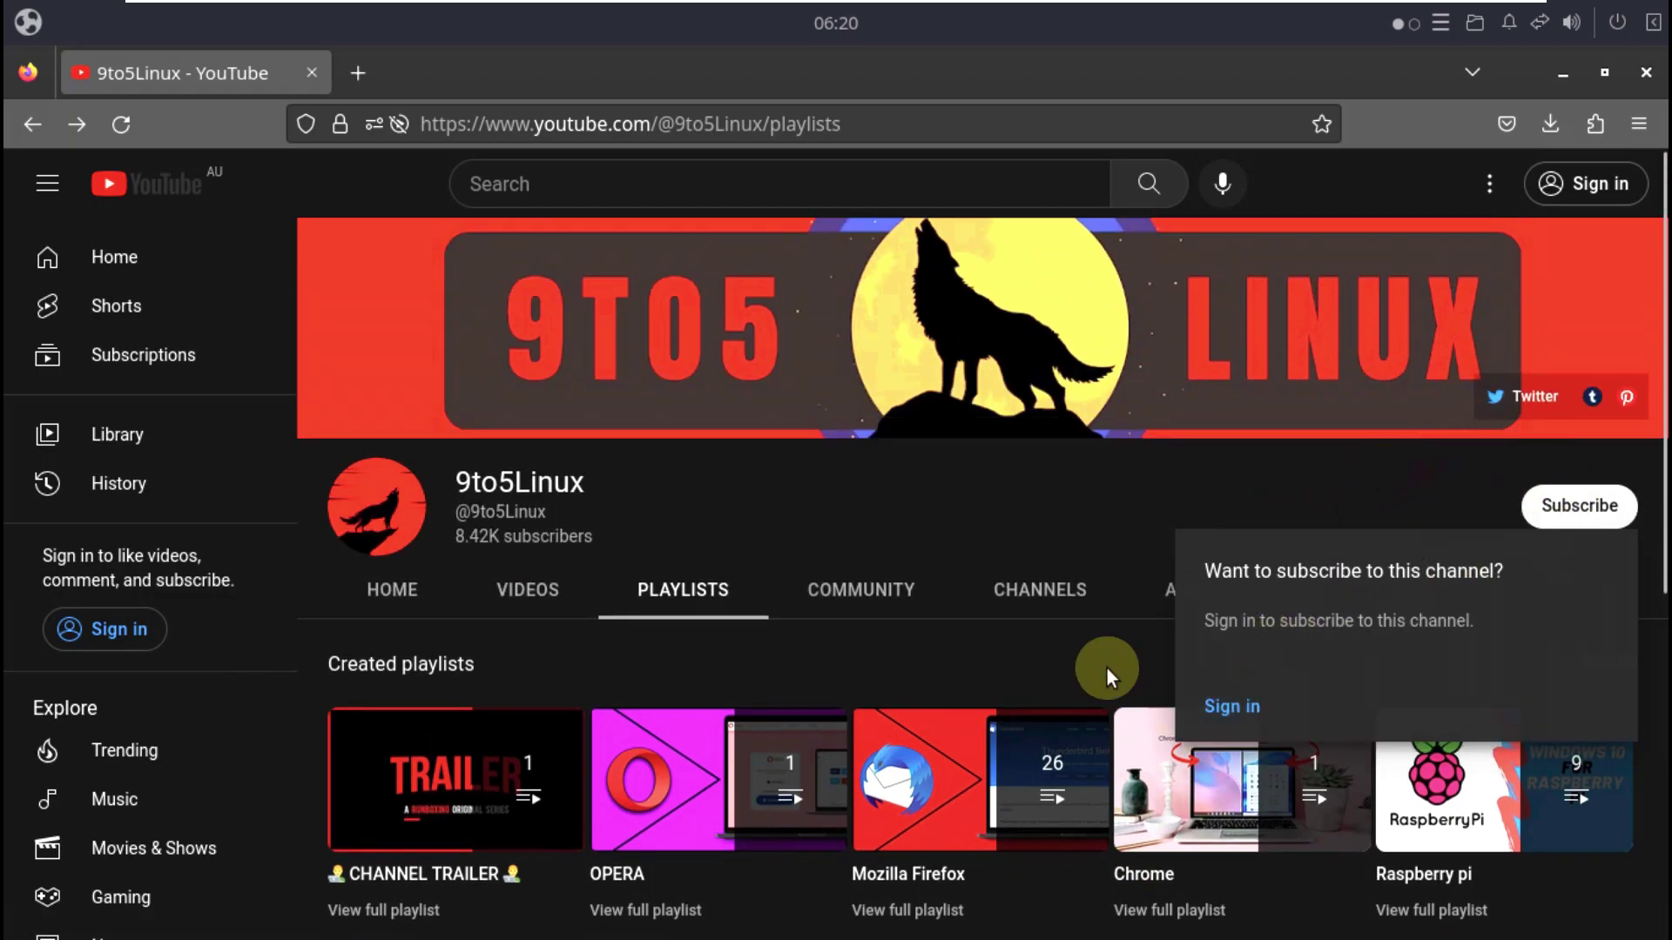
left_click(1194, 592)
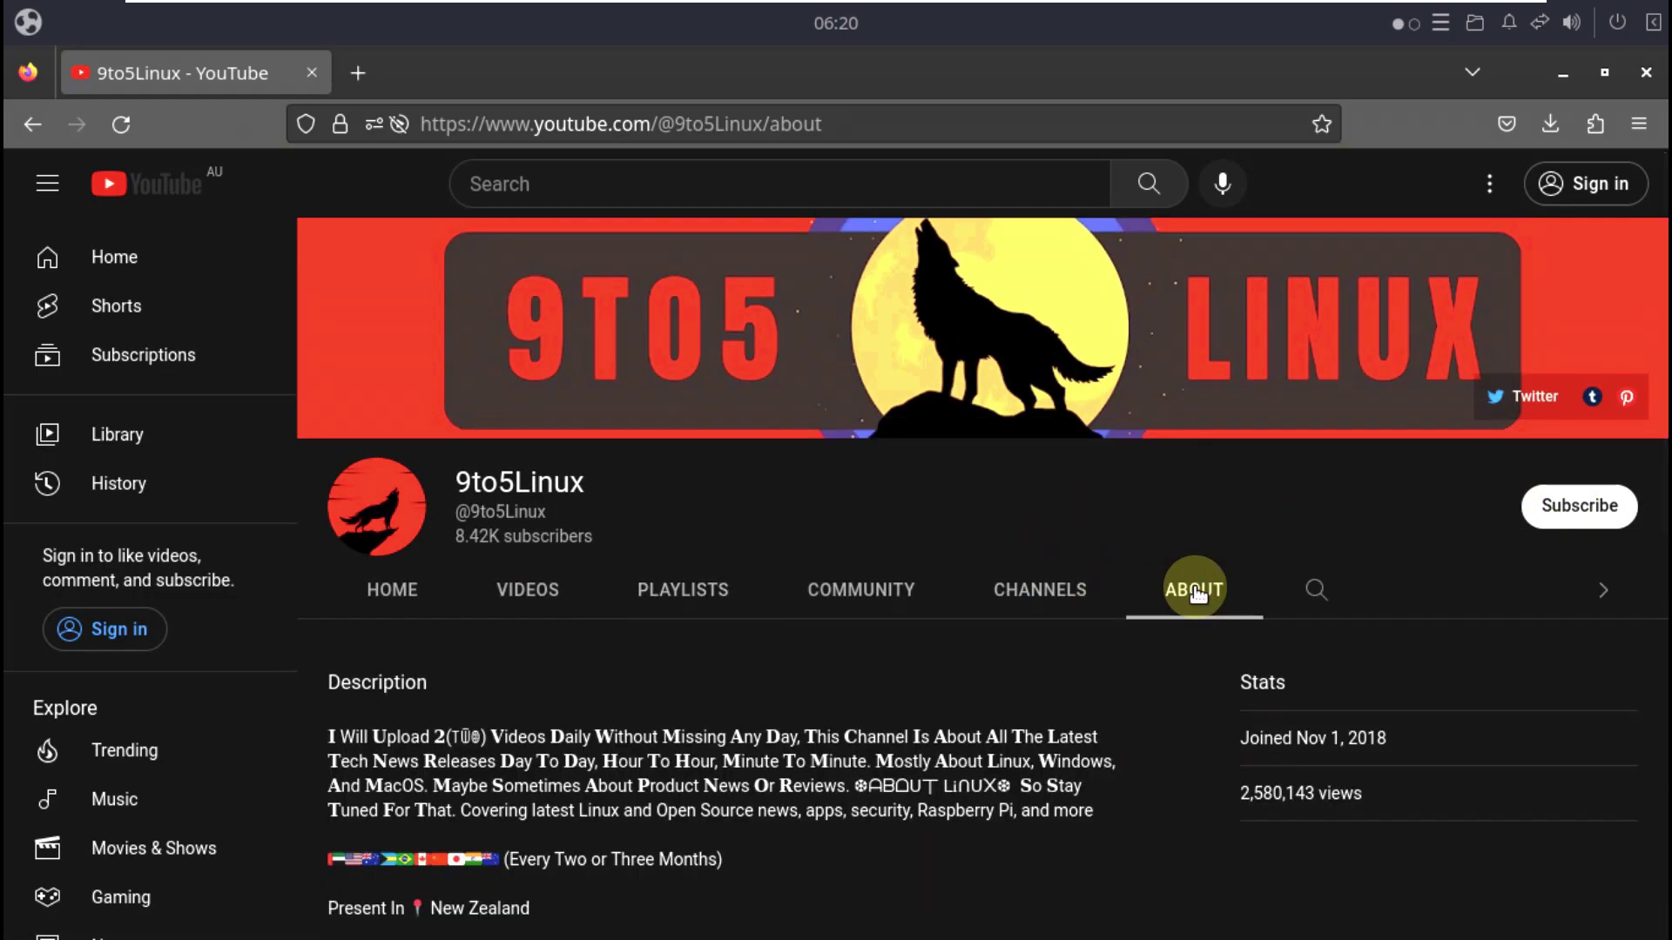
scroll(1194, 589, "down", 4)
scroll(1120, 588, "up", 4)
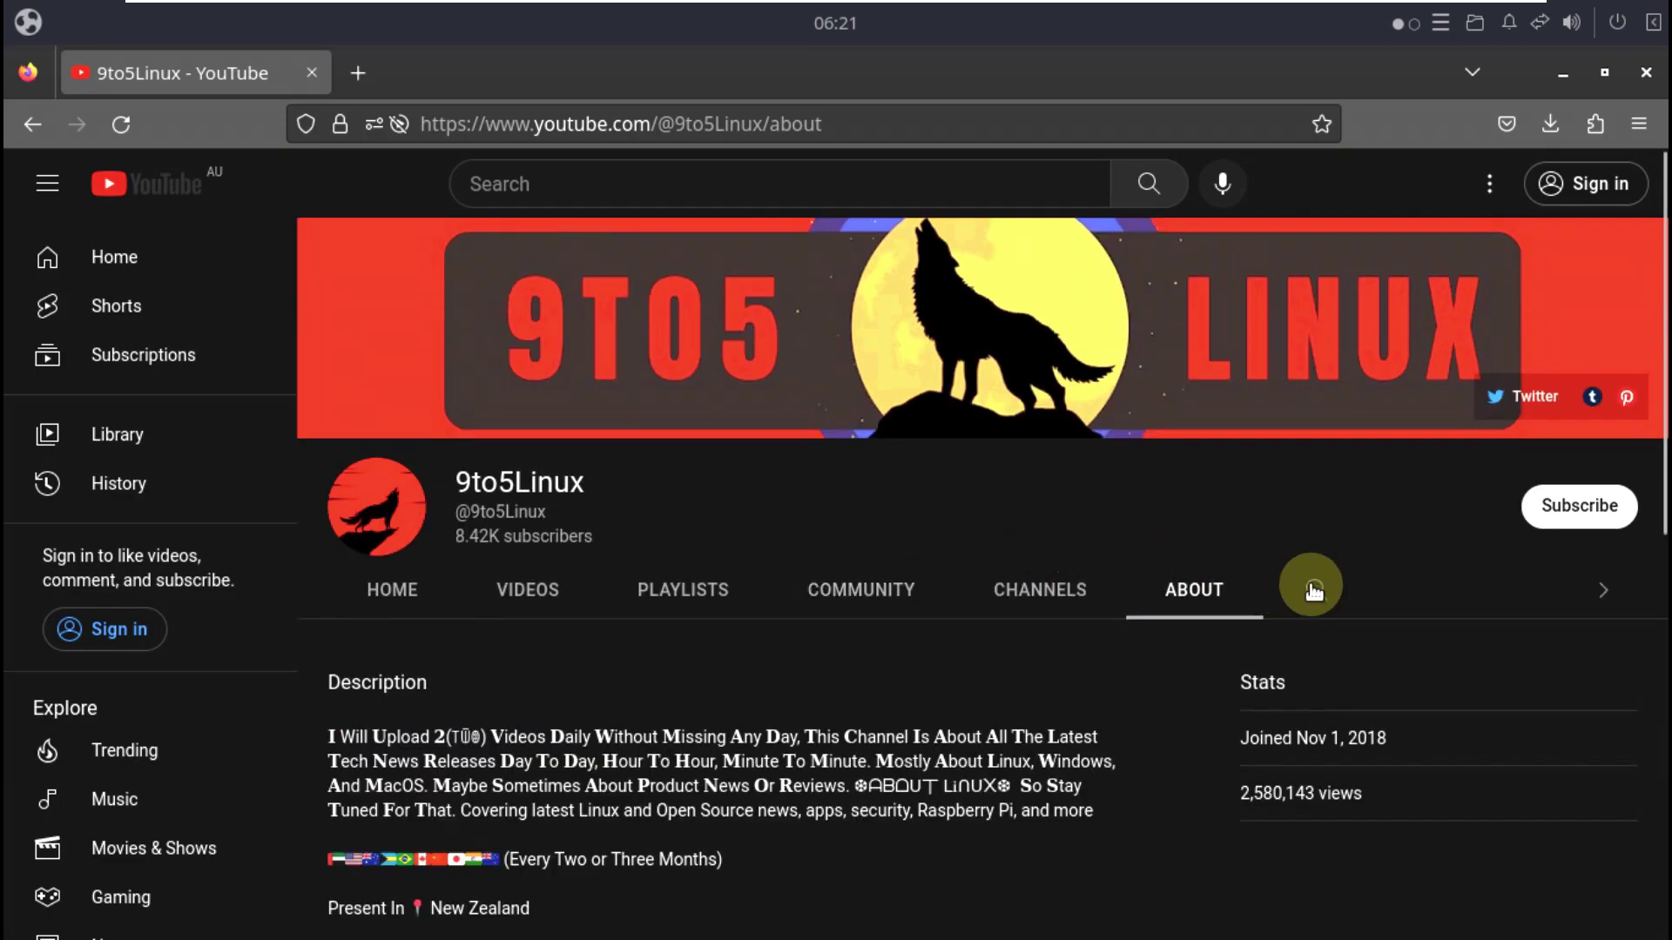
- Search the 9to5Linux channel for "ubuntu budgie" and browse the matching videos
left_click(1312, 587)
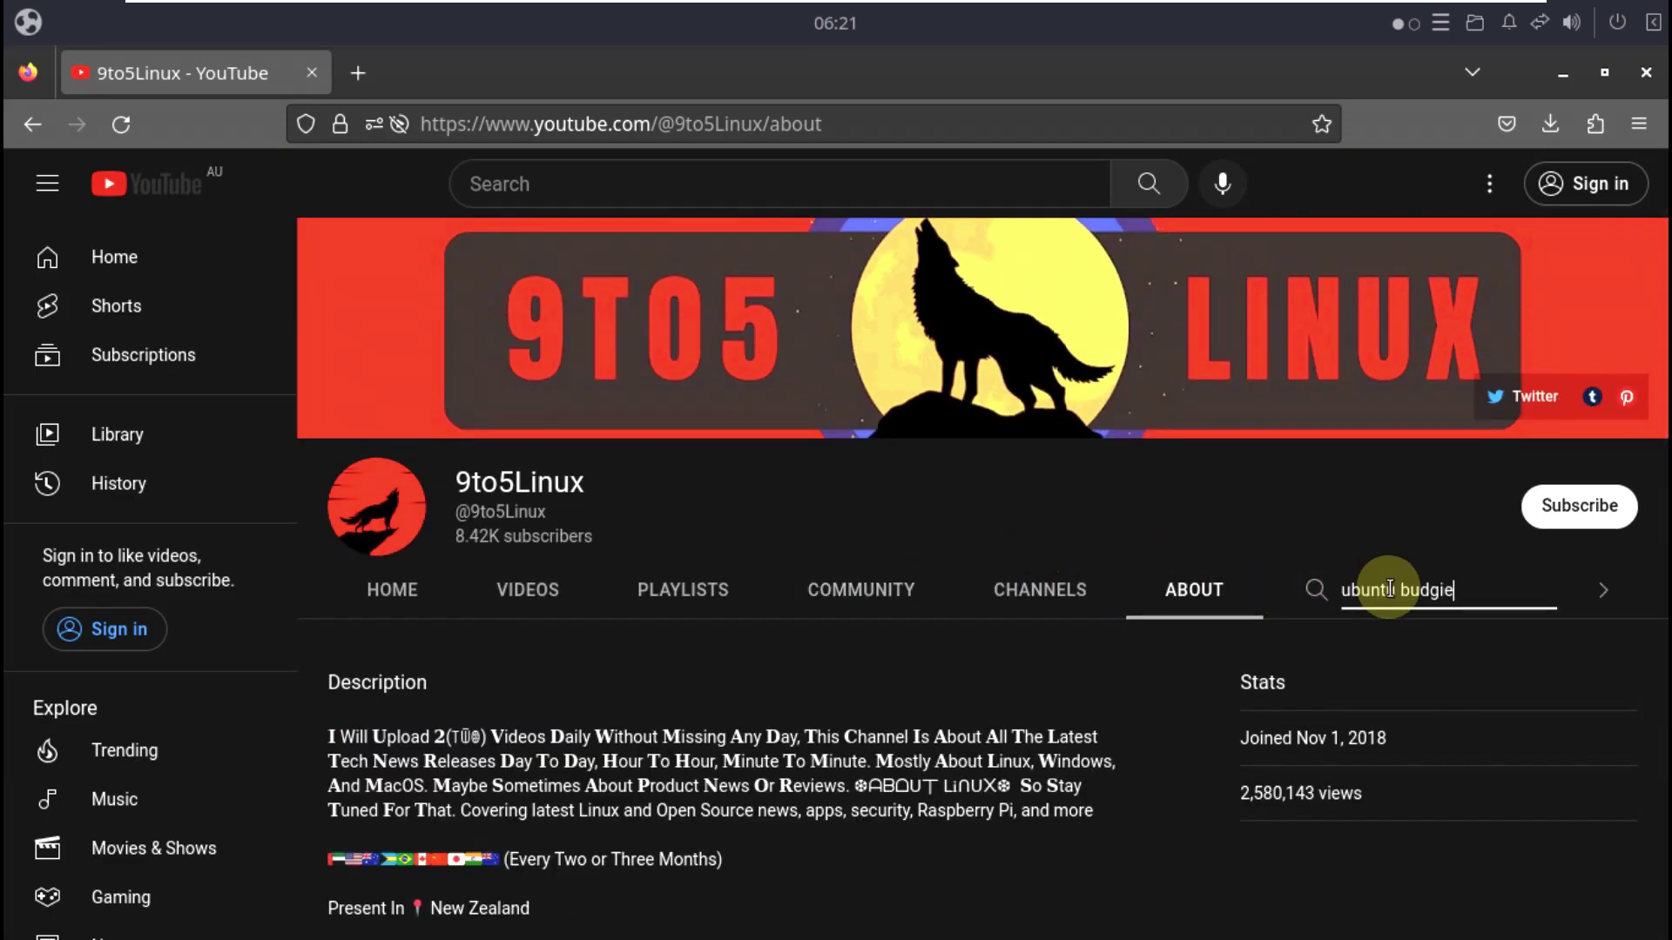
key("Return")
scroll(1315, 618, "down", 1)
scroll(1315, 618, "down", 2)
scroll(1314, 618, "up", 3)
scroll(1315, 618, "down", 5)
scroll(1314, 618, "down", 3)
scroll(1314, 619, "up", 10)
scroll(1310, 615, "down", 5)
scroll(1310, 616, "up", 7)
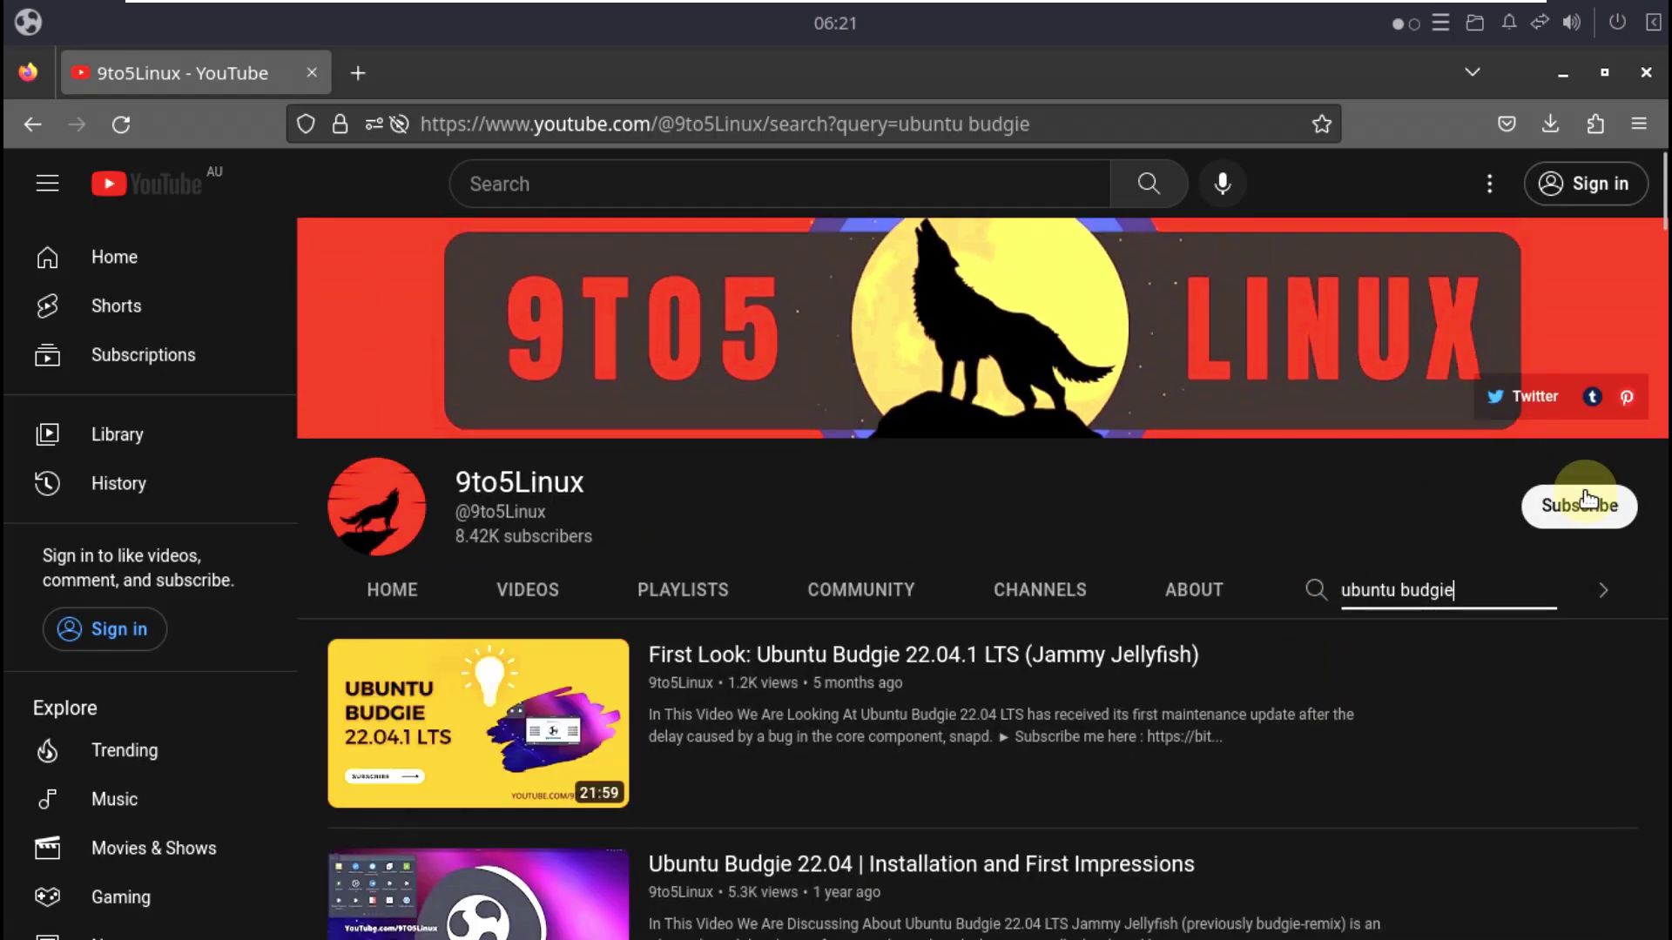
- Bring up the channel's subscribe prompt, dismiss it, and close Firefox
left_click(1586, 498)
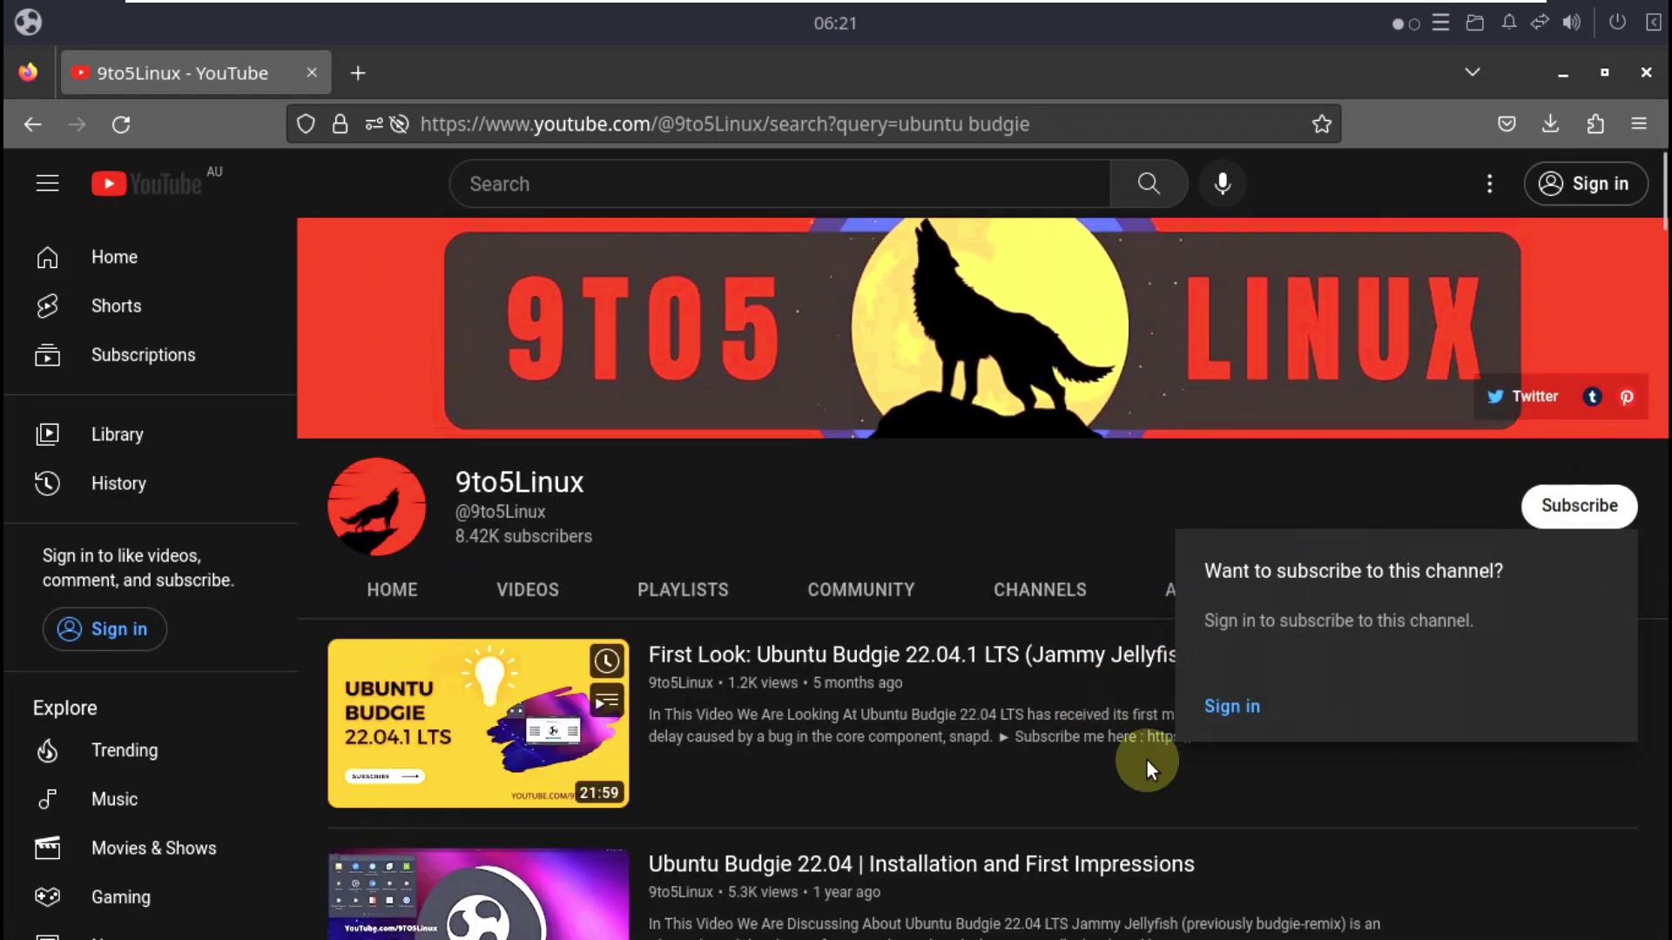
left_click(911, 528)
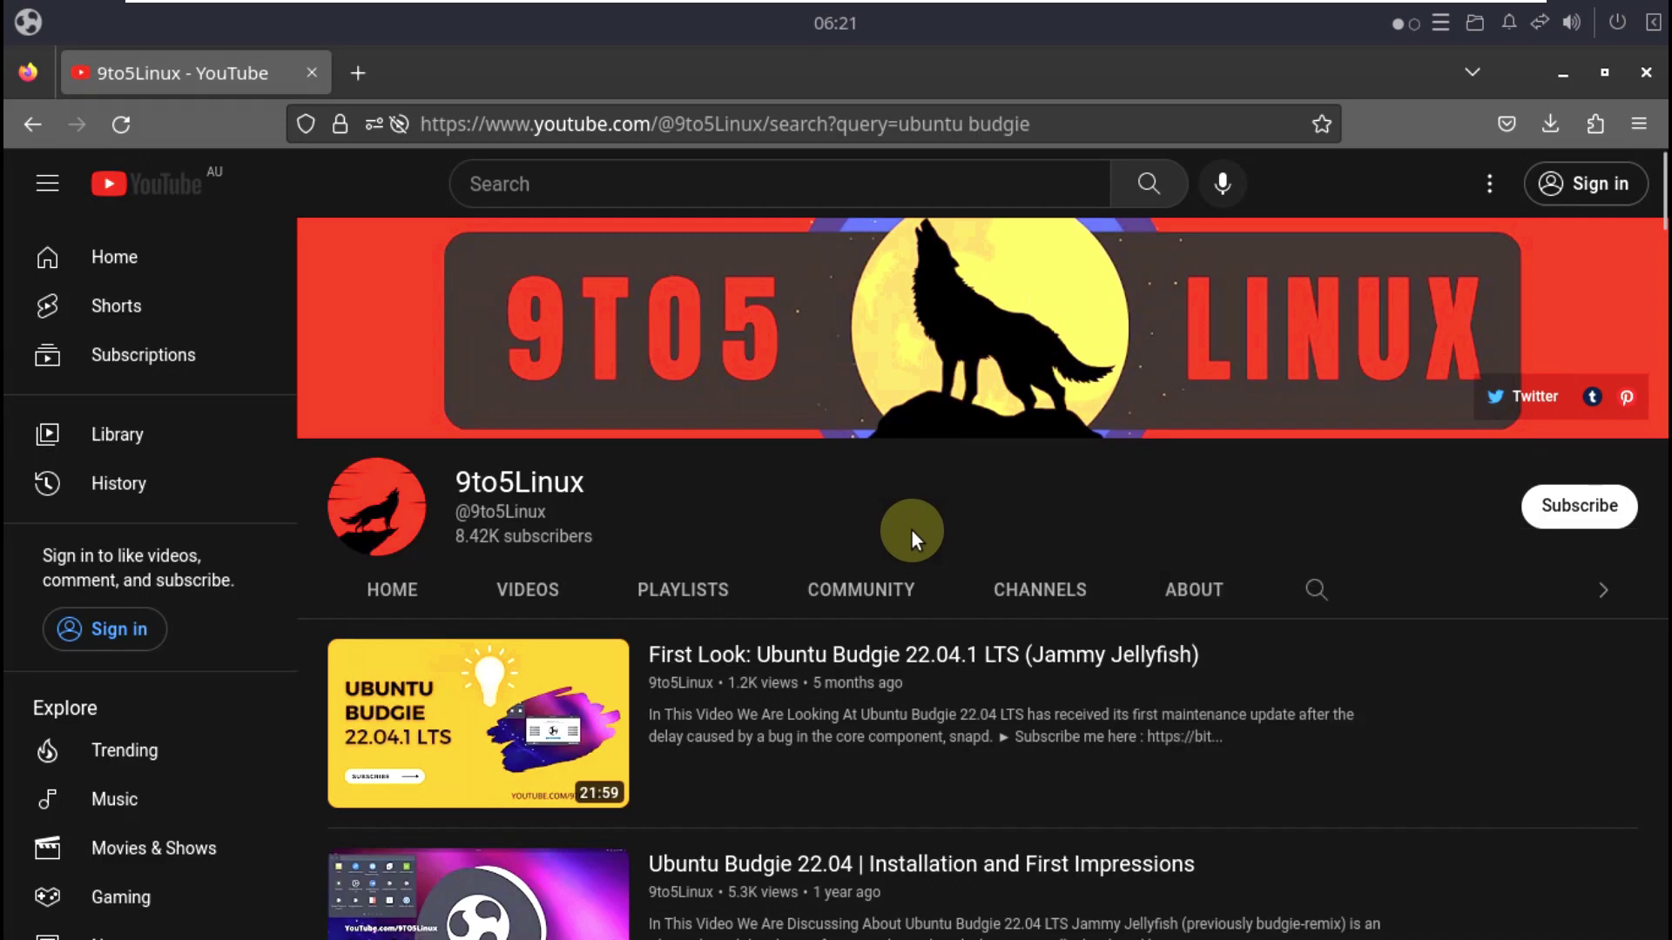
left_click(1645, 73)
- Launch System Monitor from the System Tools applications and examine the resource graphs and the list of running processes
left_click(51, 24)
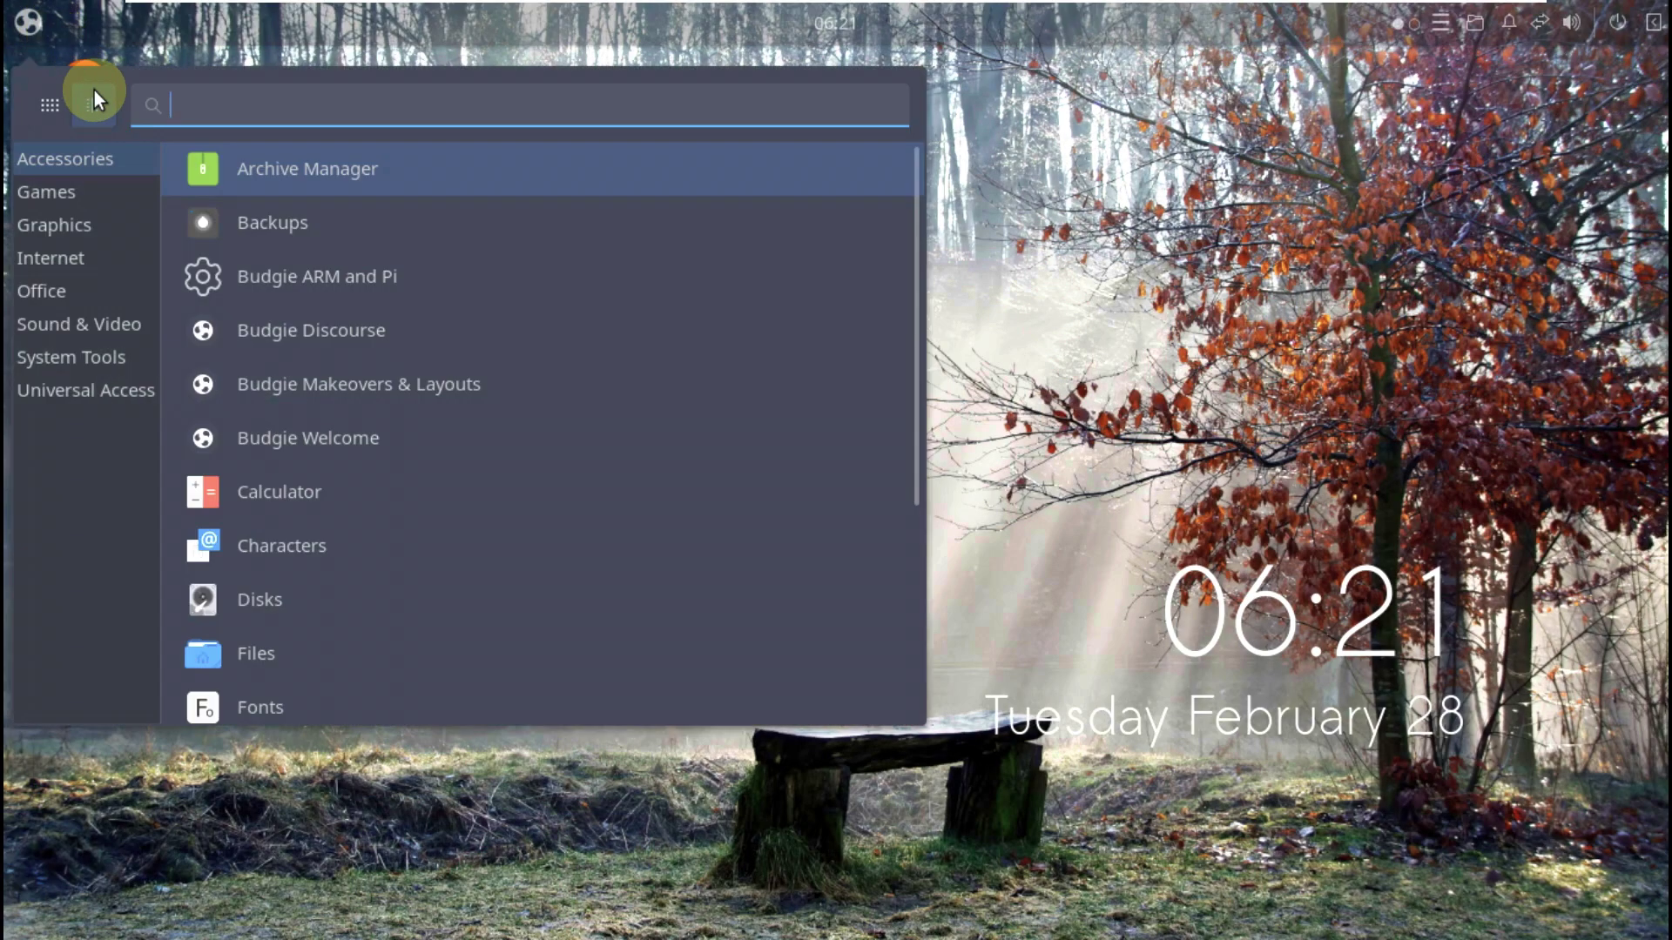
left_click(104, 355)
scroll(400, 574, "down", 3)
scroll(383, 592, "down", 5)
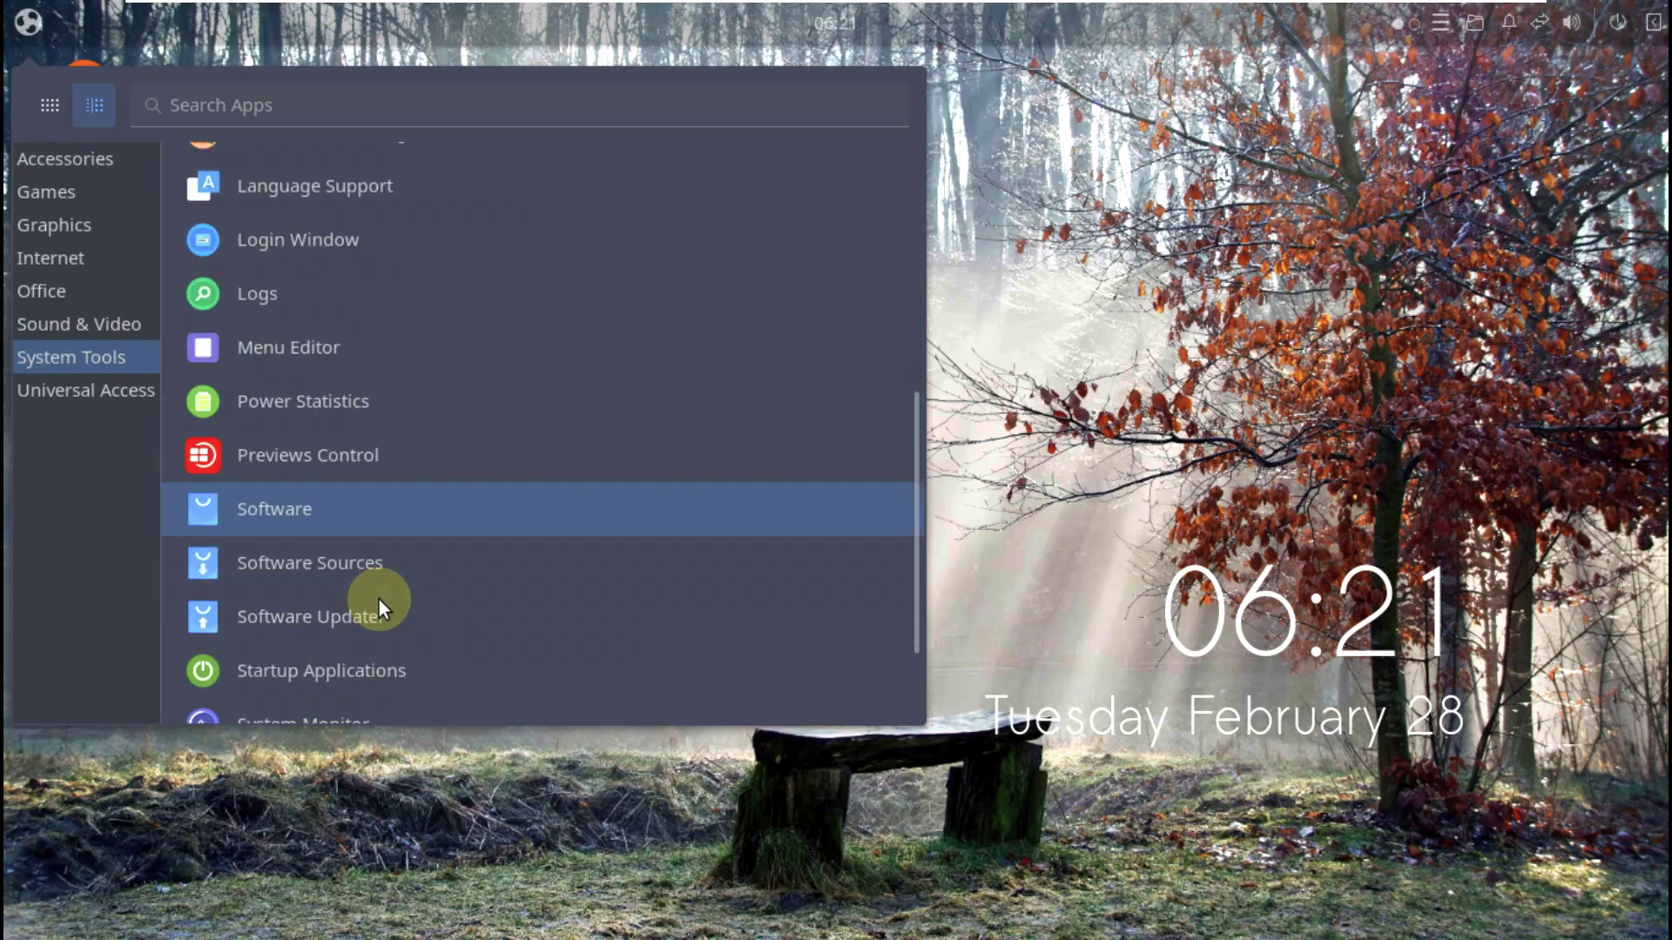
left_click(362, 575)
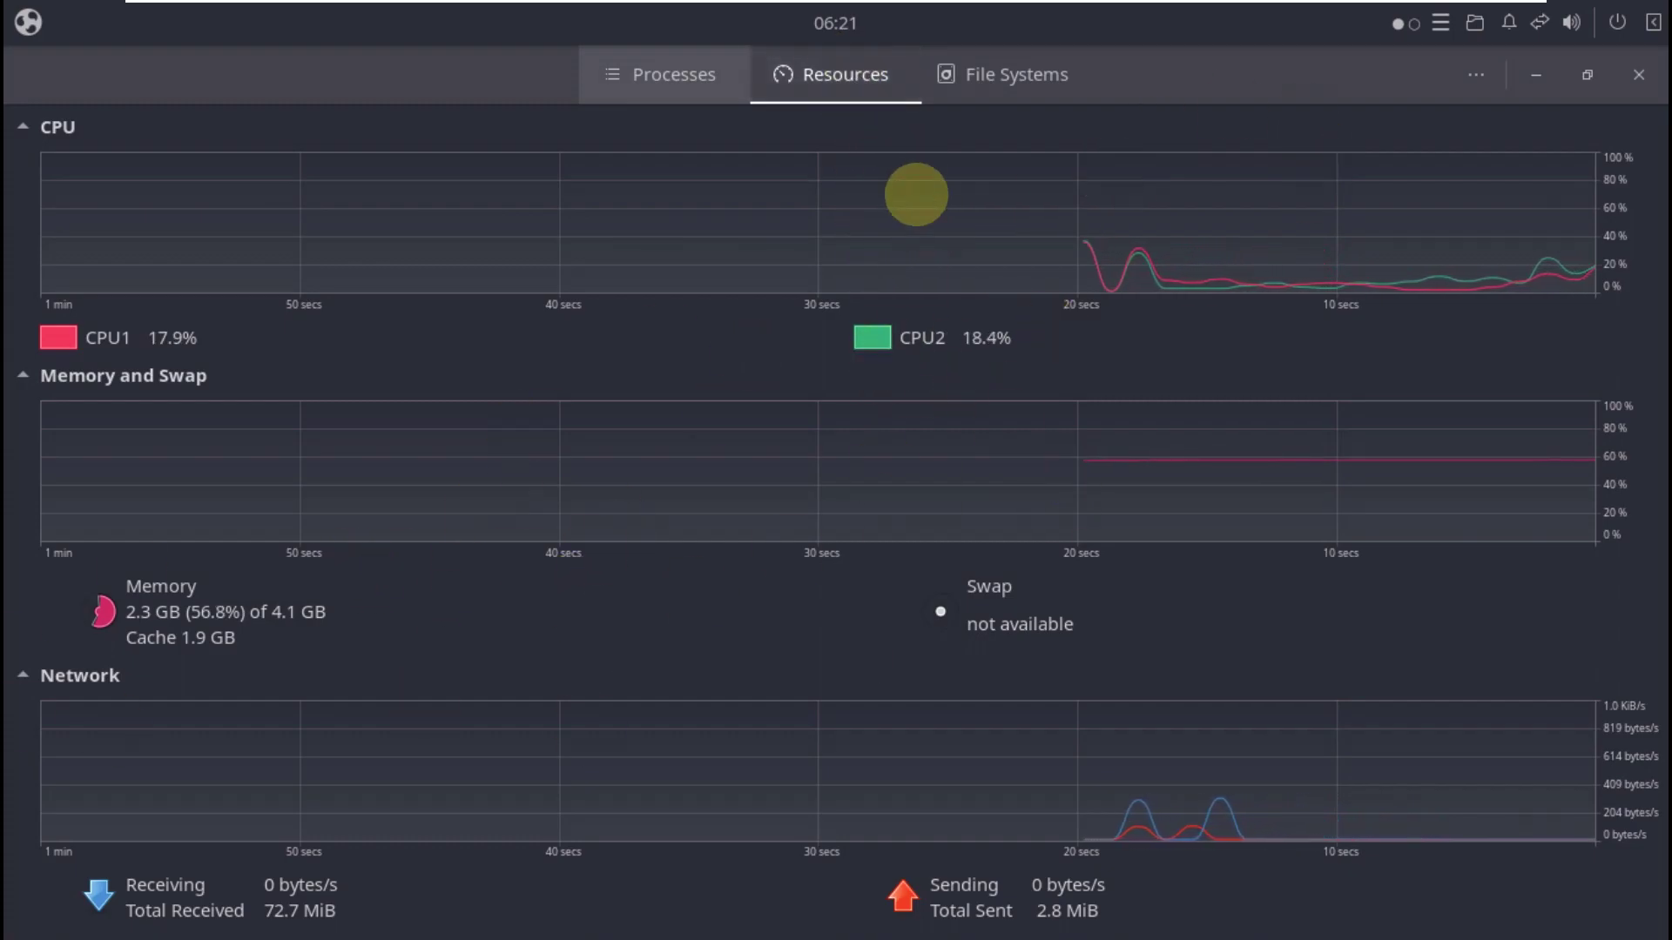
left_click(719, 64)
scroll(819, 357, "down", 5)
scroll(836, 374, "down", 15)
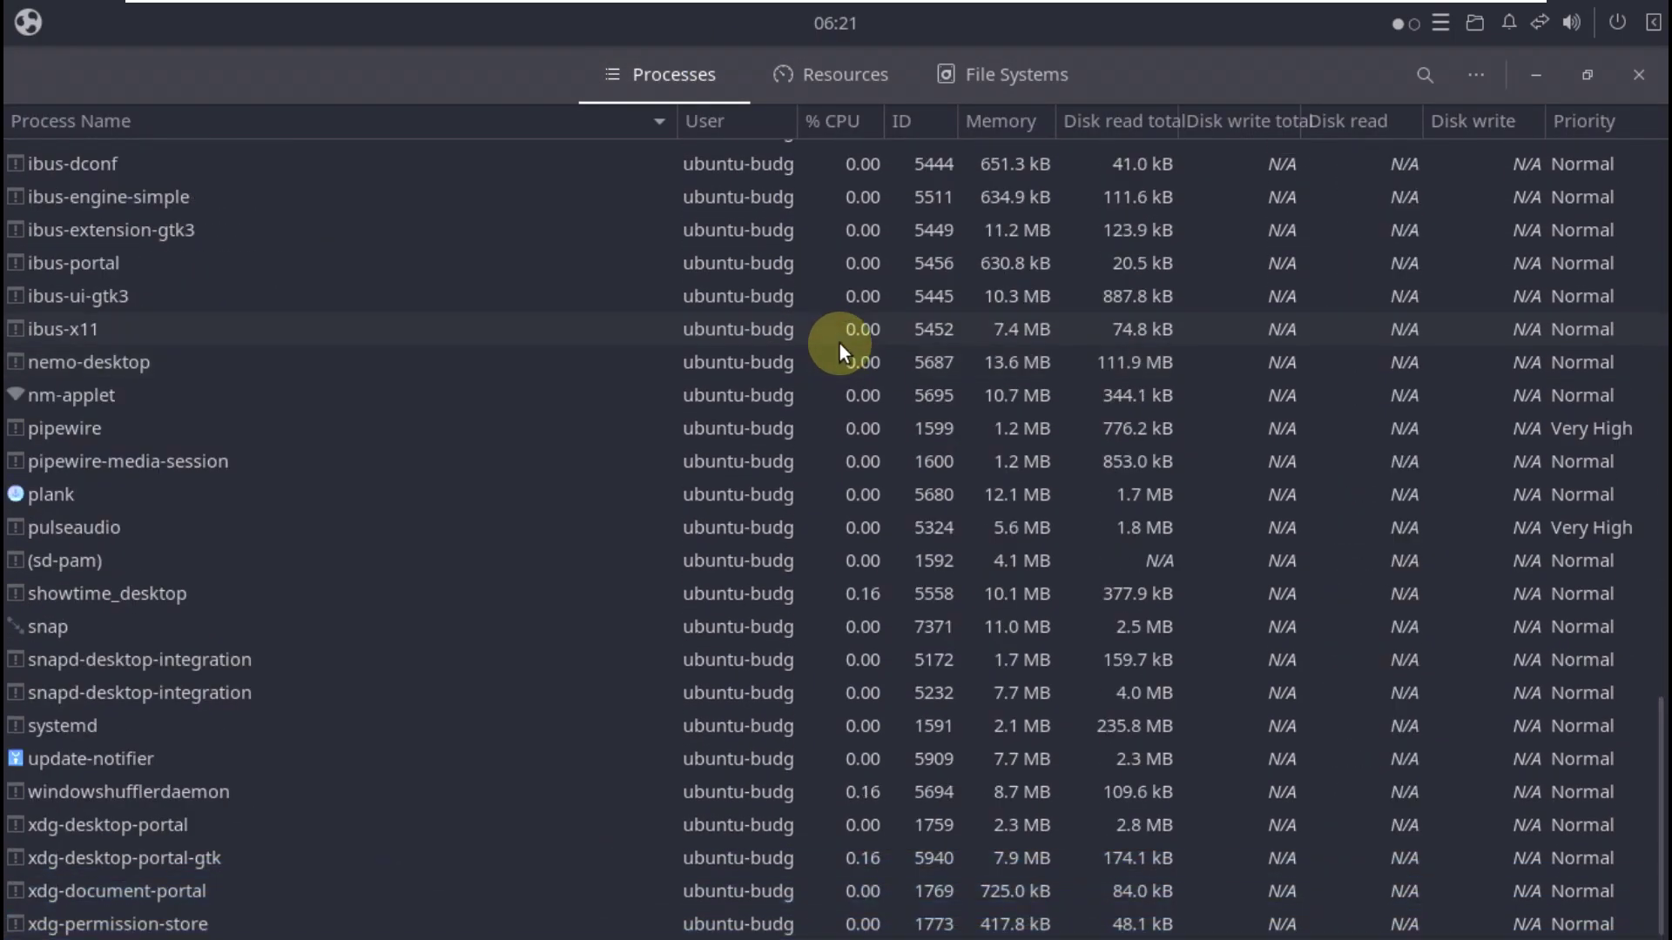
scroll(795, 492, "up", 20)
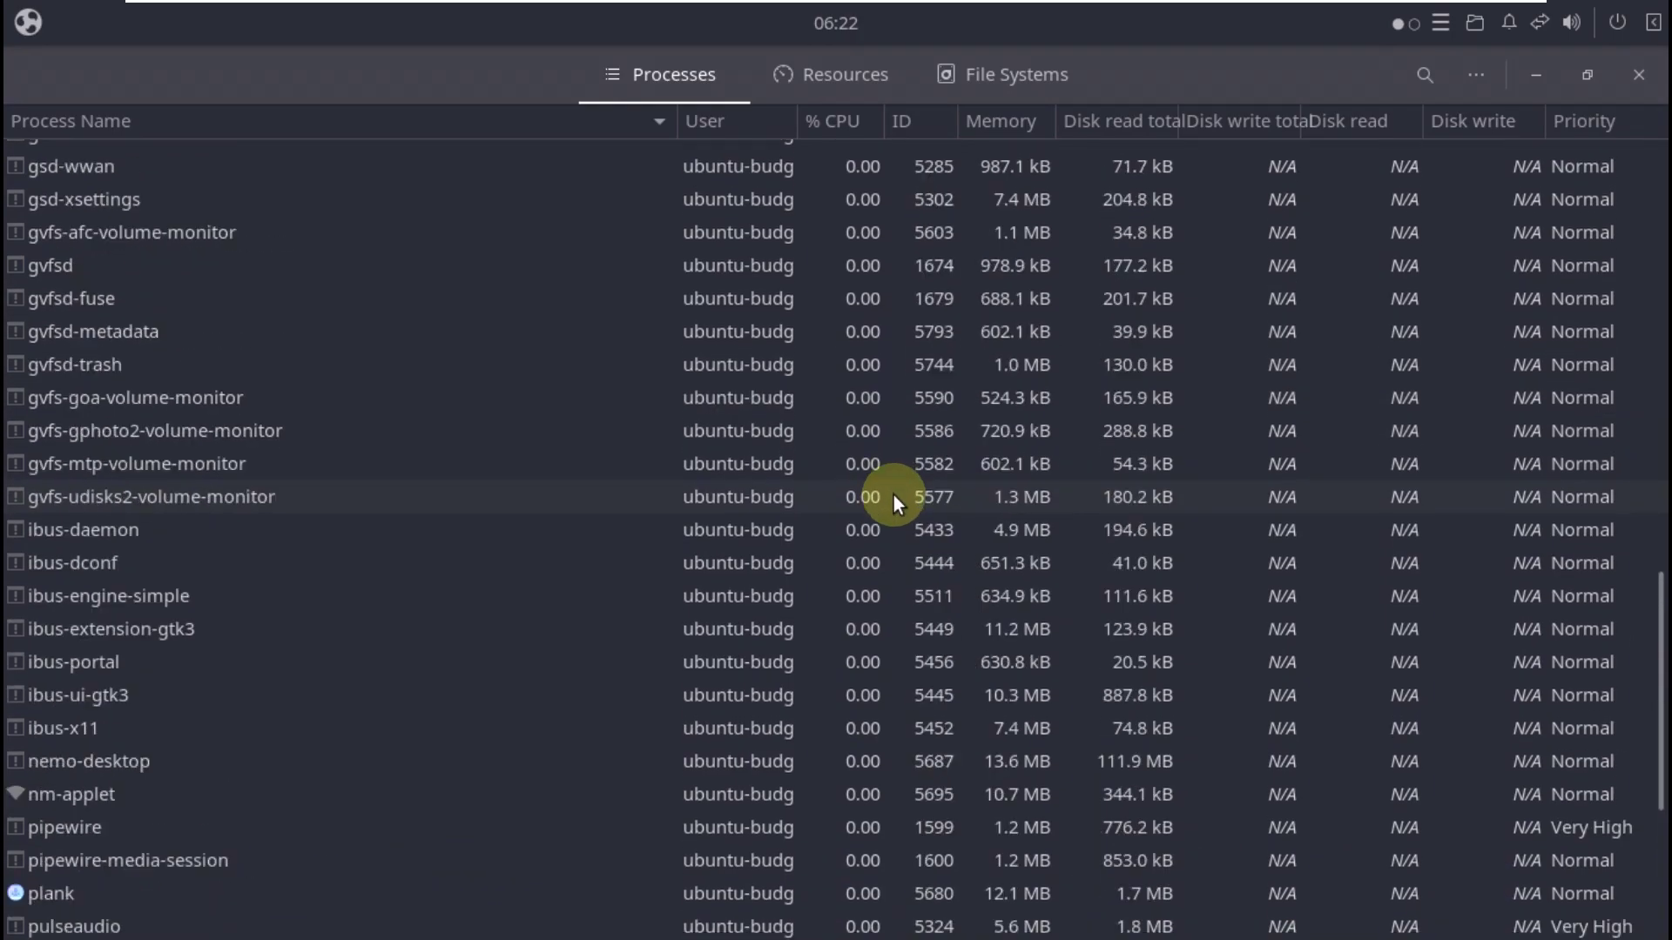
- Close System Monitor and shut down the live session, confirming the power-off
left_click(1652, 76)
left_click(1617, 21)
left_click(1428, 276)
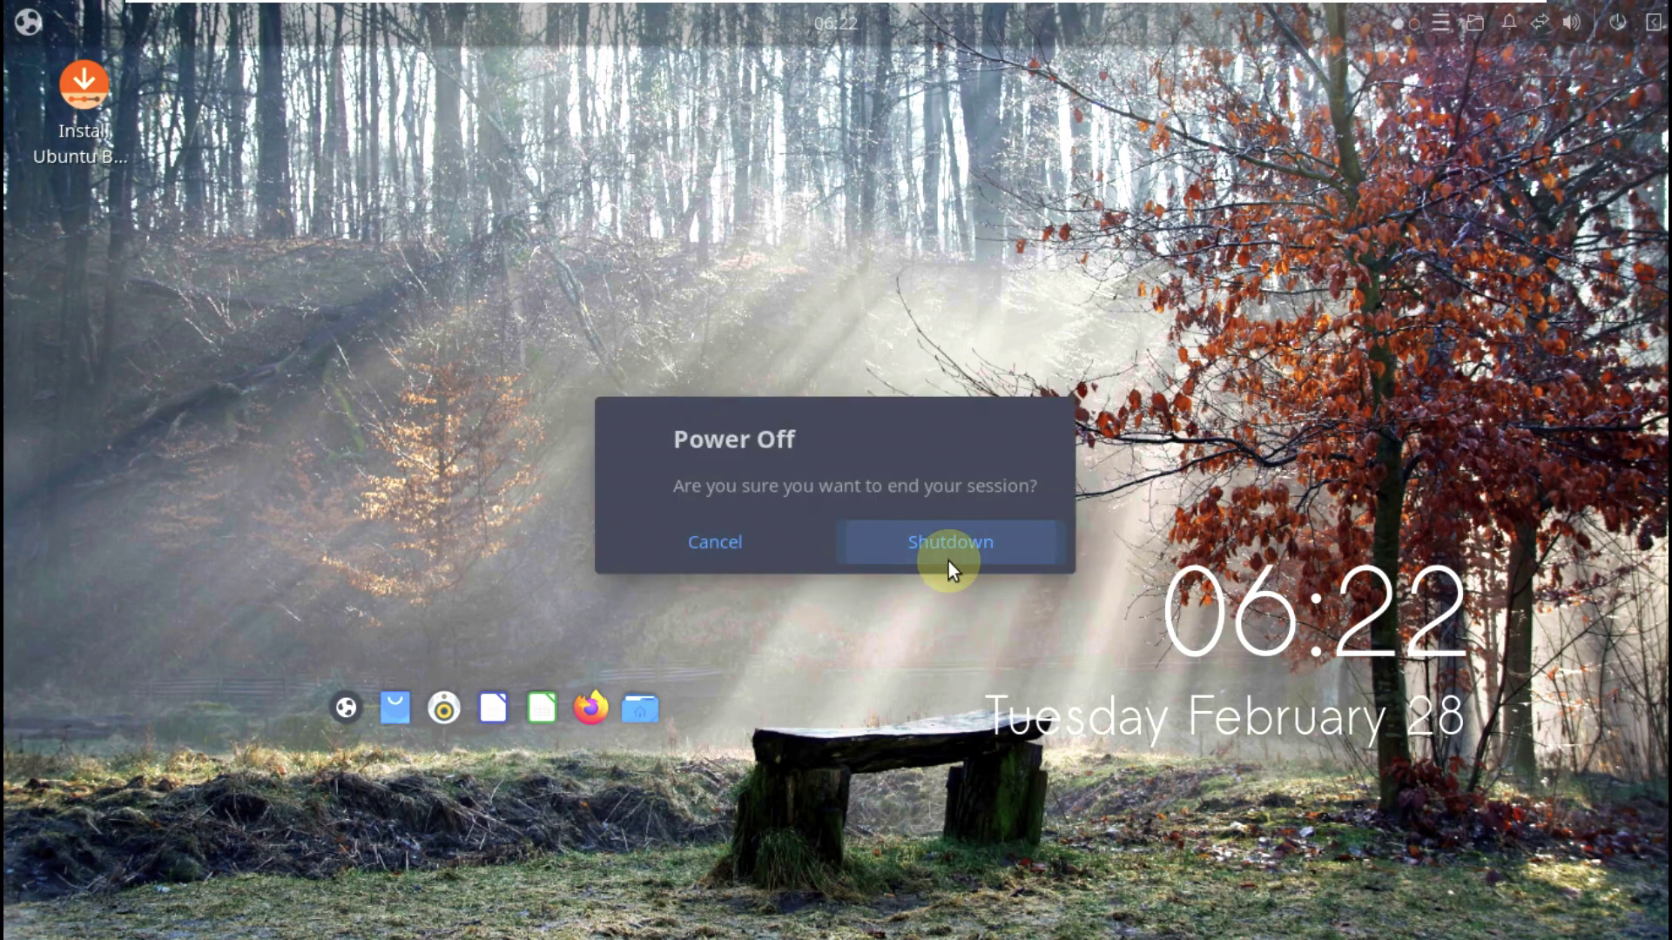
left_click(949, 561)
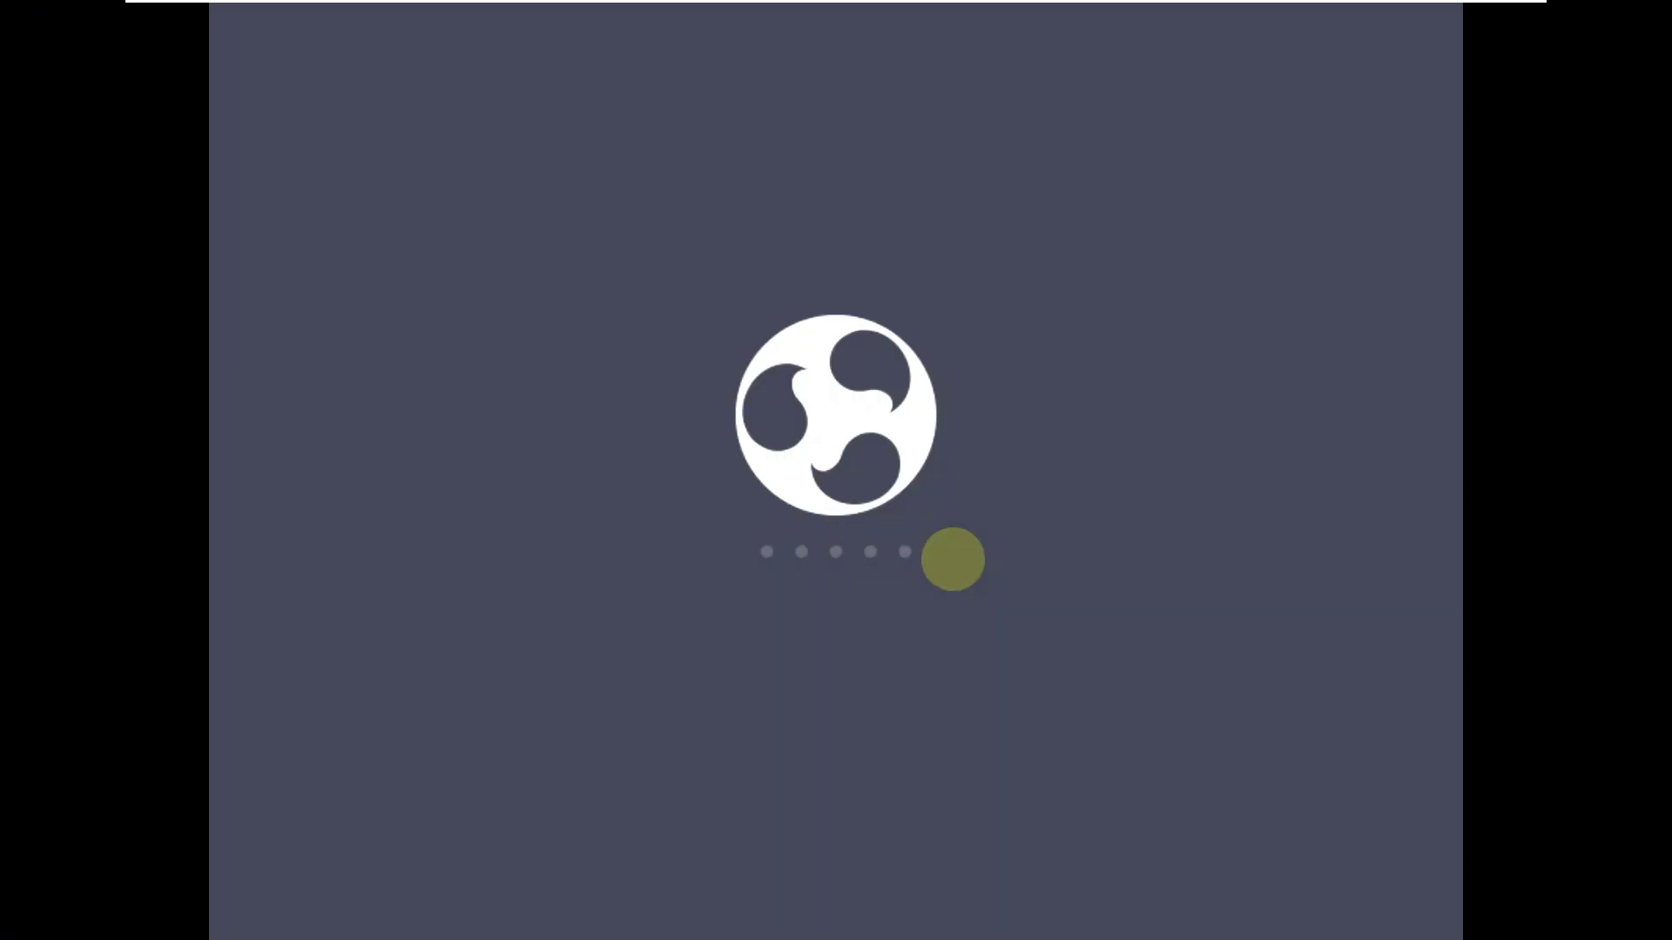